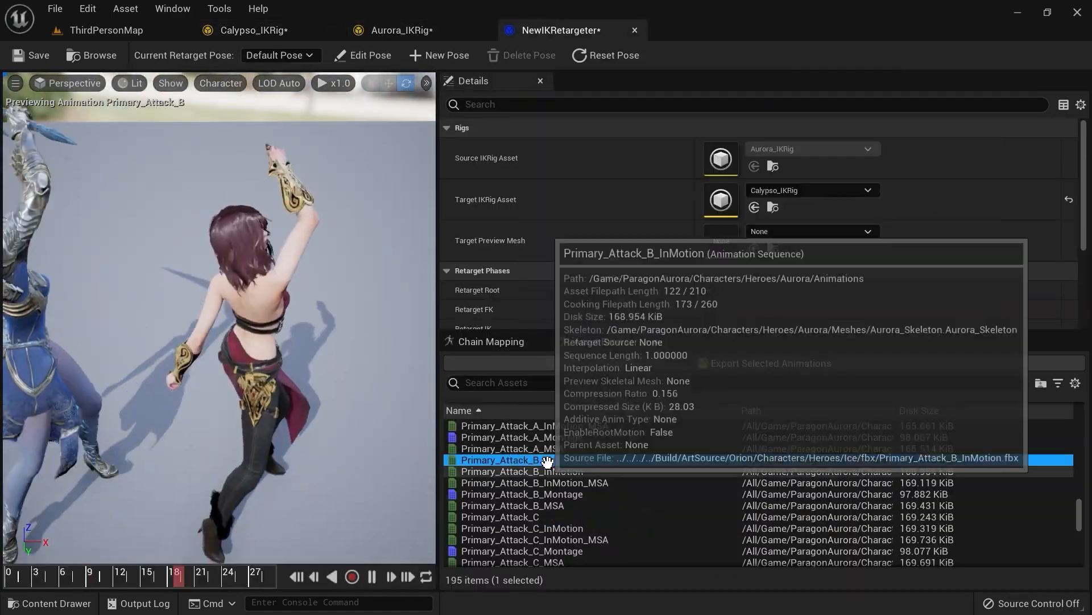
Step: Preview retargeted animations and inspect the clavicle_l chain mapping settings in the retargeter
click(546, 517)
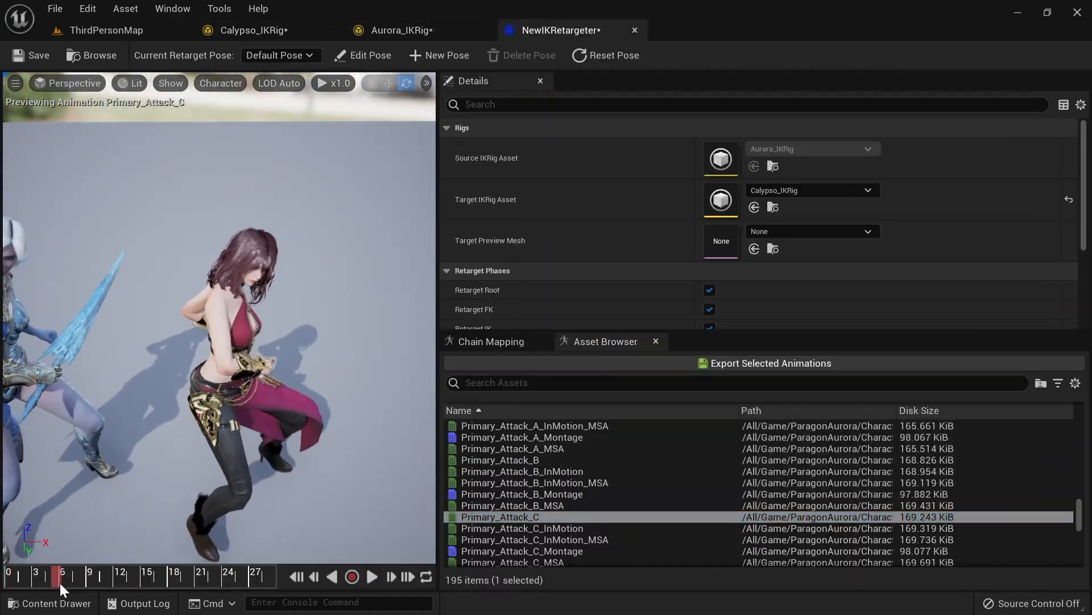
scroll(568, 499, down, 15)
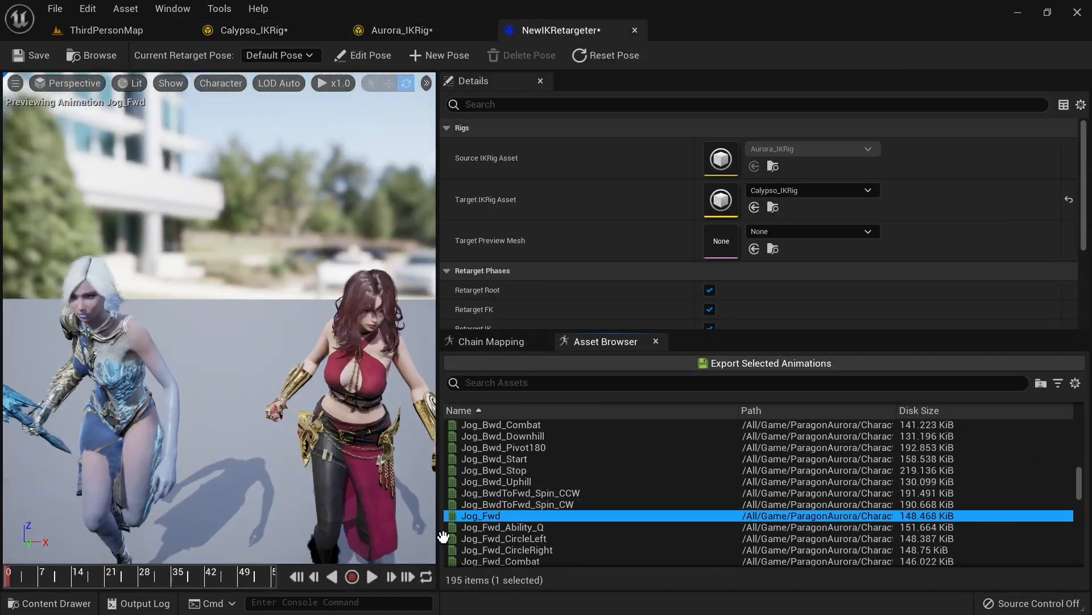
alt+drag(353, 472, 114, 472)
click(508, 340)
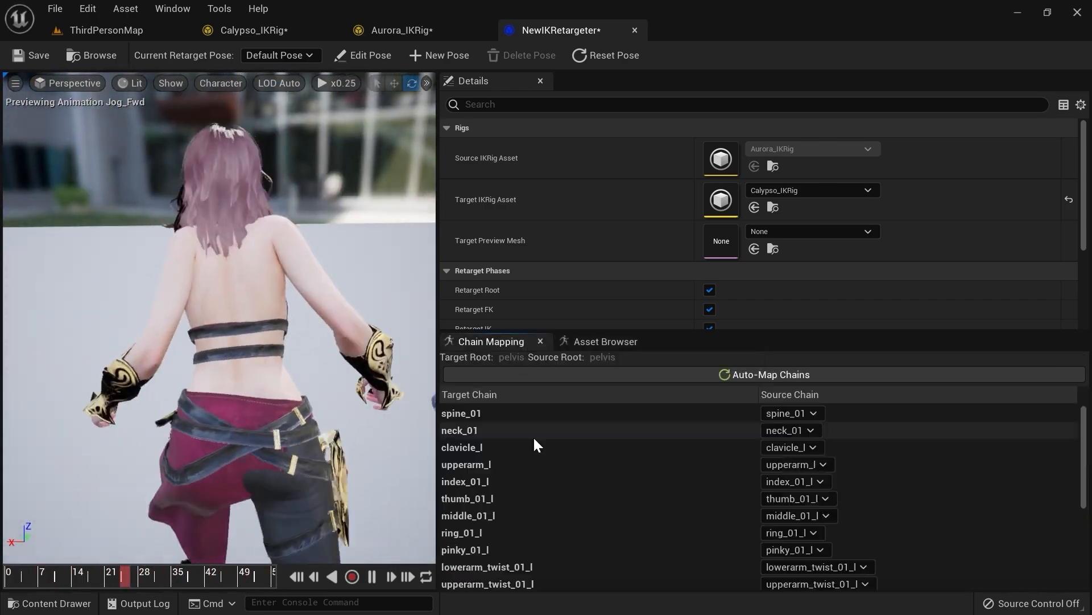
click(462, 448)
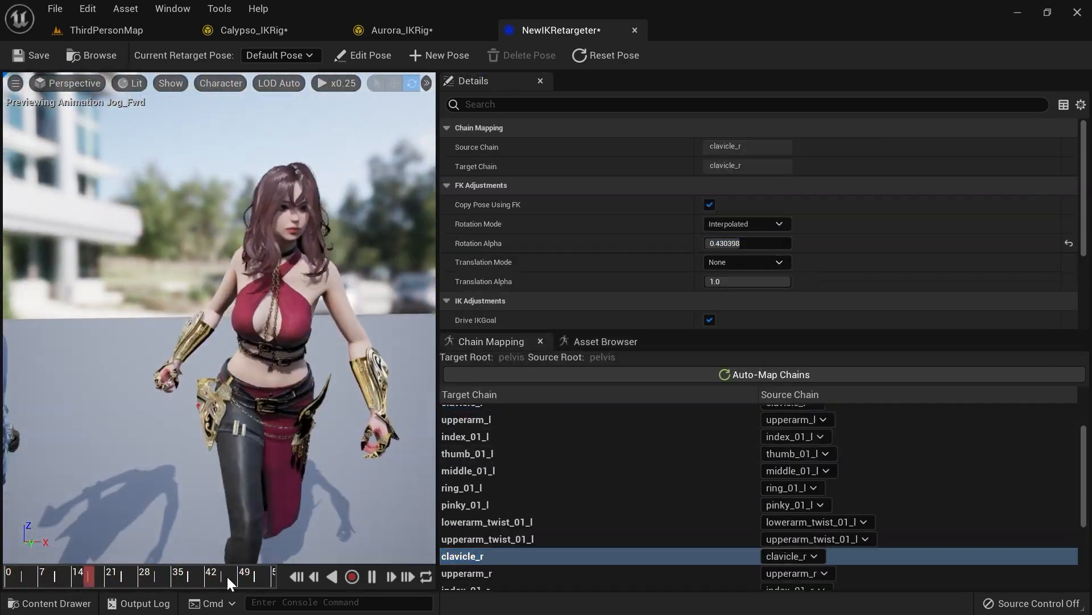
Step: Preview the Primary_Attack_A animation from the retargeter's asset browser
click(606, 342)
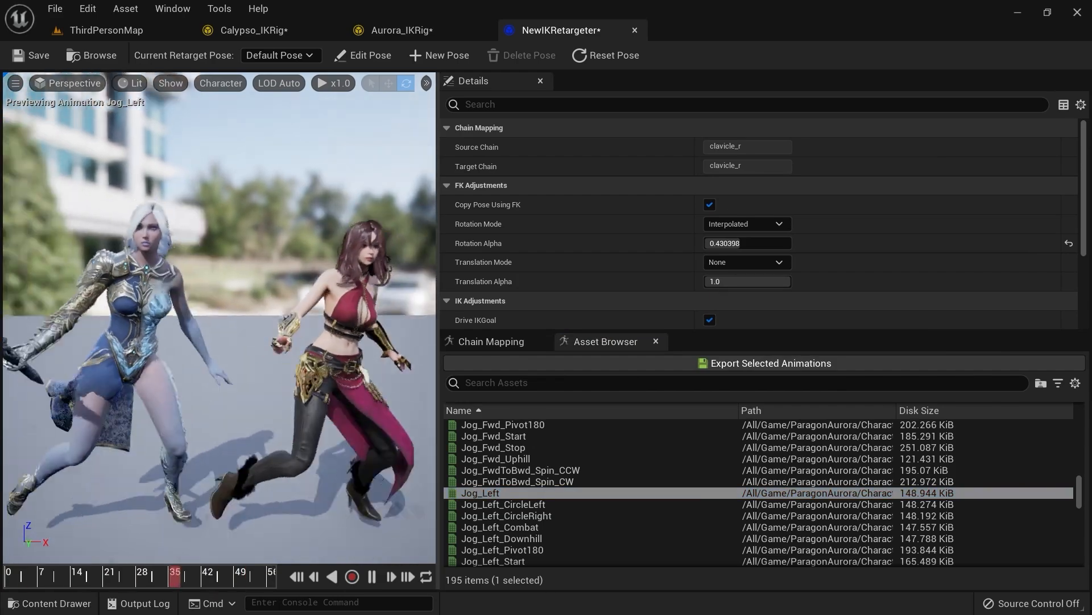
scroll(538, 474, down, 7)
double_click(535, 459)
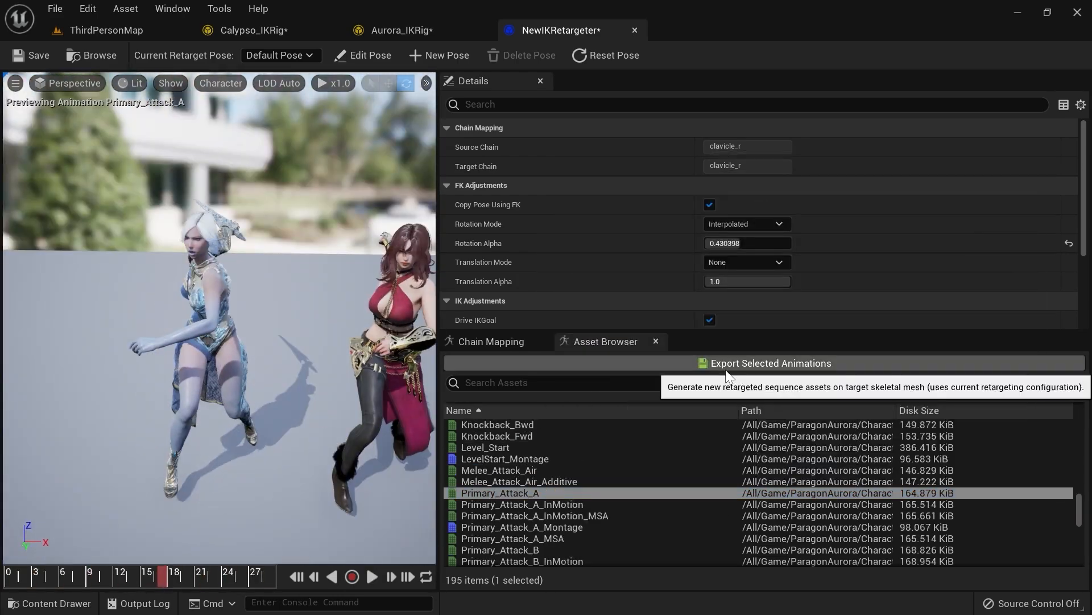
click(726, 366)
click(560, 291)
click(602, 464)
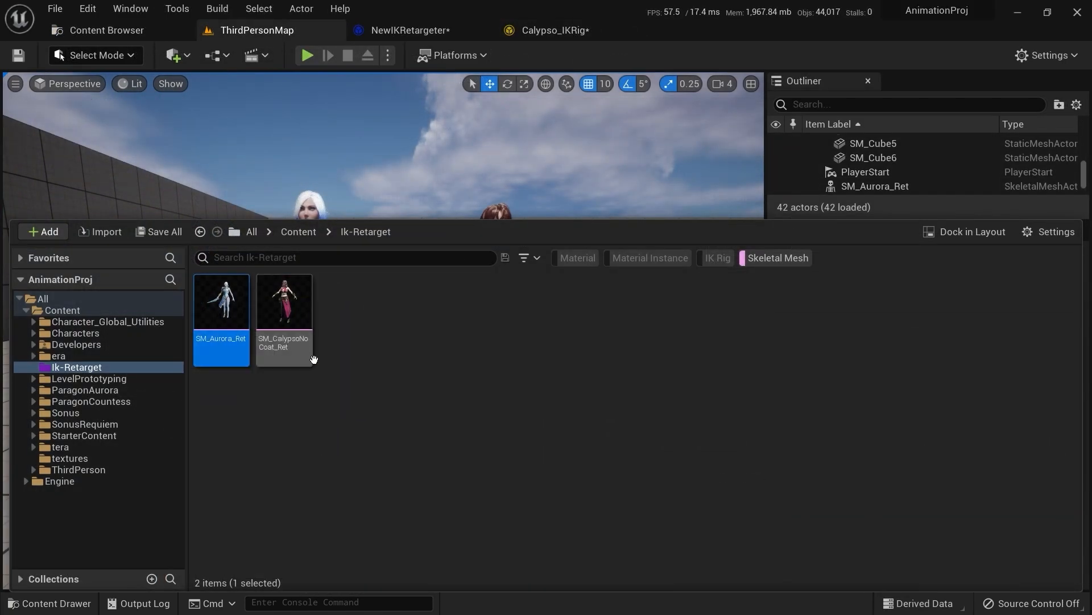
key(ctrl+space)
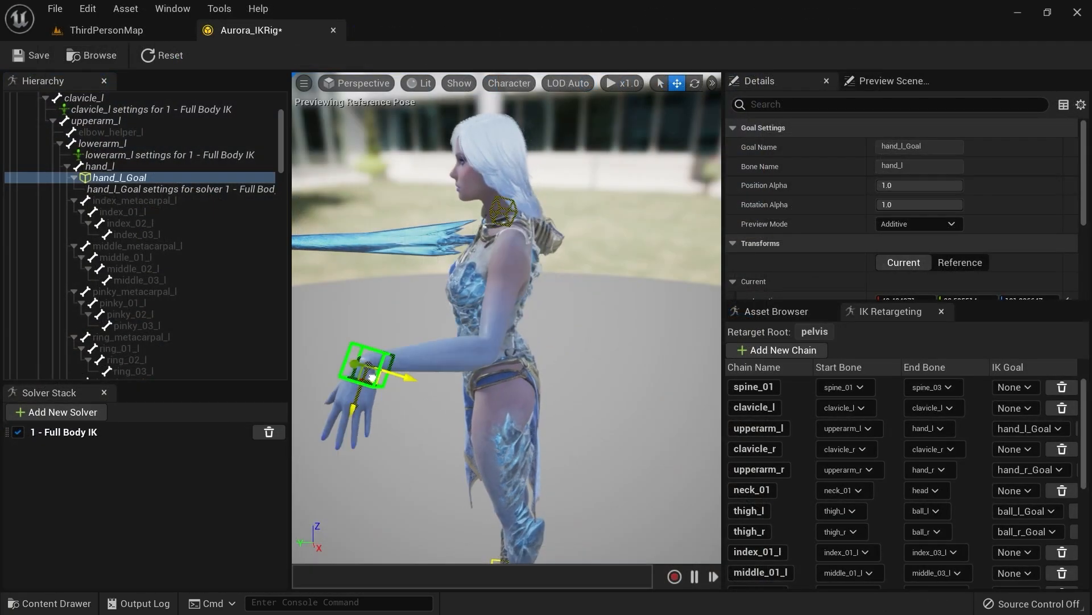
drag(372, 378, 502, 312)
right_drag(502, 313, 631, 310)
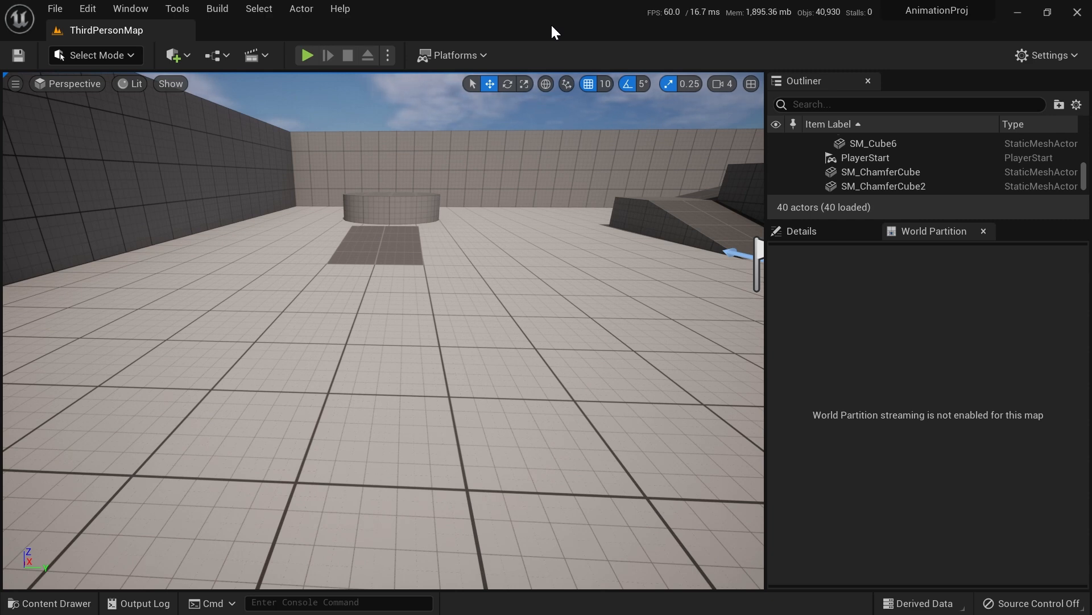
Step: Place SM_CalypsoNoCoat_Ret into the level from the Ik-Retarget folder and rotate it to face the view
key(ctrl+space)
click(334, 344)
drag(284, 319, 242, 430)
key(e)
key(w)
mouse_move(302, 424)
right_down()
mouse_move(284, 424)
mouse_move(305, 424)
right_up()
key(w)
key(s)
key(a)
right_drag(419, 370, 414, 399)
key(w)
key(s)
key(ctrl+space)
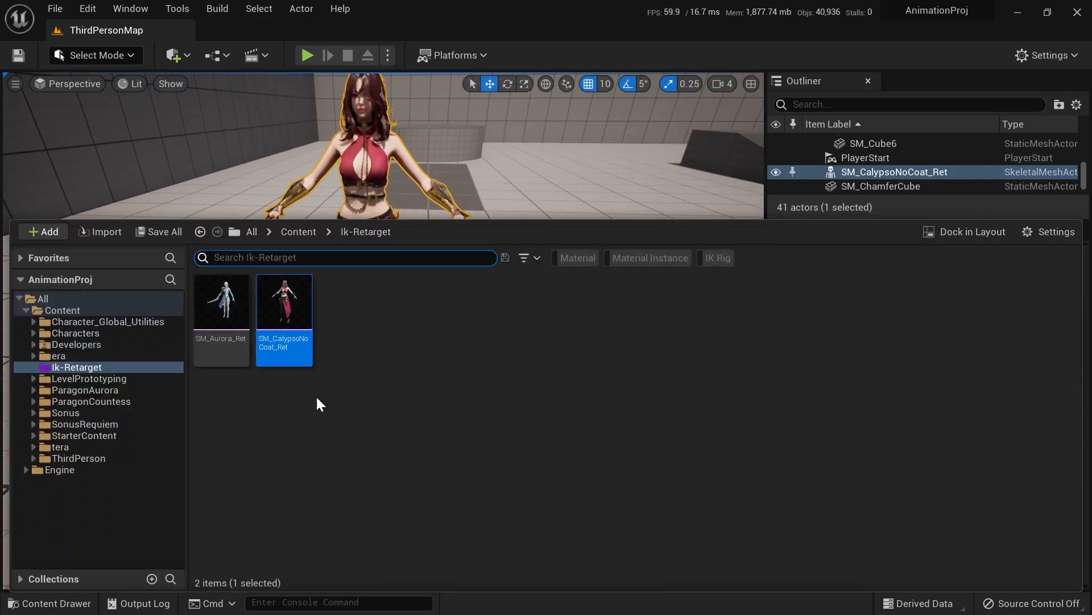
Step: Place SM_Aurora_Ret in the level beside Calypso and rotate it 90 degrees
drag(224, 298, 565, 369)
key(e)
drag(582, 414, 489, 410)
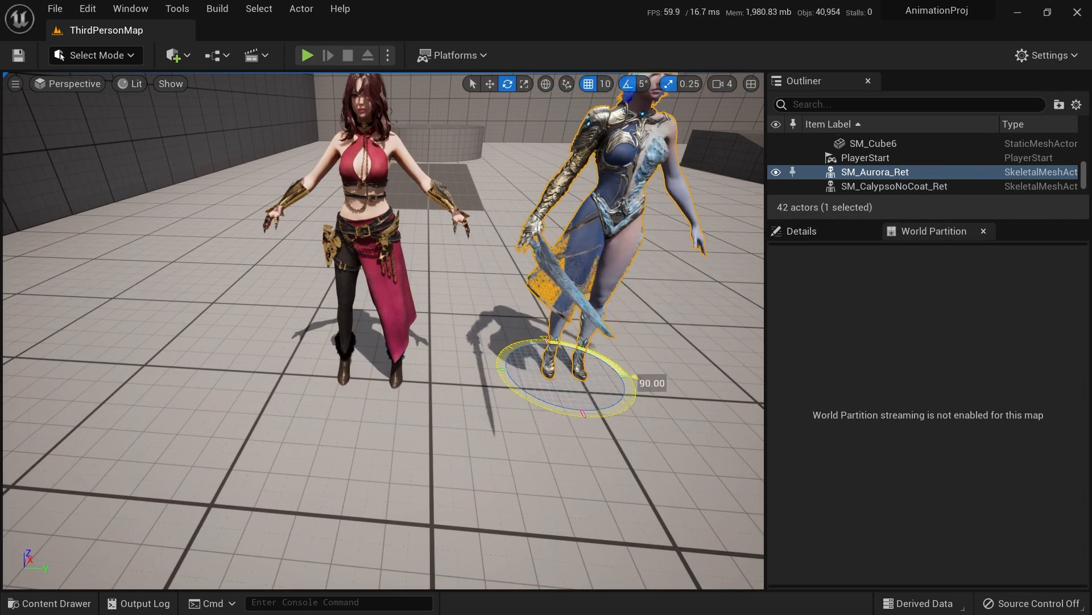
key(w)
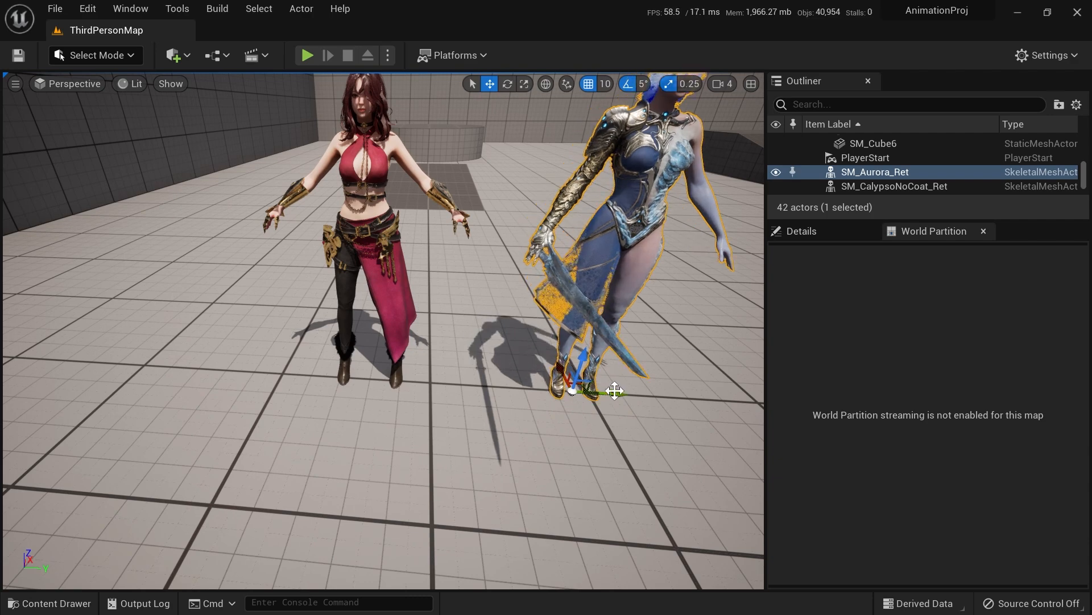
scroll(382, 330, down, 3)
scroll(590, 419, up, 3)
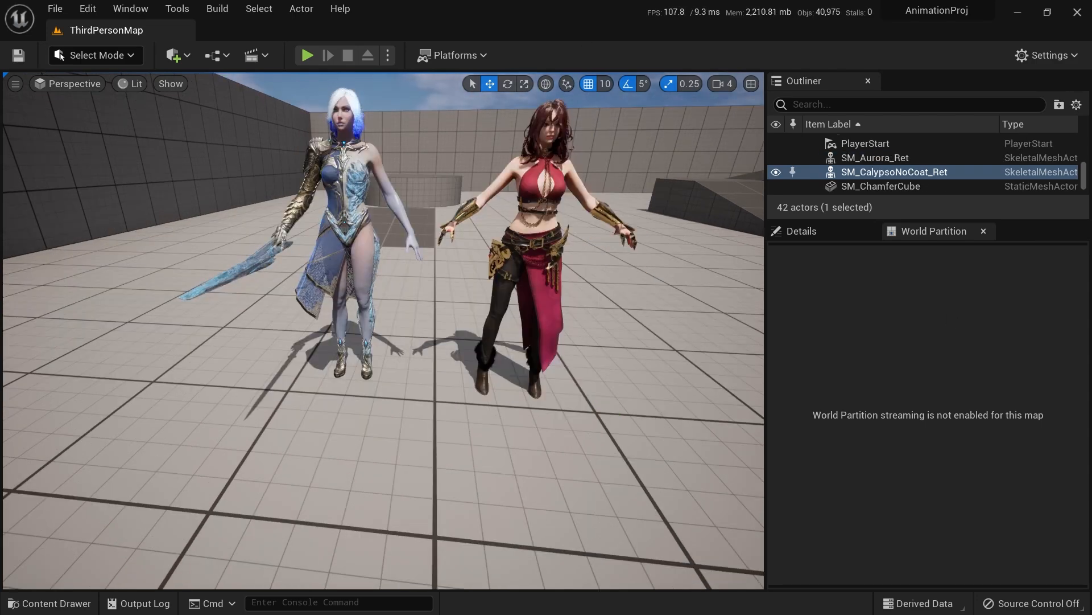
key(ctrl+space)
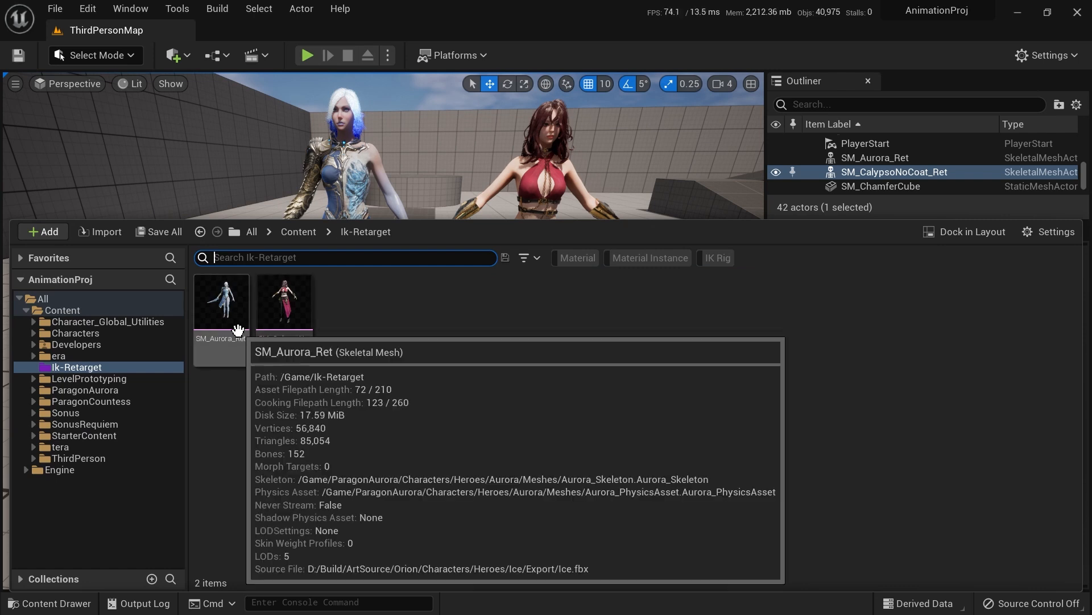
mouse_move(303, 324)
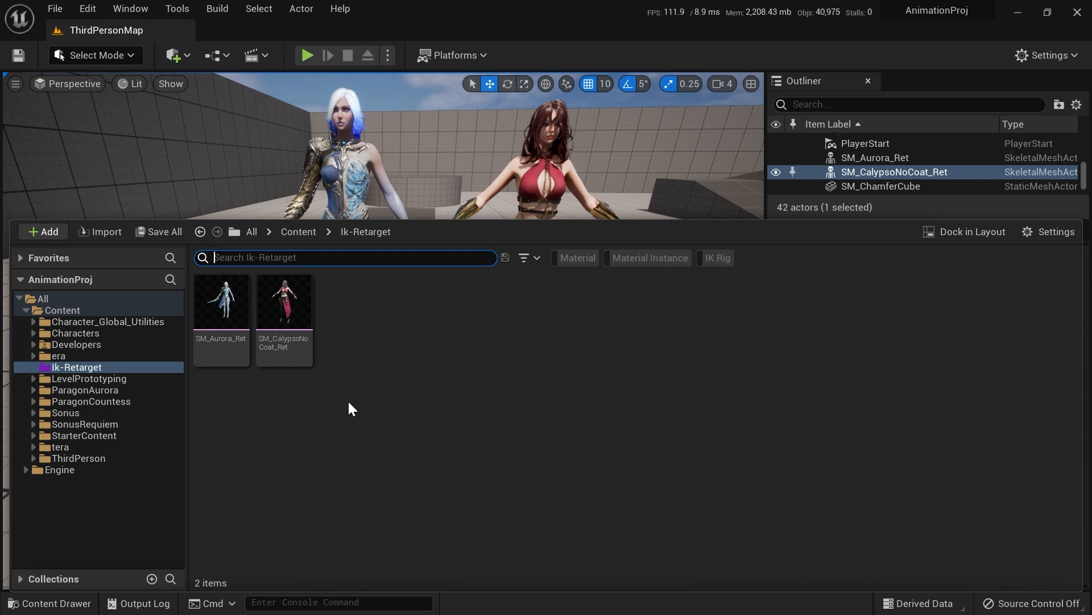
click(363, 332)
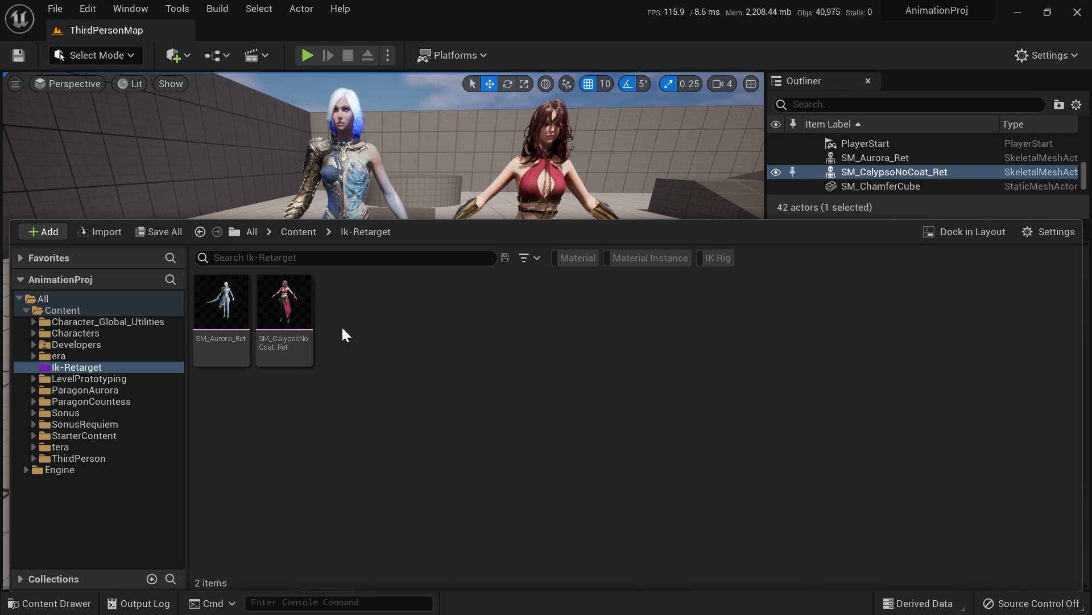
click(305, 317)
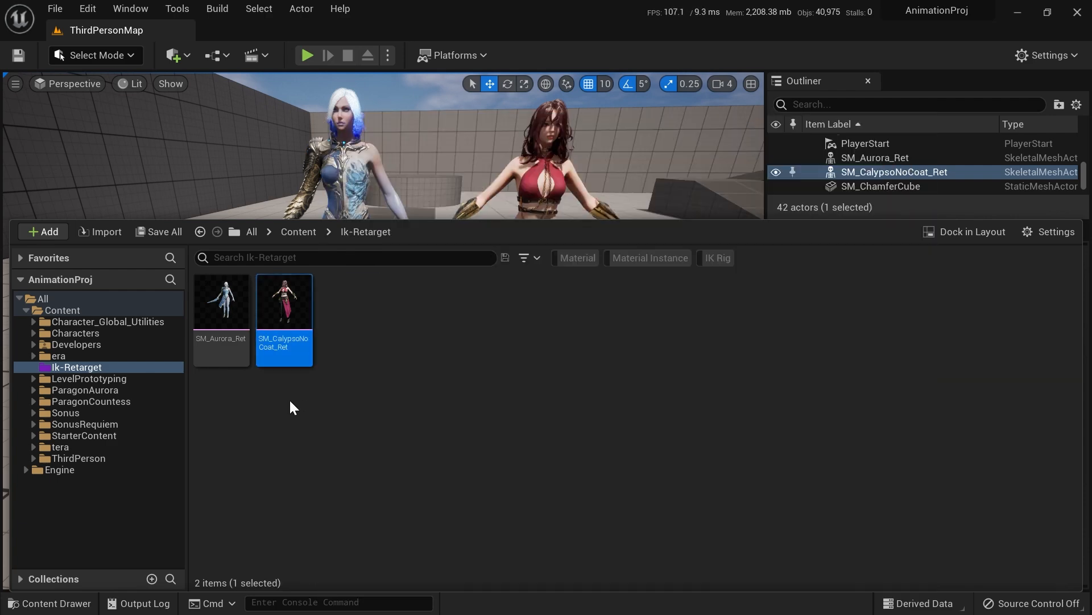
click(351, 321)
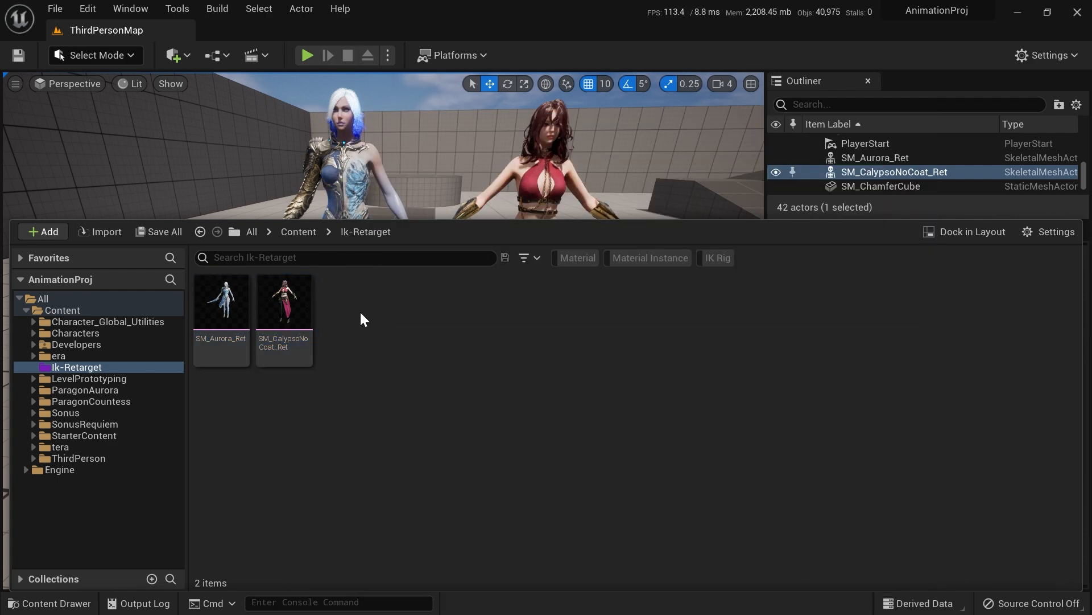
Step: Create a new IK Rig asset in the Ik-Retarget folder using the SM_CalypsoNoCoat_Ret skeletal mesh
right_click(351, 310)
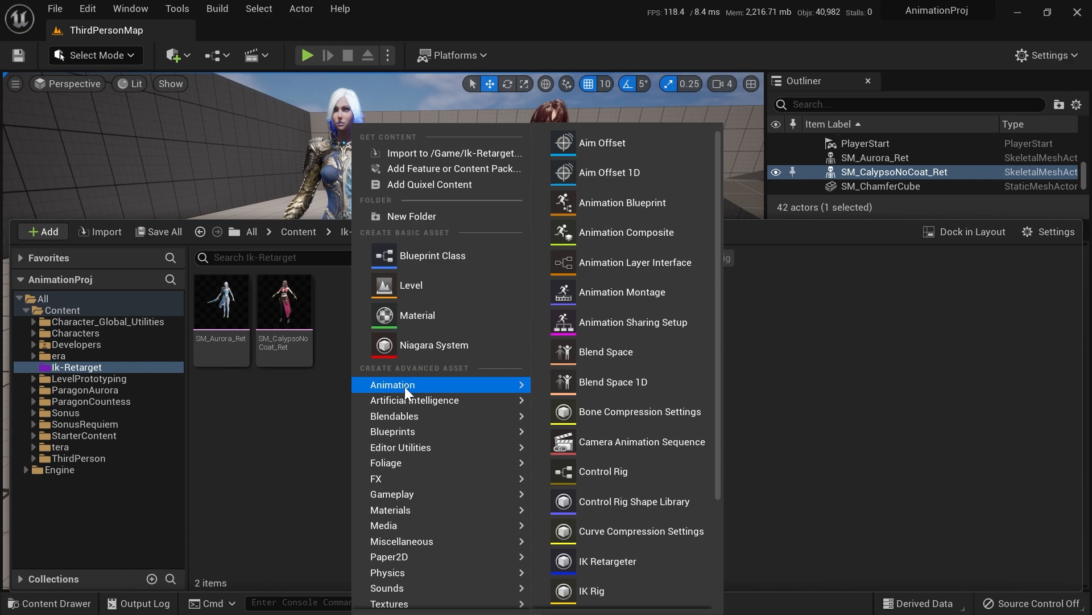
click(594, 590)
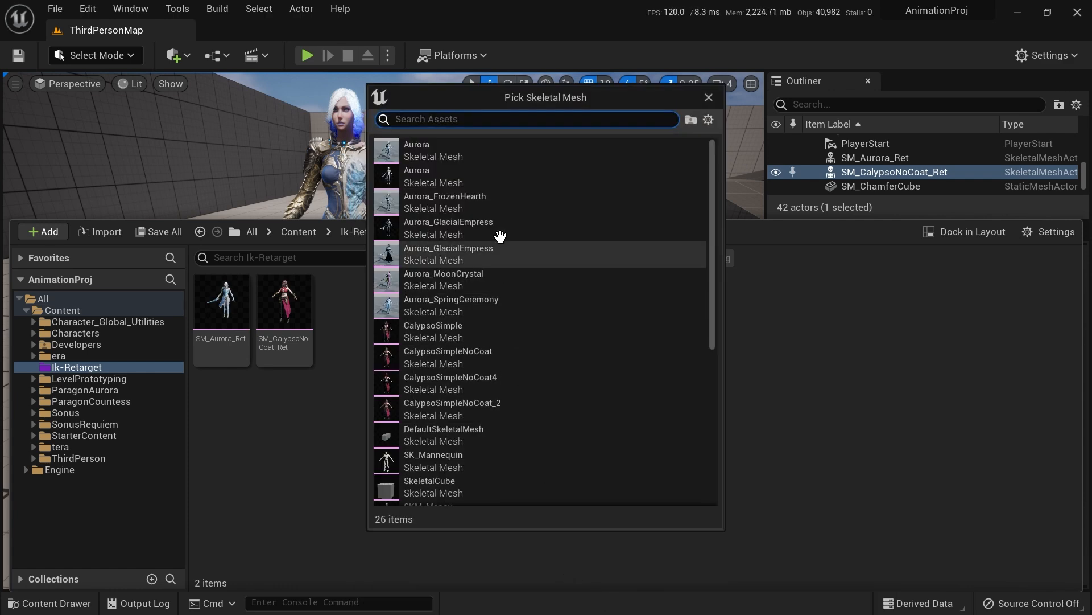
scroll(476, 248, down, 8)
scroll(464, 320, up, 8)
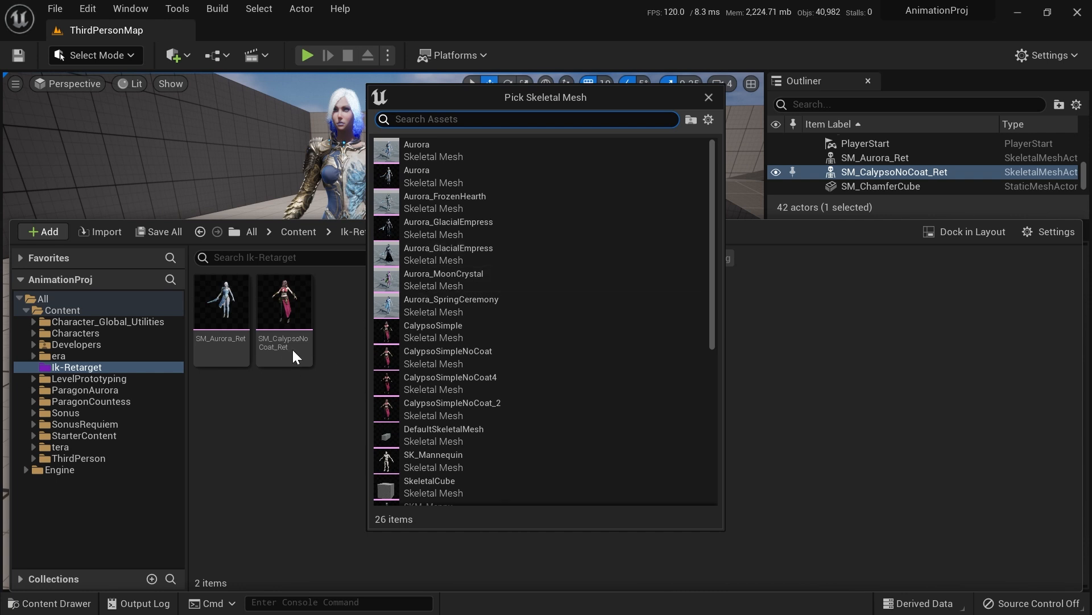
text(ret)
mouse_move(461, 180)
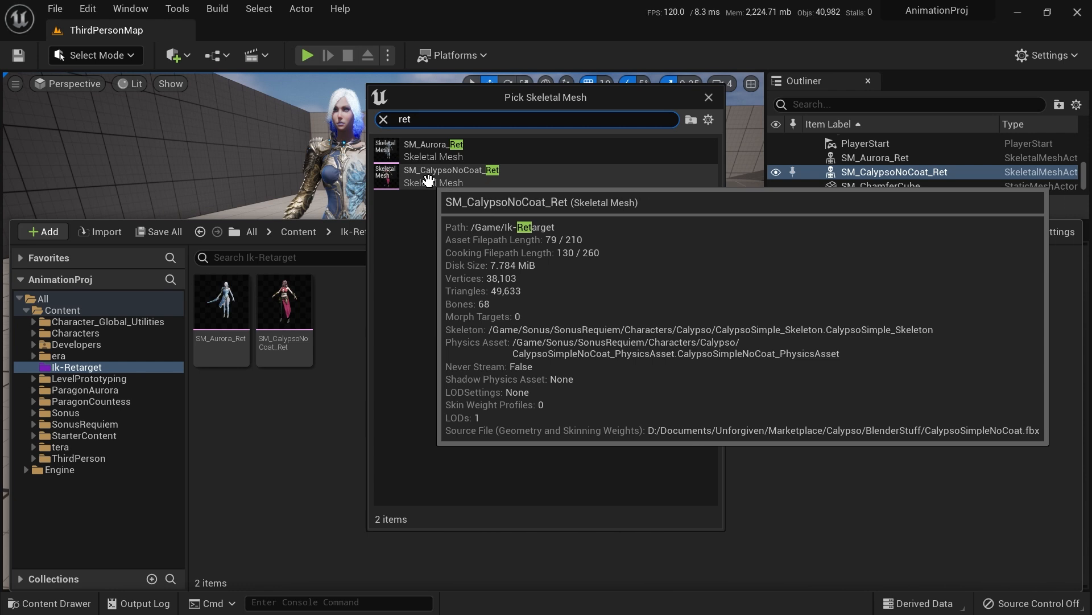
click(460, 180)
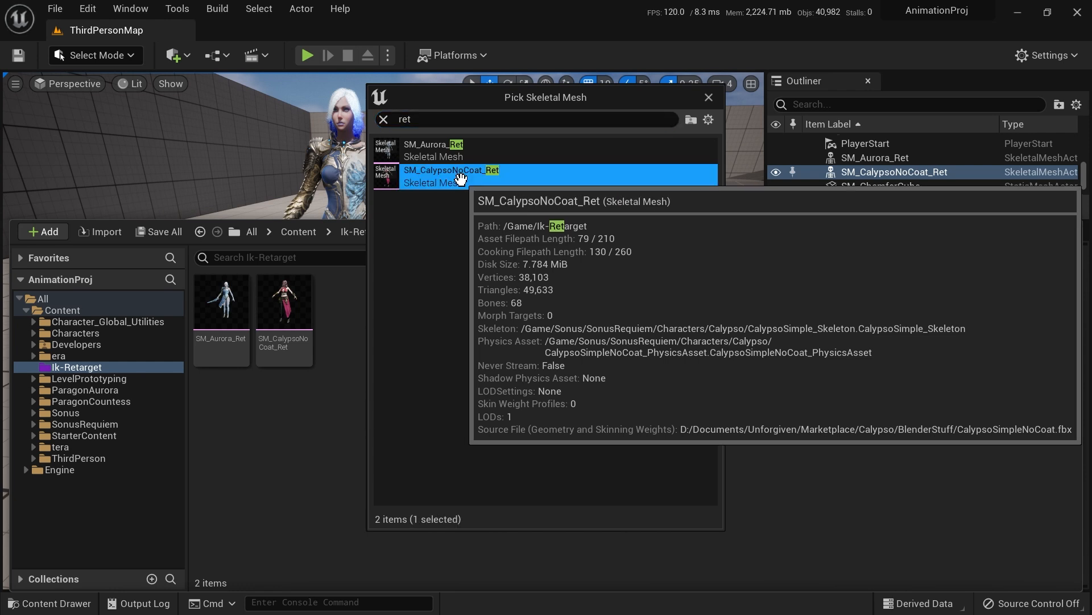
Step: Name the new IK Rig Calypso_IKRig
text(Calypso)
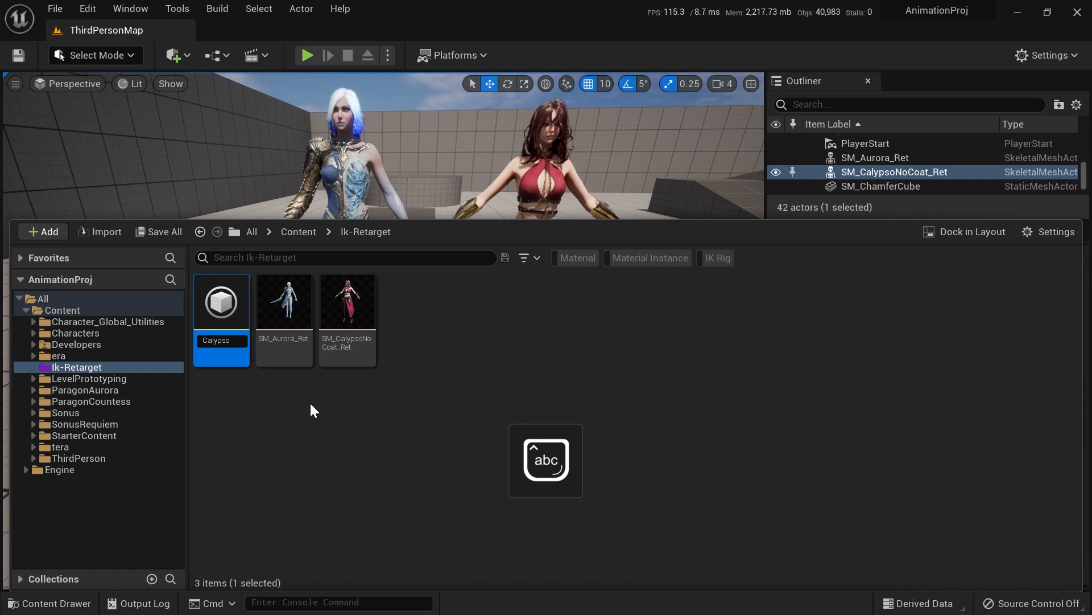
text(_IKR)
key(Caps_Lock)
text(ig)
key(Return)
click(400, 354)
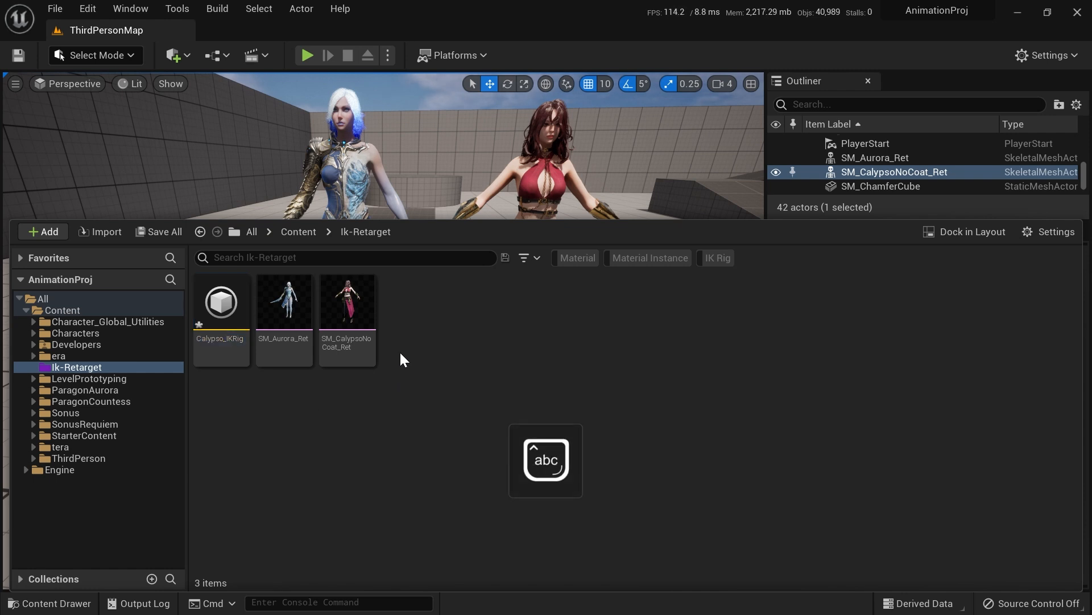
Step: Create another IK Rig from the SM_Aurora_Ret skeletal mesh and name it Aurora_IKRig
right_click(405, 313)
mouse_move(441, 387)
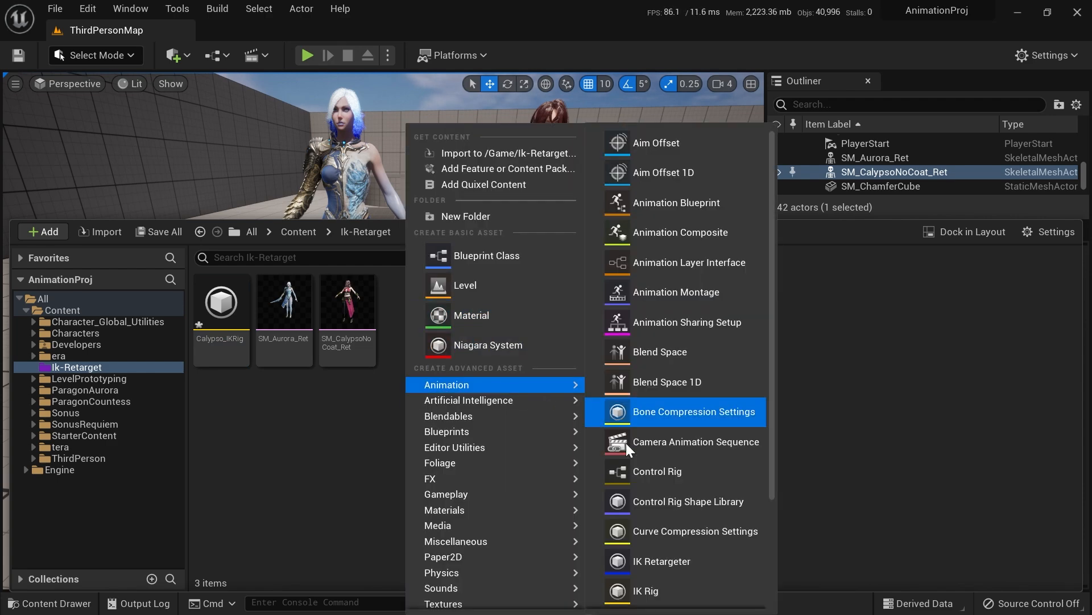
click(657, 586)
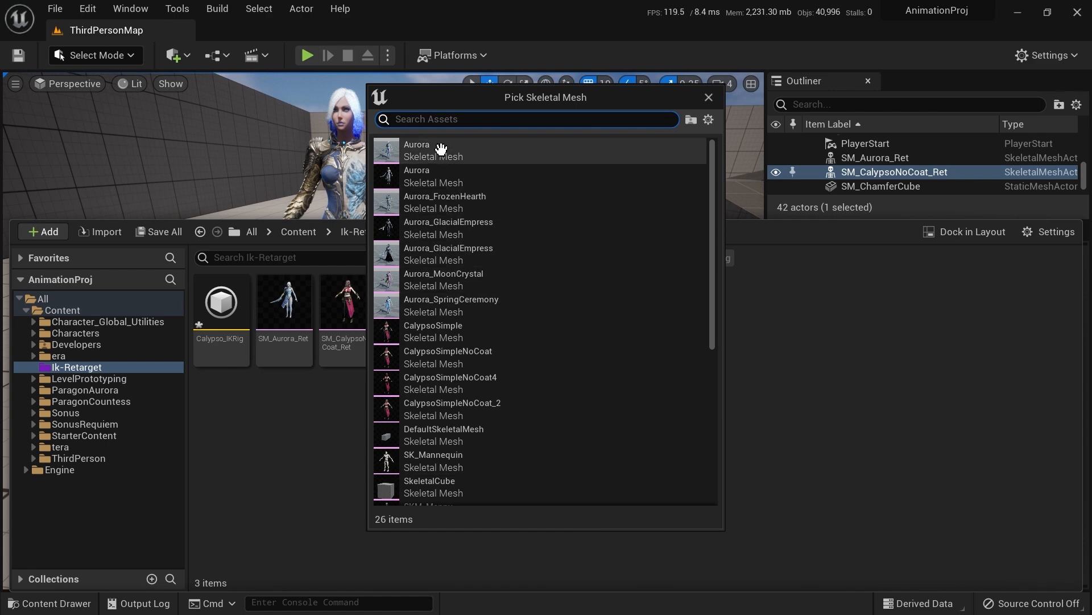
text(ret)
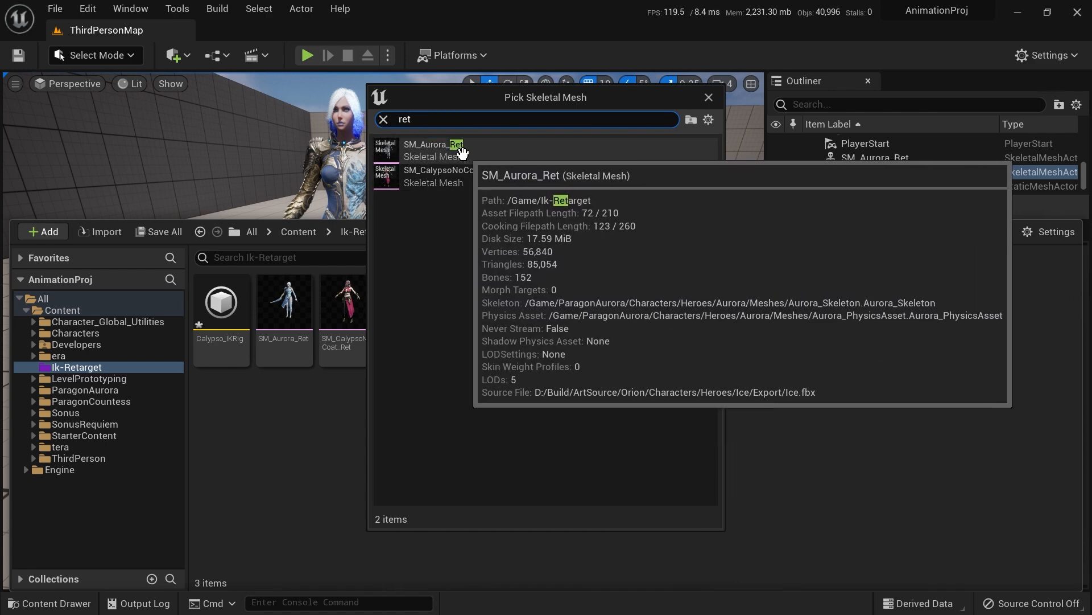
click(450, 151)
text(Aurora_IKRig)
key(Return)
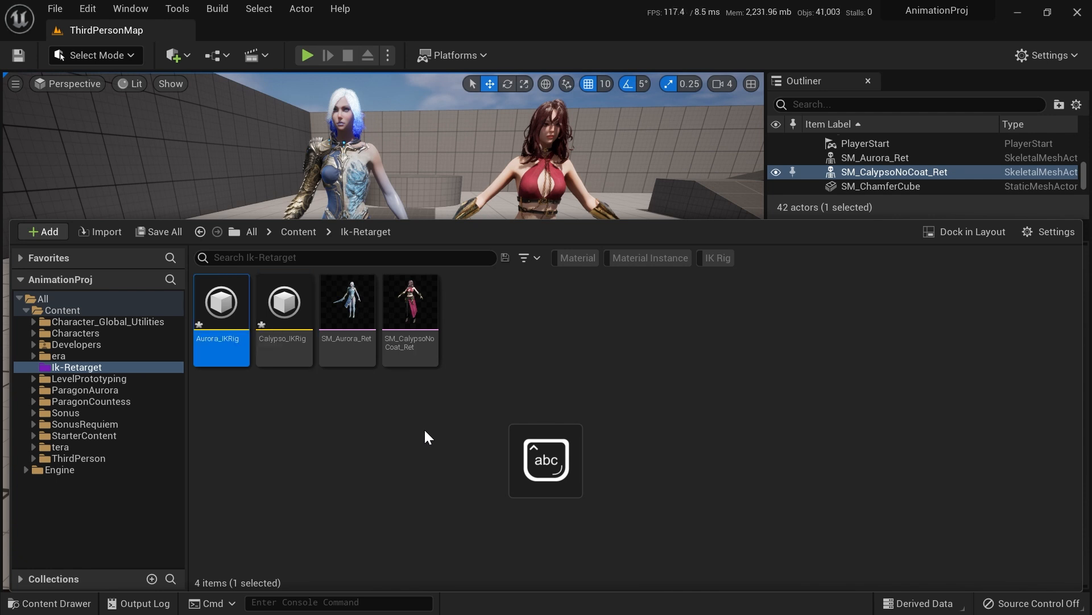
click(458, 329)
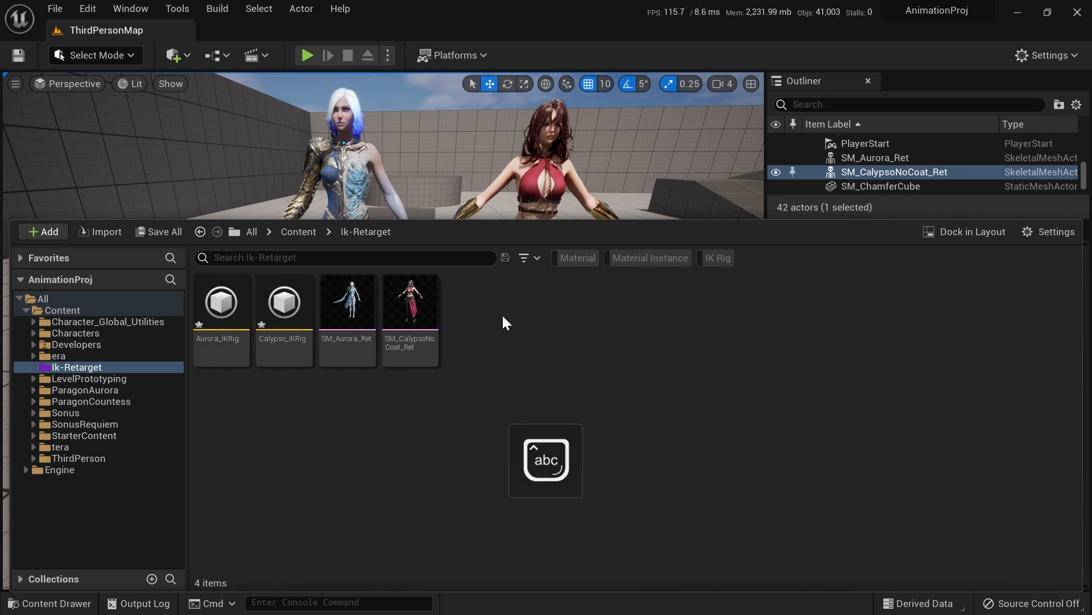
right_click(475, 316)
mouse_move(516, 383)
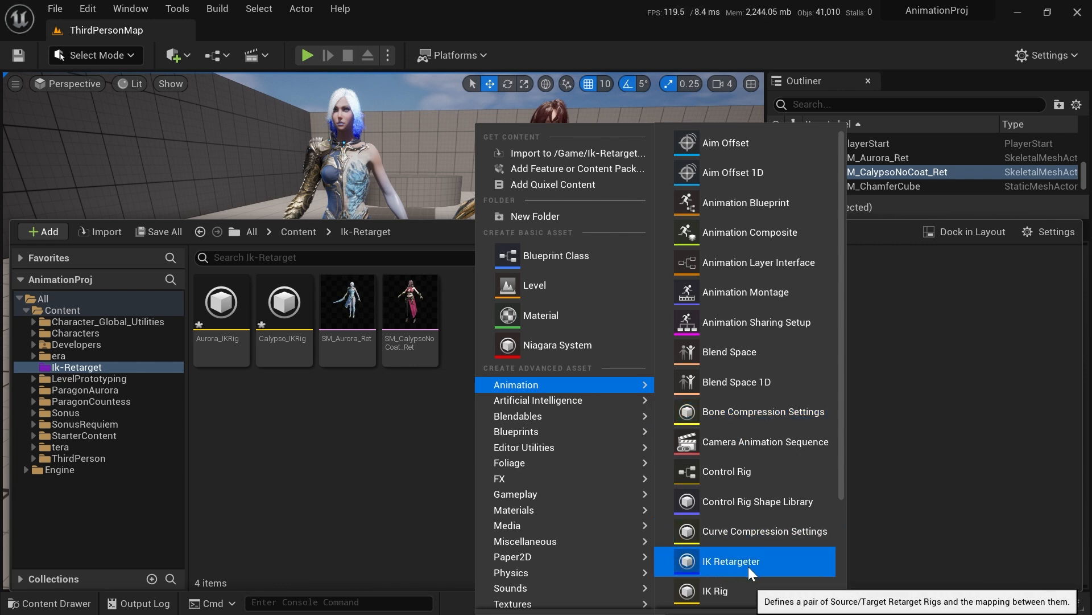
click(728, 562)
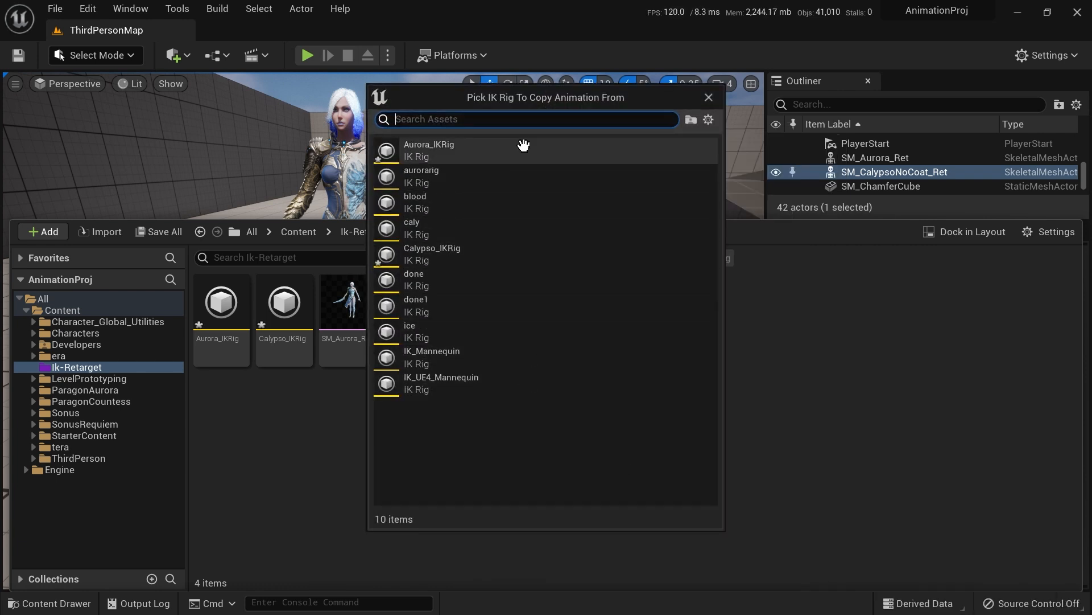
drag(545, 98, 675, 132)
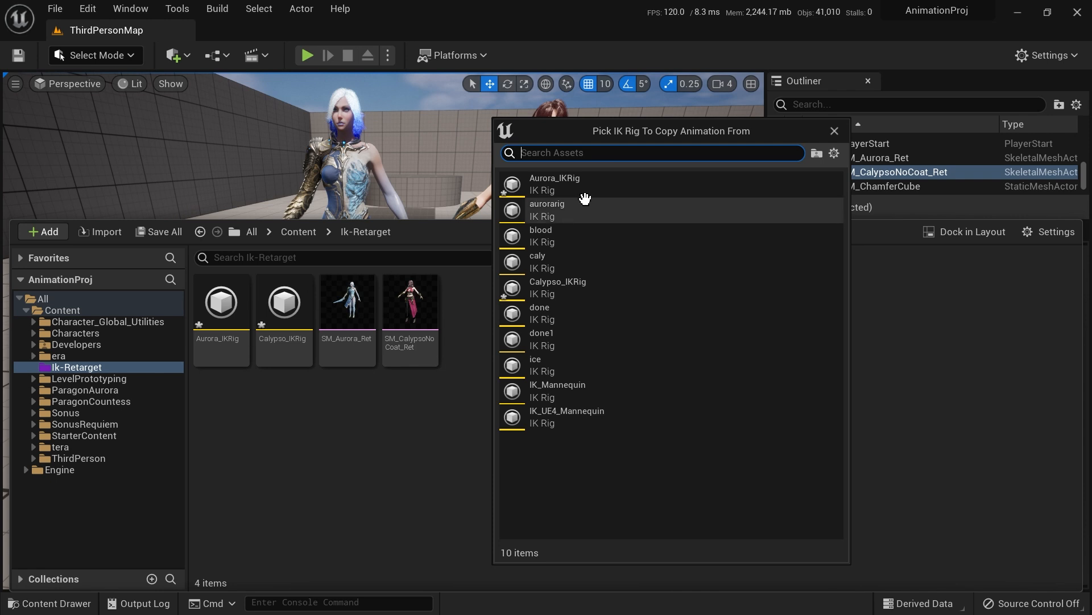
click(555, 183)
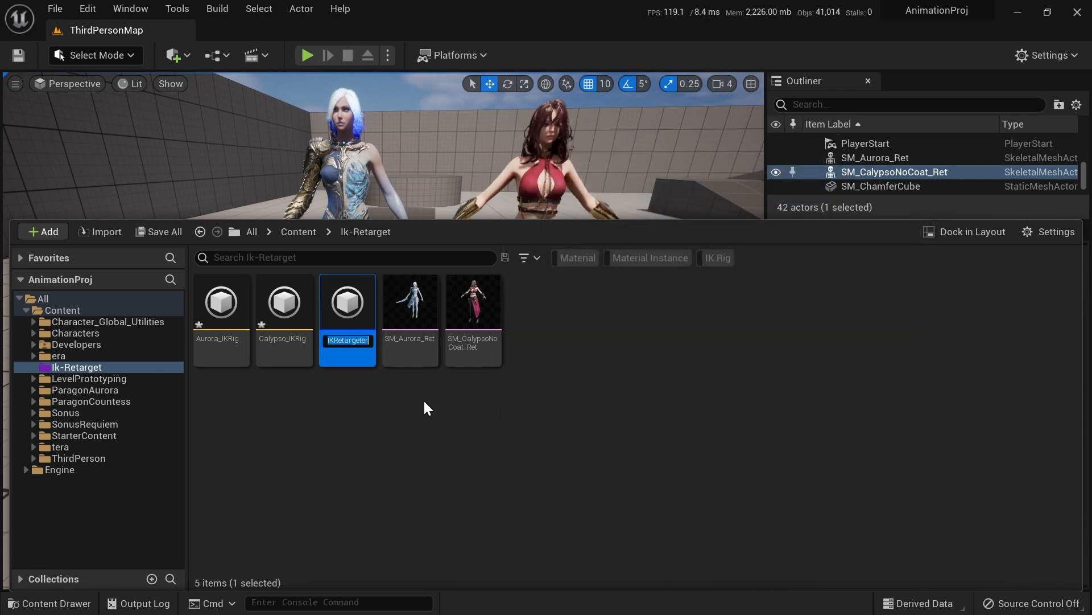
key(Escape)
Step: Create an IK Retargeter that copies animation from Aurora_IKRig
right_click(484, 306)
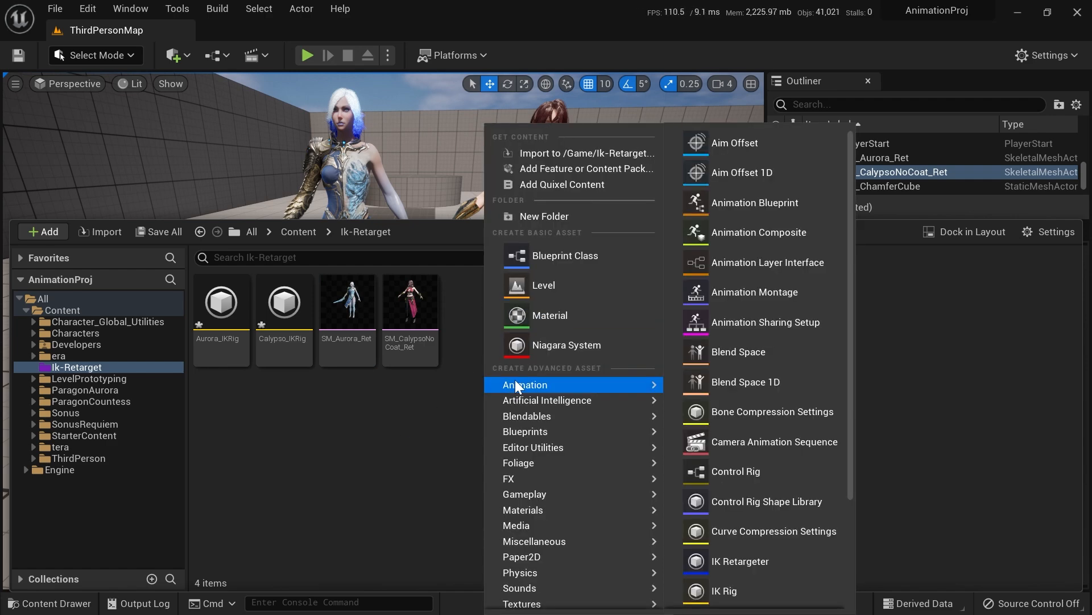
mouse_move(568, 387)
click(749, 559)
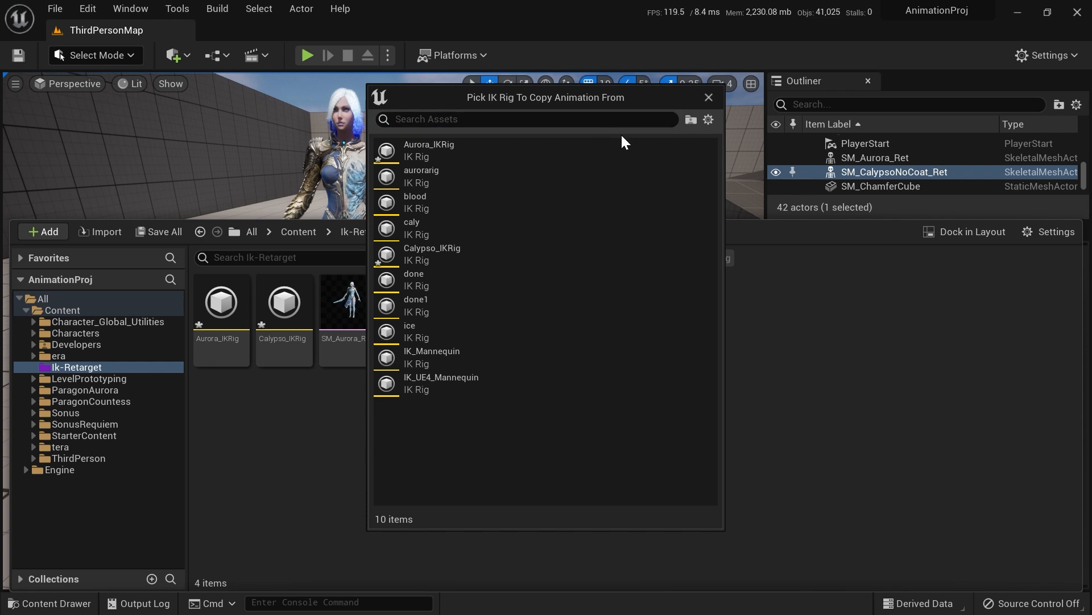
click(441, 152)
key(Return)
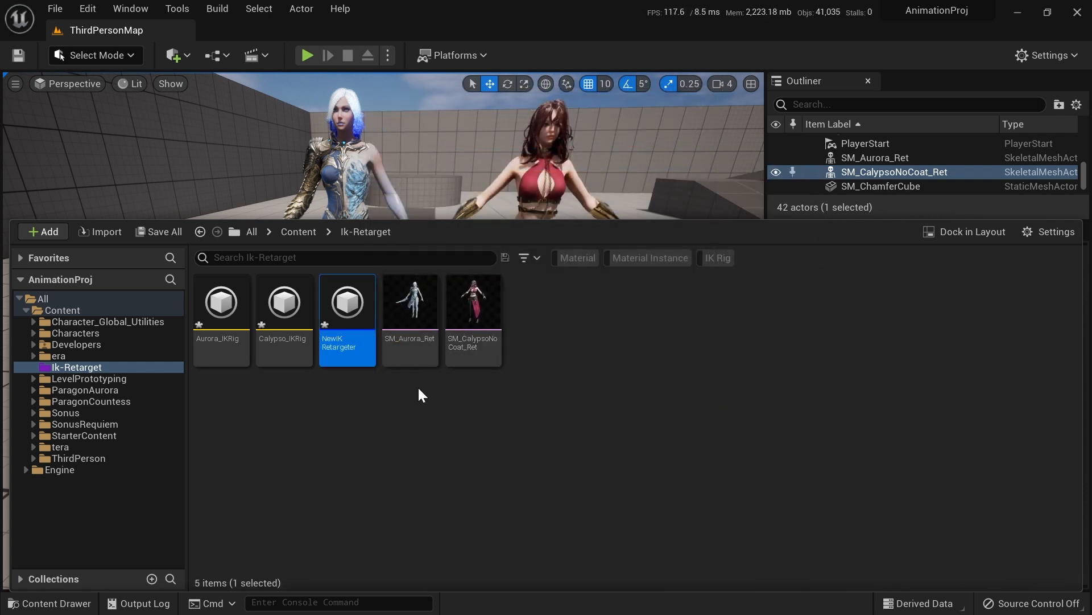
Step: Open the IK Retargeter and set its target IK Rig asset to Calypso_IKRig
double_click(350, 313)
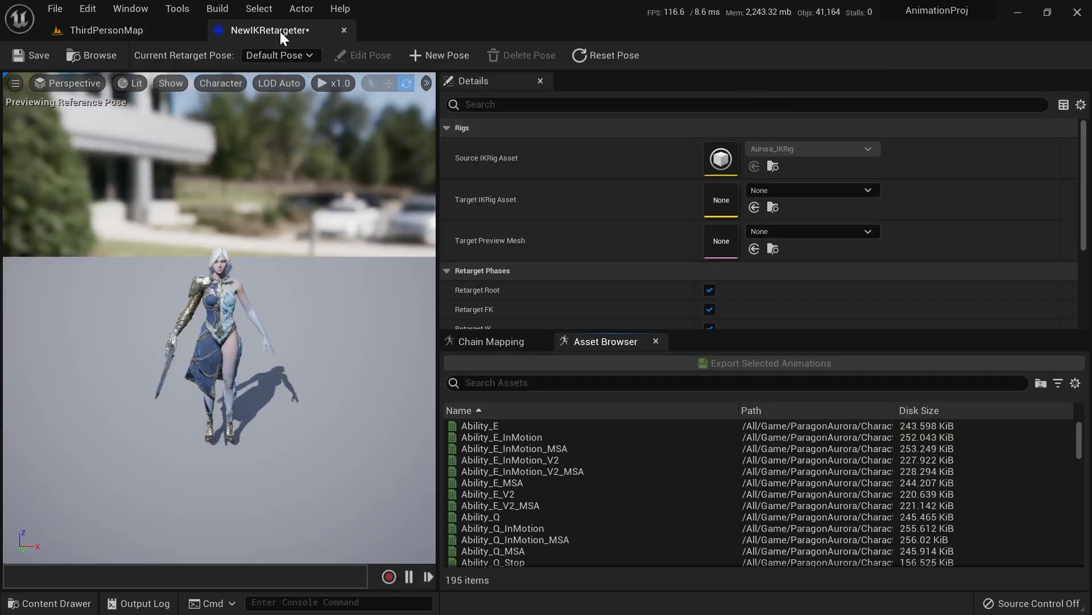
right_drag(285, 246, 314, 196)
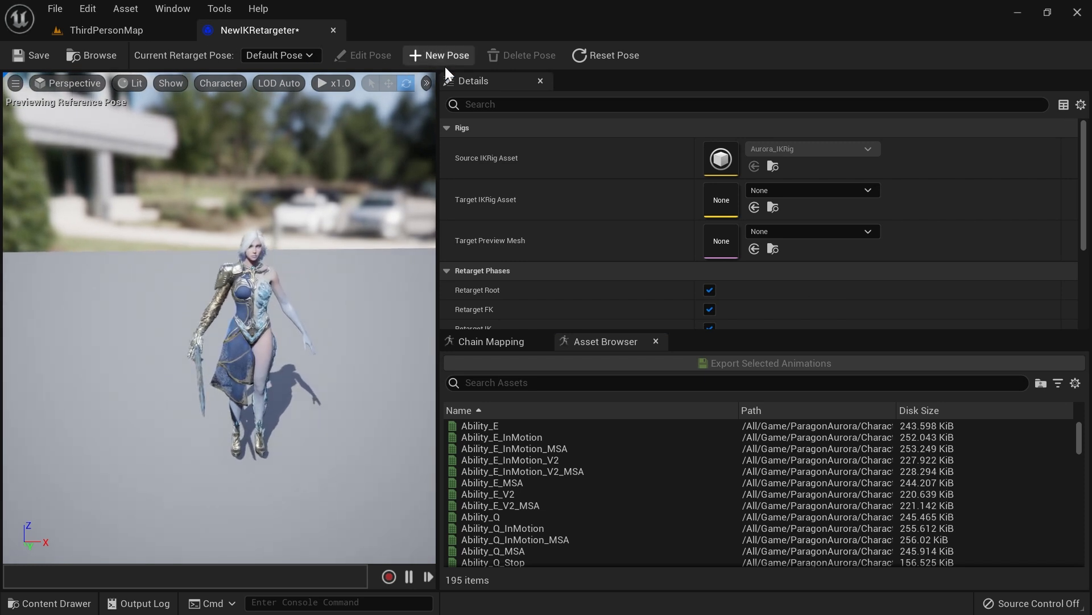
scroll(331, 201, up, 5)
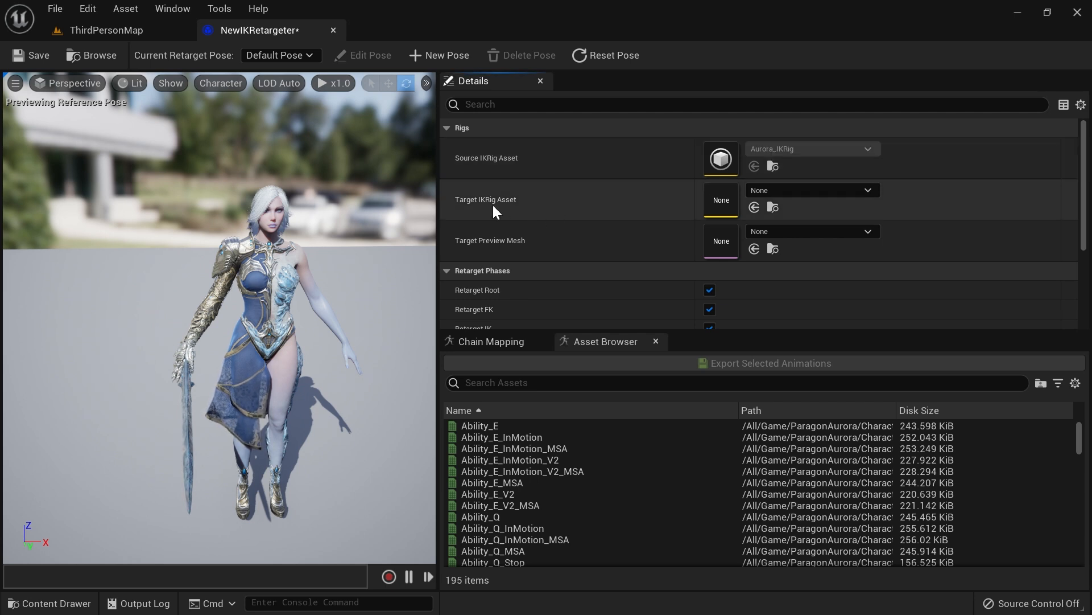
click(802, 193)
text(cal)
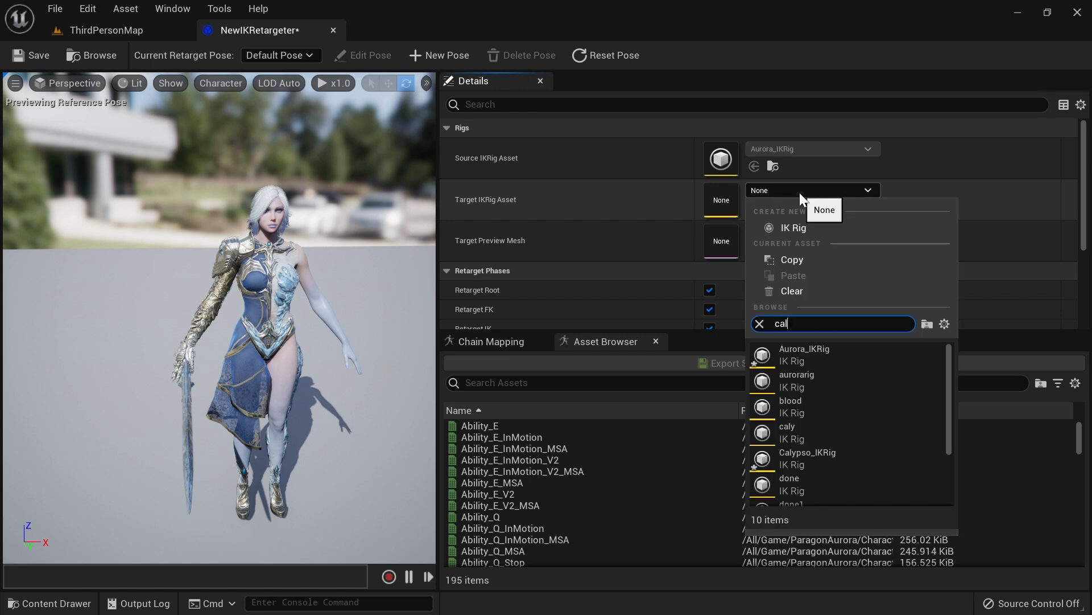
text(ypso)
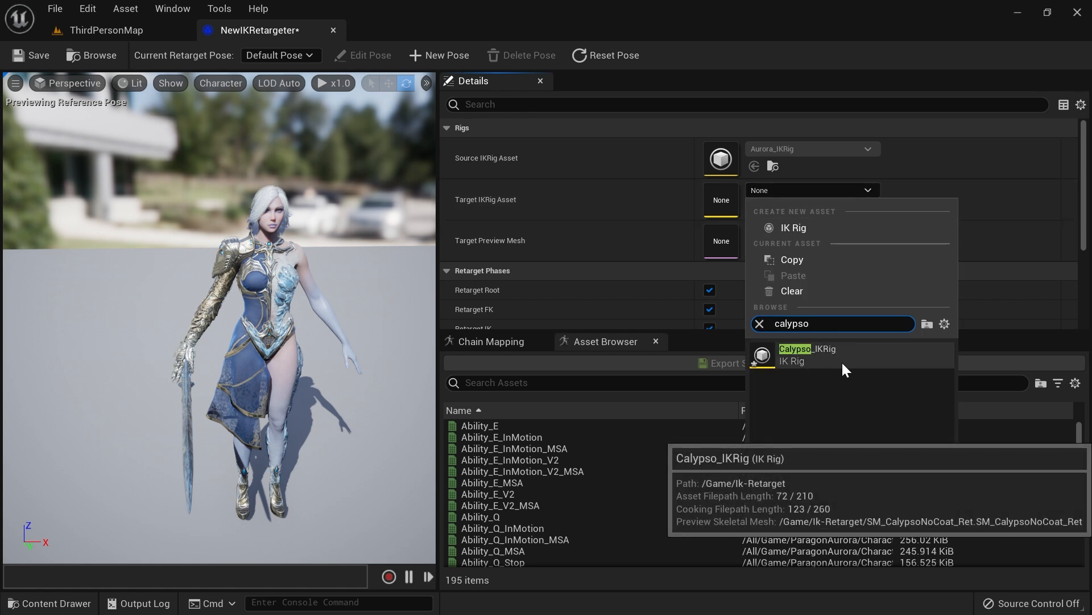
click(817, 353)
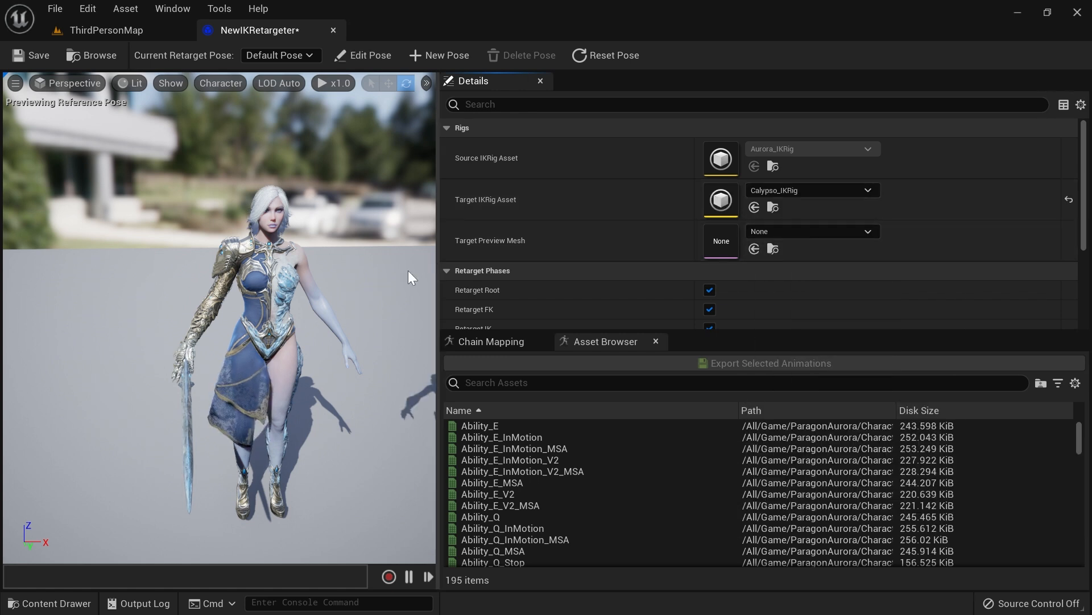
Step: Preview the Ability_E animation retargeted from Aurora onto Calypso
right_drag(203, 272, 262, 272)
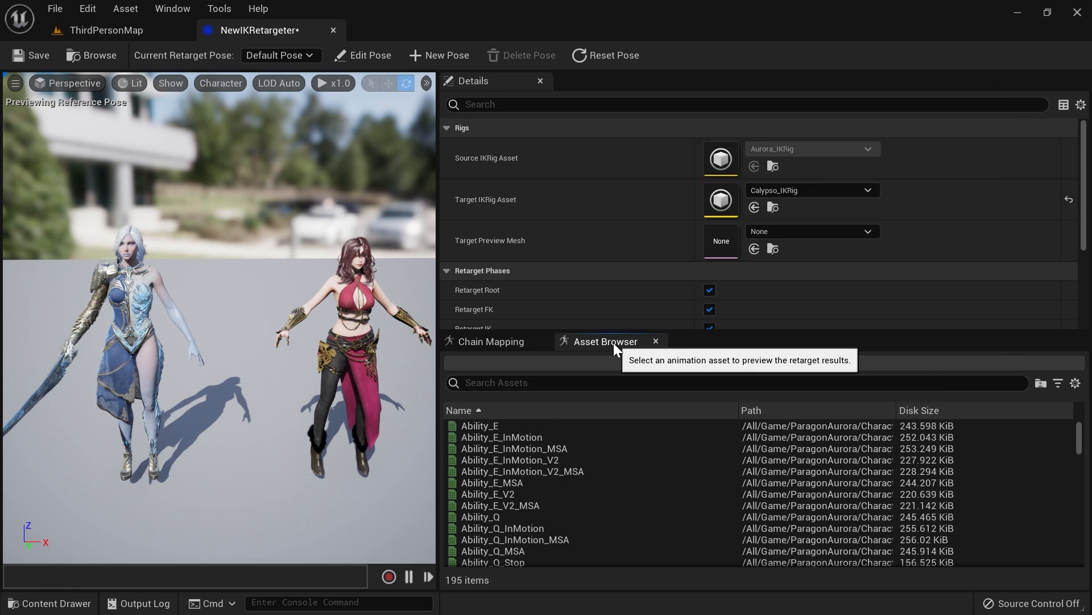
click(493, 426)
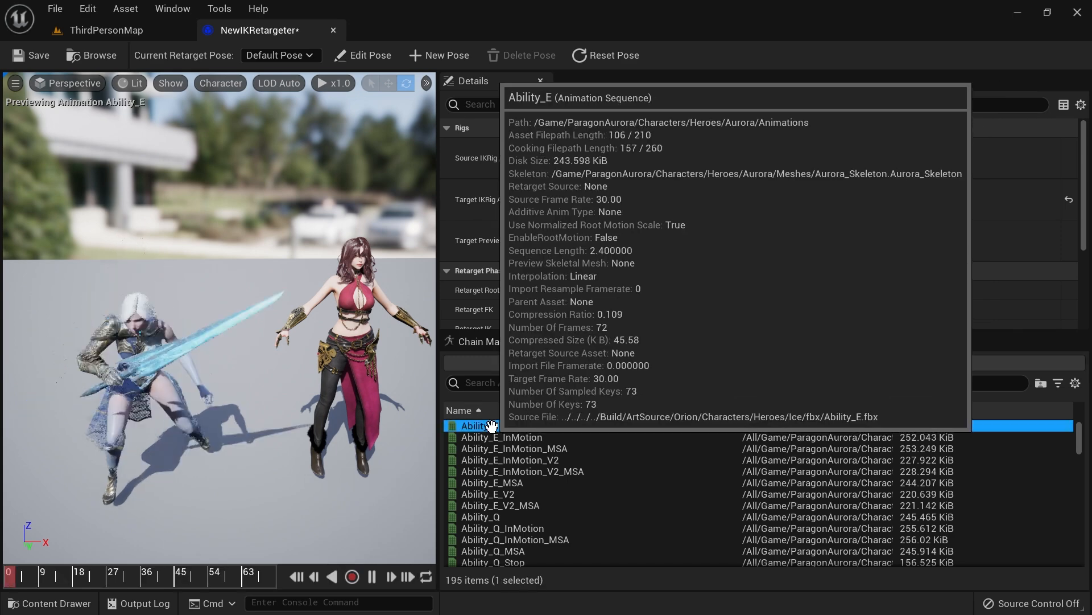
mouse_move(102, 573)
mouse_down()
mouse_move(49, 571)
mouse_move(151, 571)
mouse_move(90, 576)
mouse_up()
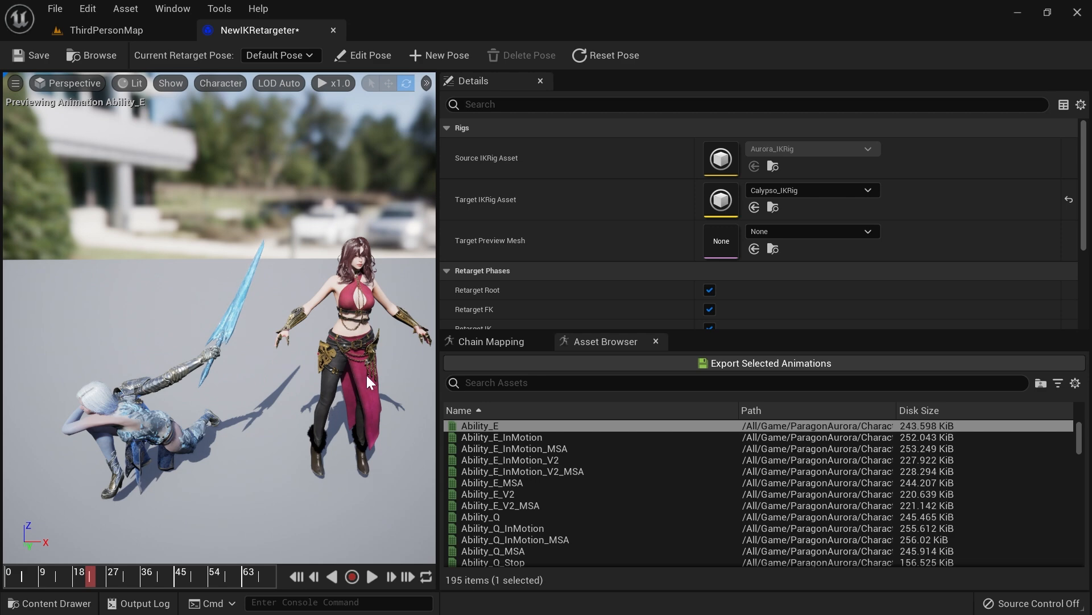
key(ctrl+space)
key(ctrl+space)
key(ctrl+space)
click(280, 325)
click(235, 318)
click(268, 321)
click(221, 313)
click(279, 316)
click(222, 316)
click(279, 319)
click(222, 350)
click(274, 338)
click(224, 319)
click(278, 337)
key(ctrl+space)
middle_drag(235, 361, 270, 362)
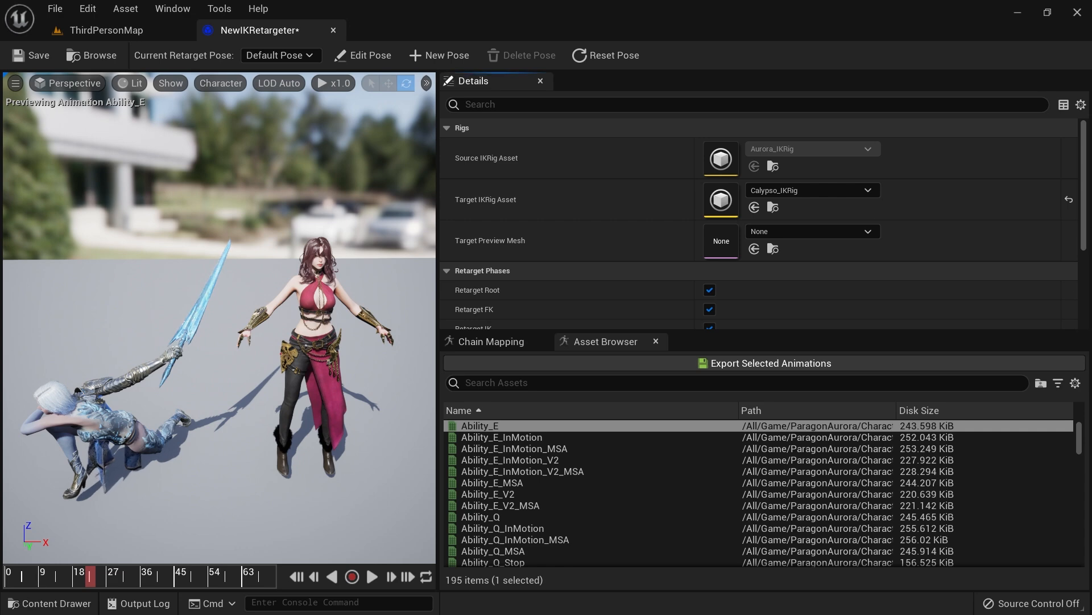
Step: Open the Calypso_IKRig asset for editing
key(ctrl+space)
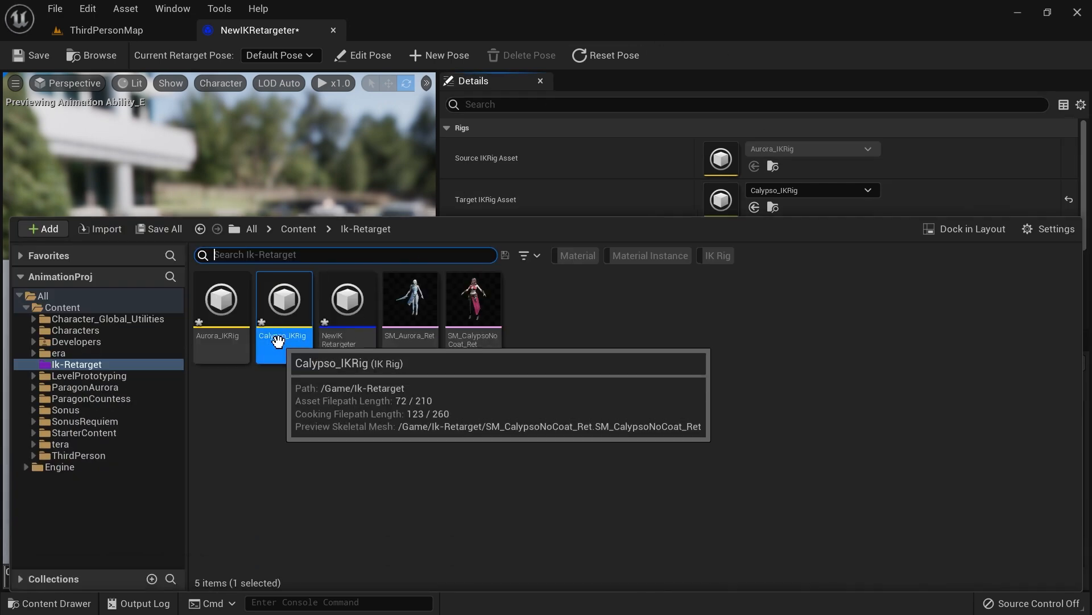
double_click(284, 315)
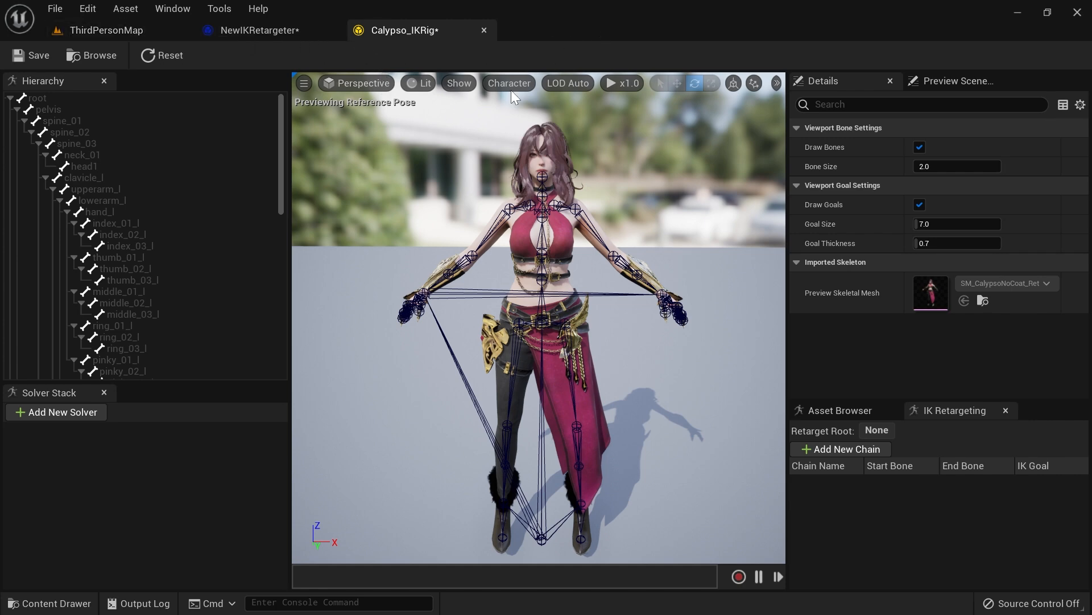
key(ctrl+space)
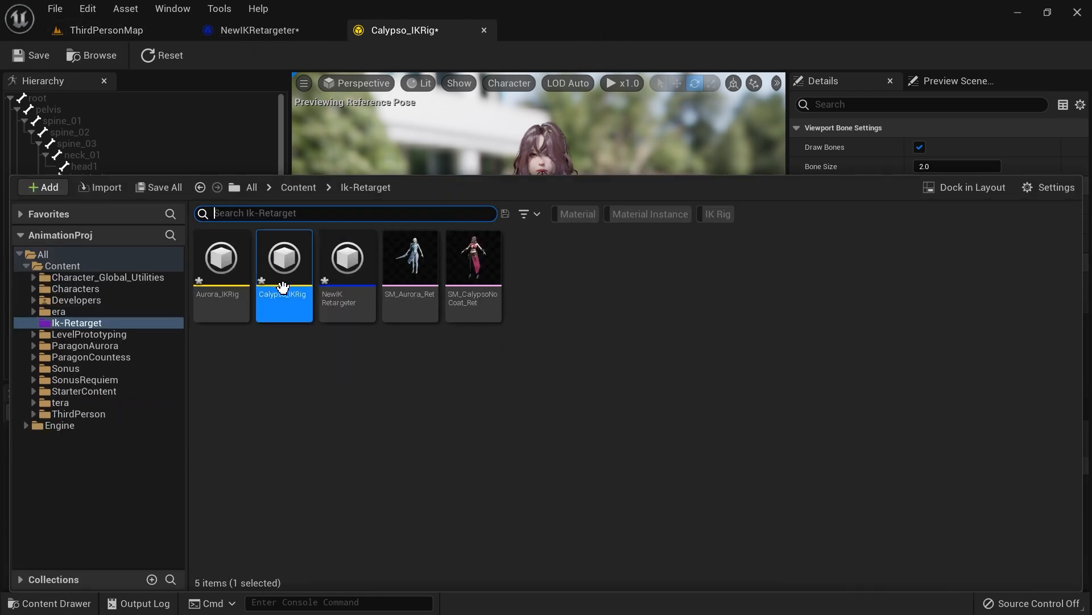
click(282, 286)
click(239, 285)
click(271, 279)
click(232, 273)
click(266, 272)
click(235, 263)
click(271, 259)
click(225, 256)
click(275, 260)
click(228, 259)
click(270, 261)
click(232, 263)
click(280, 264)
click(237, 266)
key(ctrl+space)
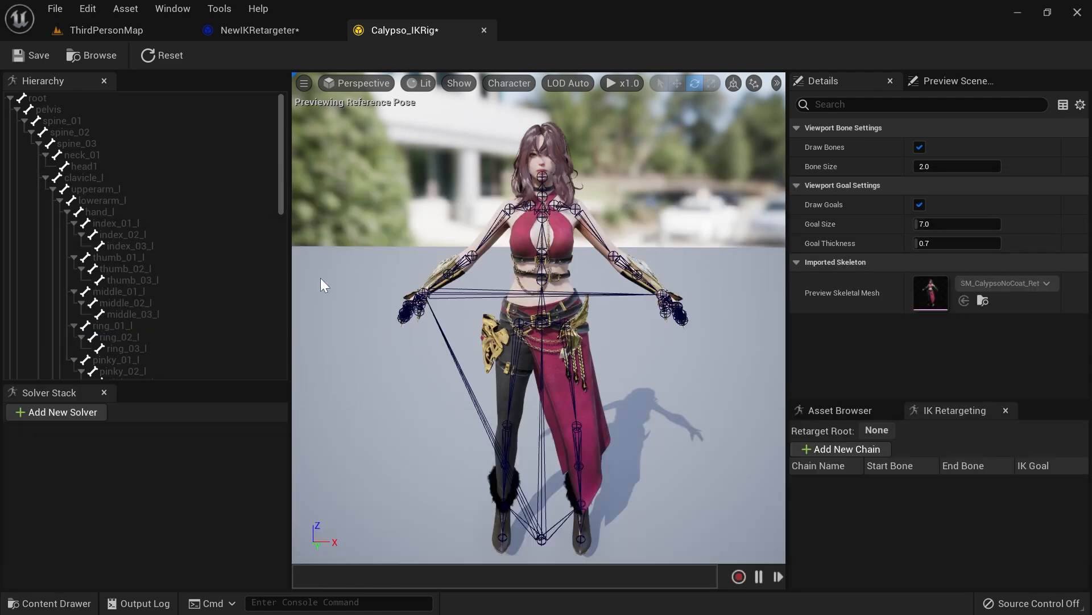
Step: Set the pelvis bone as the retarget root of Calypso_IKRig
click(61, 109)
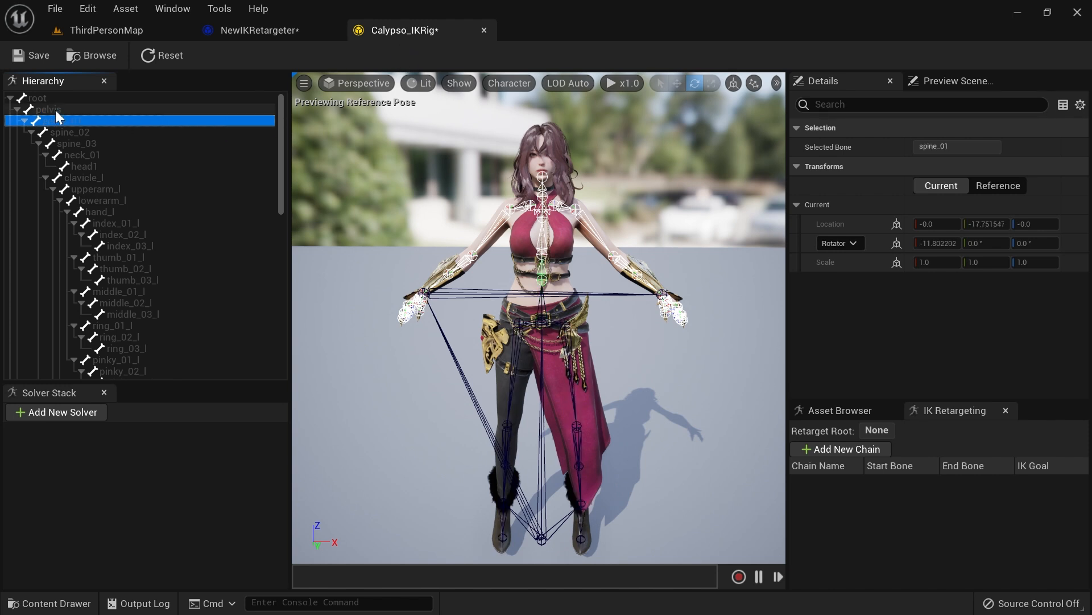
right_click(53, 108)
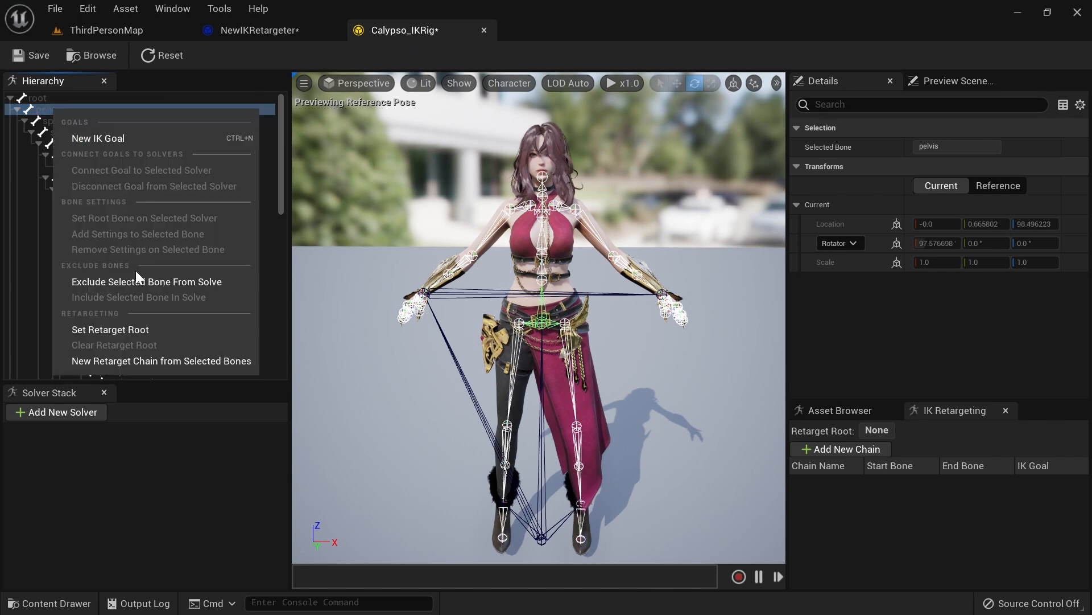
click(121, 330)
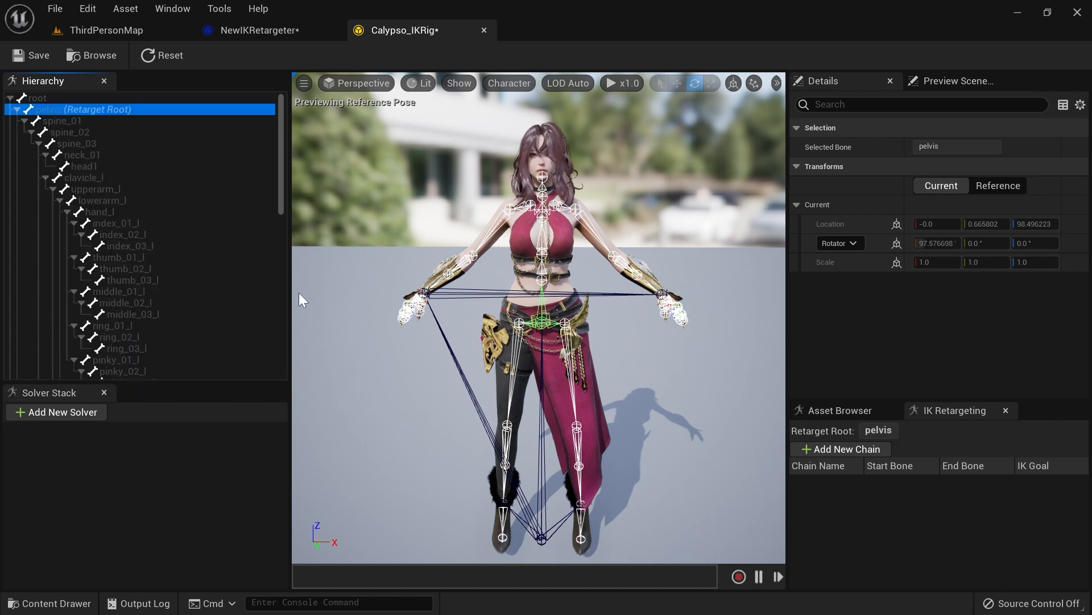
click(89, 121)
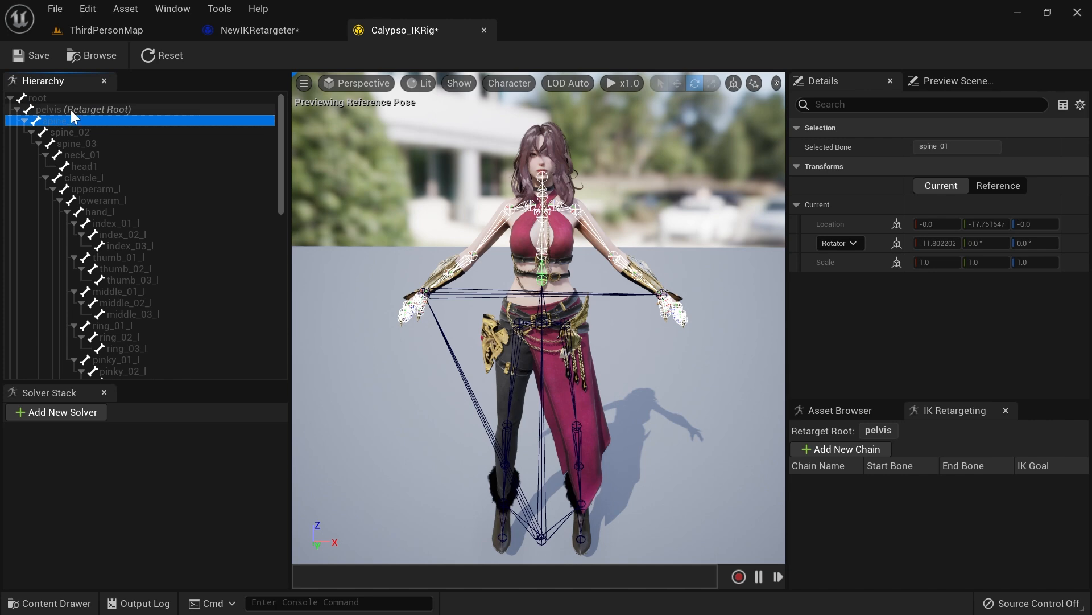
Step: Open Aurora_IKRig and set its pelvis bone as the retarget root
key(ctrl+space)
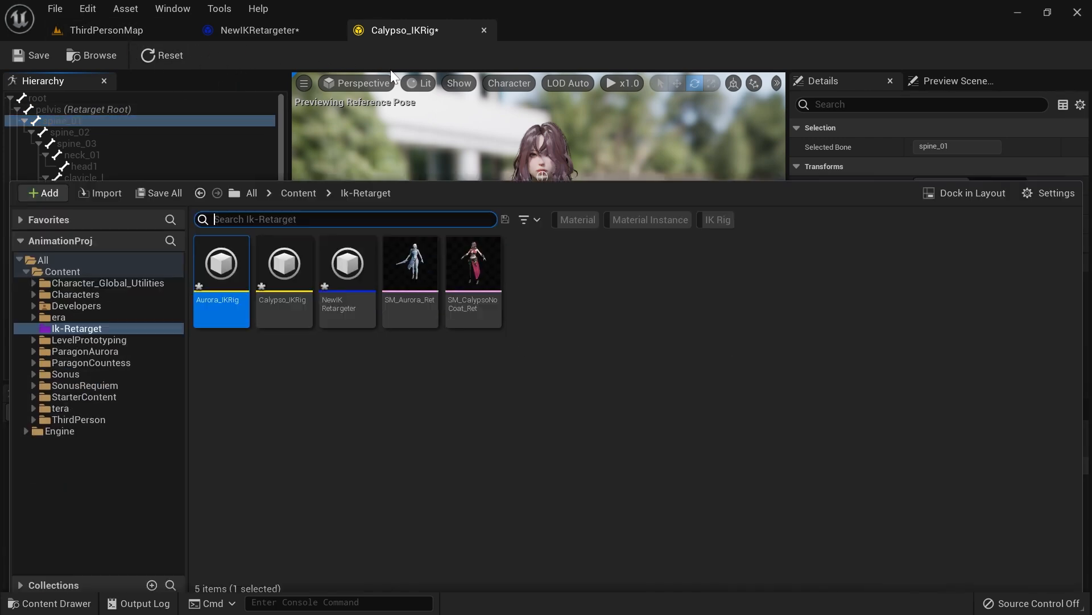
click(285, 259)
click(220, 259)
double_click(221, 259)
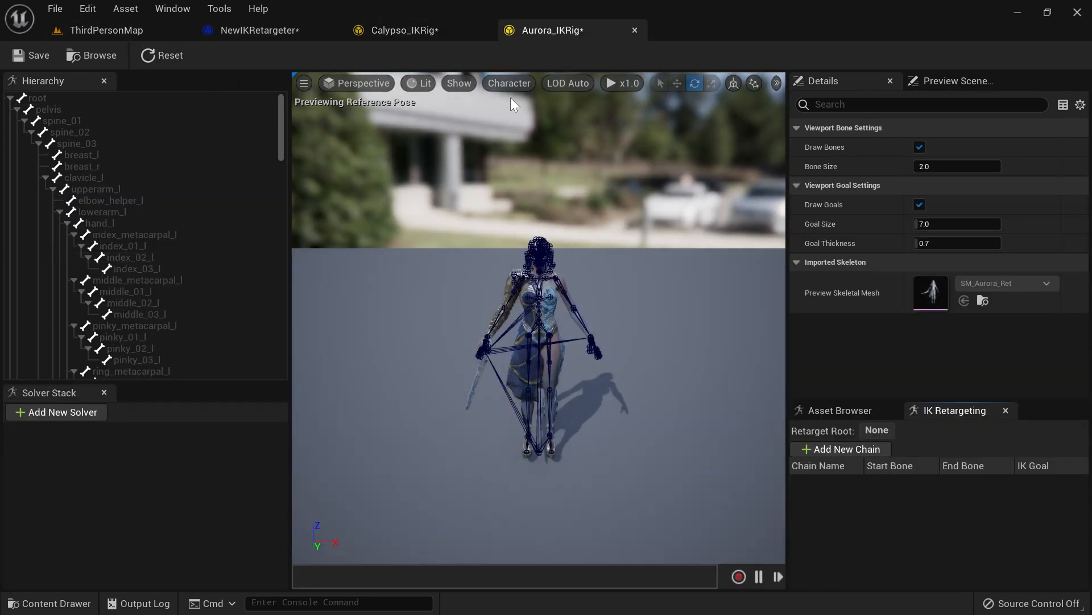
click(54, 108)
right_click(54, 107)
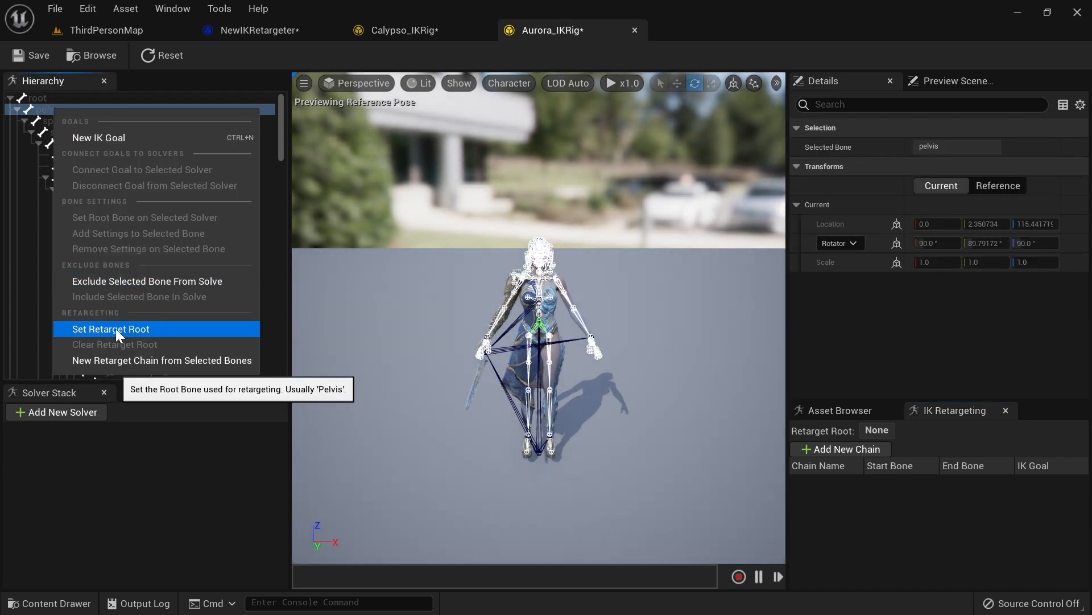
click(88, 329)
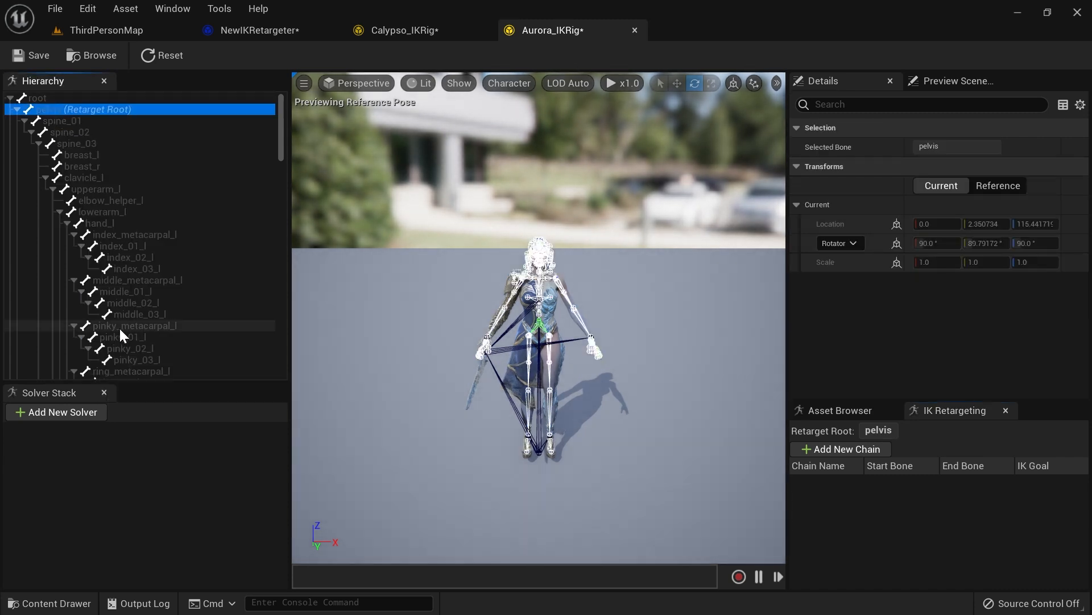
Step: Replay the Ability_E preview in the IK Retargeter from the start
click(266, 29)
click(297, 576)
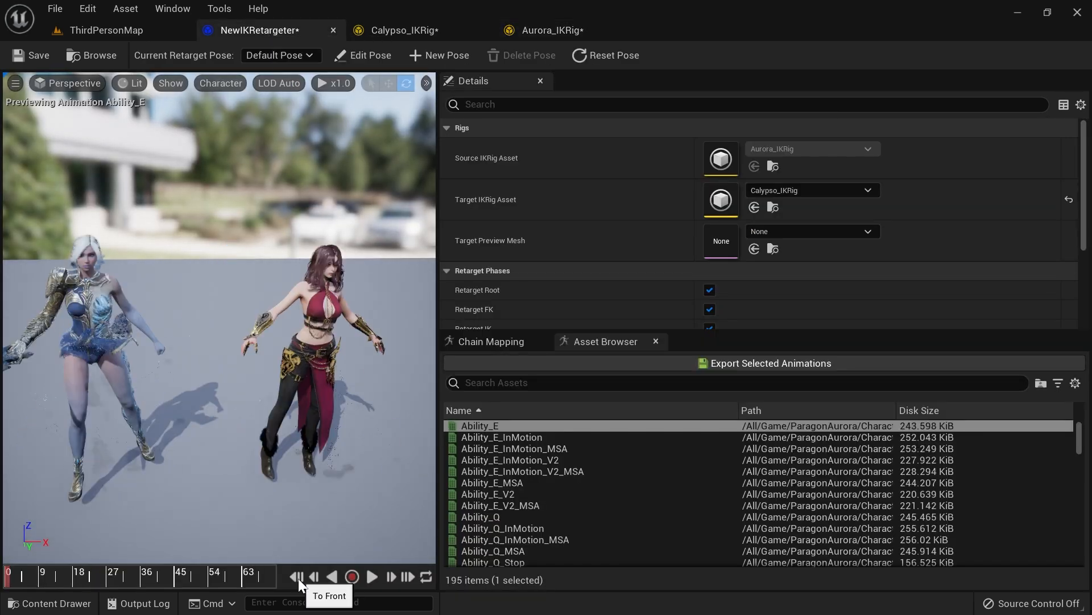
click(372, 576)
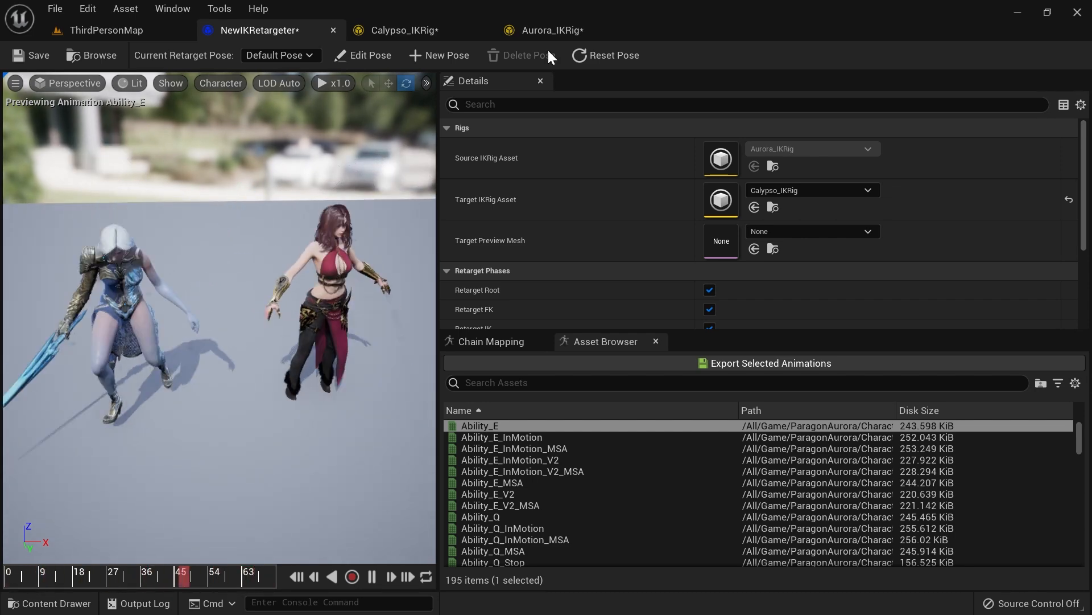
Step: Close the Aurora_IKRig and IK Retargeter editor tabs, leaving Calypso_IKRig open
click(551, 33)
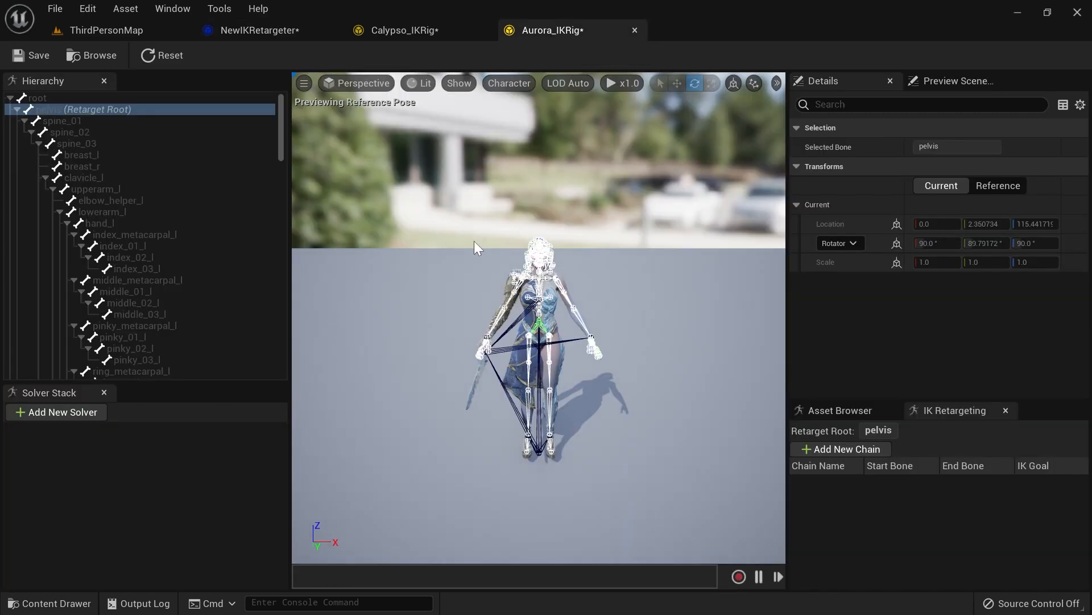
click(423, 23)
click(562, 29)
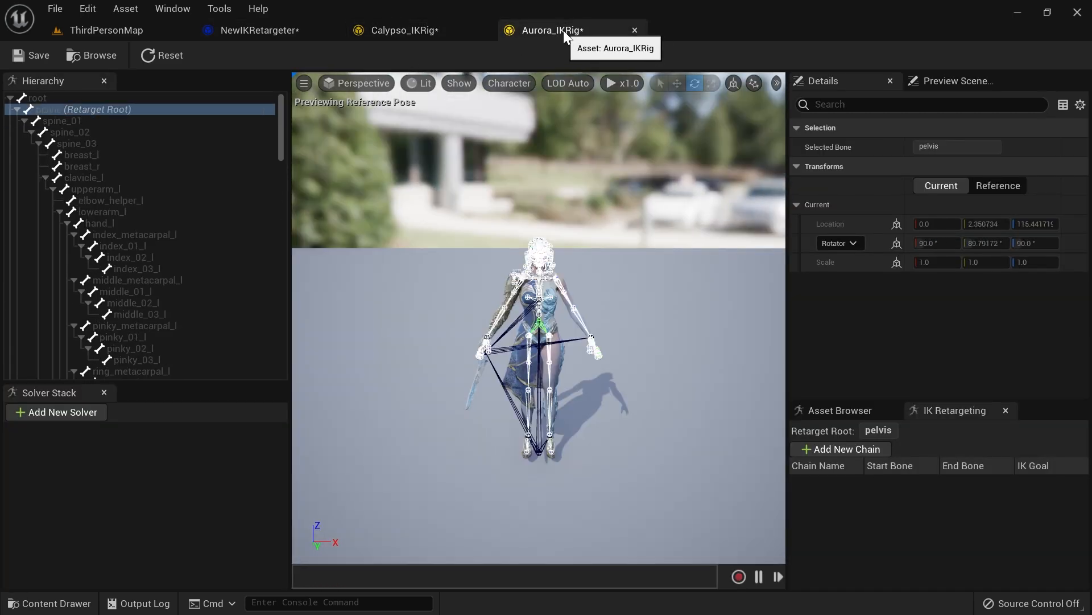
middle_click(569, 33)
click(281, 31)
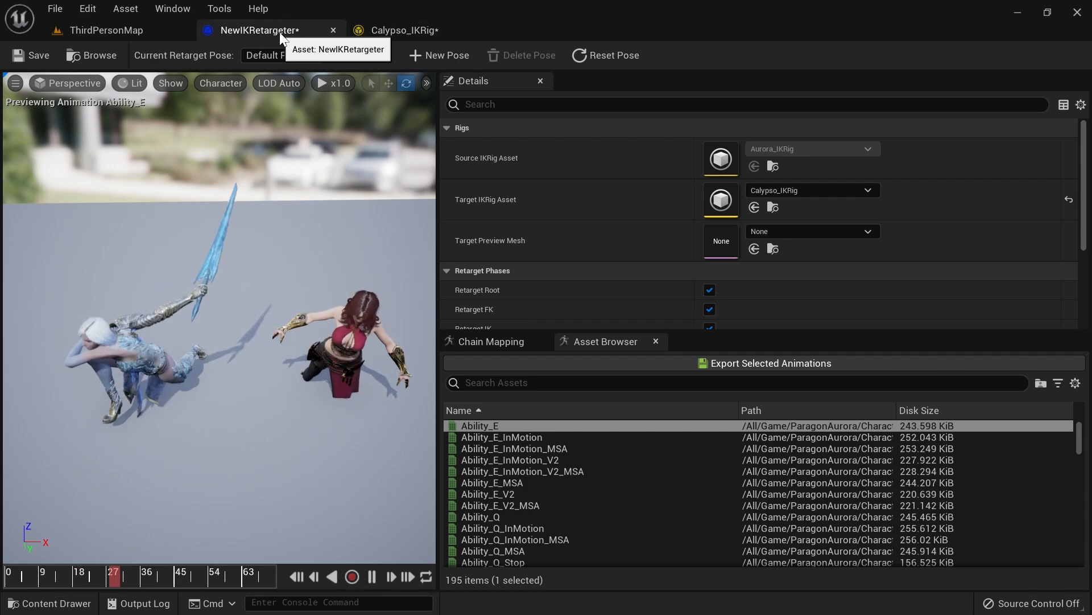
middle_click(276, 31)
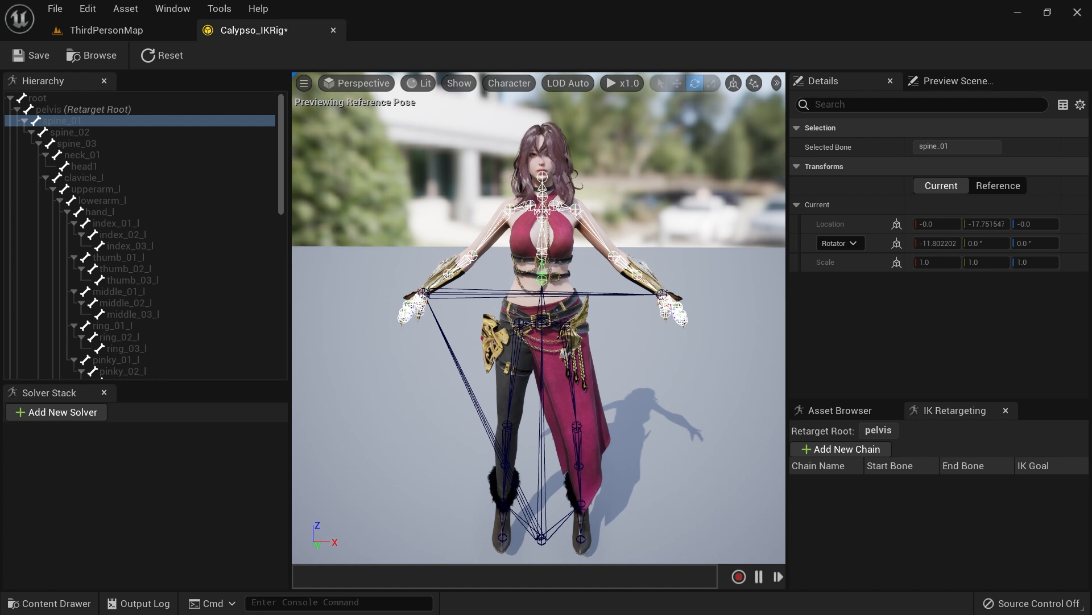
Step: Set the viewport bone size to 1.1 in Calypso_IKRig
click(685, 197)
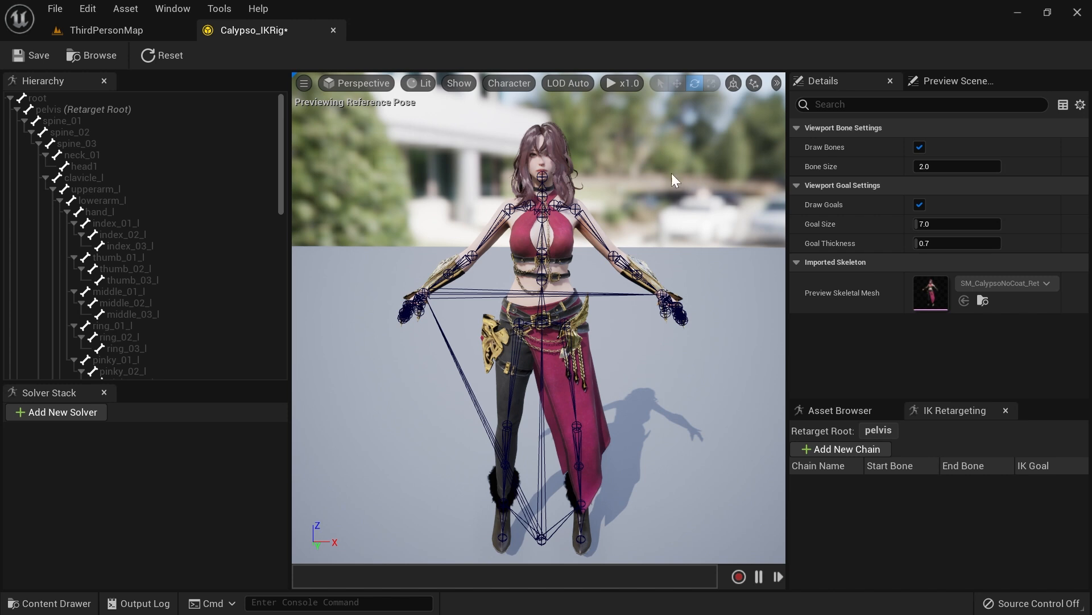
click(151, 110)
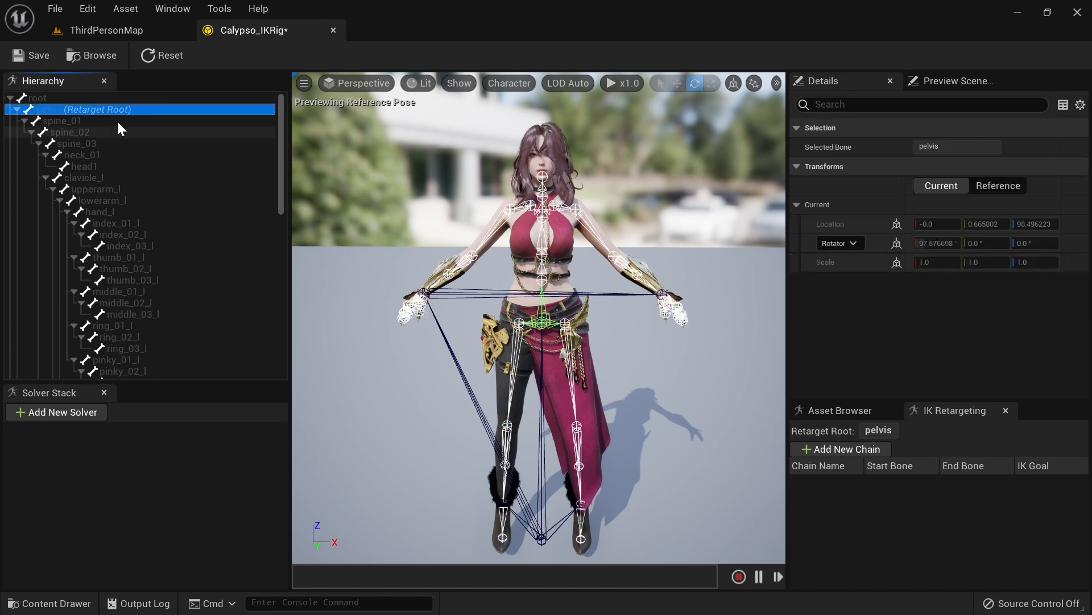
click(676, 179)
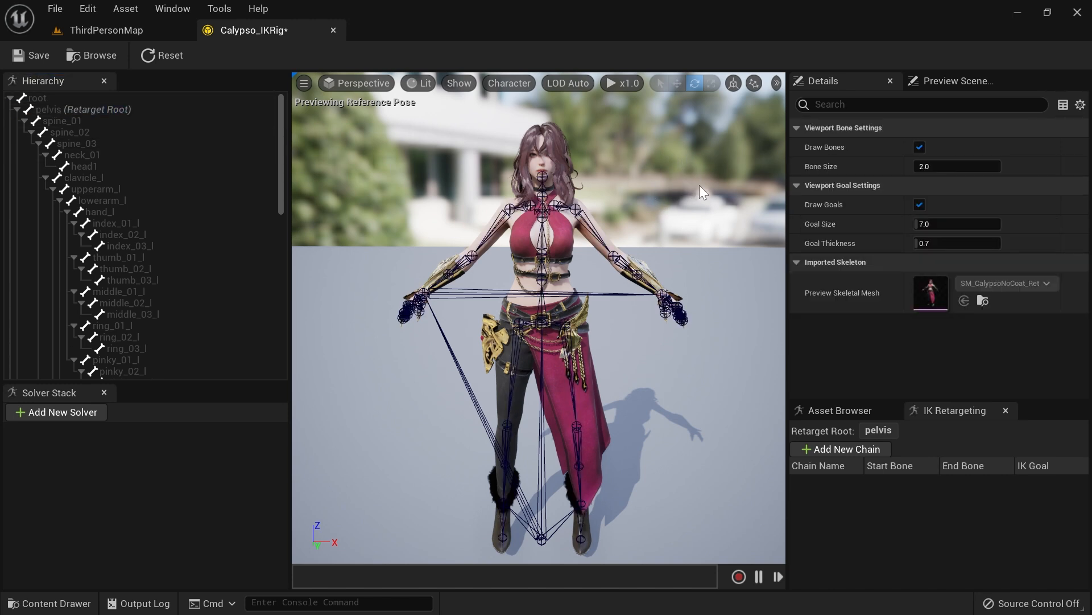
right_drag(683, 228, 691, 171)
key(w)
click(933, 166)
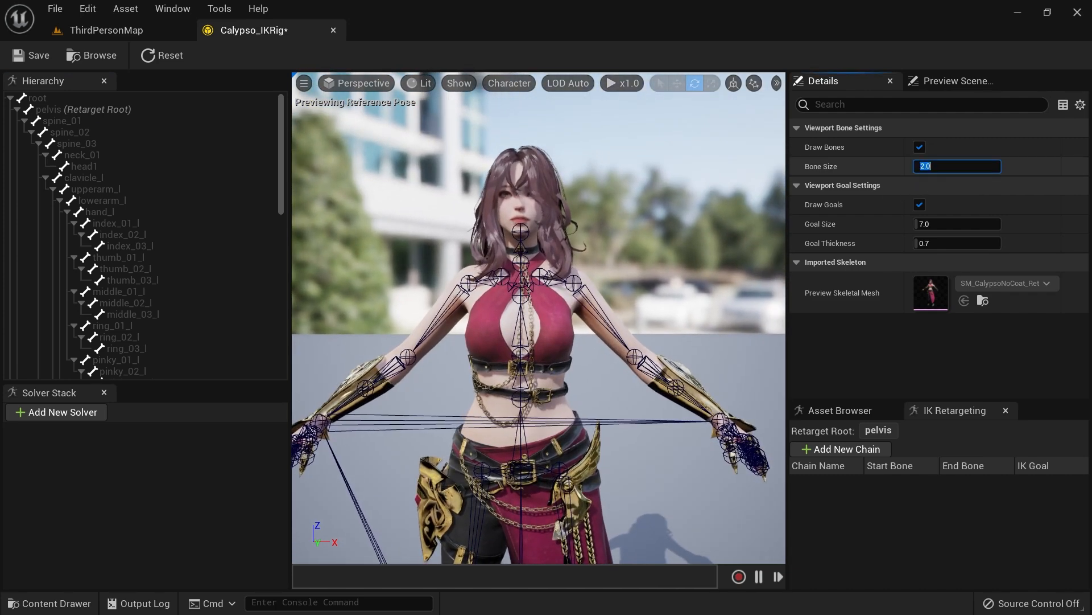
key(Return)
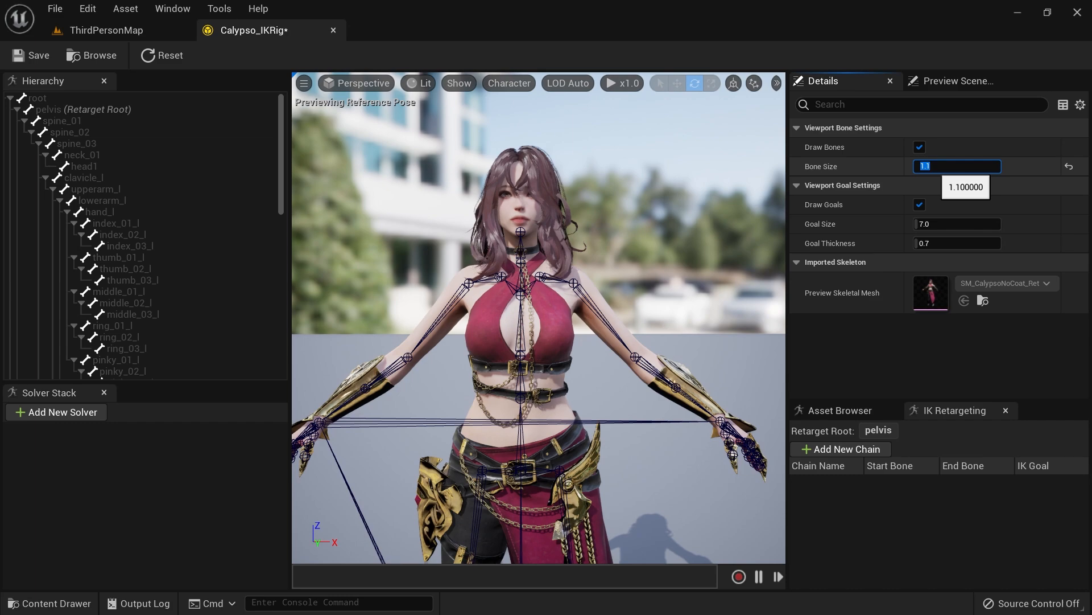
key(s)
right_drag(610, 264, 701, 282)
key(w)
key(a)
key(s)
key(w)
key(a)
key(d)
key(a)
key(s)
key(w)
key(a)
key(d)
key(s)
key(d)
key(w)
key(a)
key(d)
key(s)
key(s)
right_drag(701, 282, 703, 280)
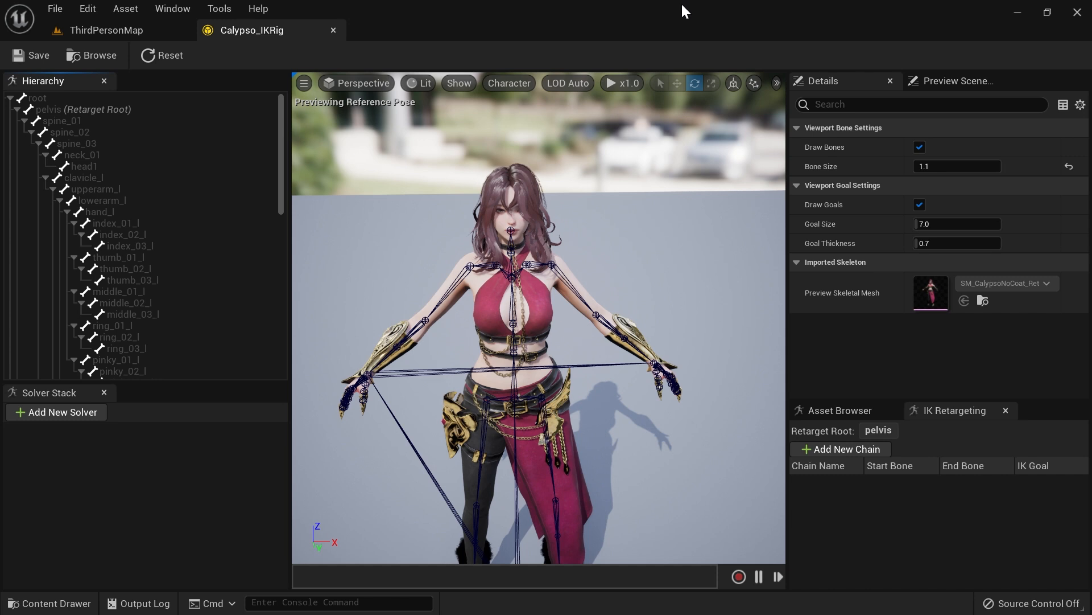
Step: Select the hand_l, hand_r, ball_l and ball_r bones and create new IK goals on them
click(105, 212)
scroll(119, 215, down, 5)
scroll(125, 217, down, 5)
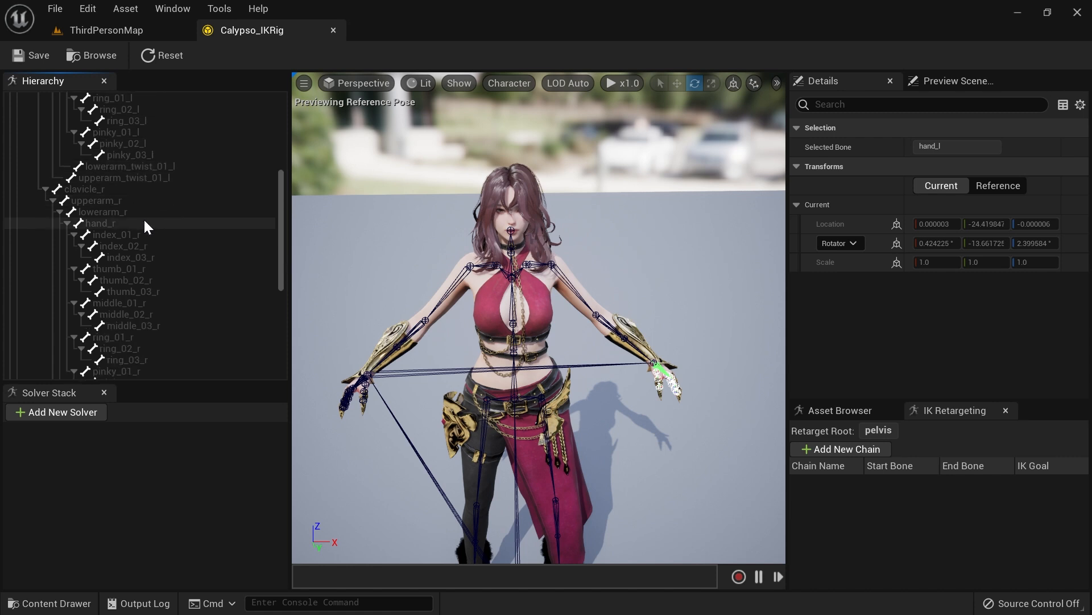
click(114, 223)
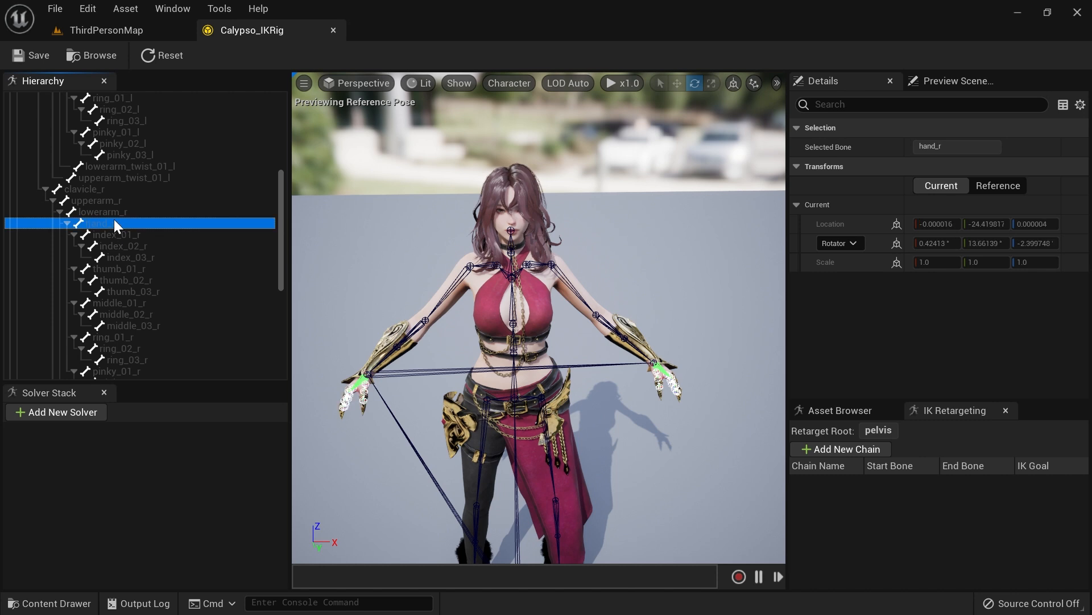
ctrl+click(117, 214)
ctrl+click(121, 210)
scroll(123, 221, up, 6)
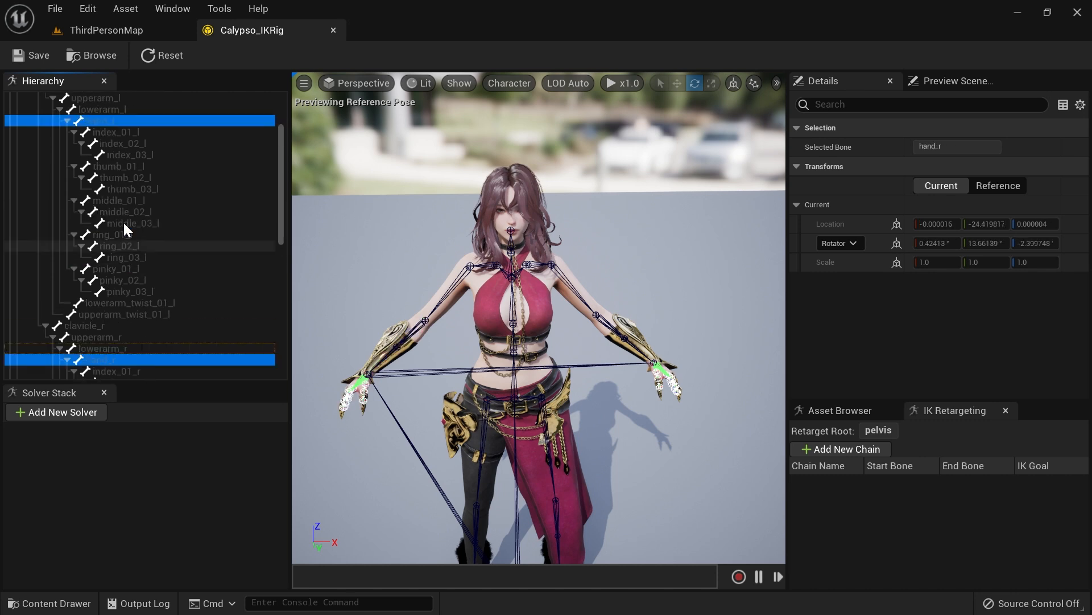
scroll(163, 226, down, 13)
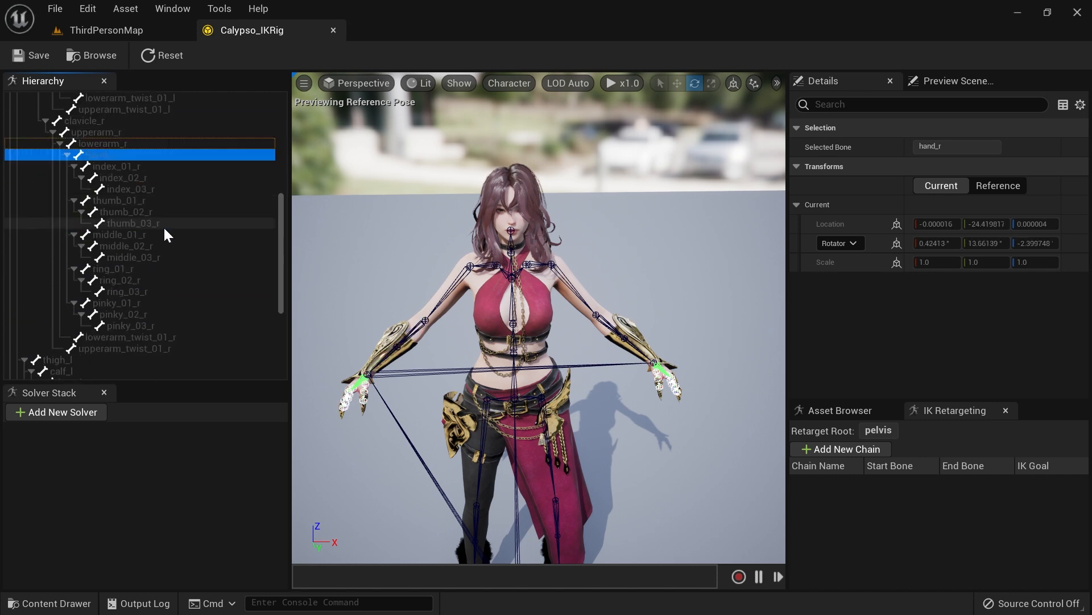
scroll(159, 223, down, 2)
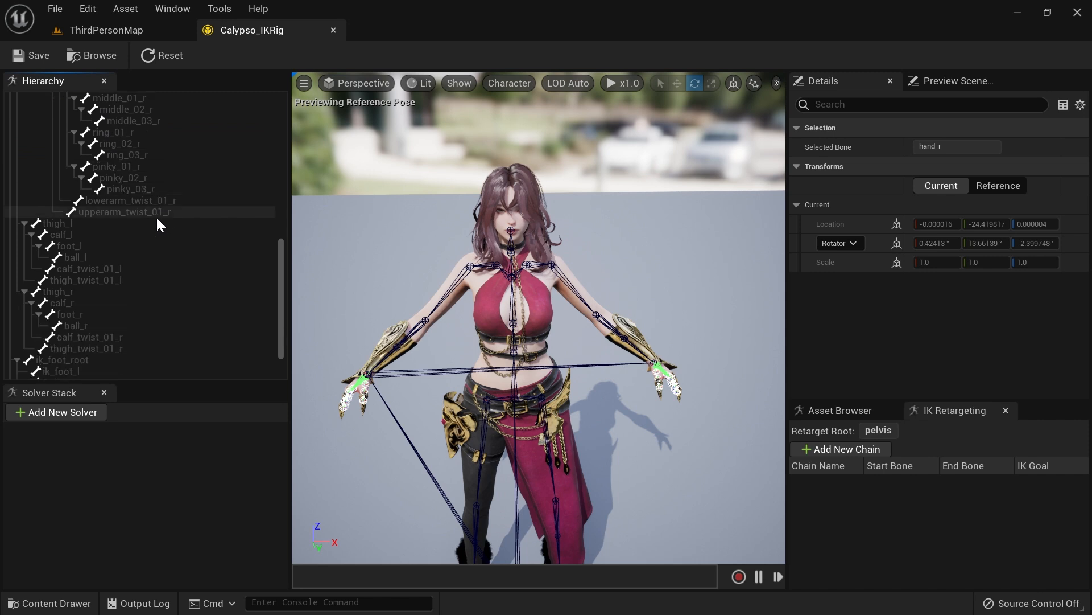
click(75, 257)
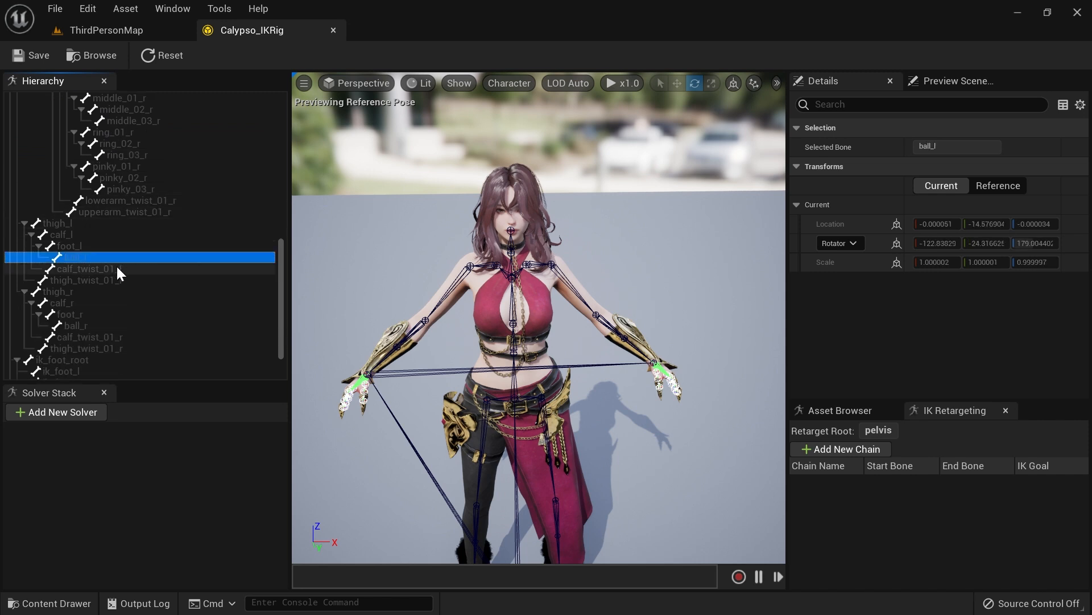
scroll(117, 266, down, 3)
ctrl+click(83, 269)
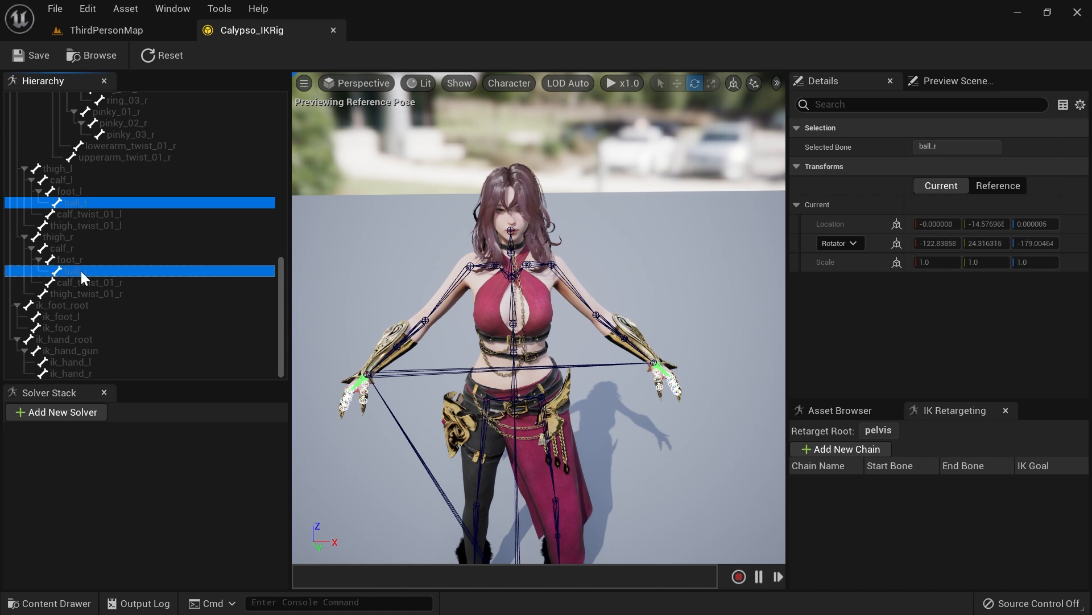
scroll(91, 266, up, 9)
scroll(101, 243, up, 9)
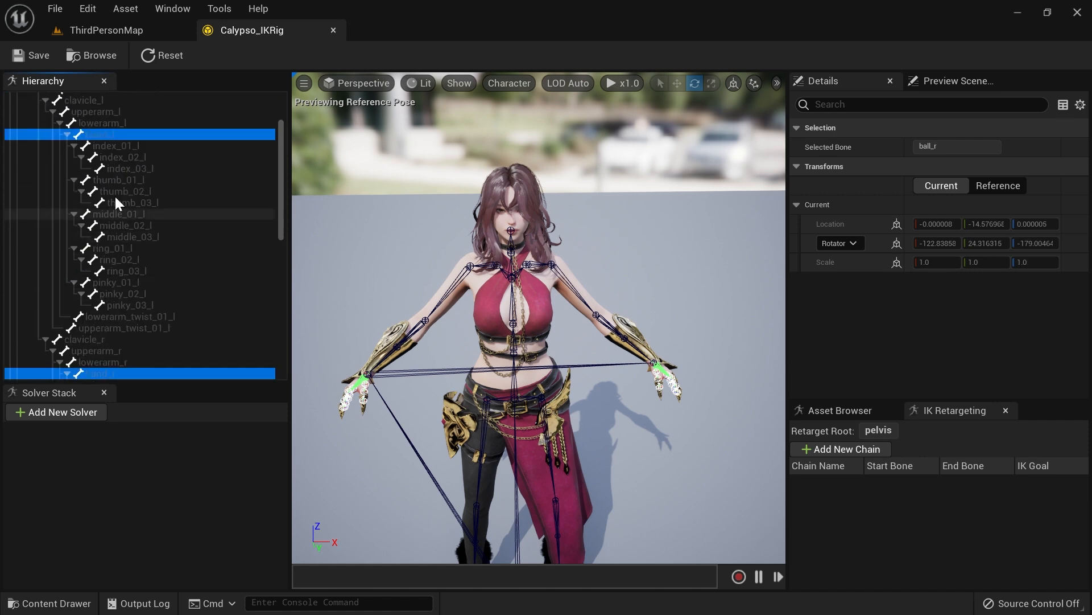
scroll(130, 171, down, 4)
scroll(140, 182, down, 4)
right_drag(404, 455, 402, 491)
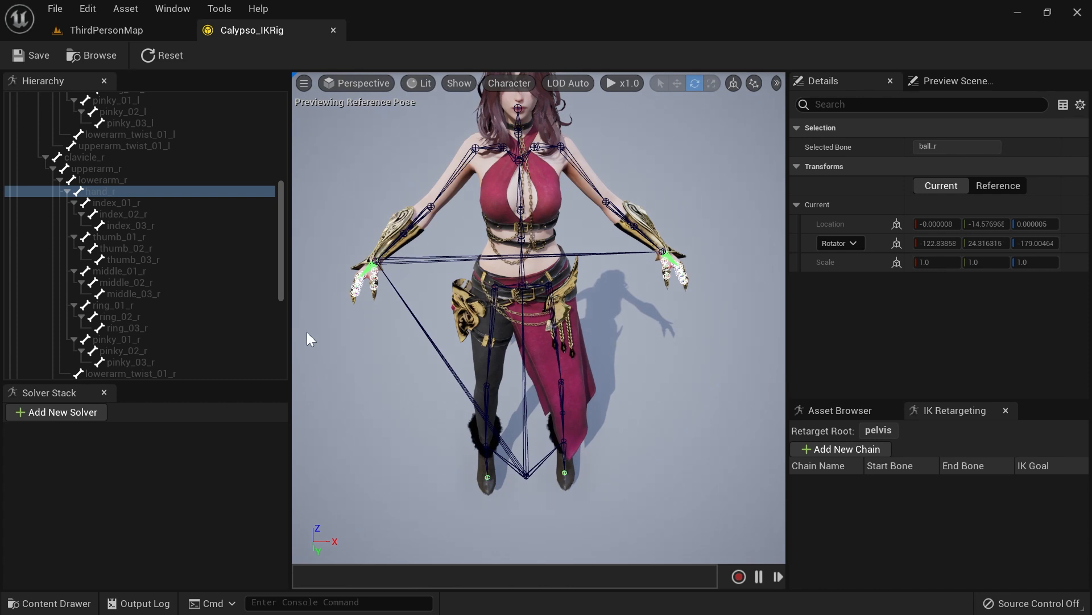
right_click(105, 192)
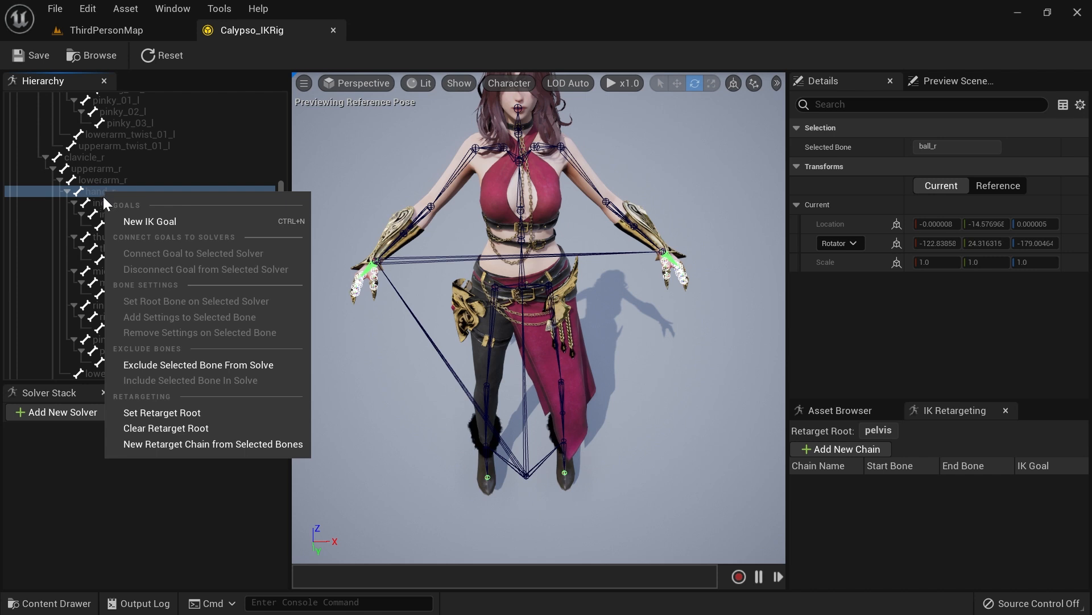
click(150, 225)
Step: Add a default Full Body IK solver for the new goals
drag(541, 272, 403, 368)
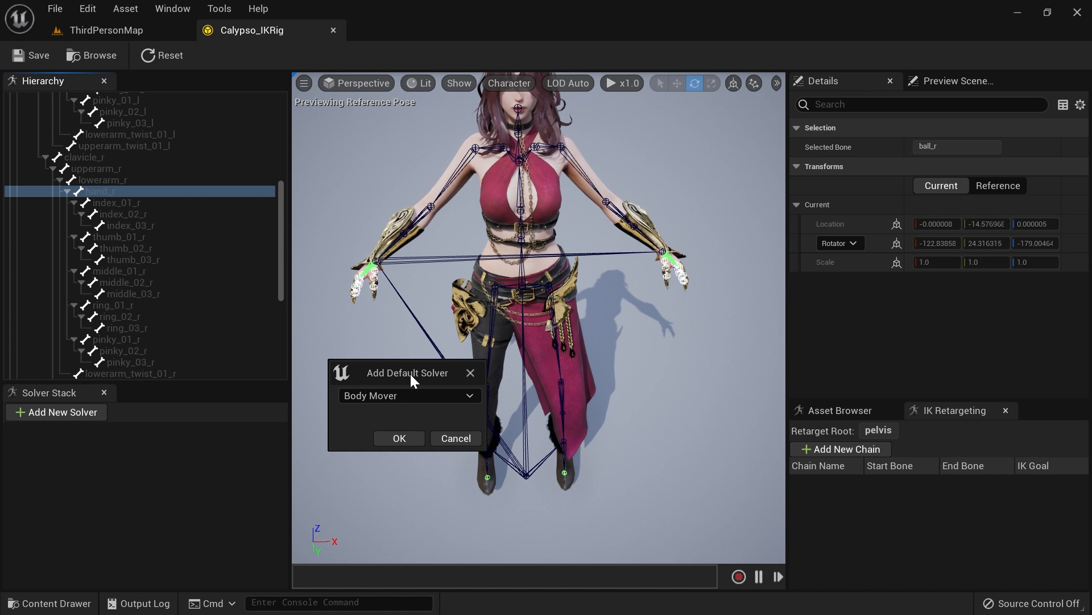
click(412, 389)
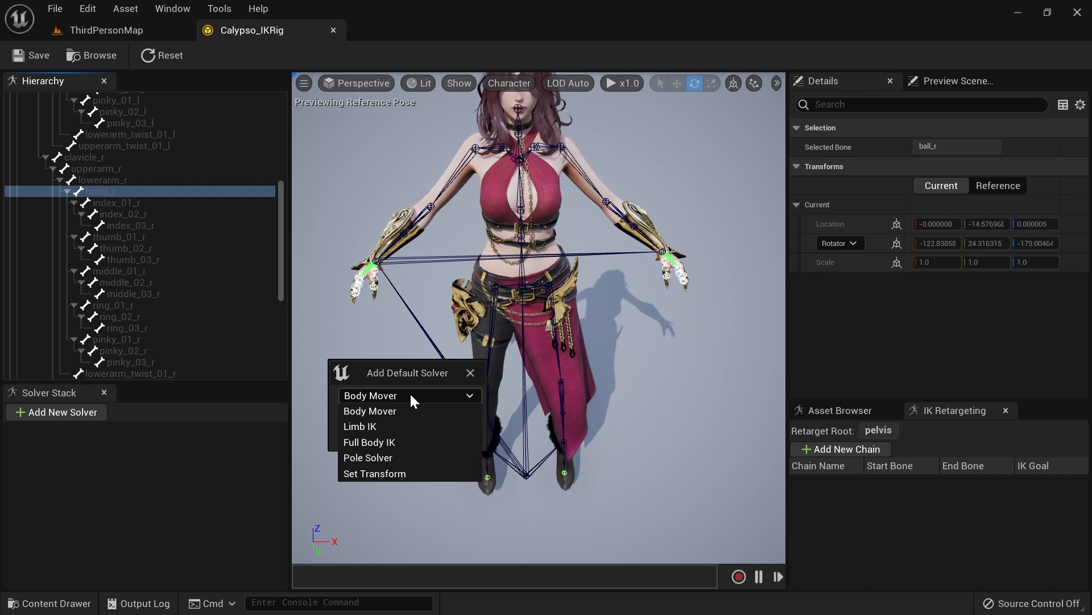
click(384, 443)
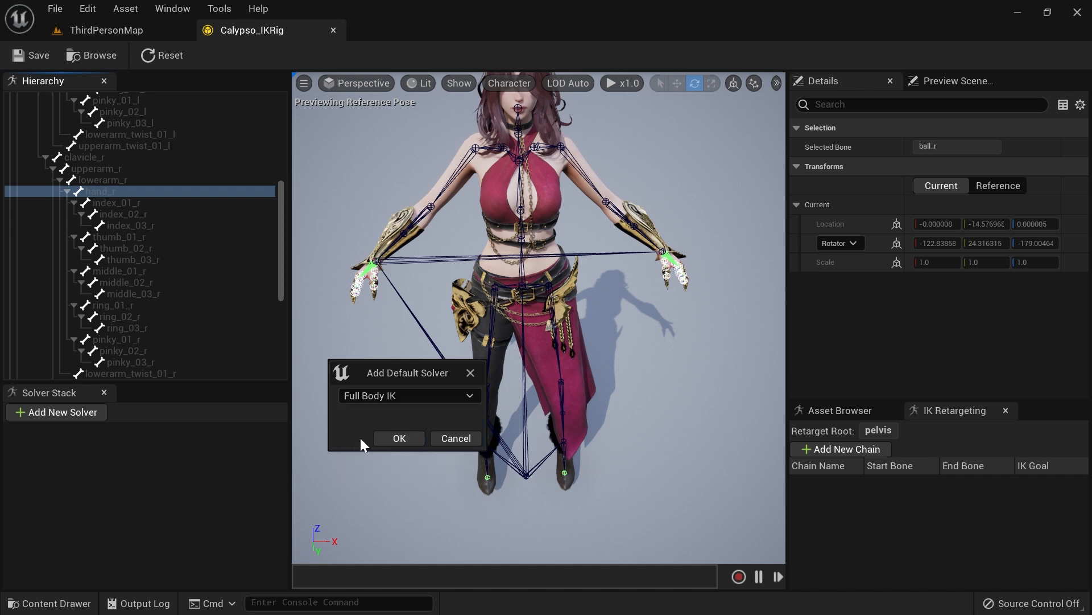
click(392, 437)
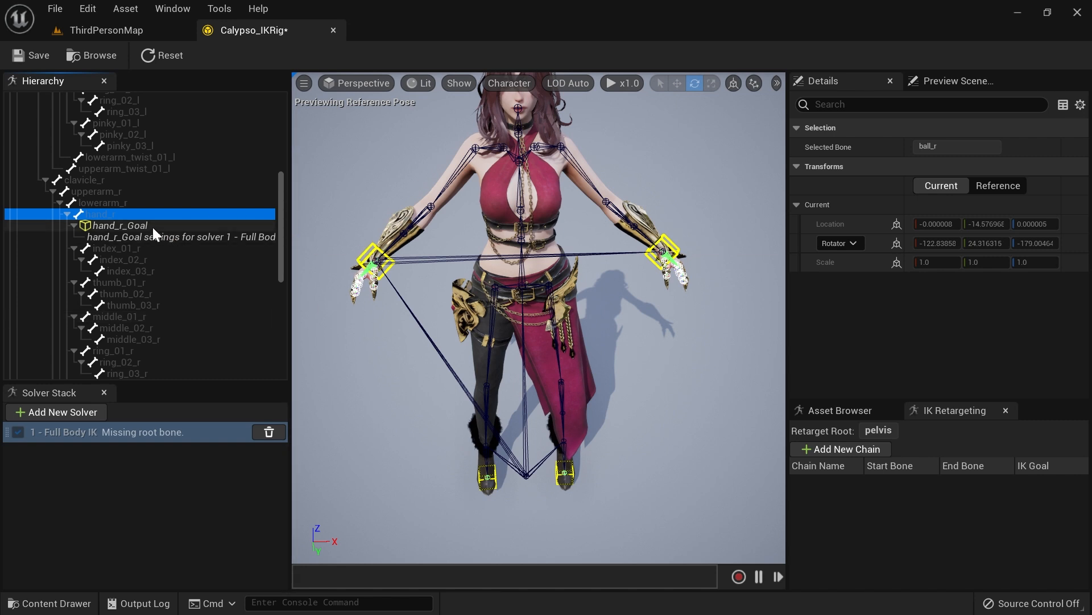
Step: Set the pelvis as root bone on the Full Body IK solver, then undo it
drag(277, 216, 288, 285)
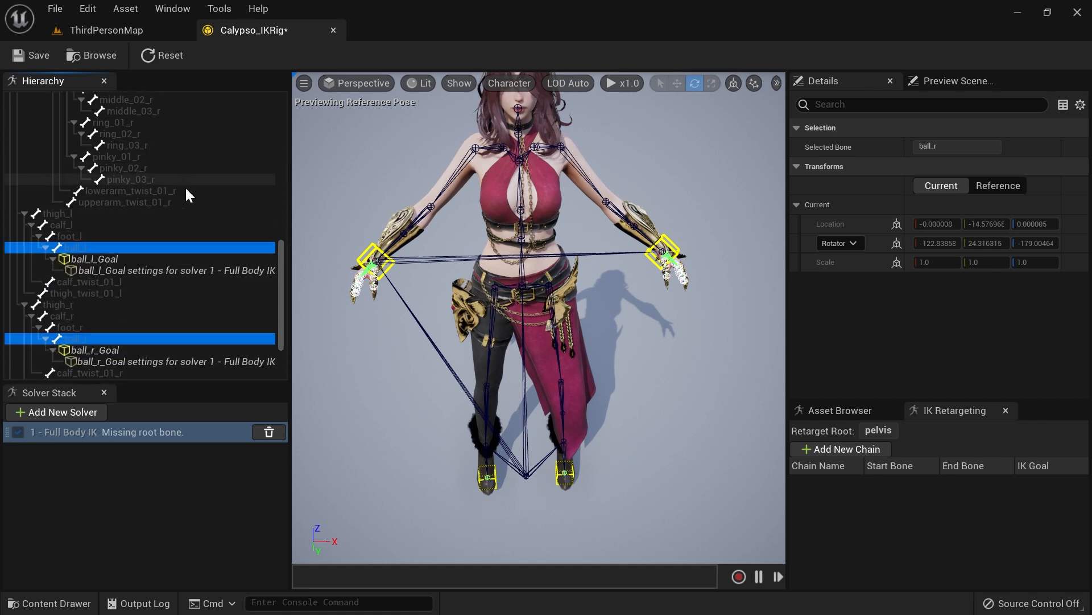
drag(284, 310, 282, 339)
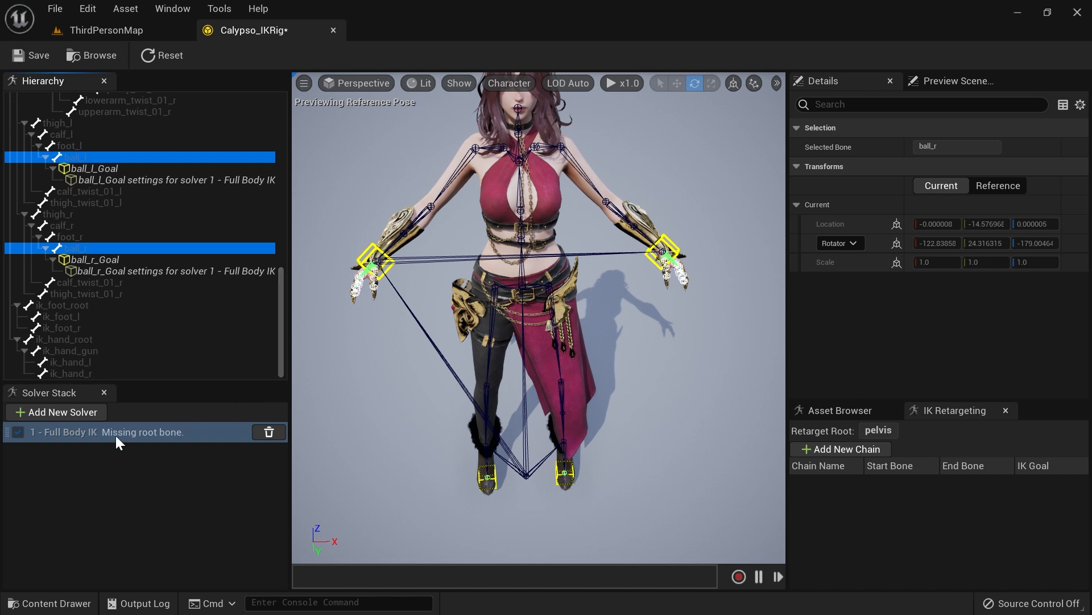
drag(281, 361, 295, 140)
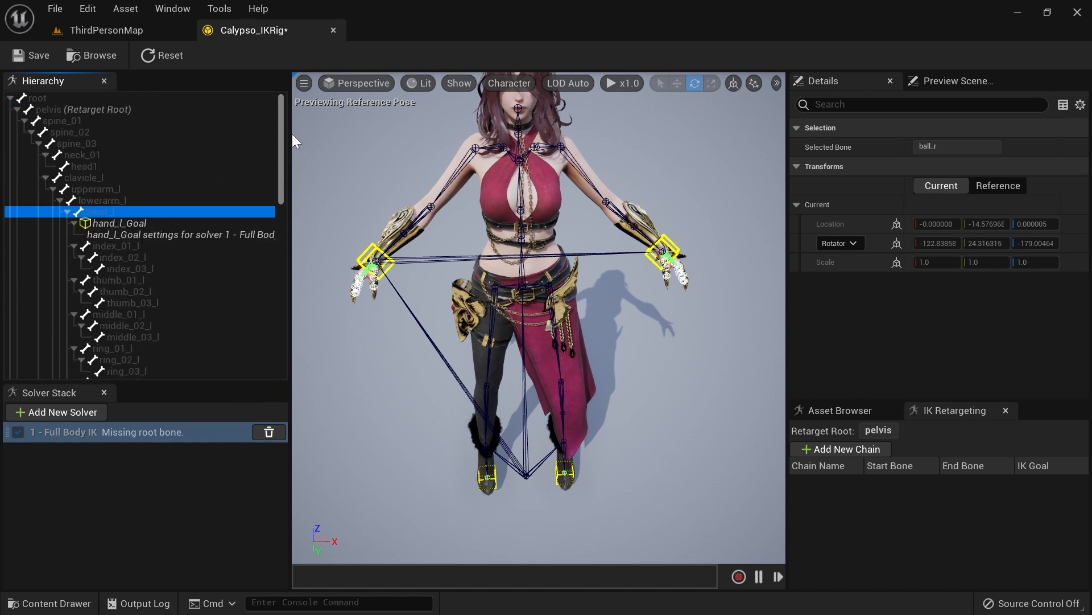
right_click(54, 109)
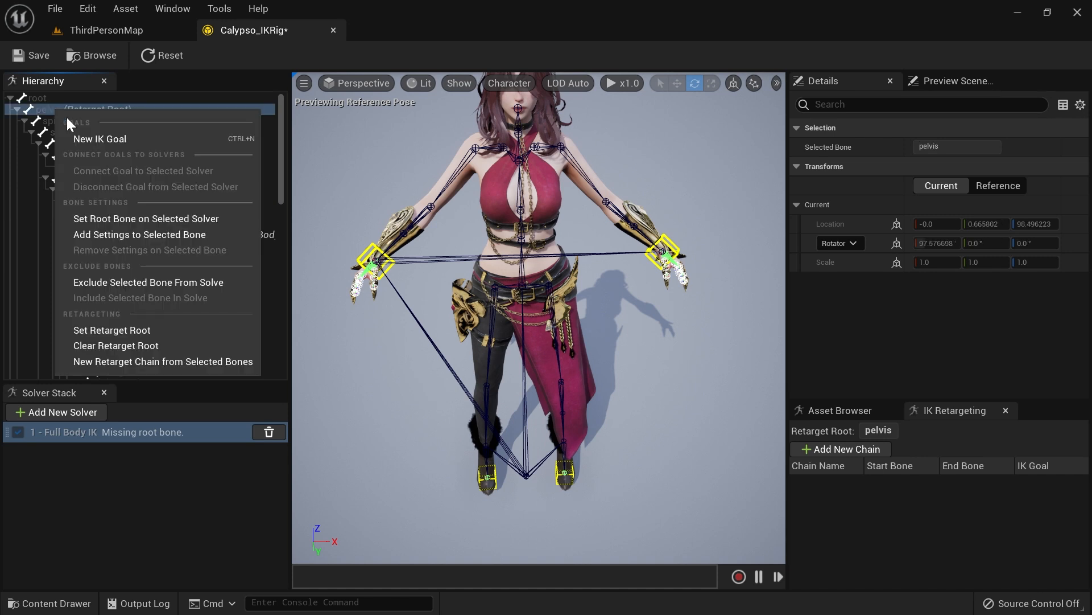
click(203, 220)
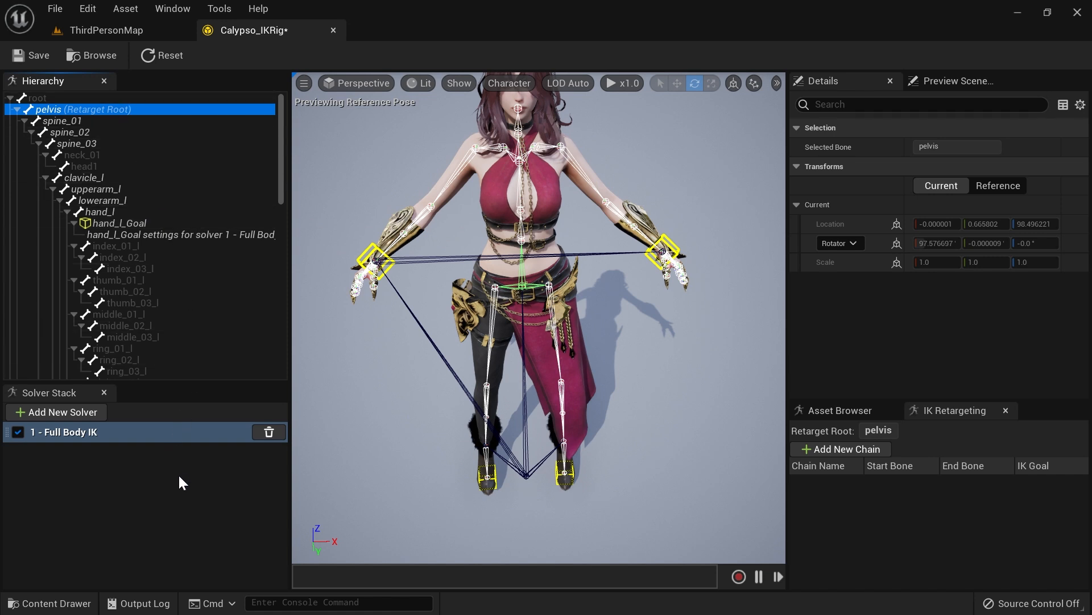
key(ctrl+z)
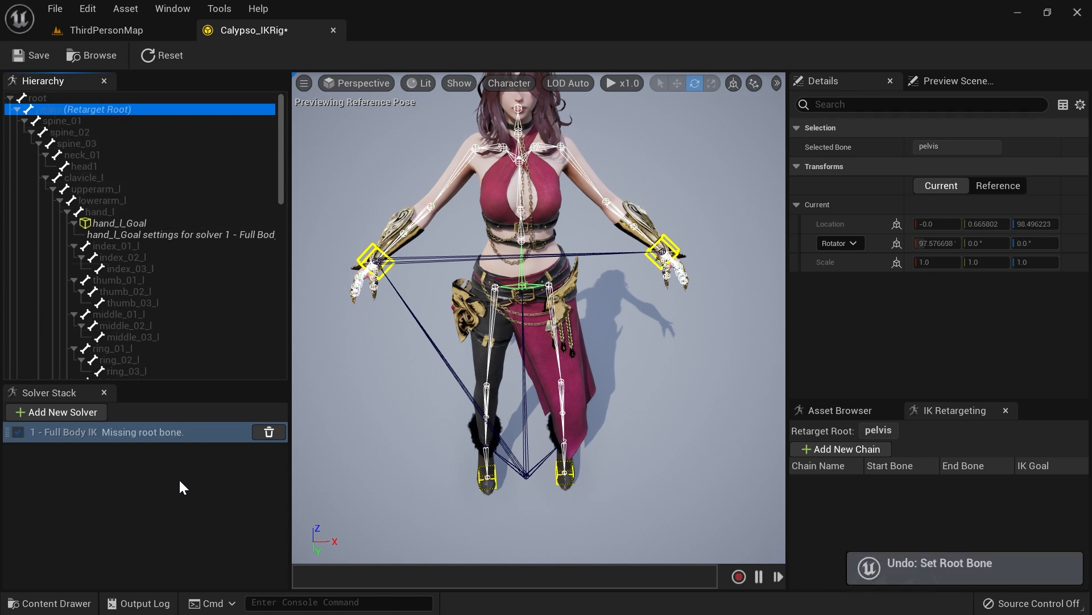
Step: Select the Full Body IK solver and set the pelvis bone as its root bone
click(143, 452)
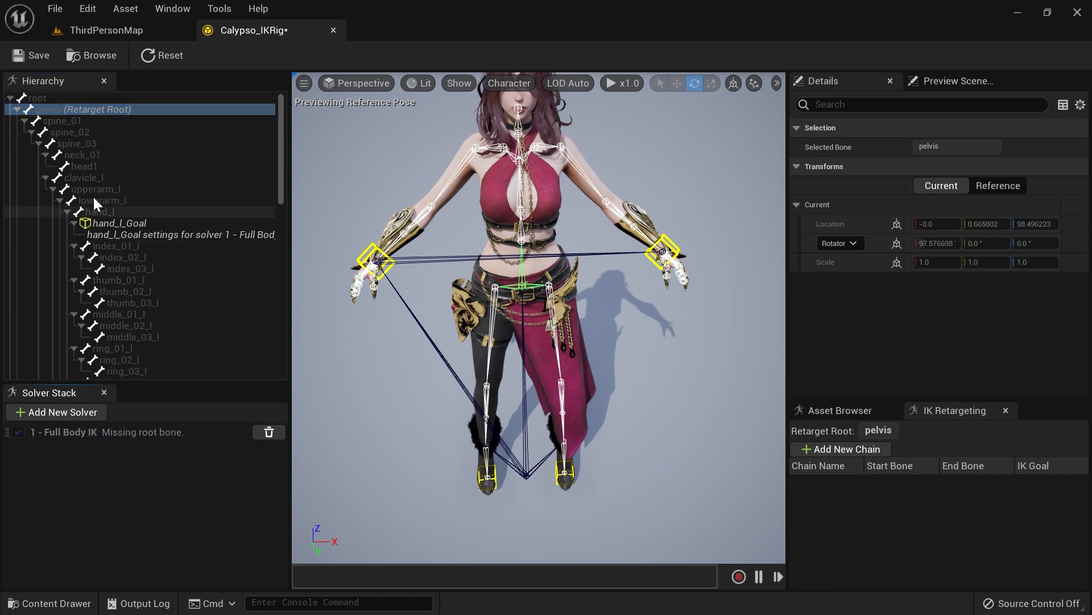
right_click(63, 110)
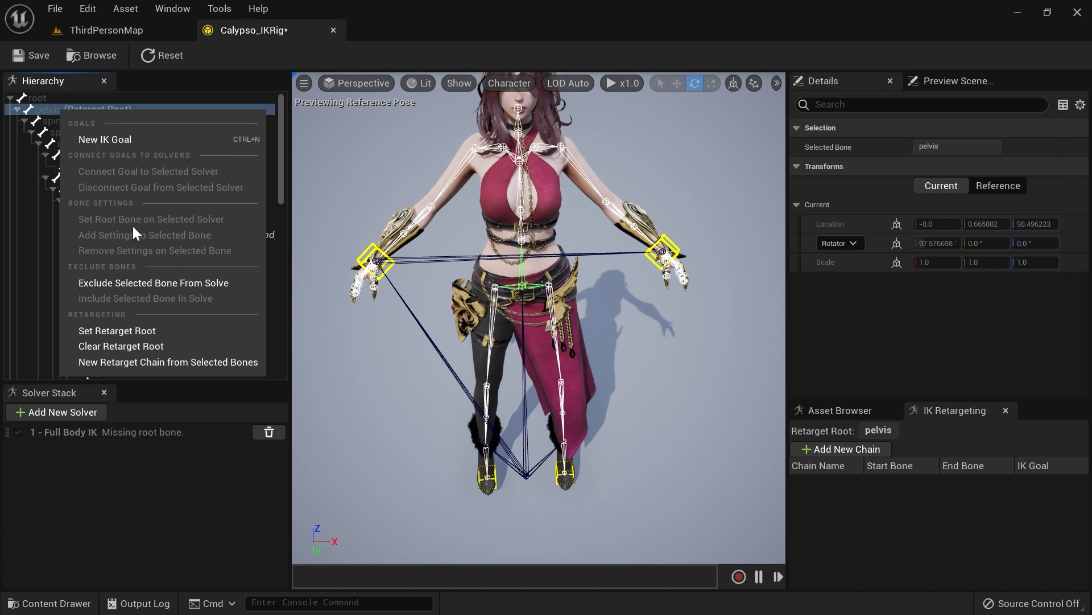
click(154, 504)
click(142, 429)
right_click(59, 111)
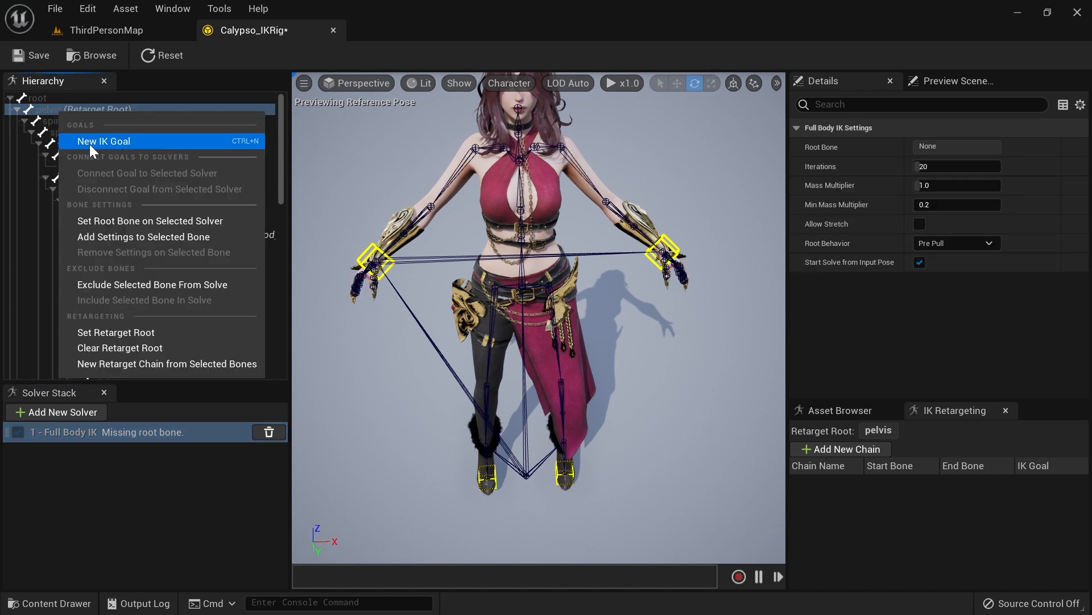
click(130, 221)
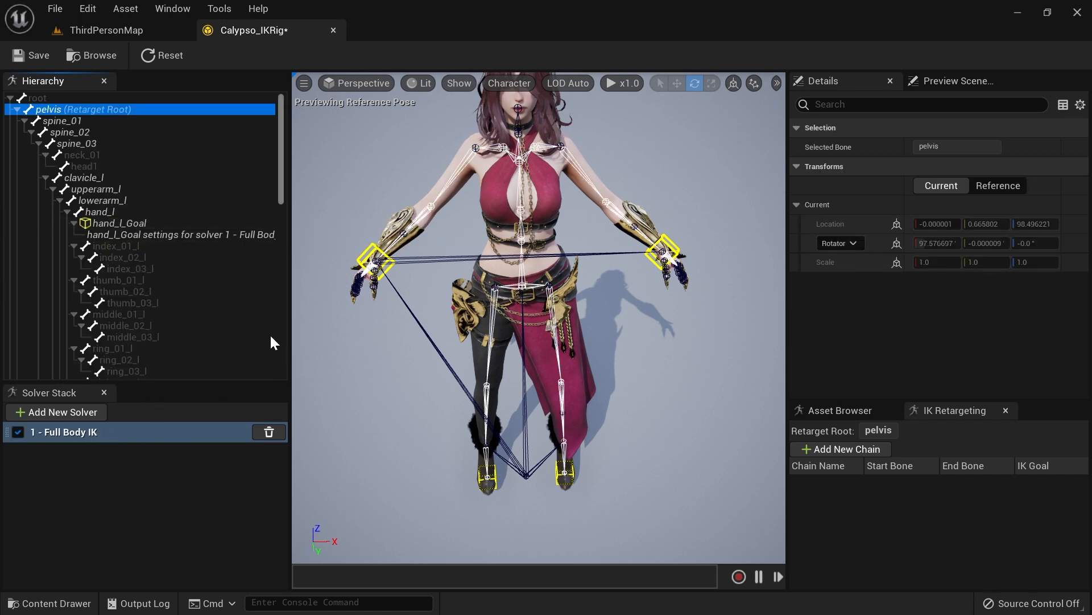
Step: Select hand_l_Goal, focus on it and move it with the translate gizmo to test the arm's IK response
click(137, 224)
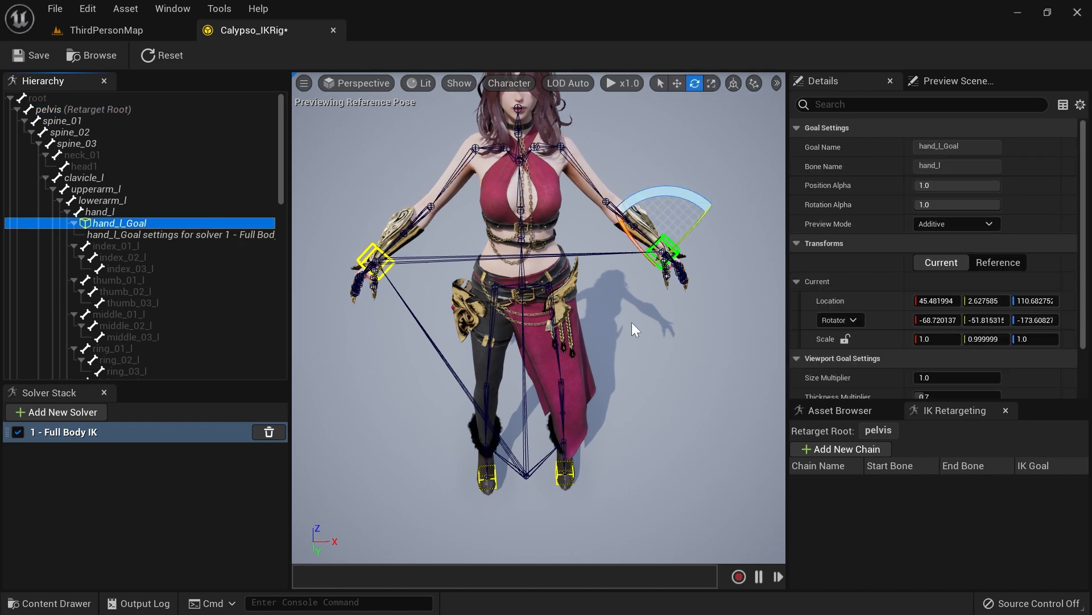
key(f)
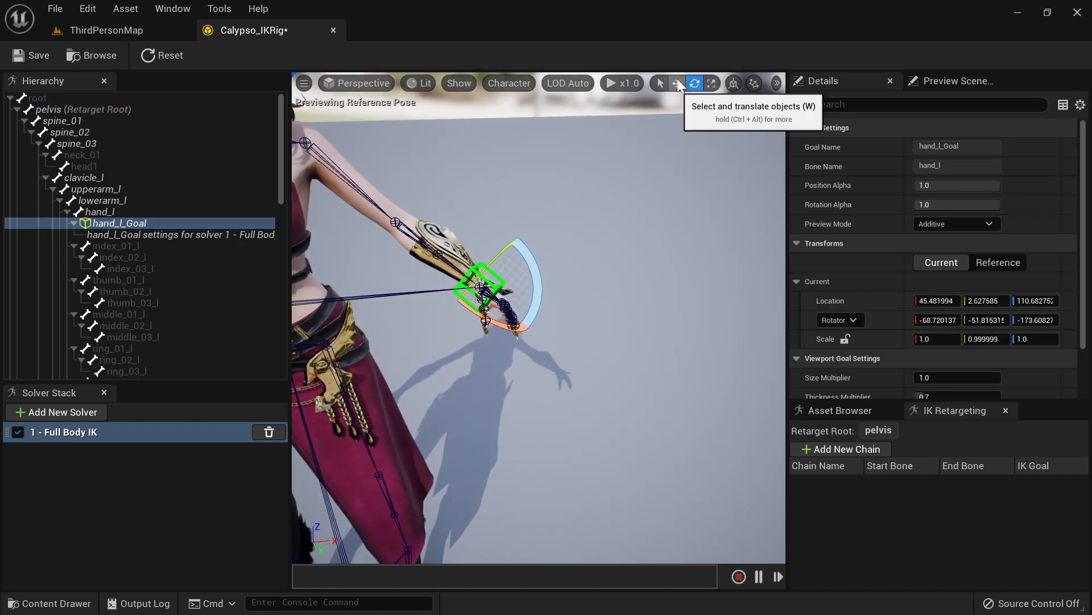
click(677, 84)
scroll(518, 307, down, 4)
drag(518, 307, 537, 320)
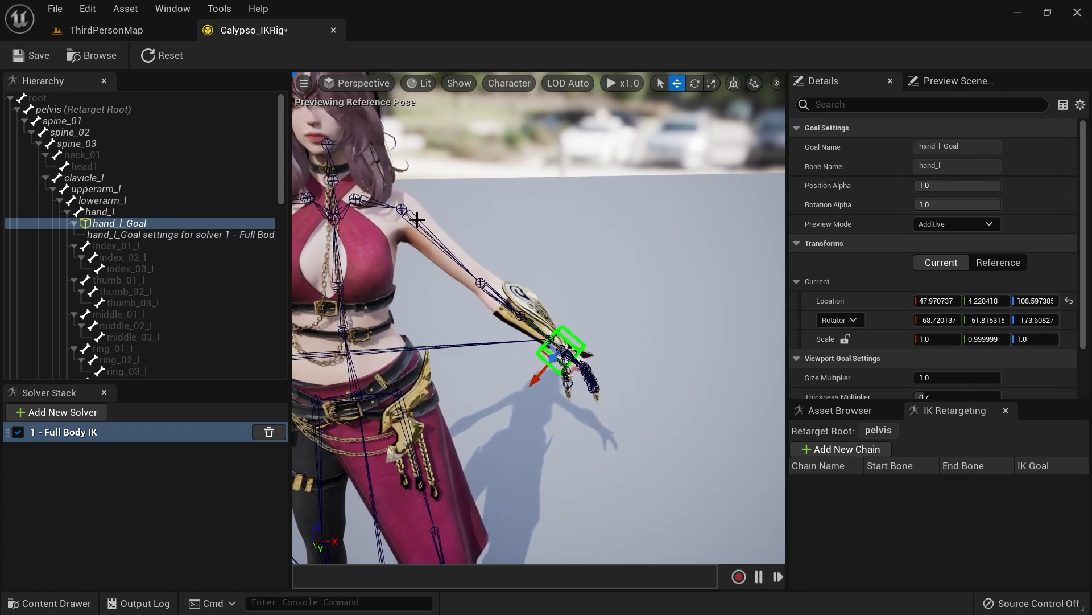
right_drag(529, 199, 504, 171)
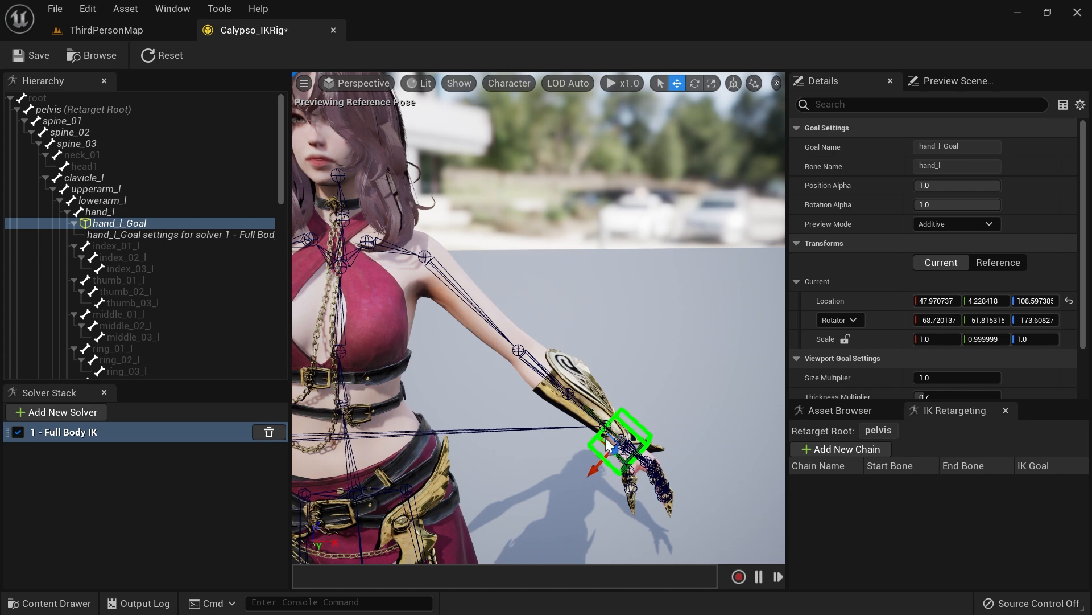
drag(592, 421, 584, 393)
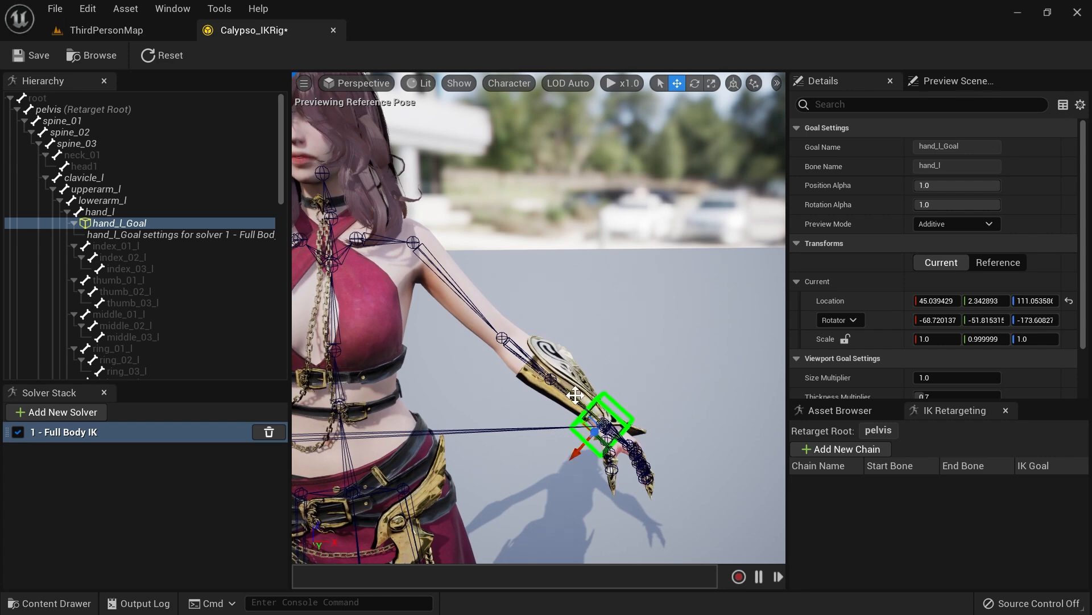
drag(575, 395, 558, 384)
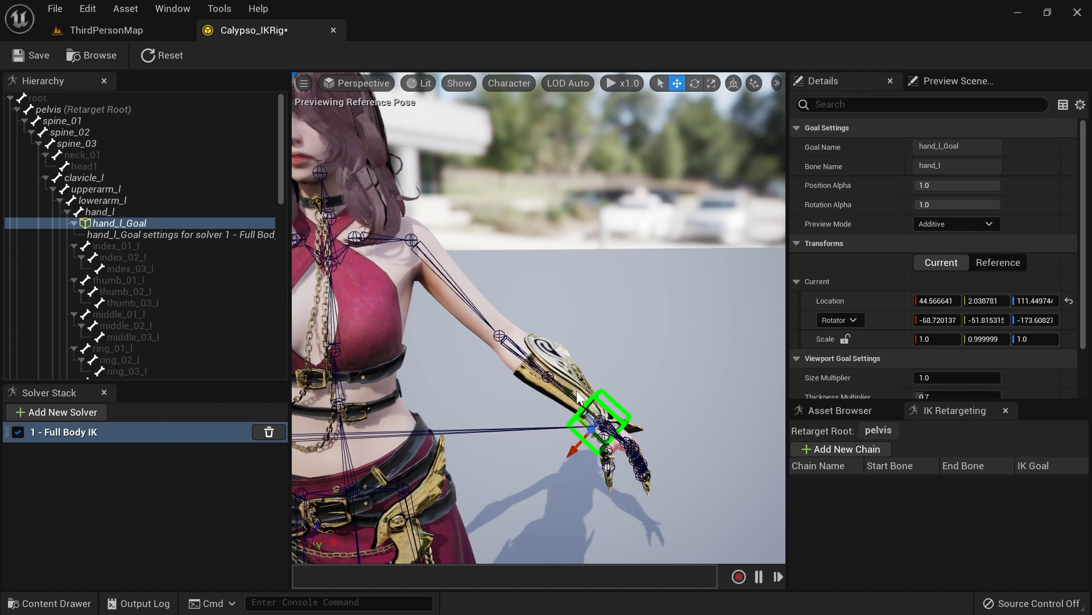
key(s)
right_drag(650, 370, 637, 337)
key(d)
mouse_move(637, 336)
mouse_down()
mouse_move(668, 349)
mouse_move(623, 316)
mouse_move(659, 362)
mouse_move(617, 323)
mouse_move(643, 346)
mouse_up()
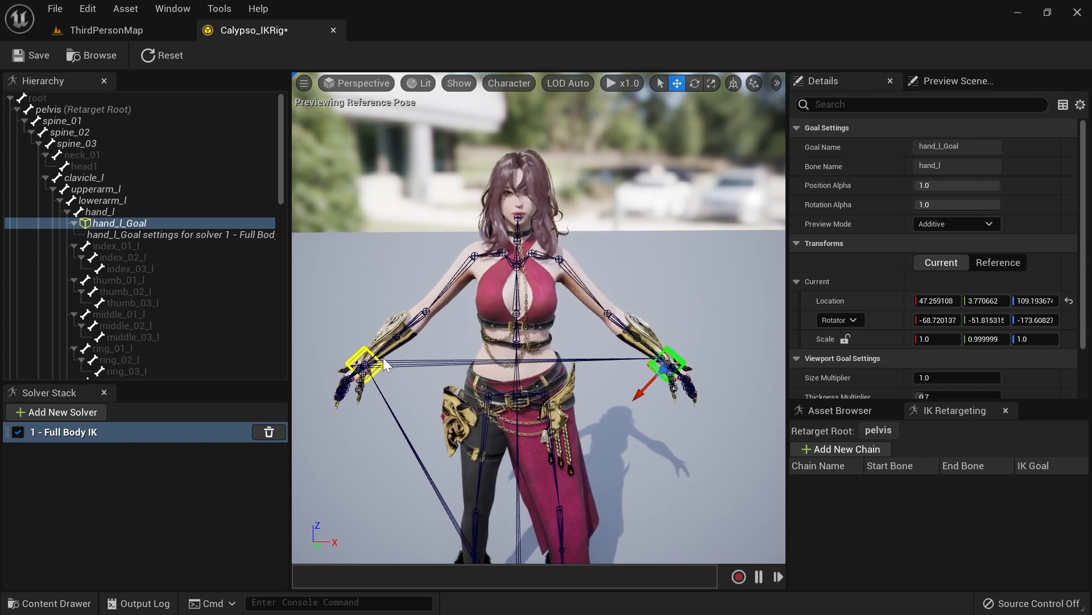
Step: Delete the hand_r_Goal from the hierarchy
scroll(160, 278, down, 6)
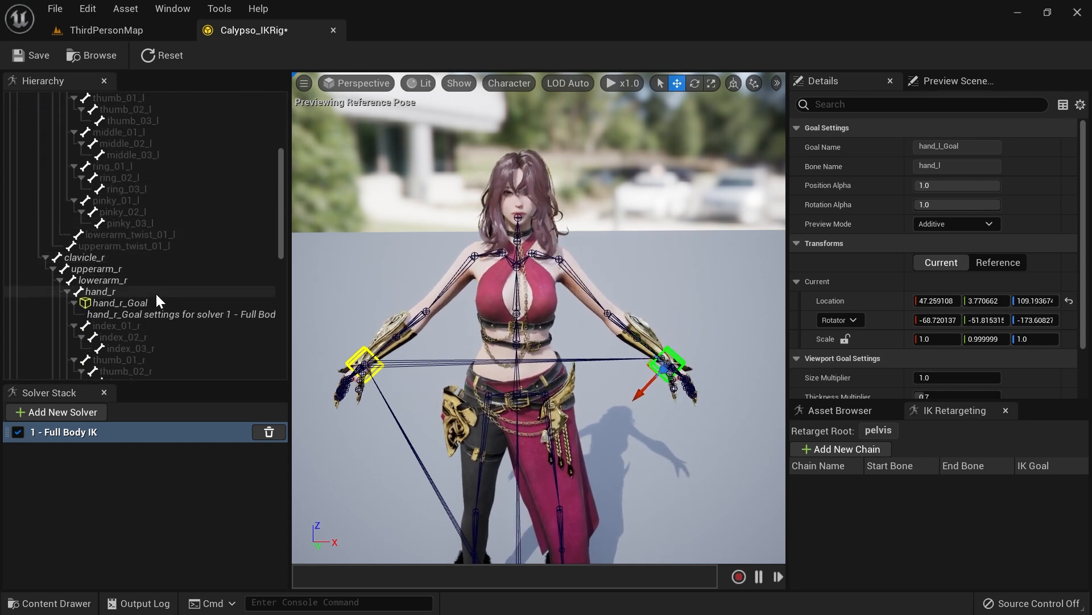
click(134, 303)
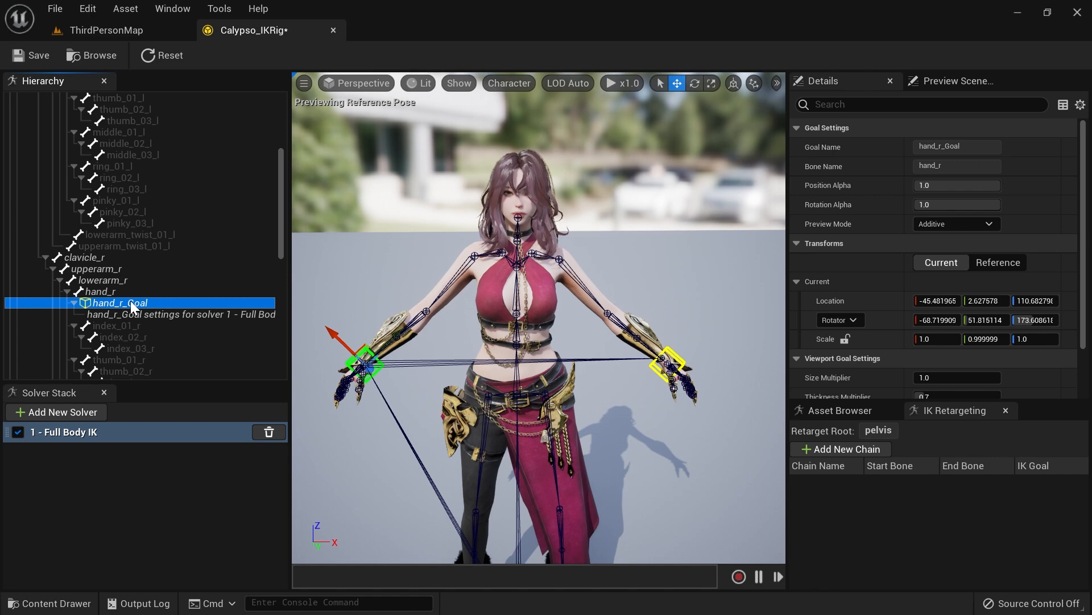
key(Delete)
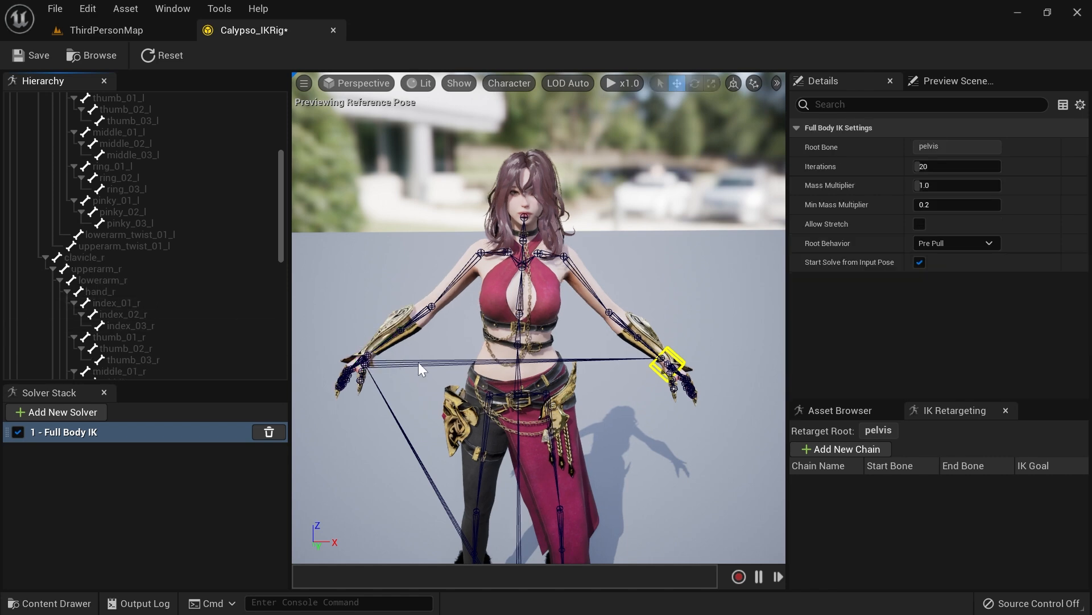
scroll(270, 264, up, 4)
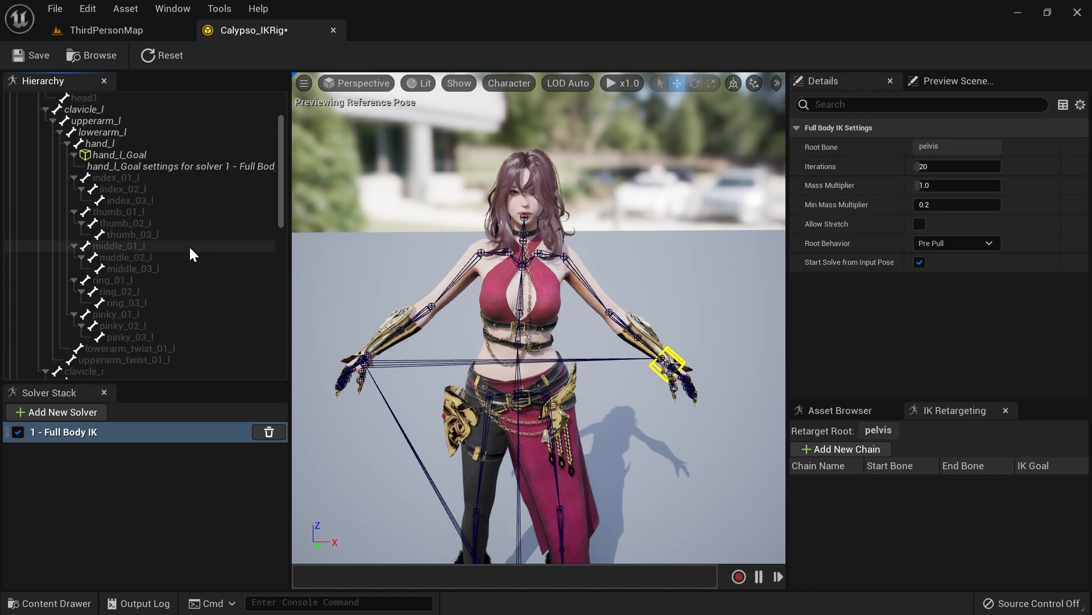
Step: Move hand_l_Goal, then undo that move and the removal of hand_r_Goal
click(141, 157)
mouse_move(649, 344)
mouse_down()
mouse_move(553, 291)
mouse_move(523, 232)
mouse_move(706, 410)
mouse_move(592, 287)
mouse_move(676, 354)
mouse_move(626, 302)
mouse_move(676, 354)
mouse_move(647, 335)
mouse_up()
right_drag(646, 335, 651, 294)
key(ctrl+z)
key(ctrl+z)
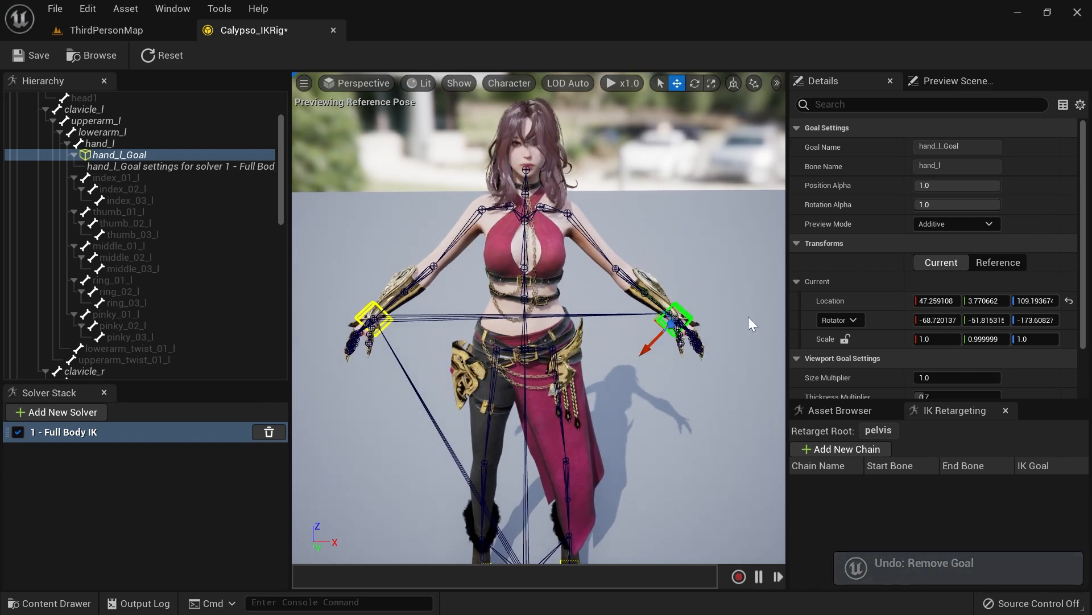
Step: Move hand_l_Goal around the viewport to test the arm IK, then reset the rig and goals to the initial pose
drag(658, 308, 639, 293)
right_drag(653, 244, 597, 234)
mouse_move(631, 377)
right_down()
mouse_move(592, 378)
mouse_move(631, 378)
right_up()
drag(618, 391, 293, 231)
right_drag(476, 266, 422, 230)
drag(424, 218, 678, 303)
right_drag(679, 303, 777, 307)
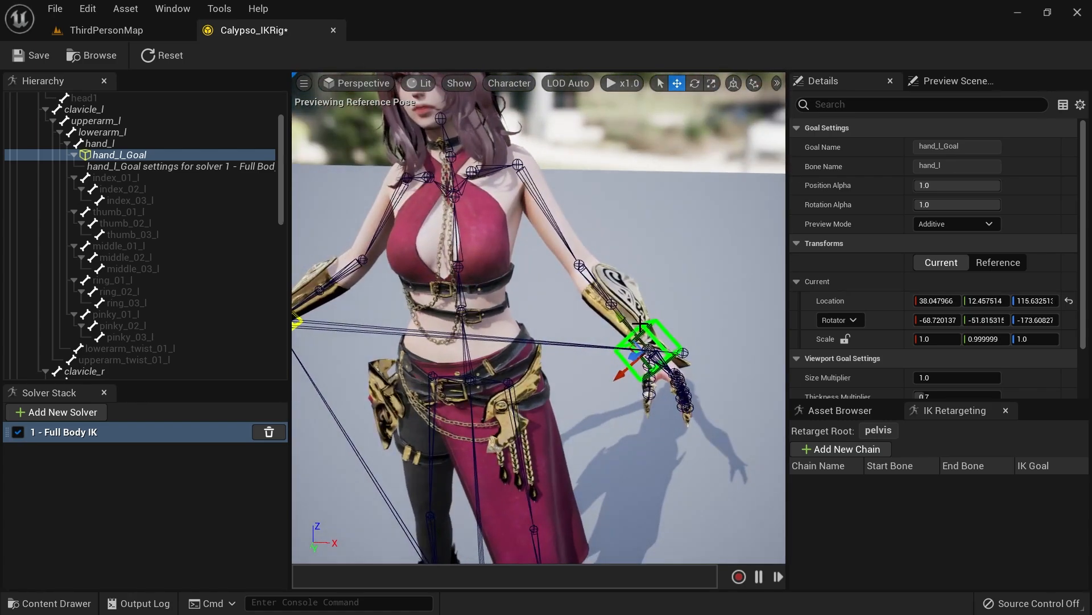
drag(623, 323, 570, 254)
right_drag(571, 254, 546, 256)
alt+drag(547, 308, 392, 302)
alt+drag(620, 227, 729, 217)
alt+drag(432, 273, 662, 240)
scroll(547, 328, down, 3)
alt+middle_drag(547, 328, 670, 313)
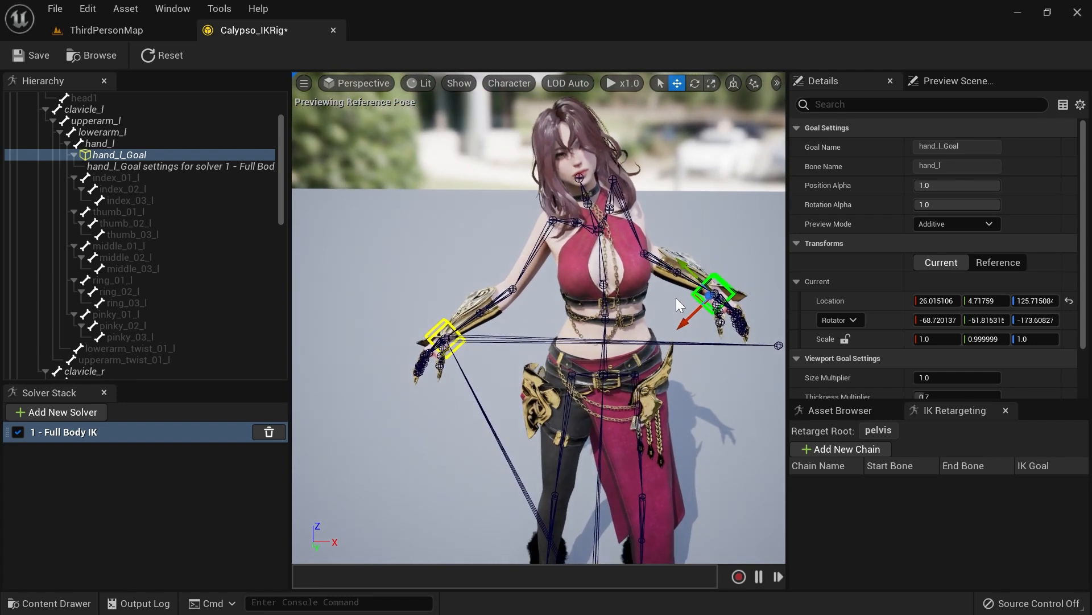
click(165, 57)
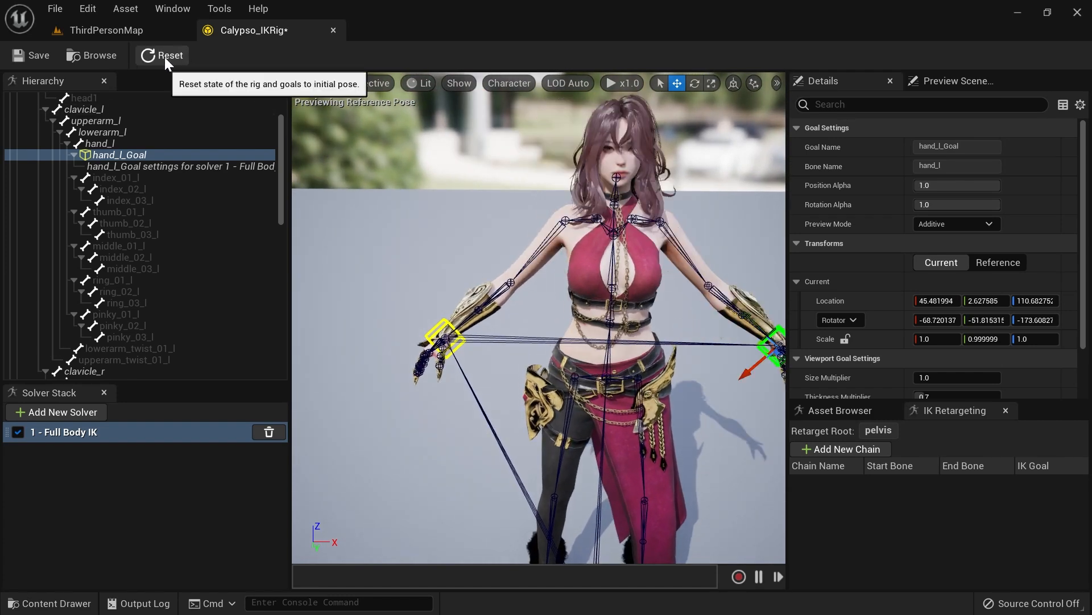
Step: Open the NewIKRetargeter asset and preview the Ability_E animation on both characters
scroll(646, 289, down, 4)
alt+middle_drag(646, 289, 563, 289)
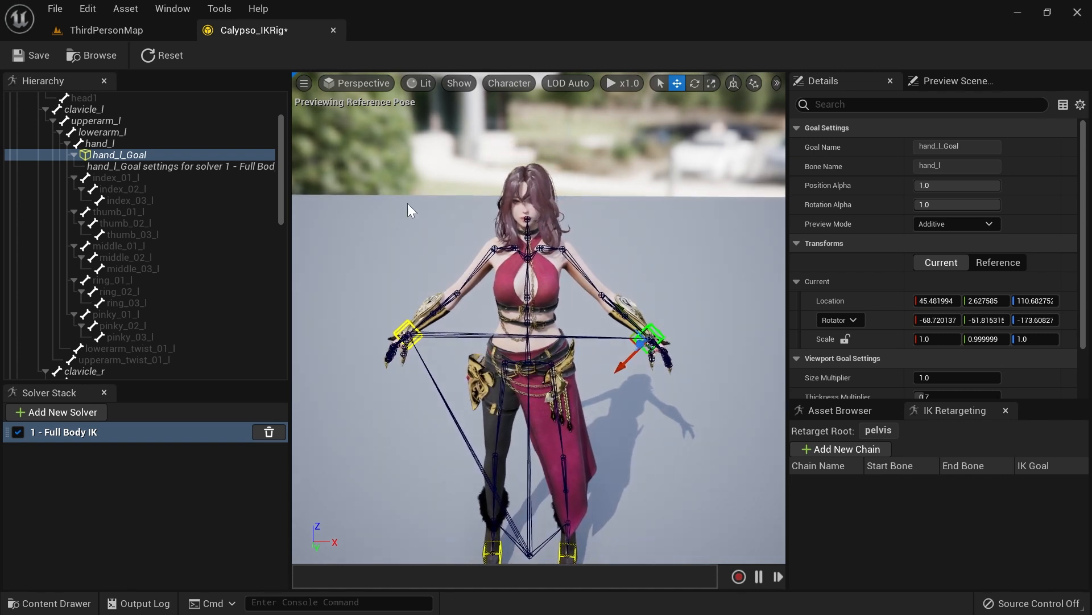
scroll(148, 218, up, 3)
click(138, 223)
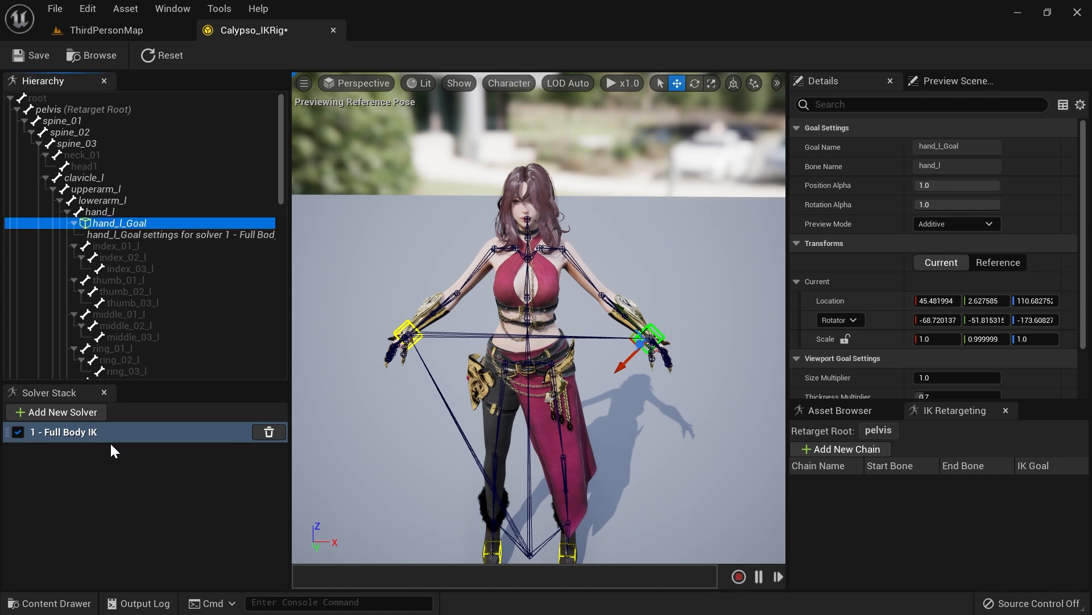
key(ctrl+space)
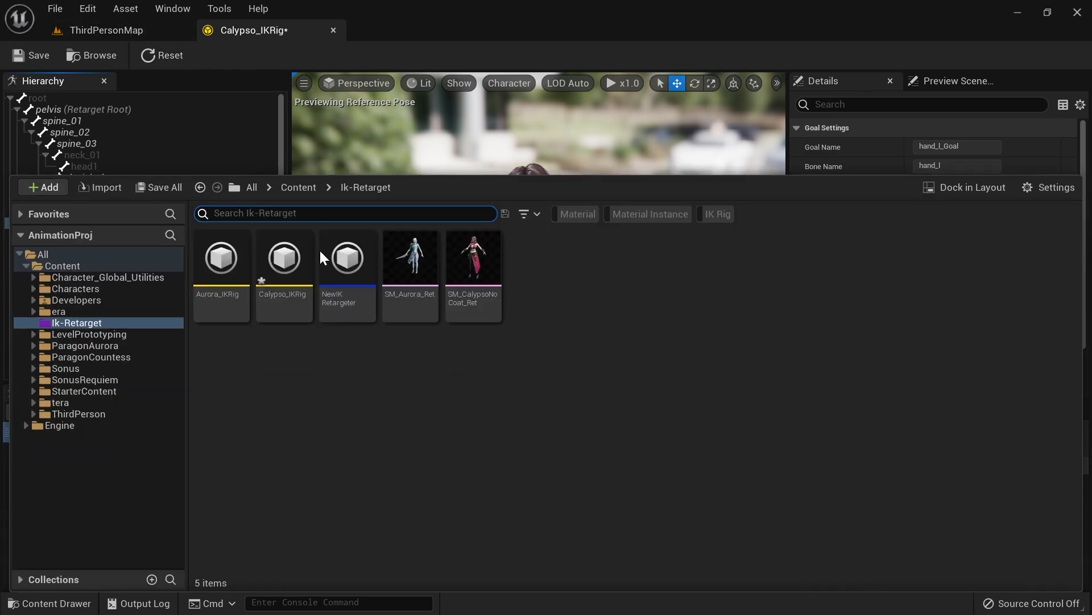
double_click(346, 270)
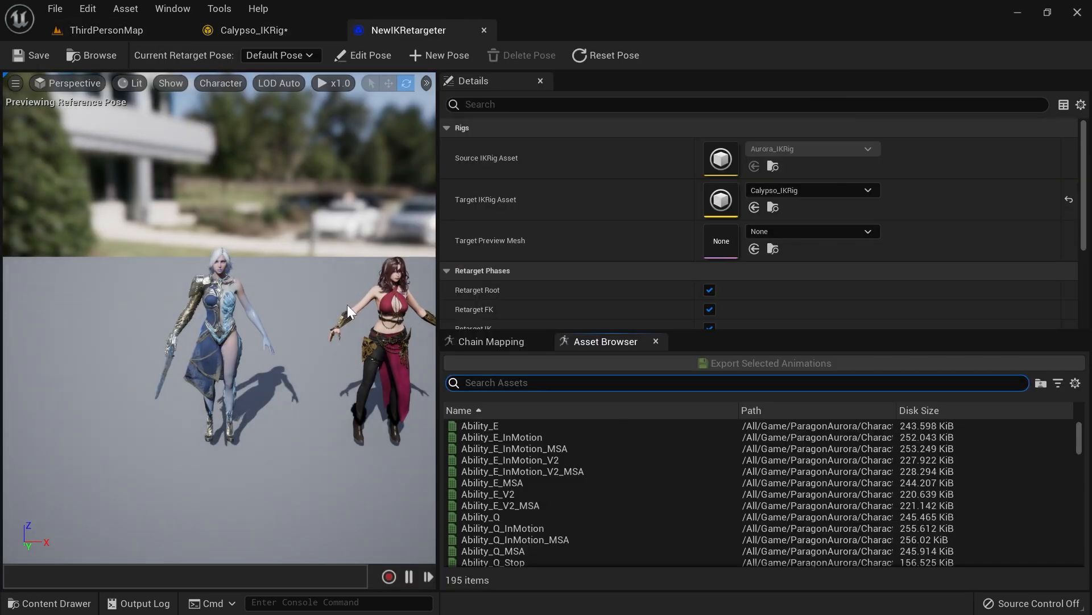
click(495, 426)
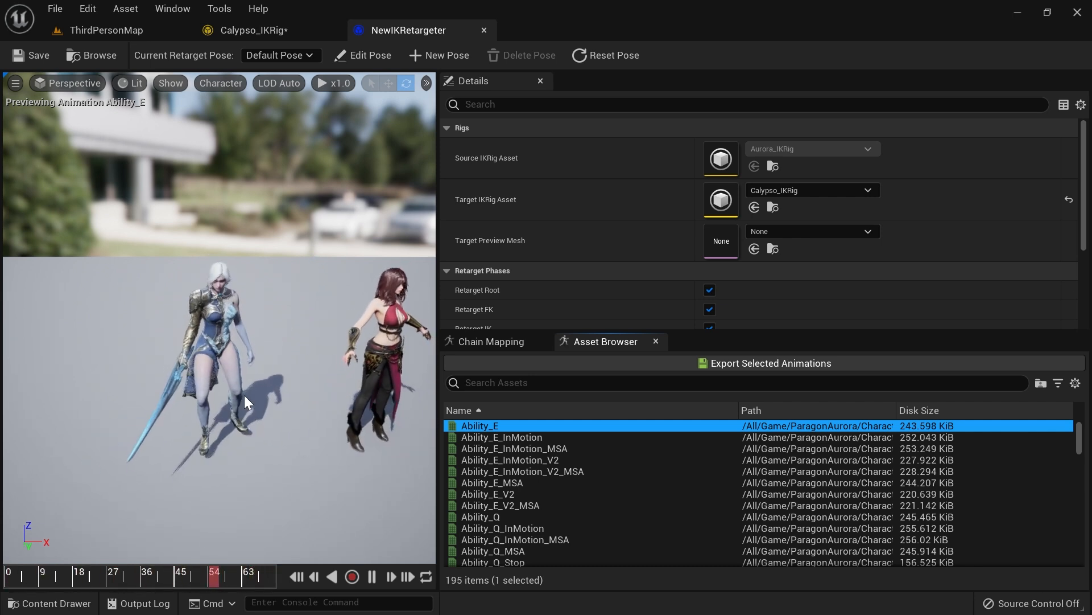
Step: Open the Aurora_IKRig asset from the Ik-Retarget folder
click(397, 29)
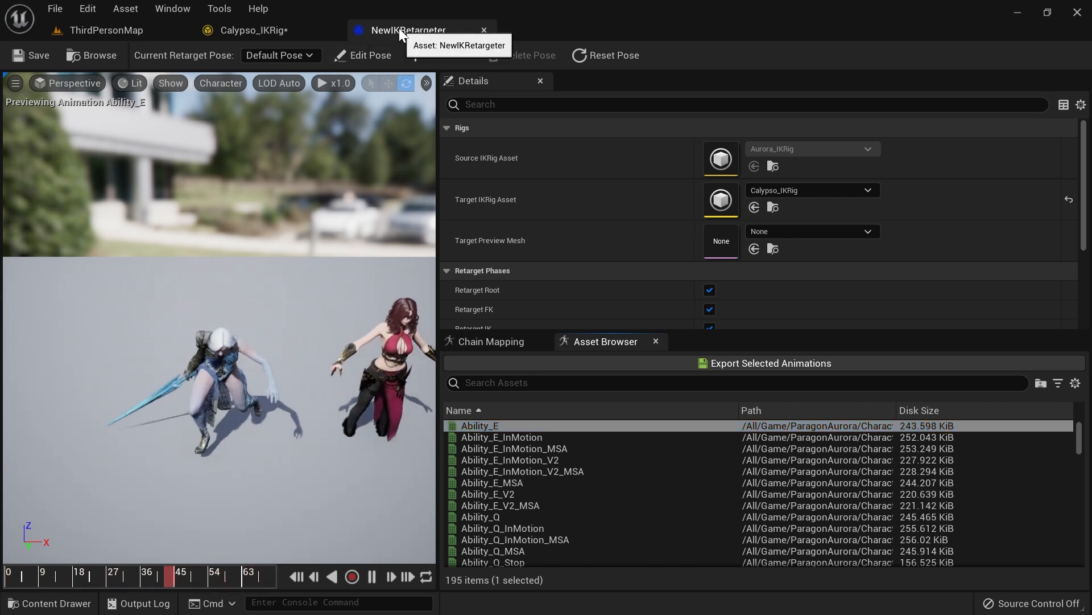
click(215, 25)
key(ctrl+space)
double_click(222, 267)
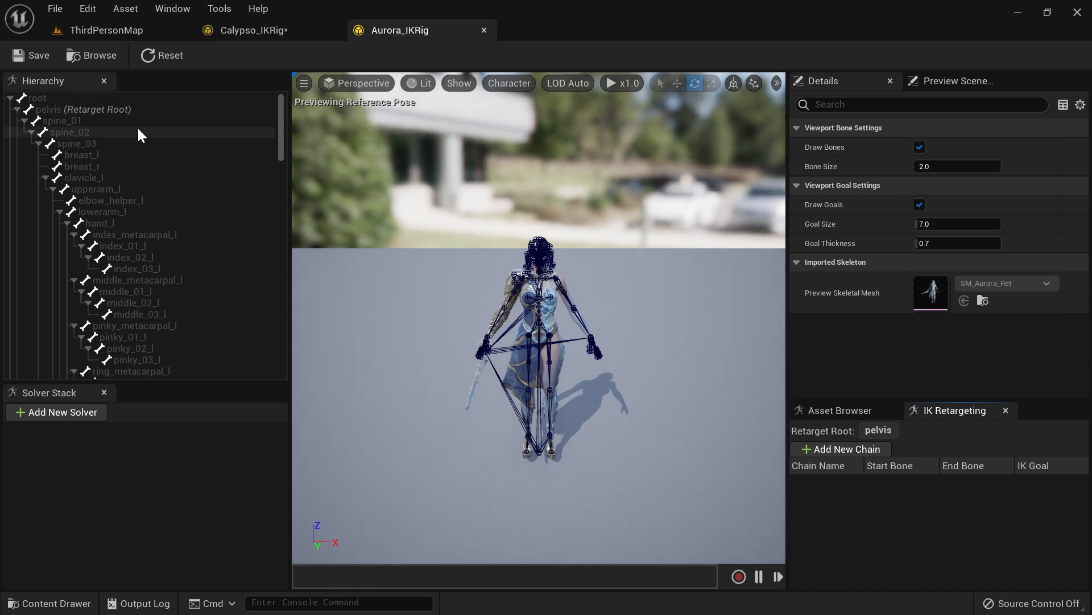
Step: Add IK goals on Aurora's hand_l, hand_r, ball_l and ball_r bones with a Full Body IK solver
click(115, 222)
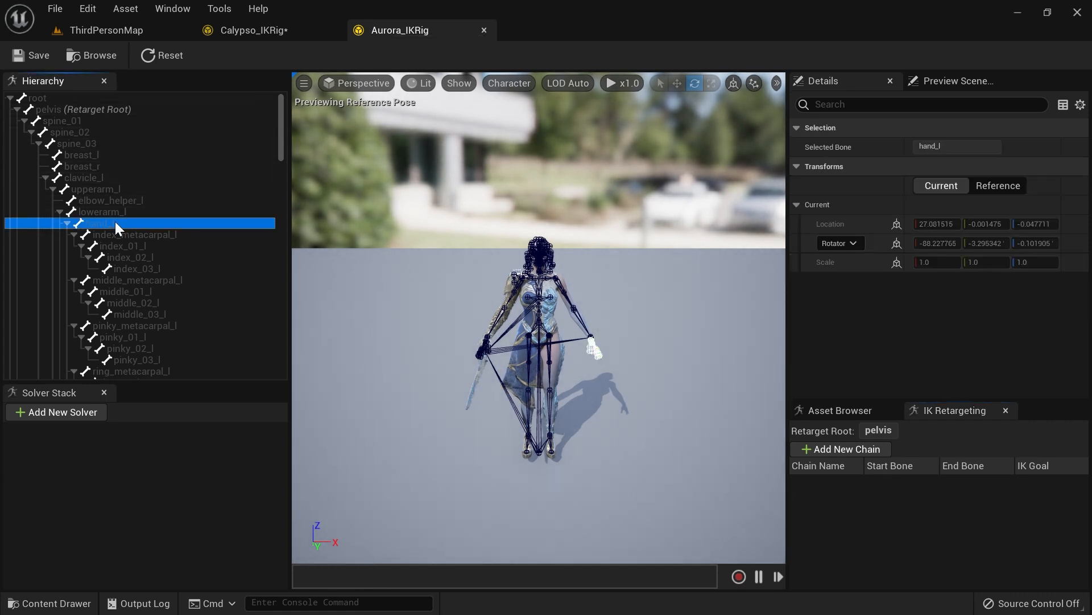
scroll(118, 216, down, 6)
scroll(126, 228, down, 3)
click(122, 246)
scroll(125, 262, down, 3)
scroll(128, 256, down, 15)
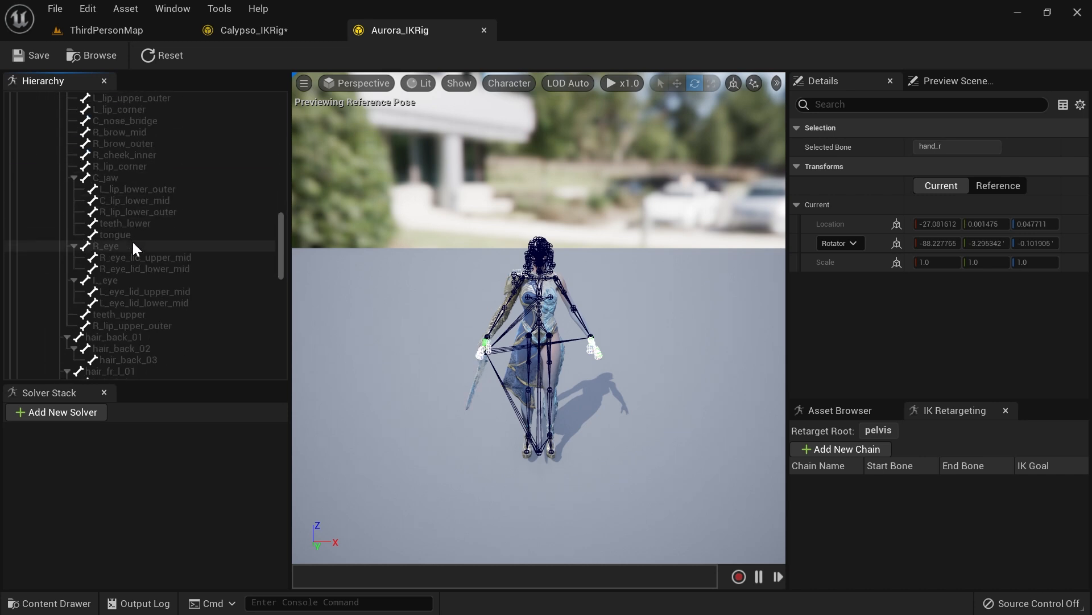
scroll(142, 256, down, 5)
click(97, 279)
scroll(98, 282, down, 2)
ctrl+click(90, 302)
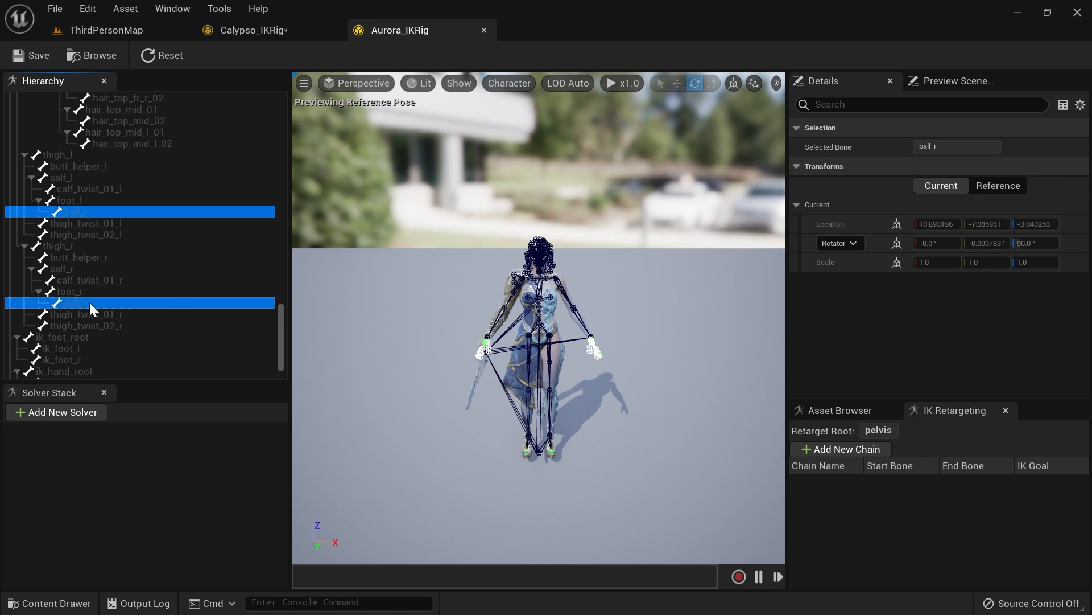
right_click(85, 303)
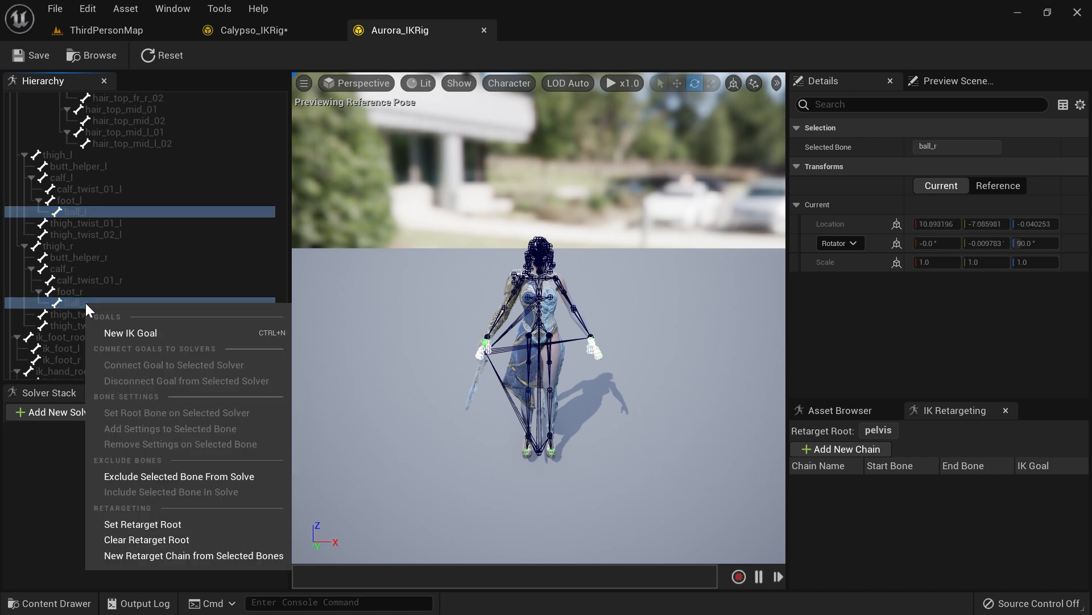
click(140, 330)
click(507, 298)
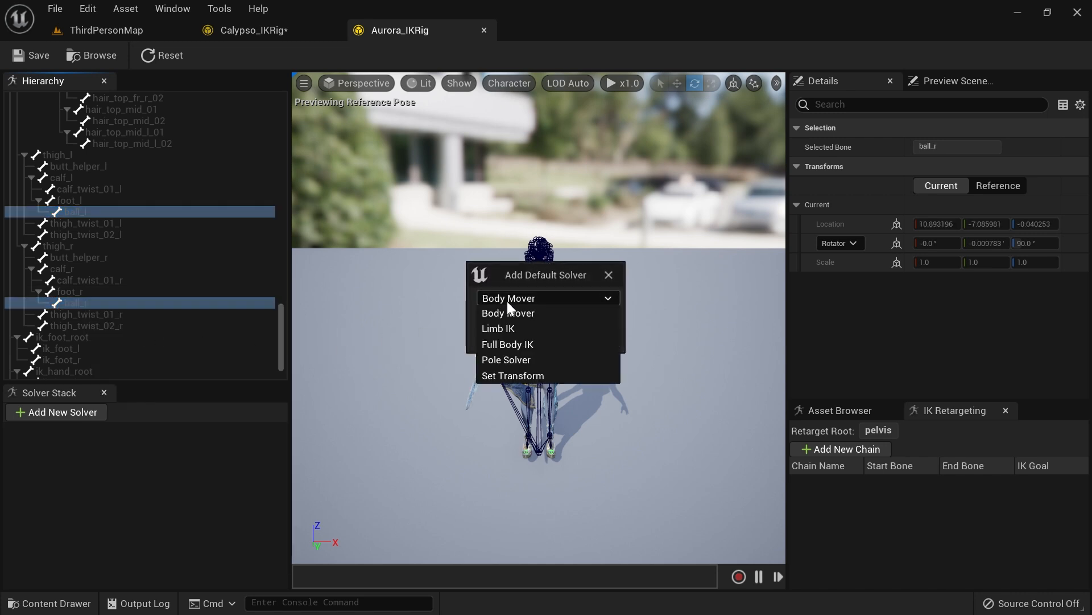
click(507, 344)
click(542, 344)
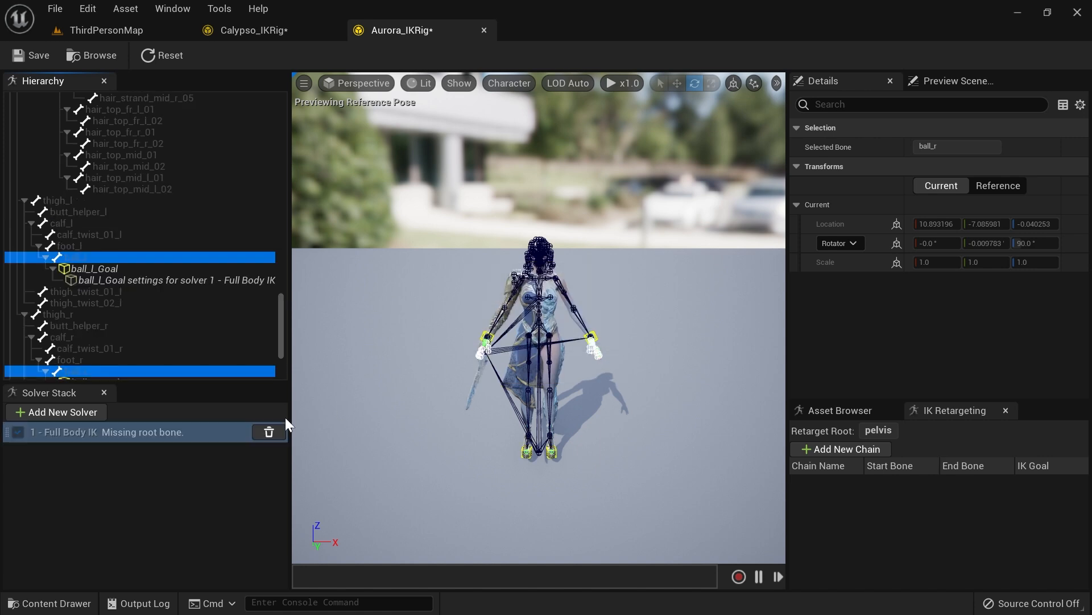
Step: Set pelvis as the root bone of Aurora's Full Body IK solver
scroll(149, 264, up, 20)
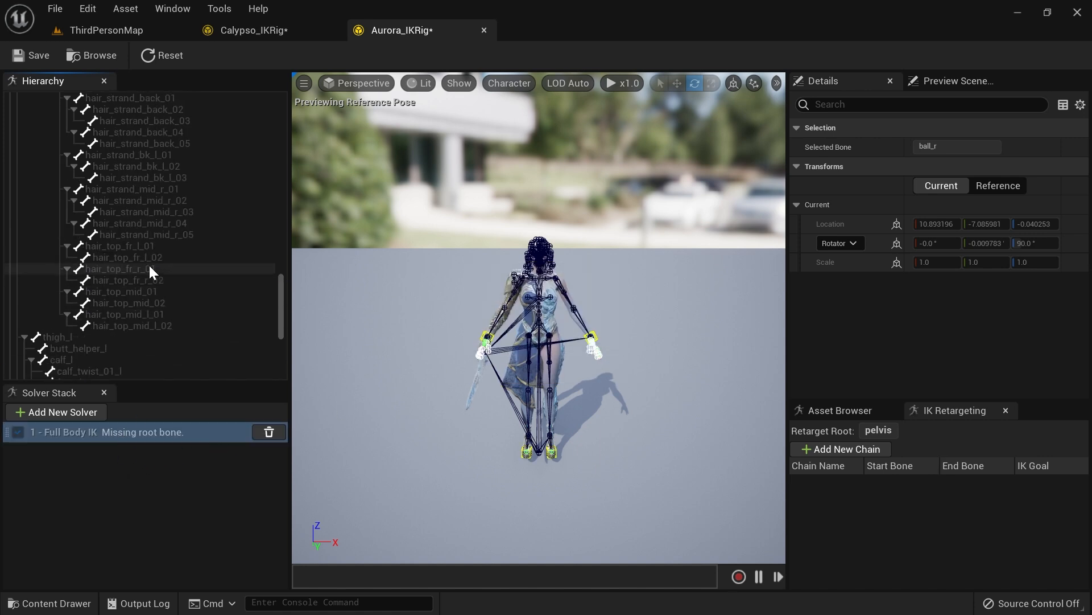
scroll(163, 255, up, 4)
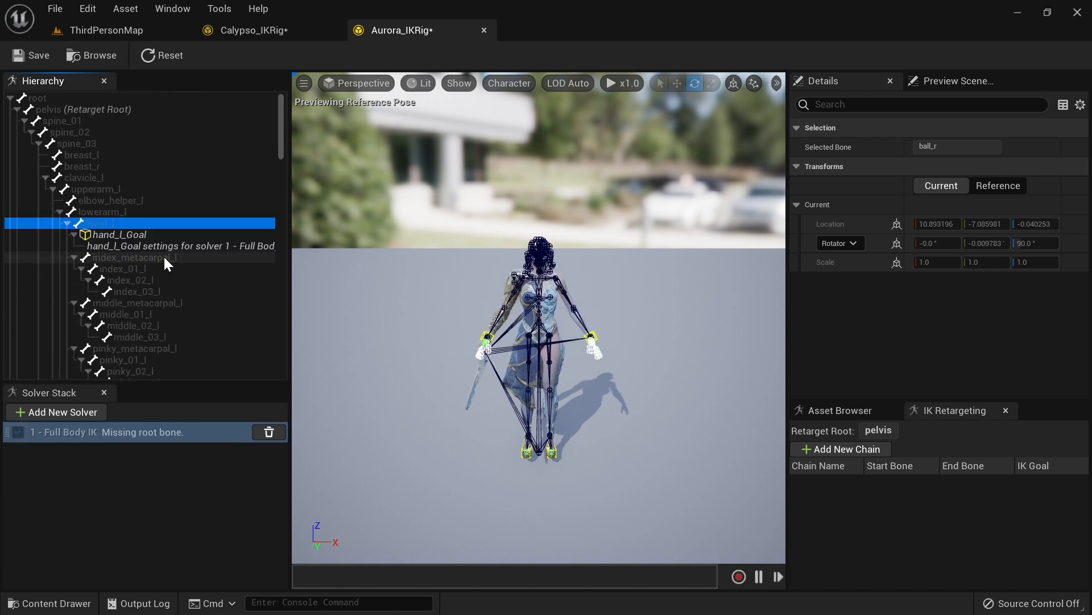
click(87, 109)
right_click(87, 109)
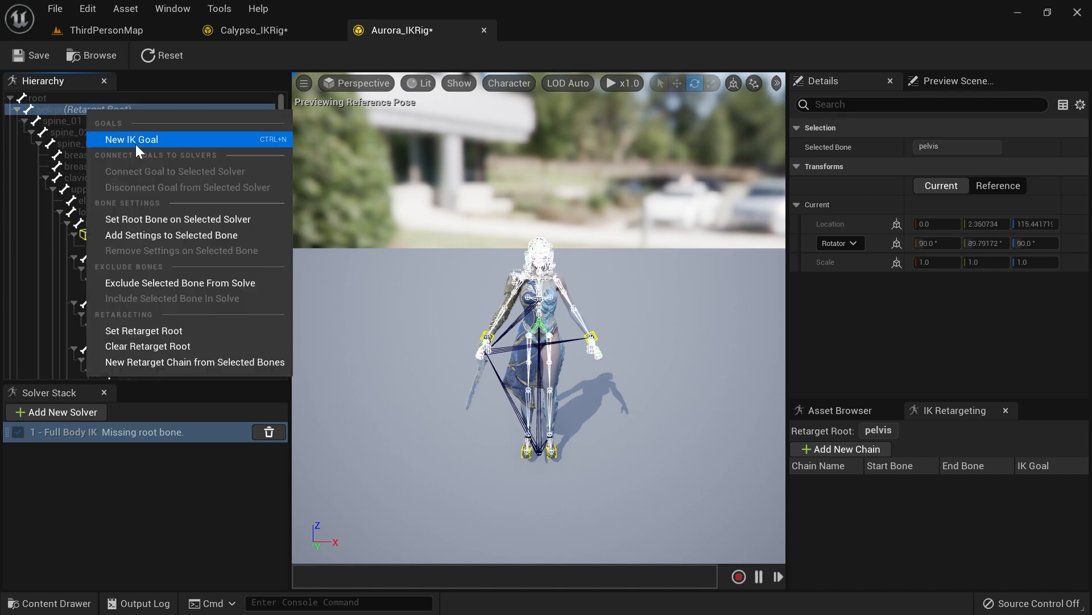
click(161, 219)
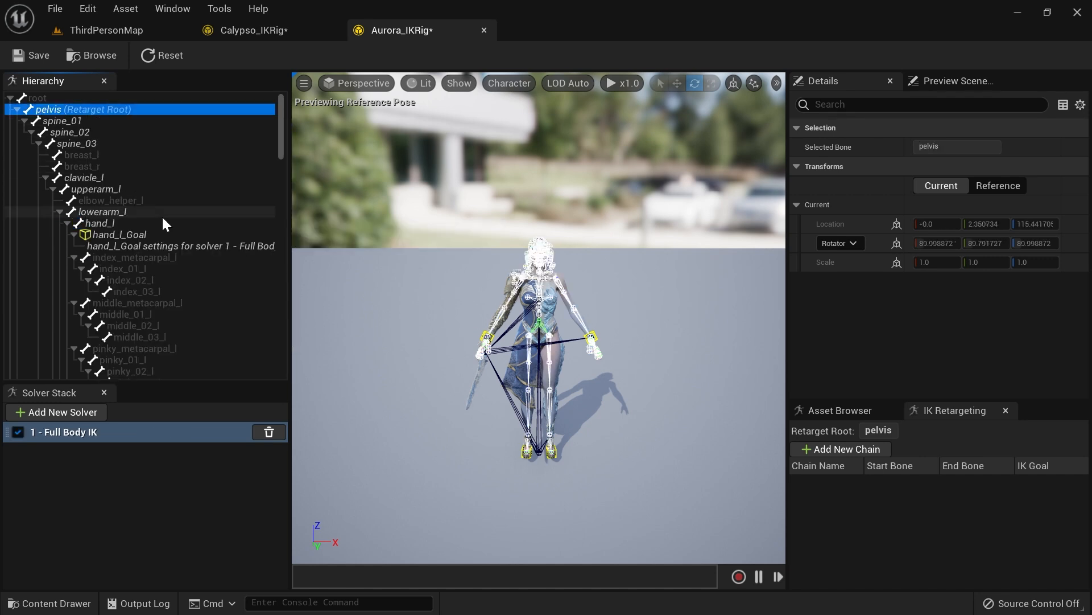
Step: Reopen the NewIKRetargeter to preview Ability_E along its timeline and inspect the chain mapping
click(248, 32)
click(122, 31)
key(ctrl+space)
double_click(347, 307)
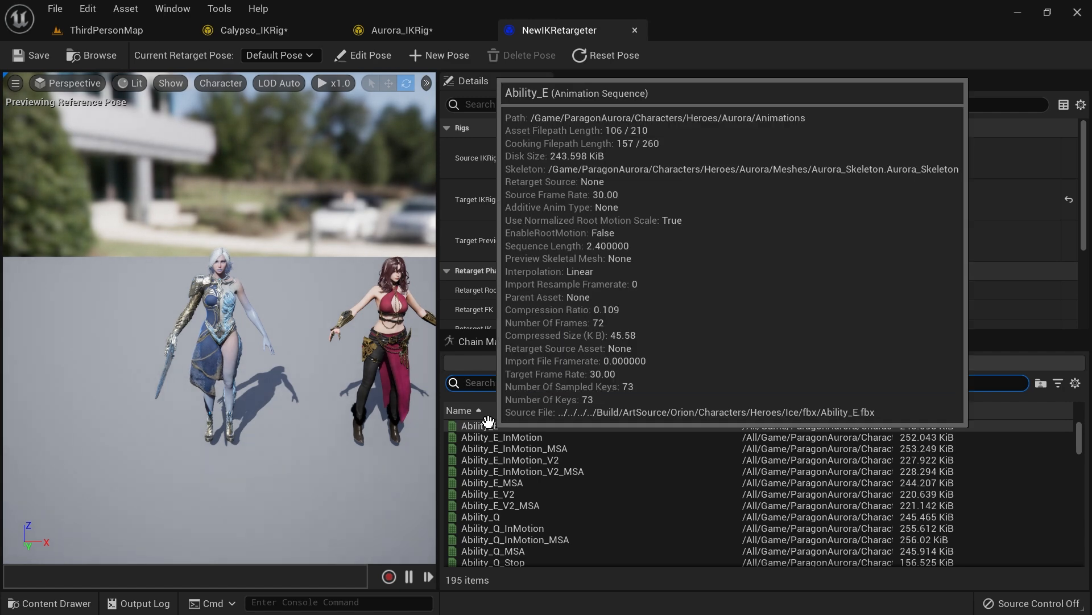
click(480, 425)
mouse_move(286, 459)
right_down()
mouse_move(285, 472)
mouse_move(313, 481)
mouse_move(268, 481)
mouse_move(307, 460)
right_up()
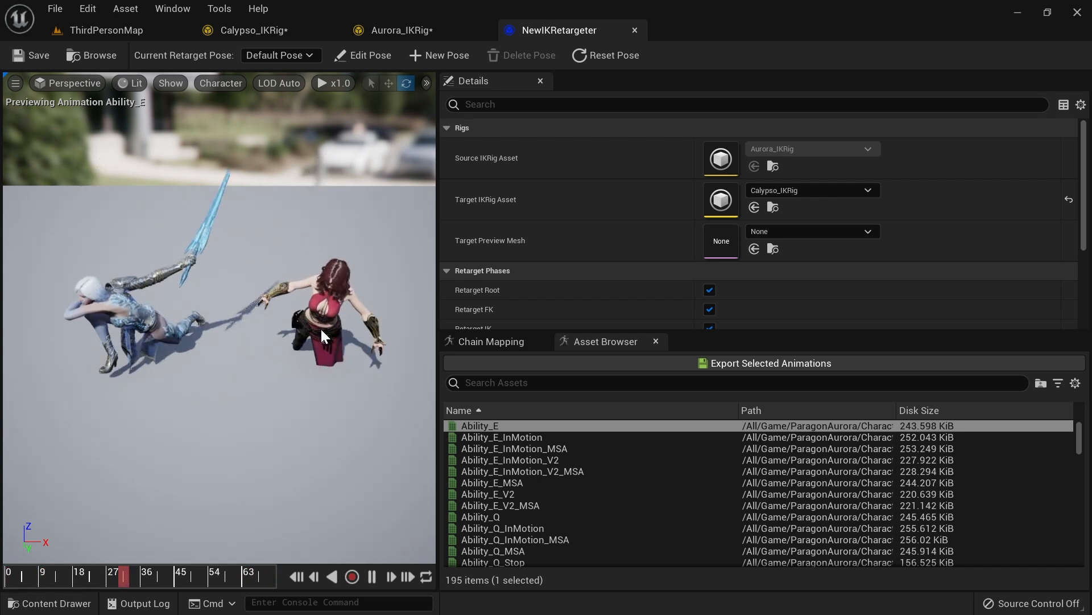
click(54, 577)
drag(52, 579, 122, 574)
click(495, 341)
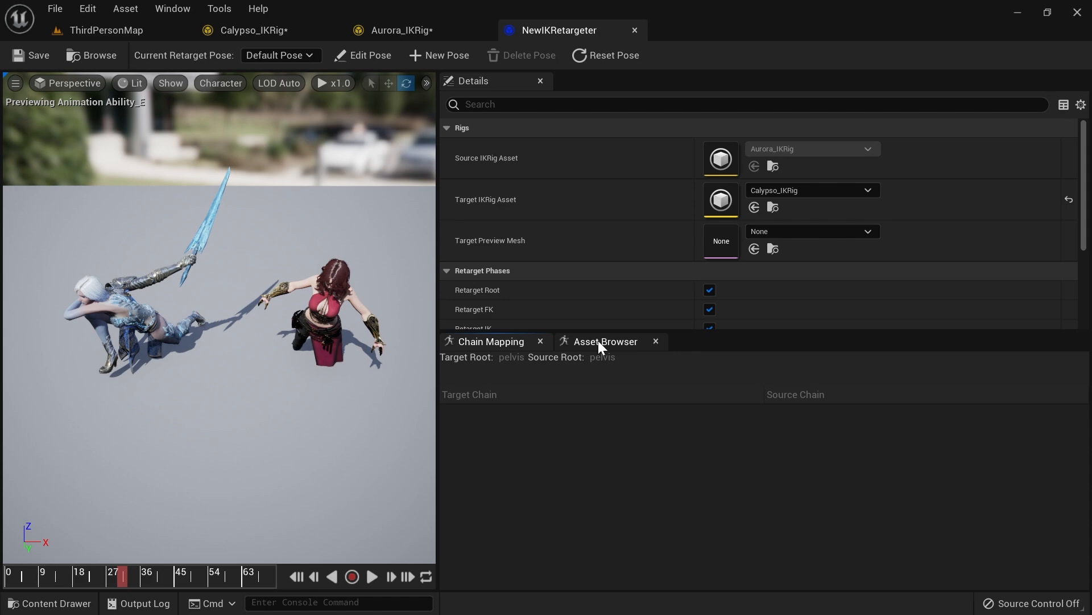
click(257, 30)
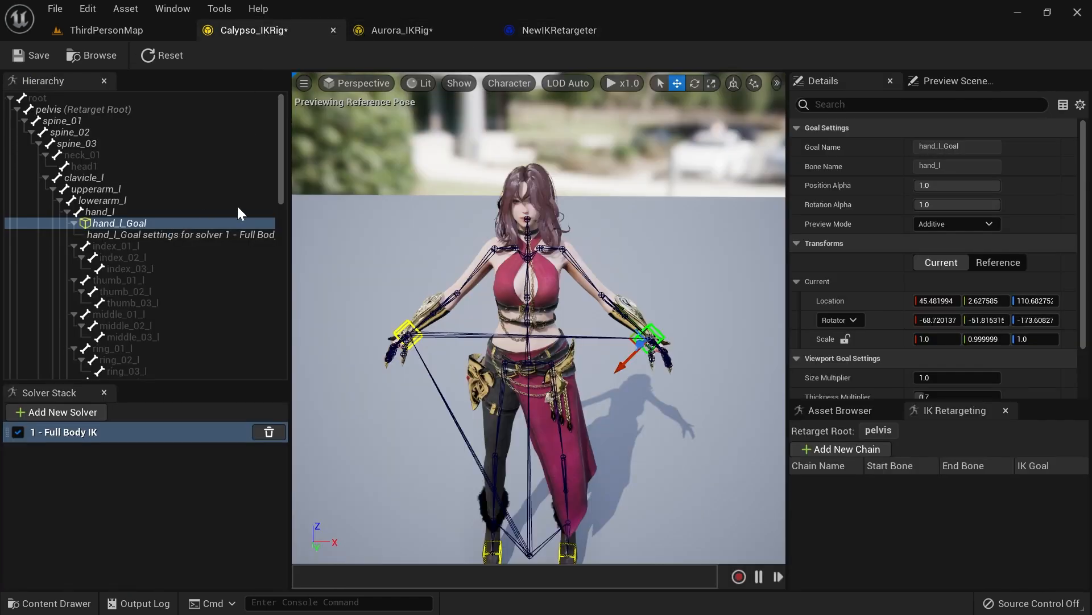
right_drag(398, 148, 483, 139)
key(w)
right_drag(625, 211, 594, 185)
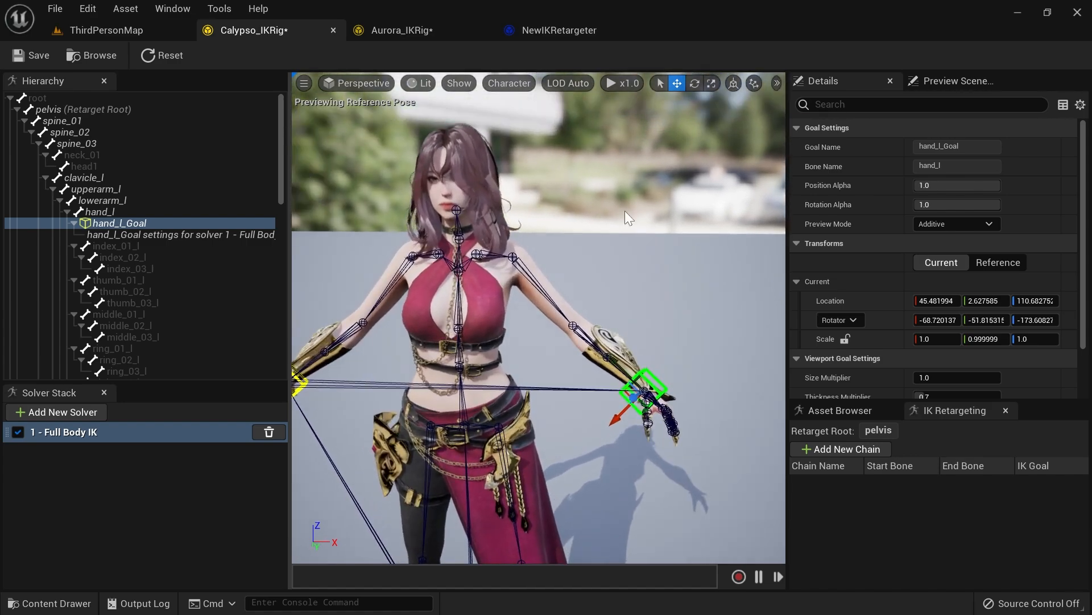
key(Print)
mouse_move(754, 102)
mouse_down()
mouse_move(421, 500)
mouse_move(362, 541)
mouse_up()
click(775, 335)
drag(559, 233, 557, 234)
mouse_move(502, 296)
mouse_down()
mouse_move(660, 463)
mouse_move(644, 268)
mouse_move(544, 230)
mouse_up()
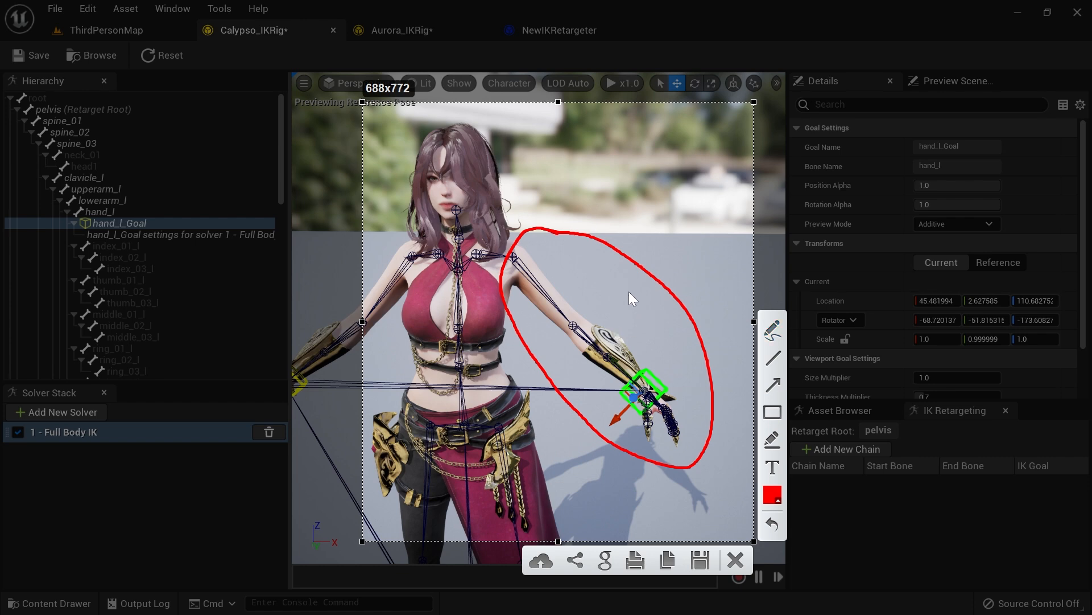
key(Escape)
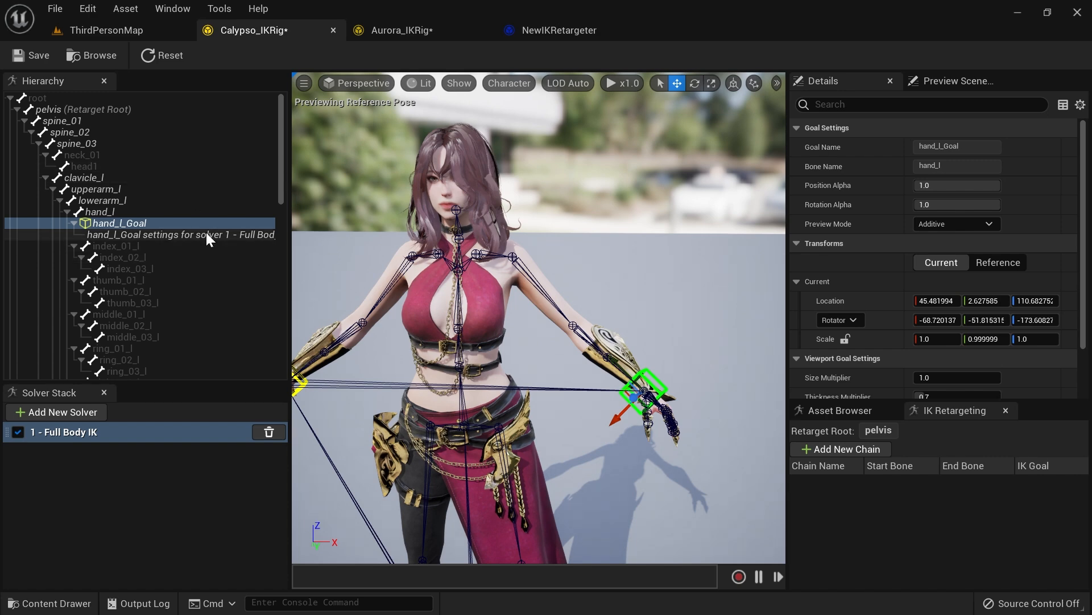
Step: Create a retarget chain named spine_01 on Calypso's rig spanning spine_01 to spine_03
drag(537, 256, 445, 227)
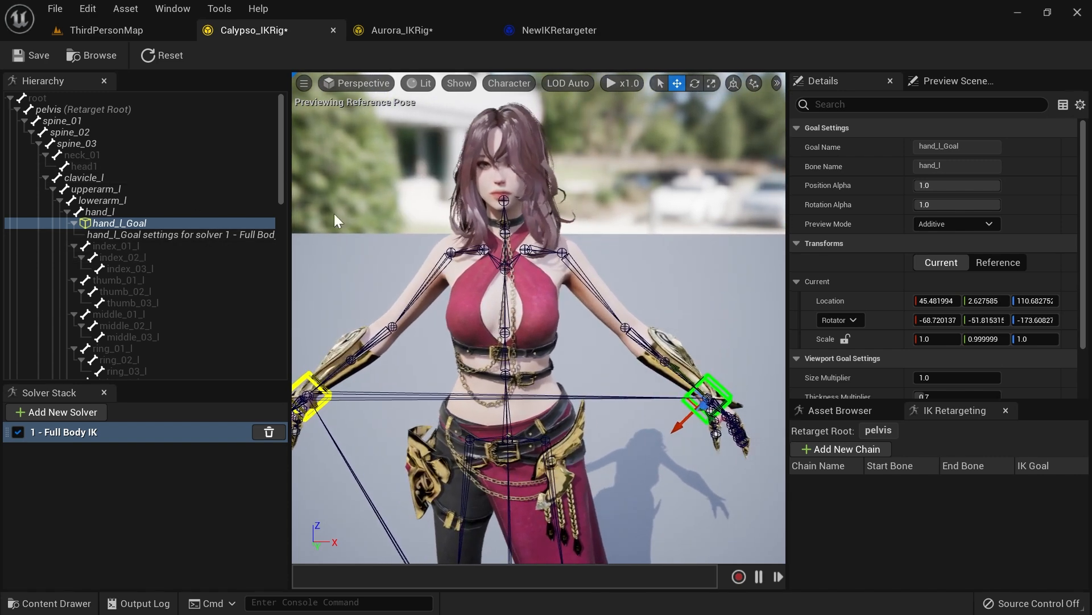
click(83, 120)
shift+click(88, 143)
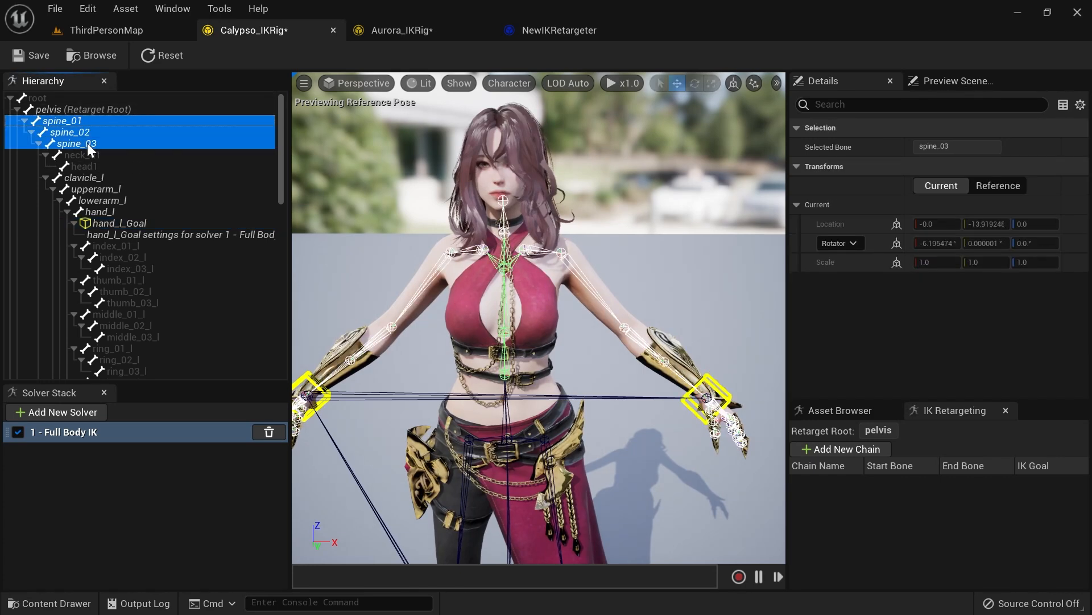
click(78, 122)
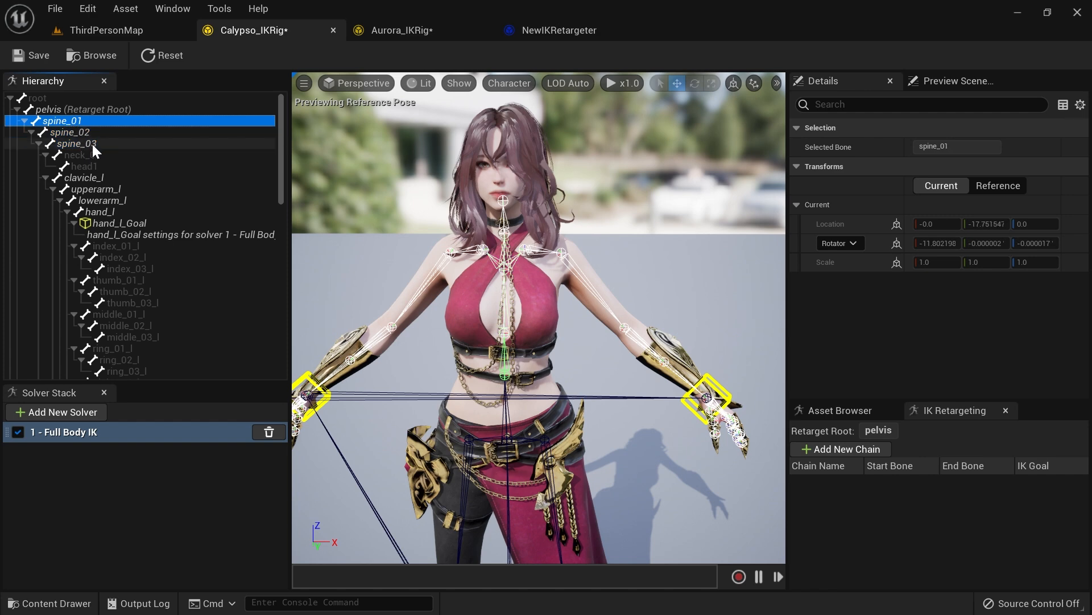
shift+click(93, 145)
key(f)
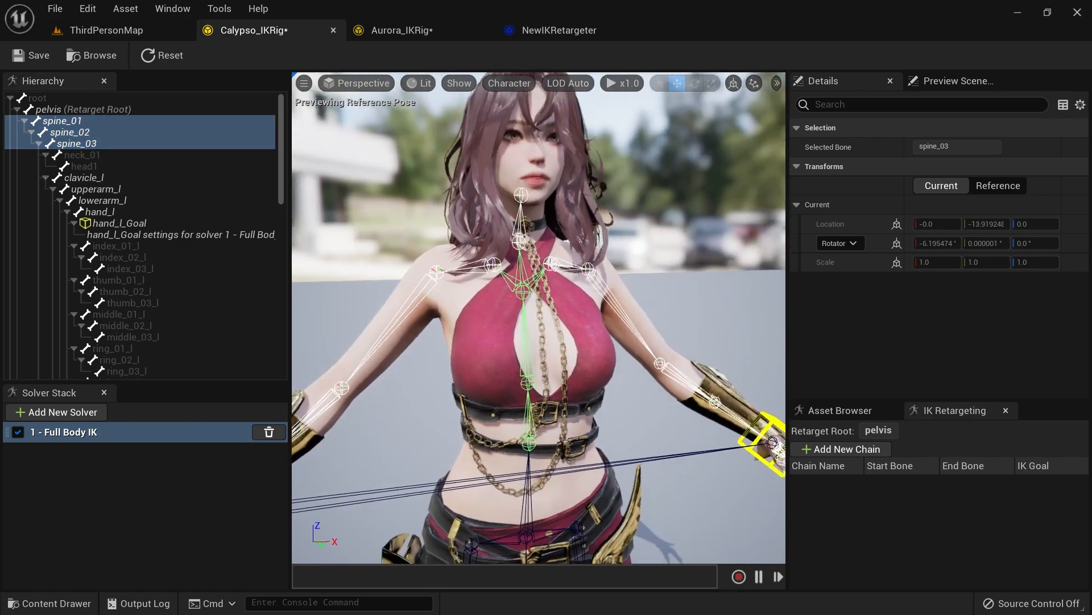
alt+drag(546, 415, 507, 415)
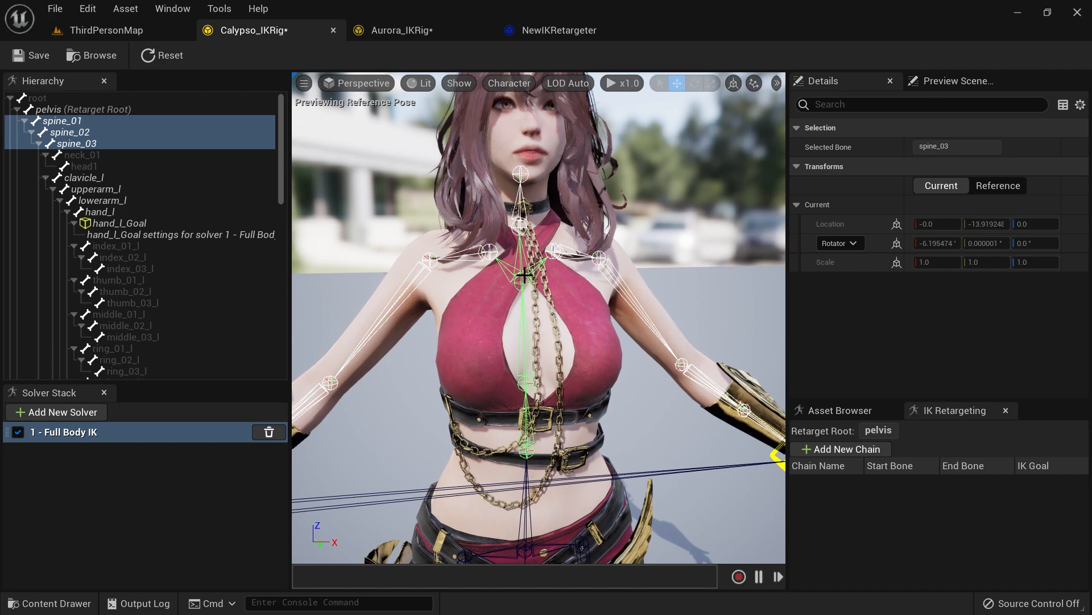
right_click(70, 126)
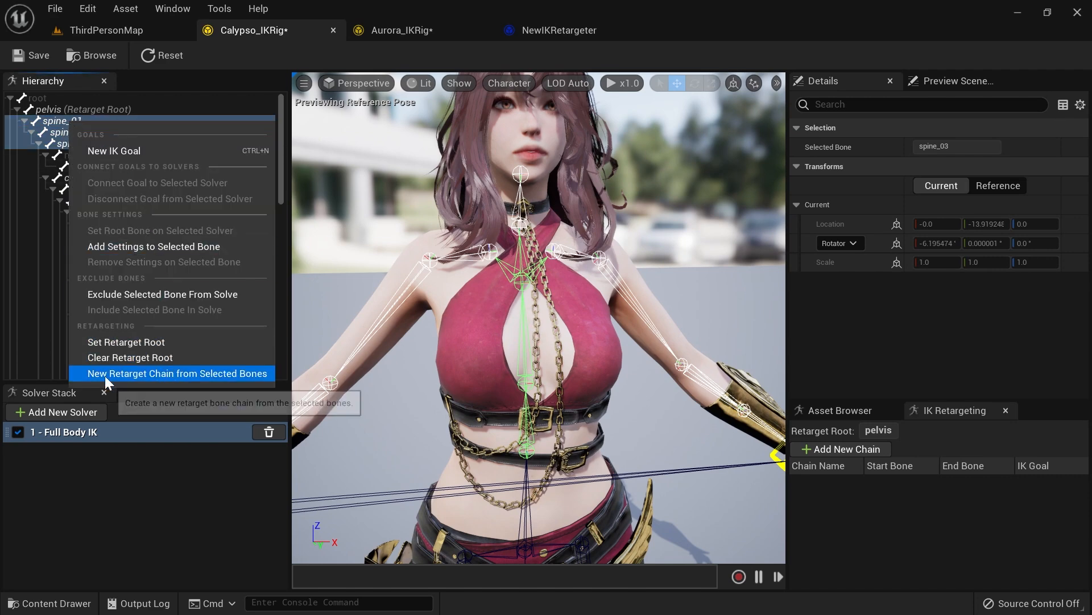
click(201, 375)
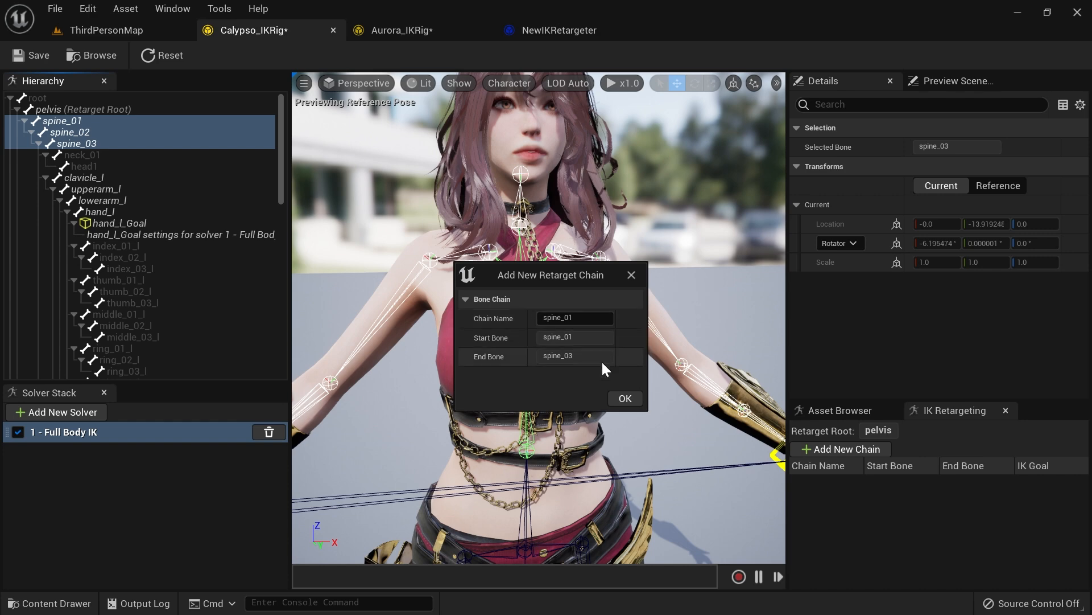
click(624, 397)
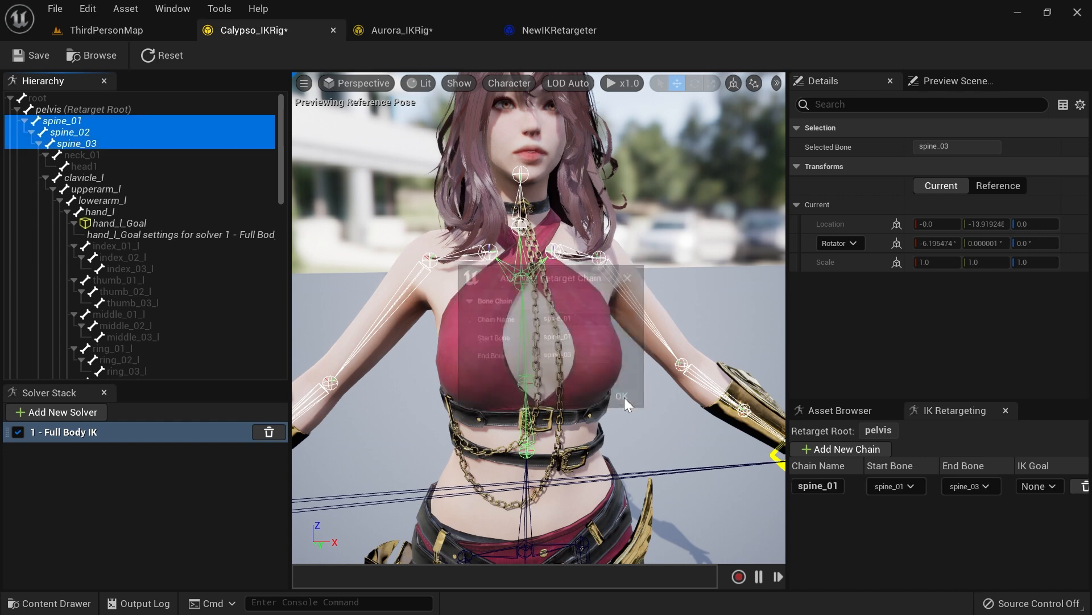
Step: Create a matching spine_01 retarget chain on Aurora's rig spanning spine_01 to spine_03
click(398, 35)
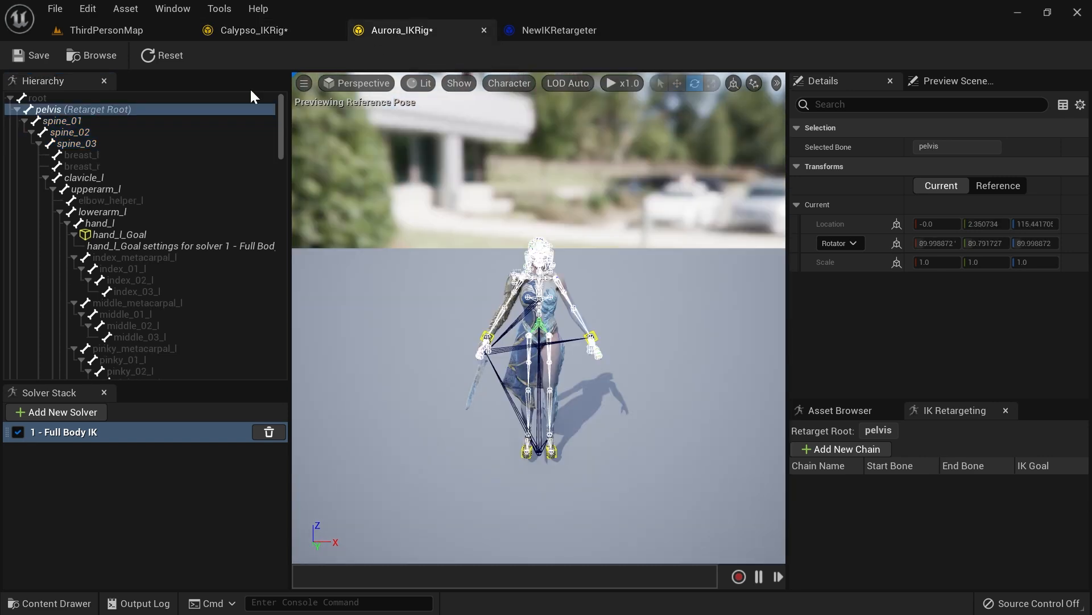
click(80, 122)
shift+click(95, 144)
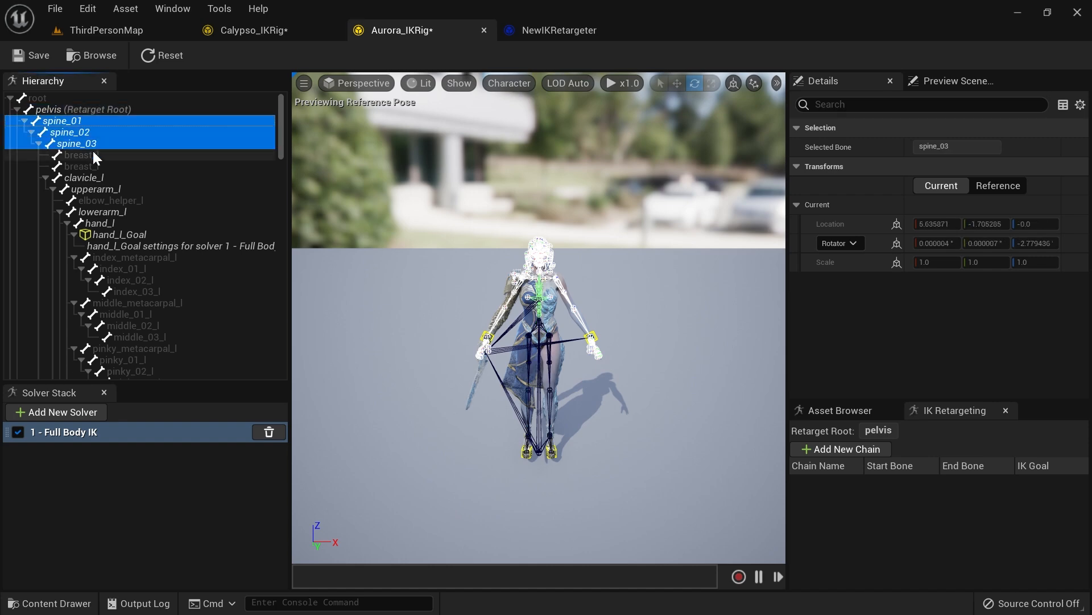
right_drag(448, 254, 447, 204)
mouse_move(592, 297)
right_down()
mouse_move(594, 364)
mouse_move(592, 297)
right_up()
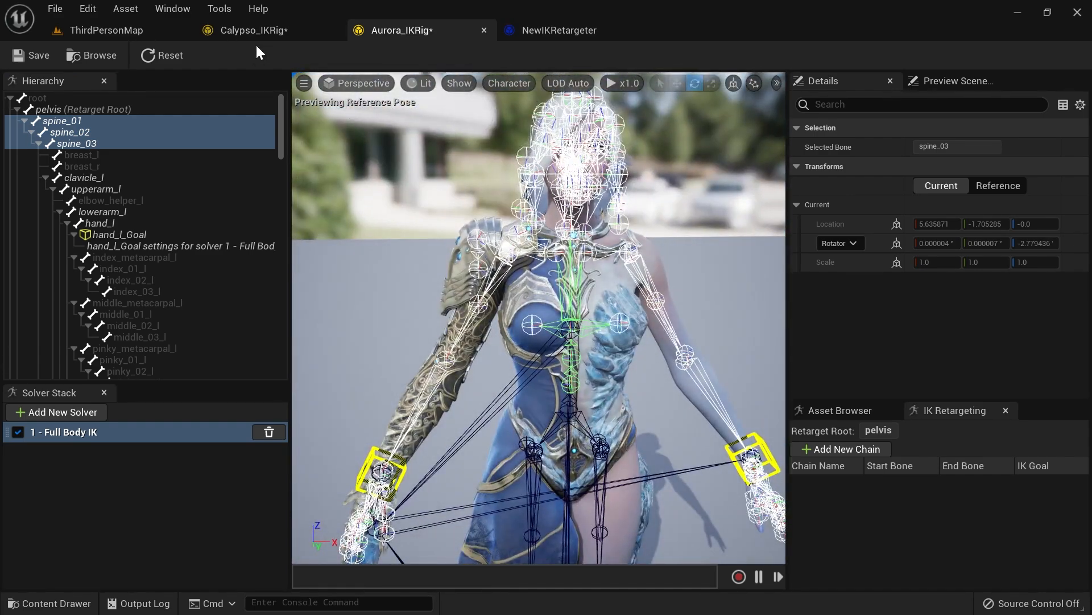
click(260, 36)
click(398, 32)
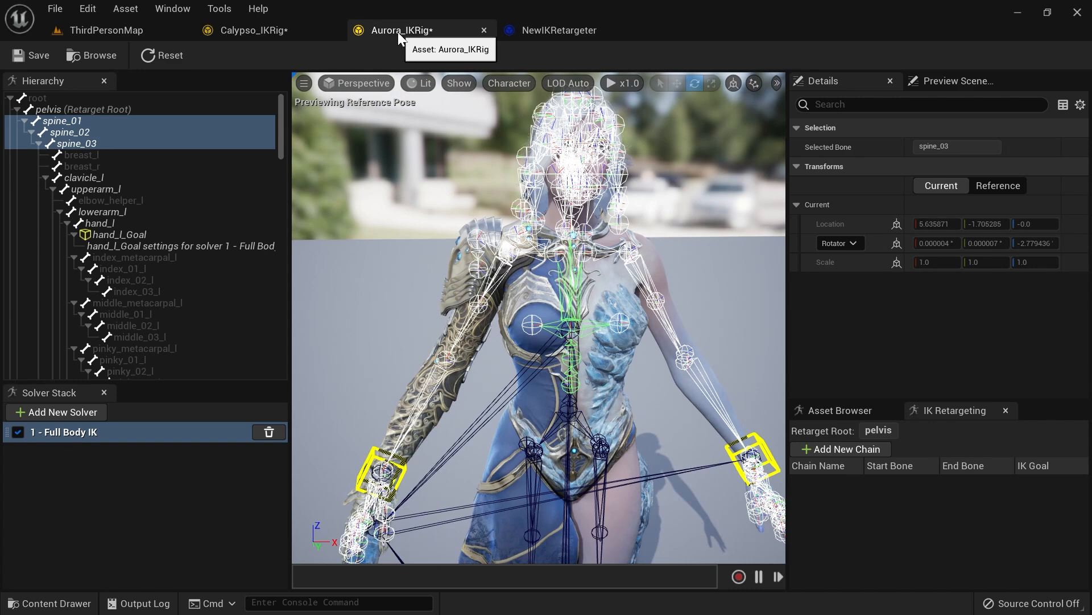
right_click(70, 121)
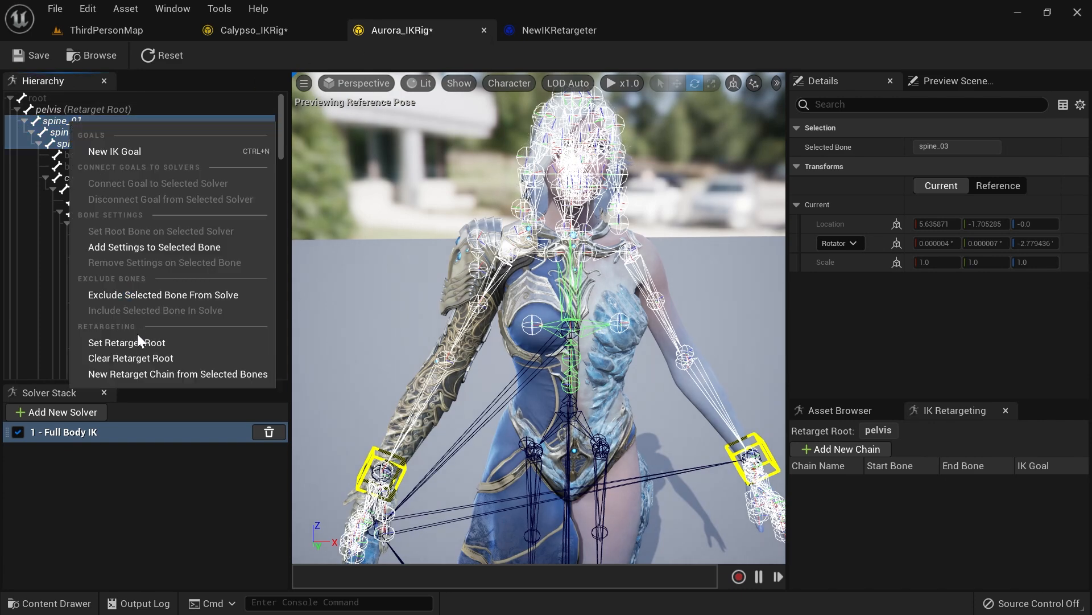
click(177, 373)
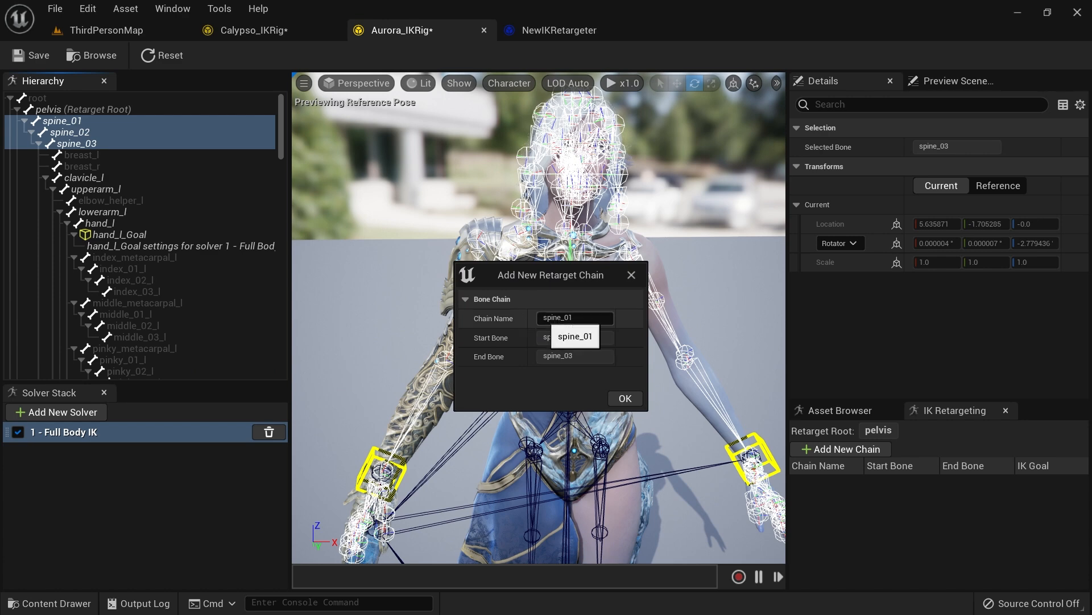
click(626, 398)
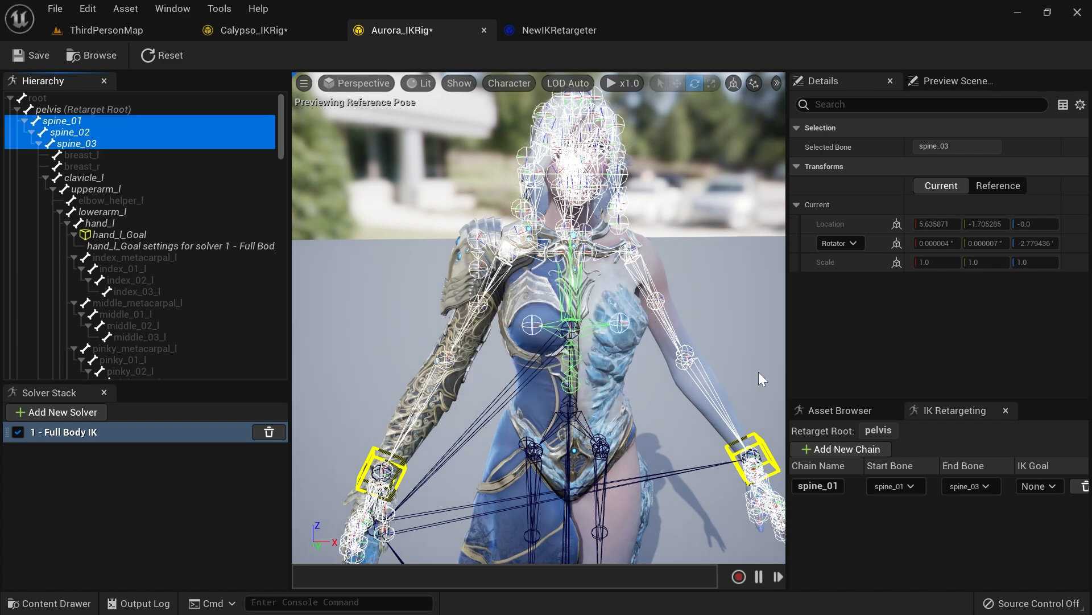
click(953, 410)
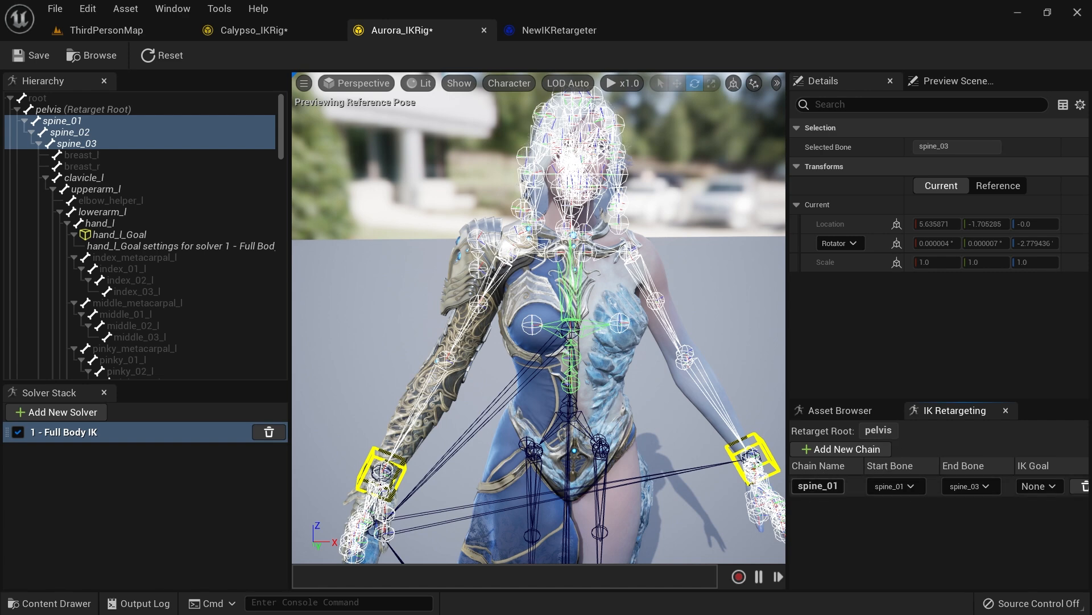
Step: In NewIKRetargeter, auto-map the chains and play back the Ability_E preview animation
click(275, 39)
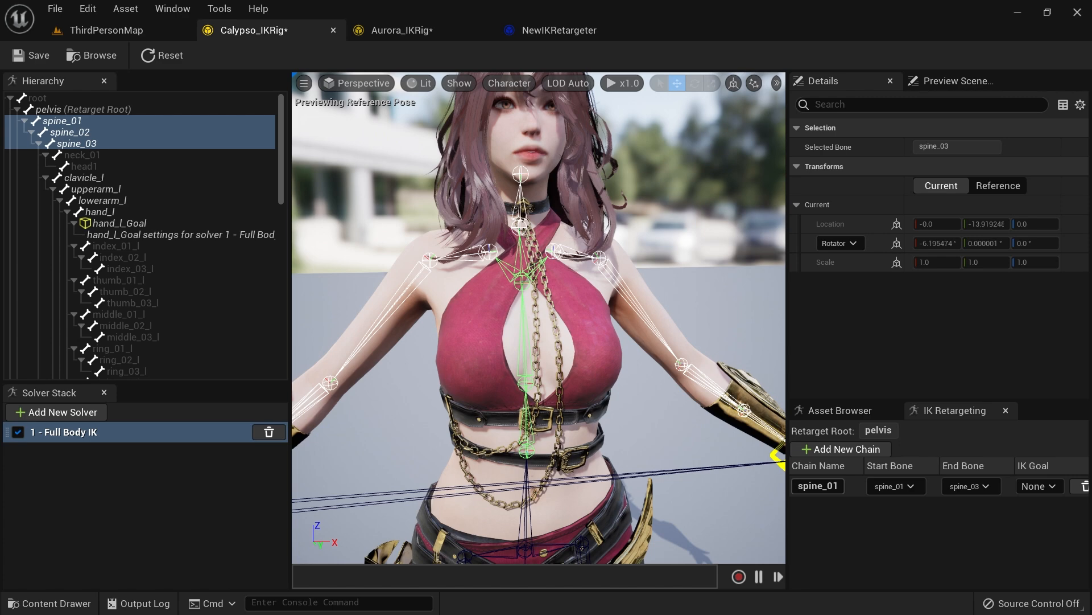
click(560, 29)
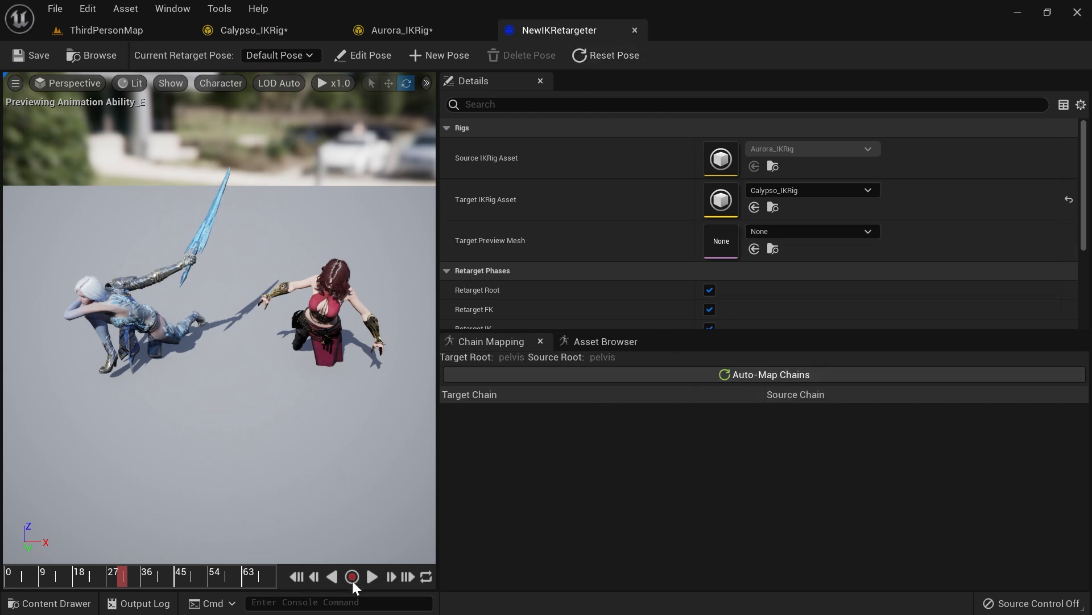
click(373, 577)
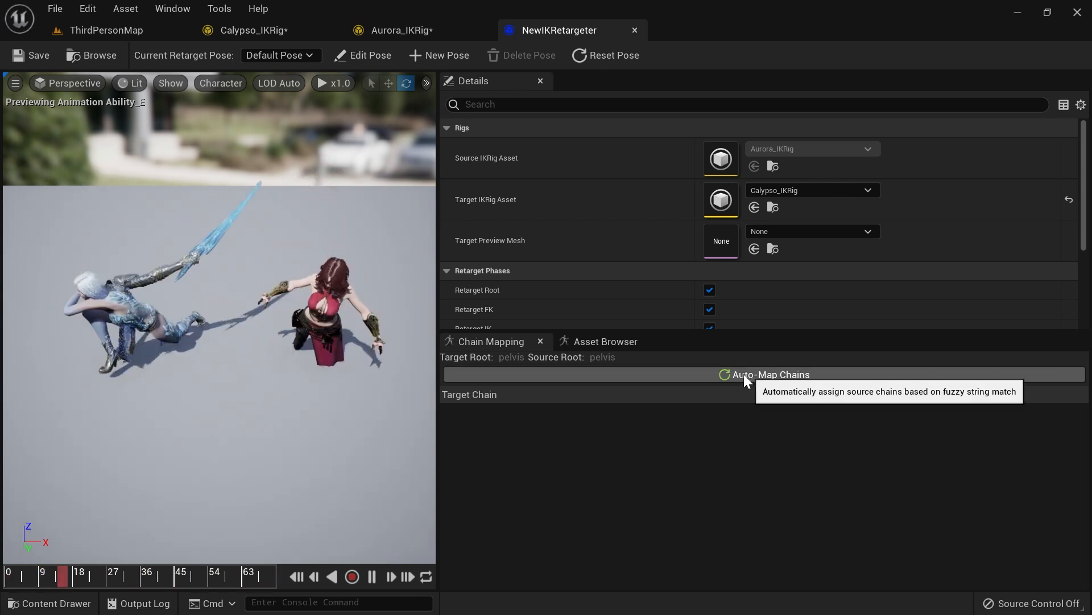
click(297, 577)
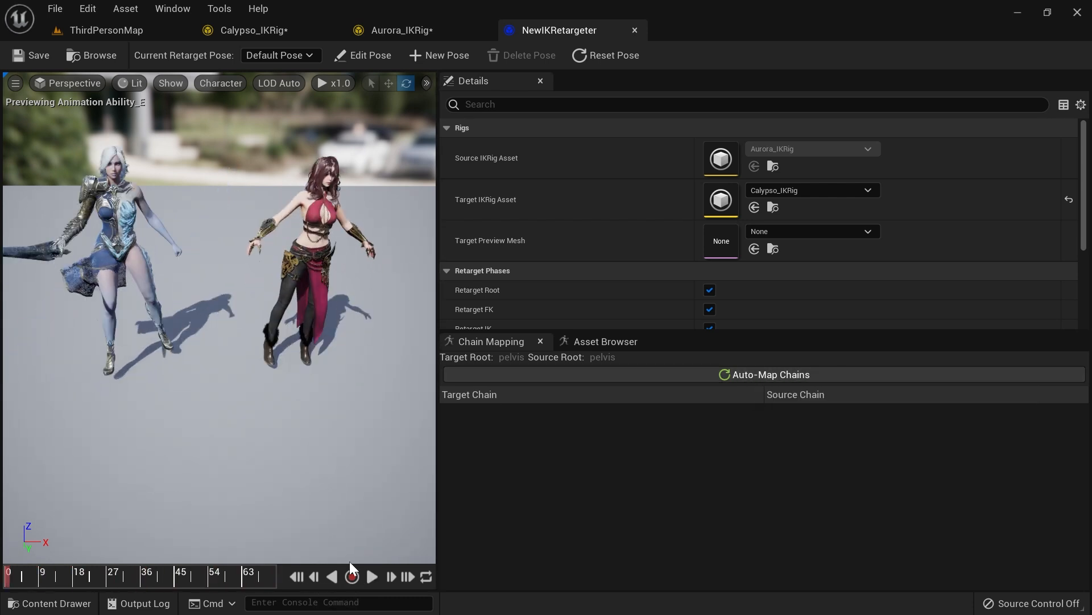
click(773, 373)
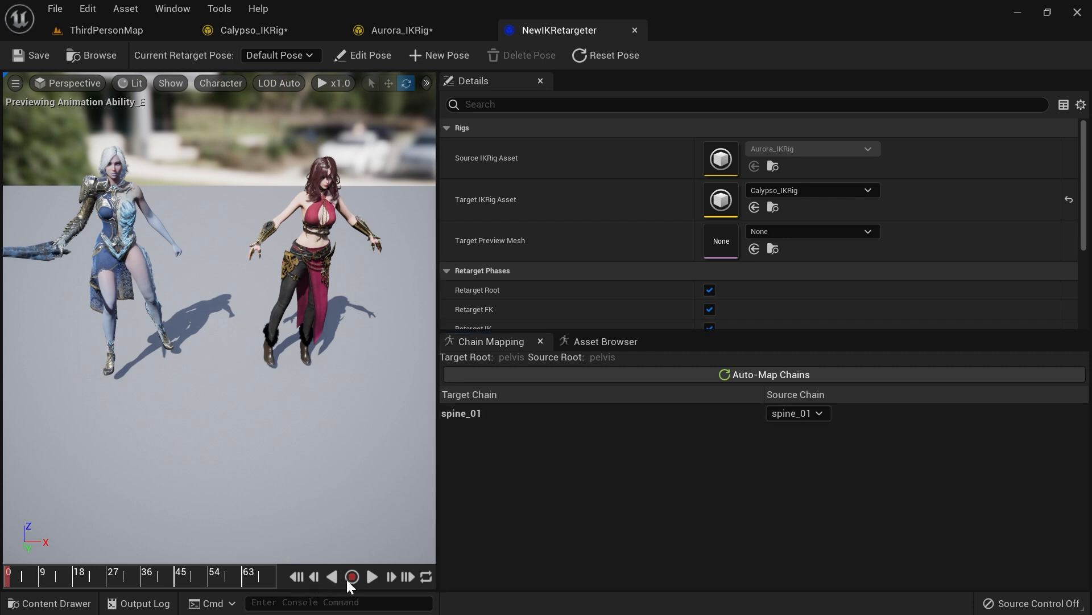
click(371, 577)
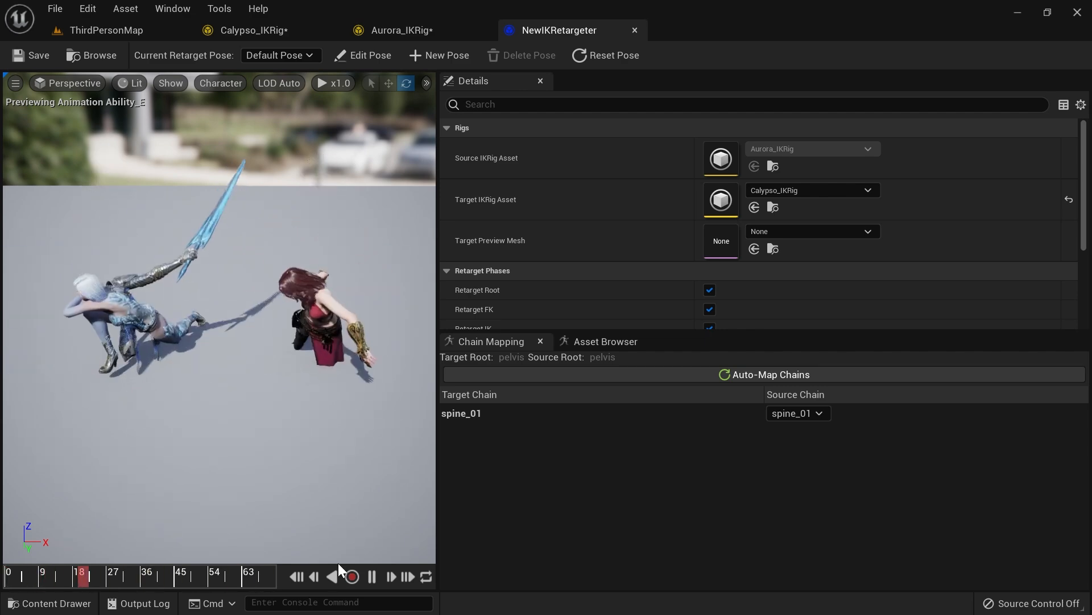
click(299, 576)
Step: Create a neck_01 retarget chain on Calypso's rig from neck_01 to head1
click(265, 31)
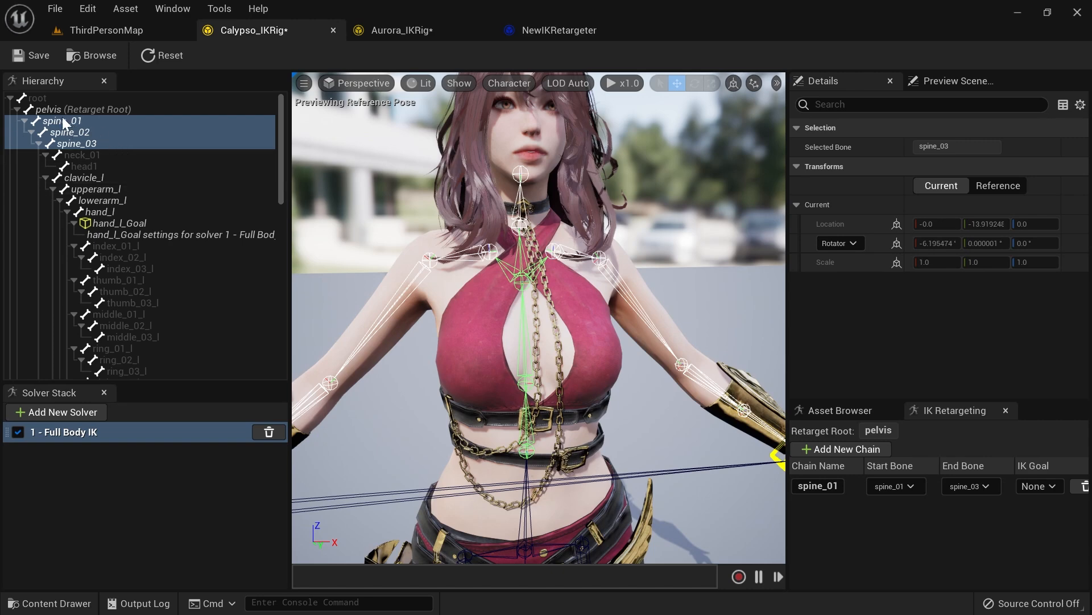
click(88, 152)
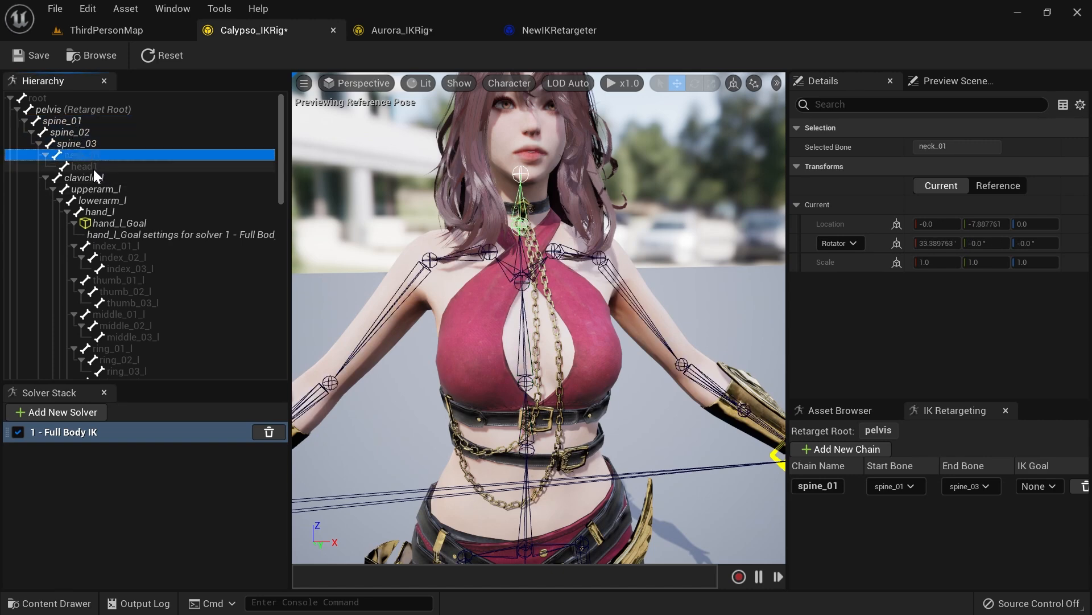
right_click(85, 167)
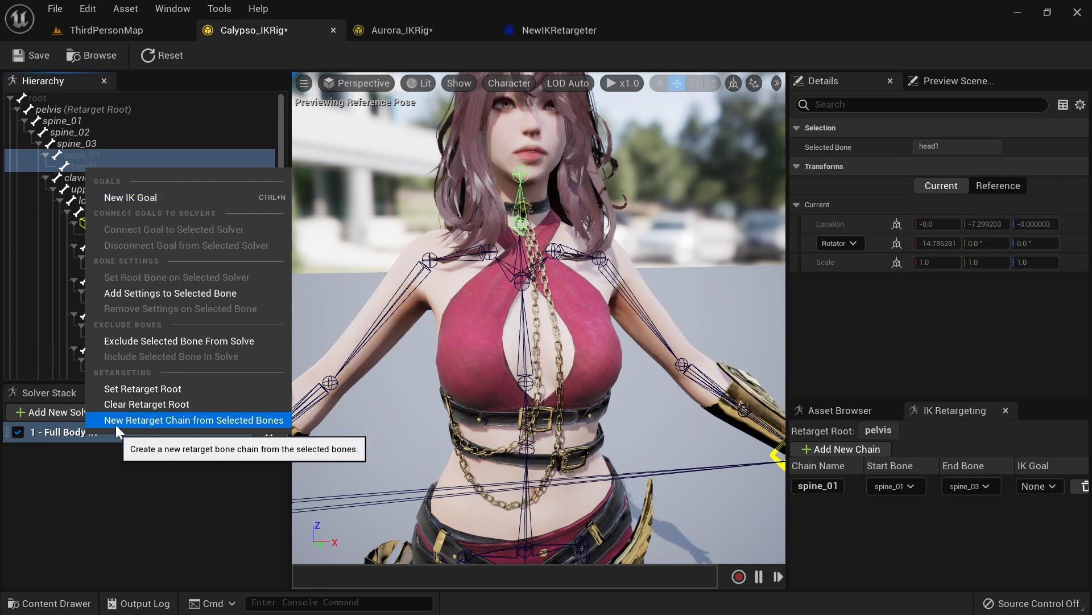
click(195, 420)
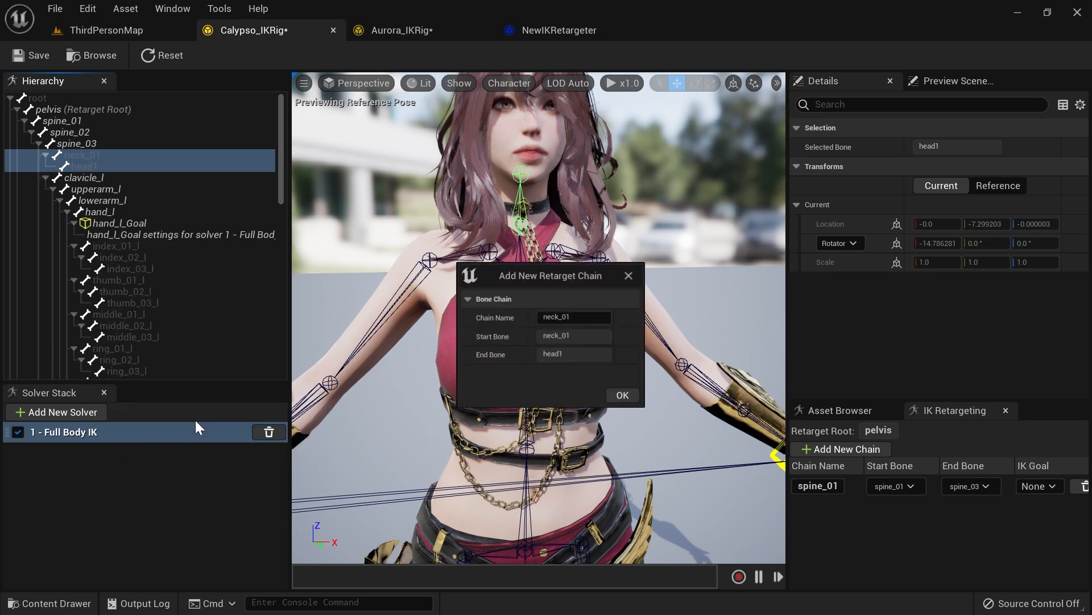
click(625, 399)
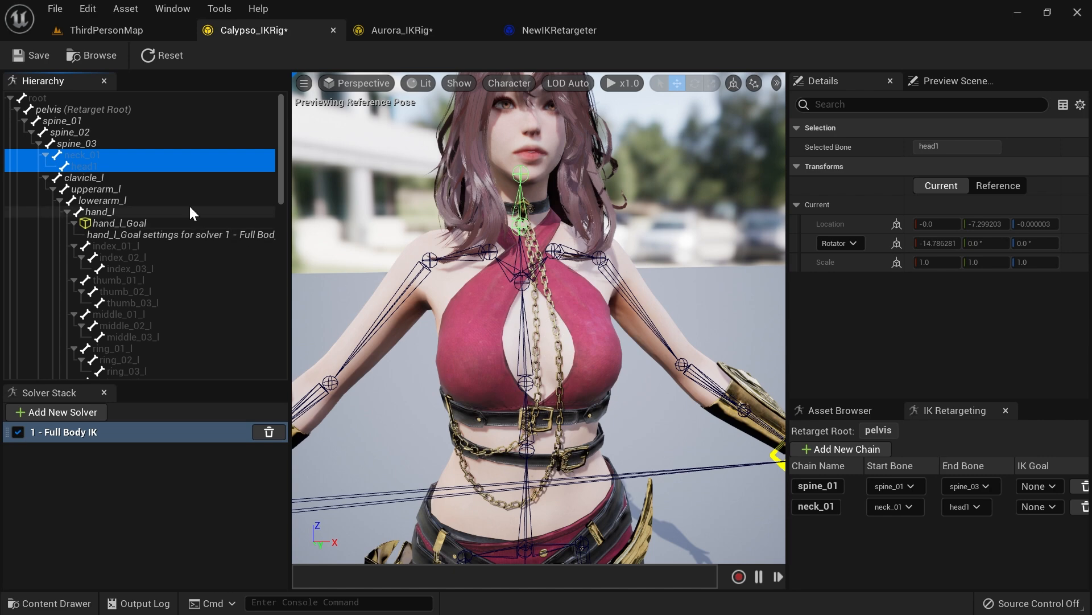
Step: Create a clavicle_l retarget chain on Calypso's rig with clavicle_l as both start and end bone
click(91, 179)
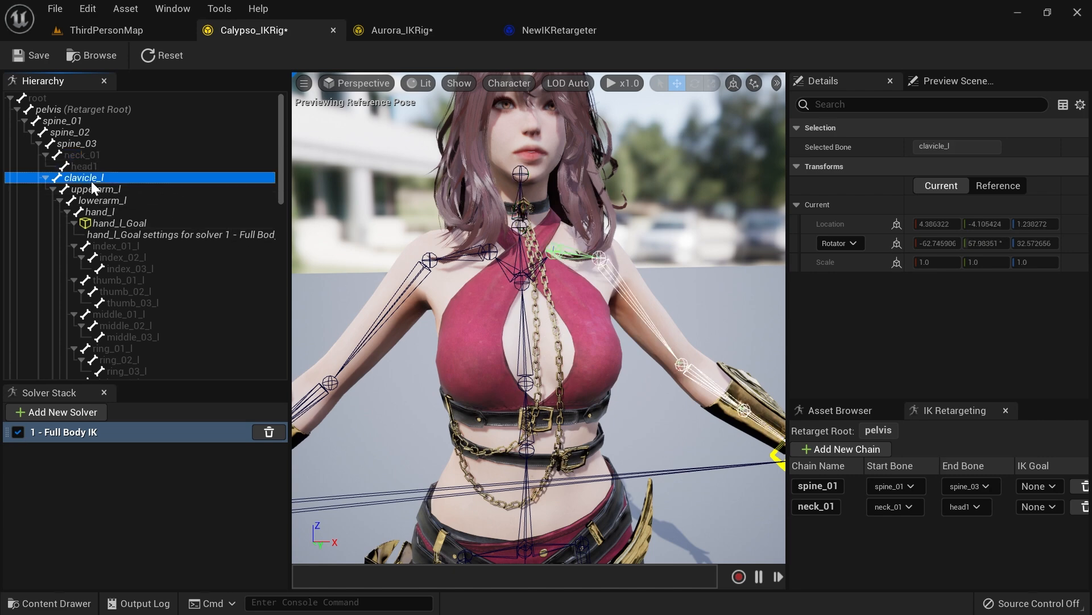
shift+click(101, 210)
key(f)
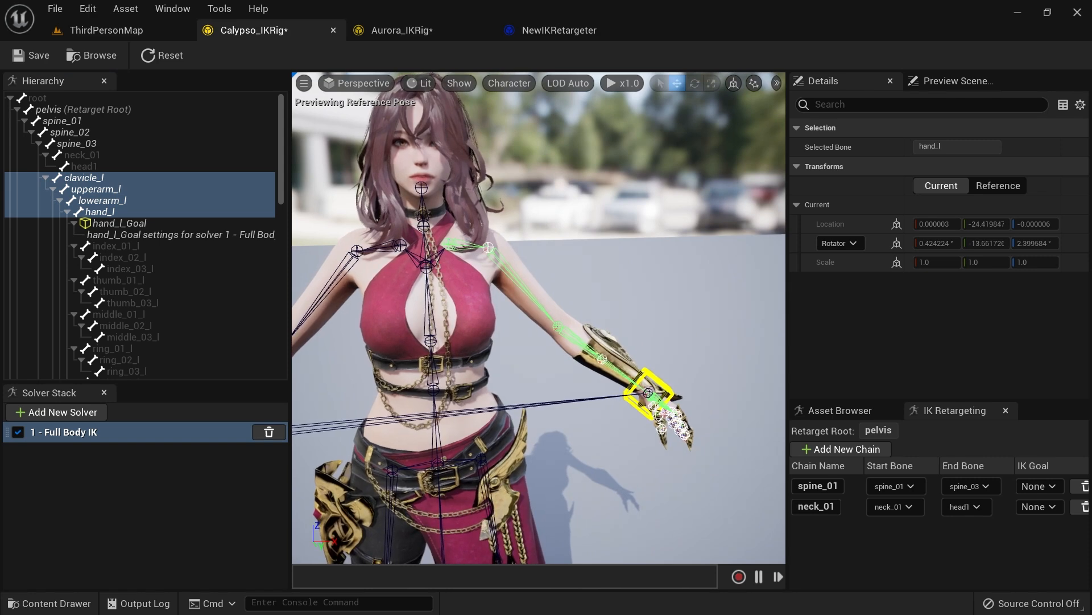
click(94, 179)
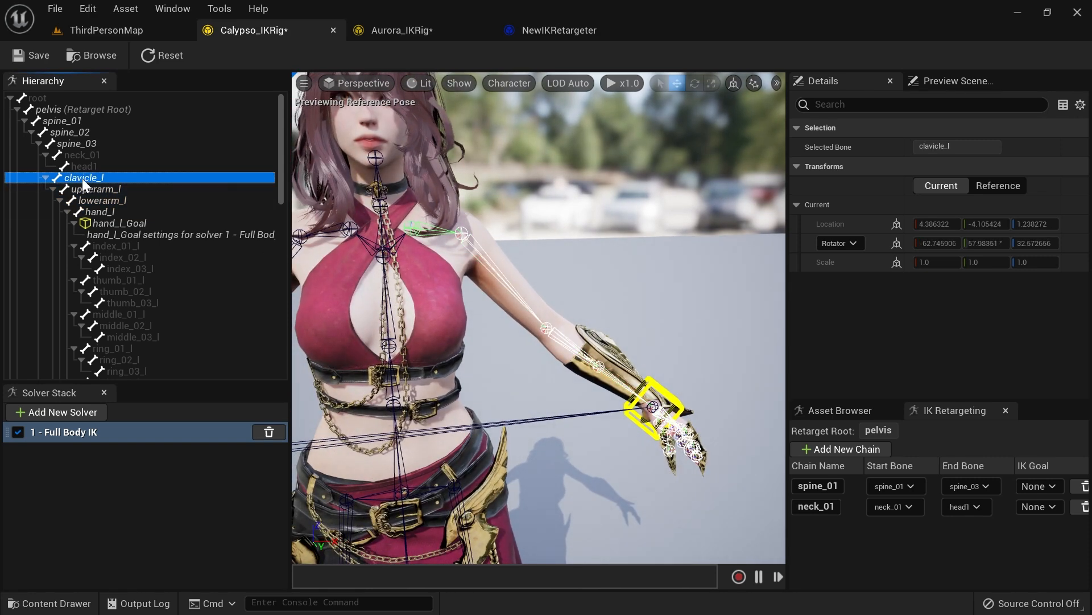
right_click(81, 179)
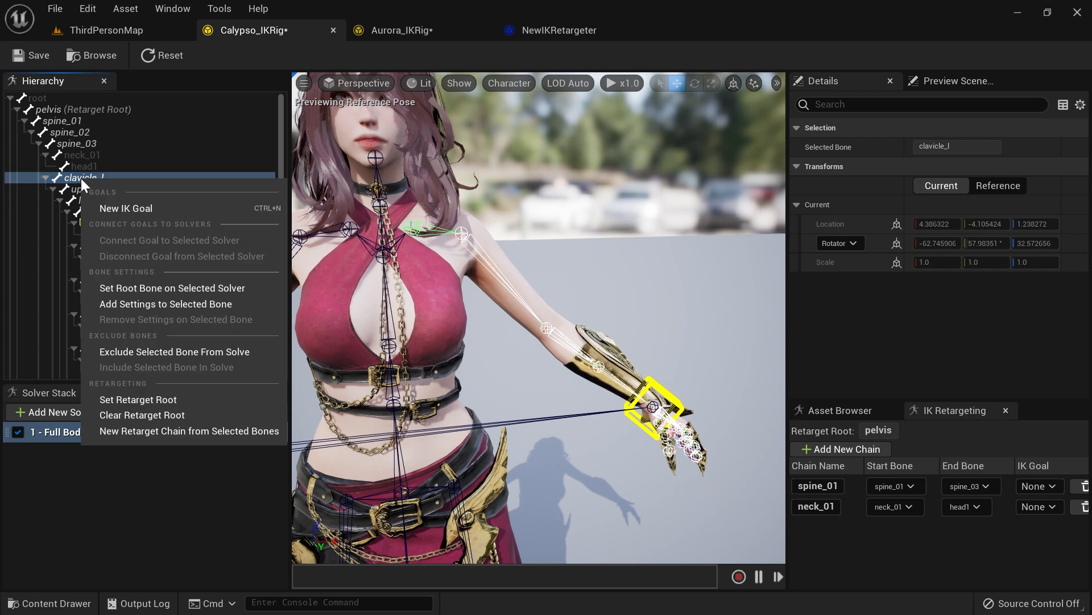
click(139, 433)
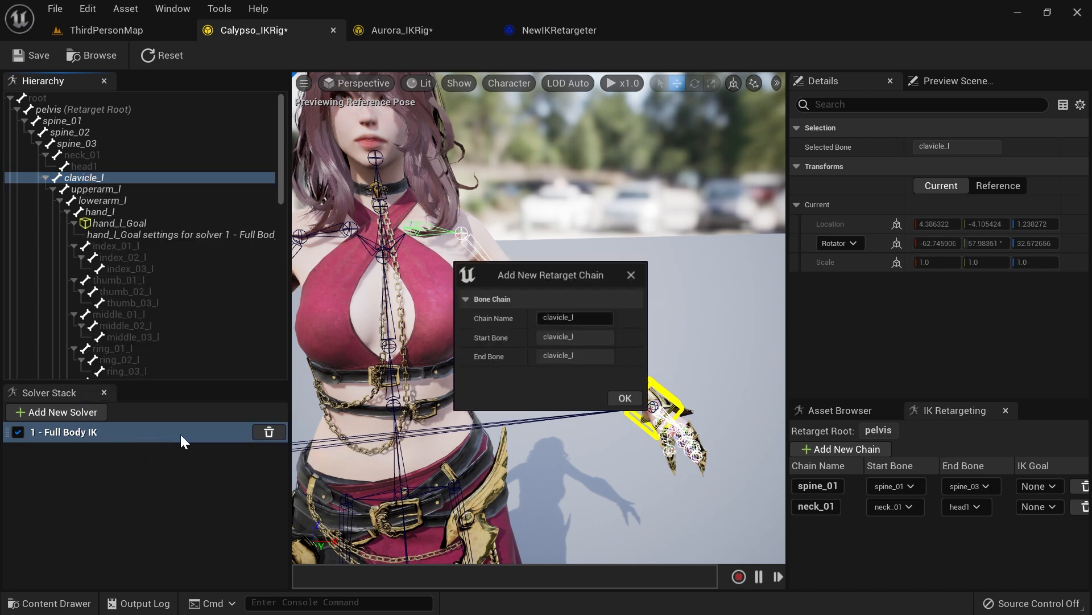
click(620, 397)
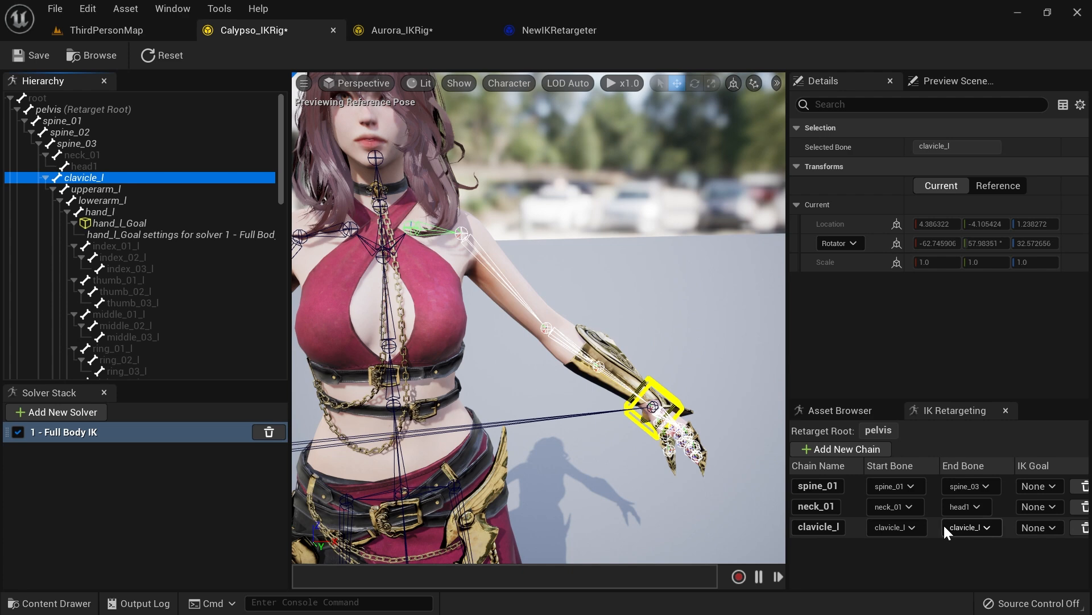
Step: Create an upperarm_l retarget chain on Calypso's rig from upperarm_l to hand_l
click(114, 189)
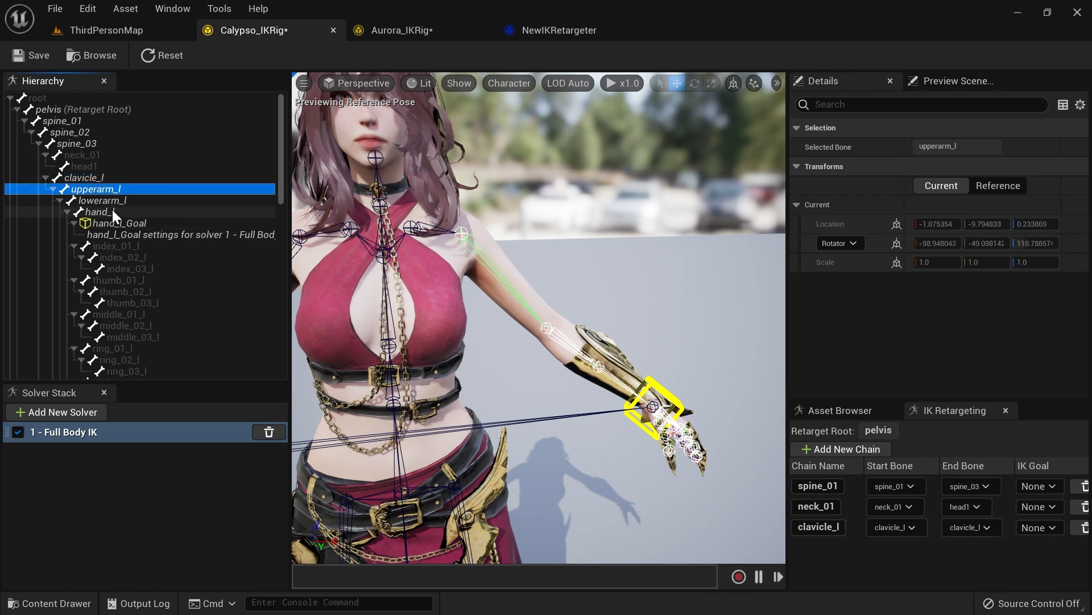
shift+click(107, 211)
right_click(107, 212)
click(181, 463)
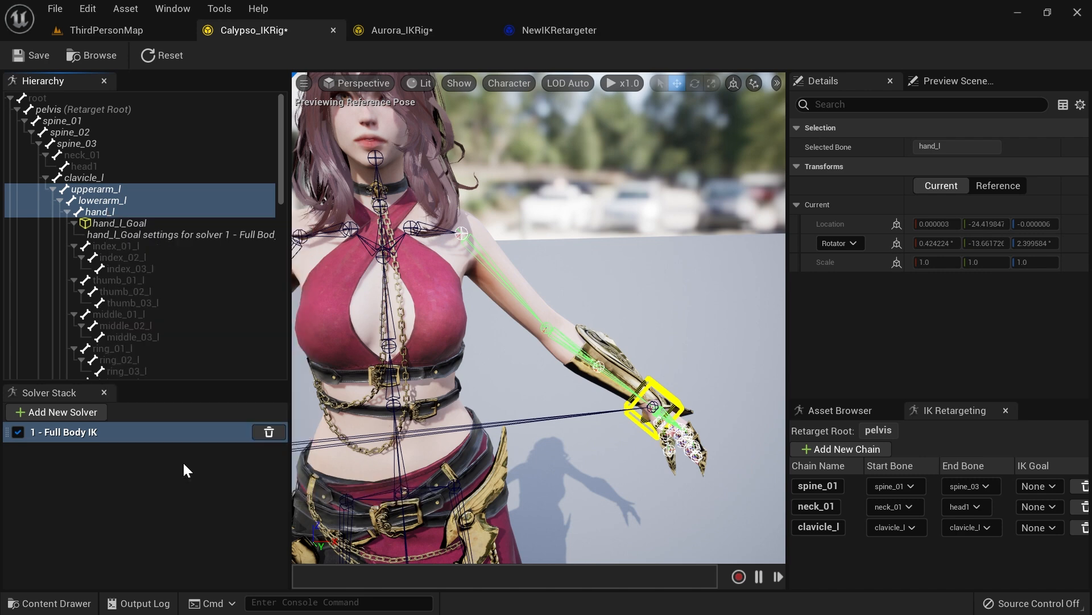
click(619, 404)
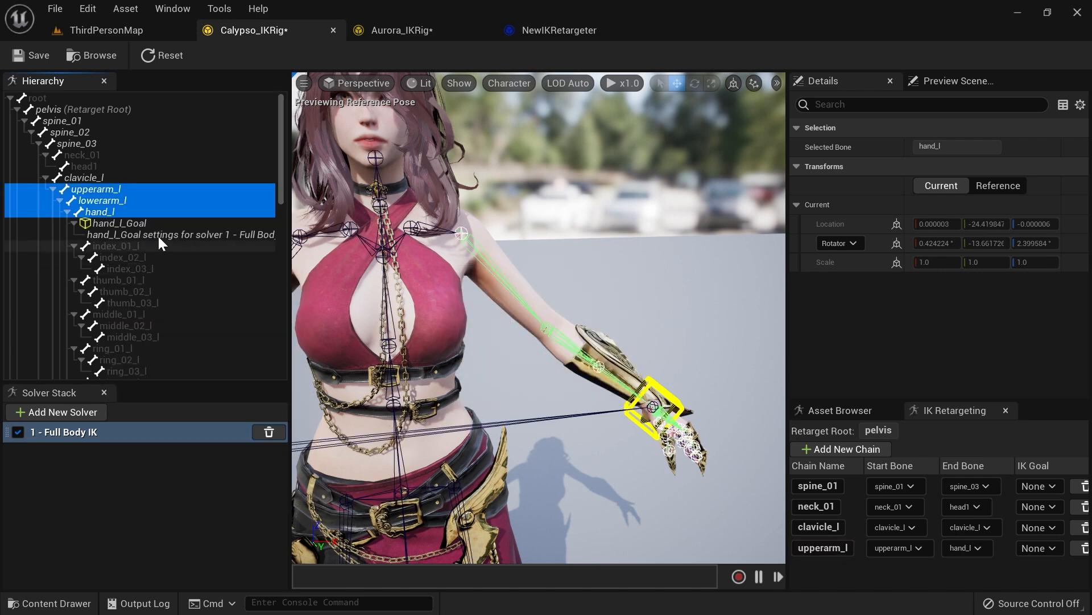
Step: Create a clavicle_r retarget chain on Calypso's rig with clavicle_r as both start and end bone
scroll(142, 227, down, 1)
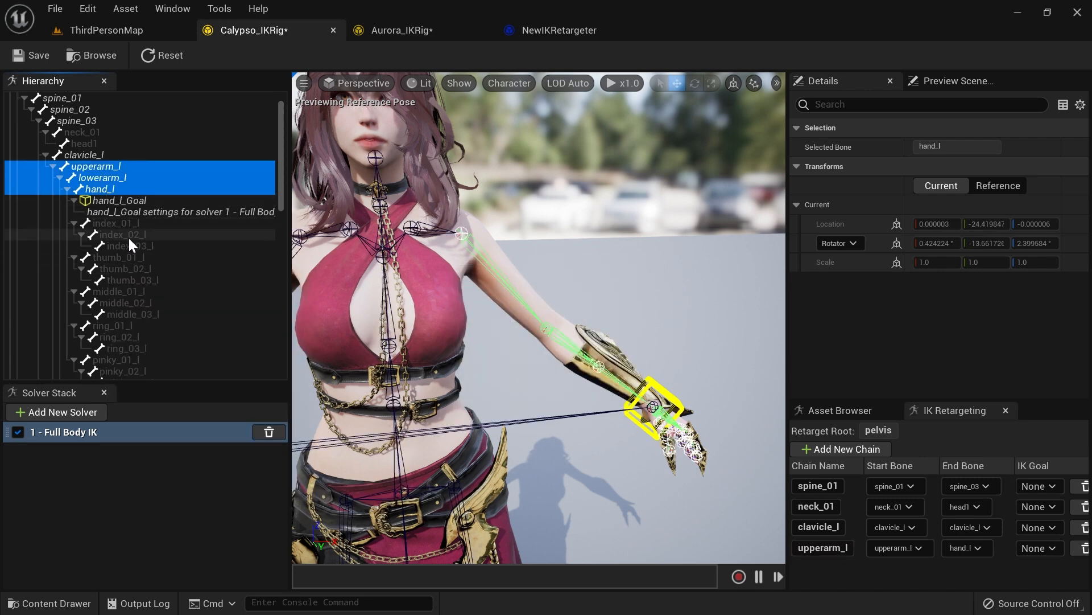
scroll(128, 237, down, 5)
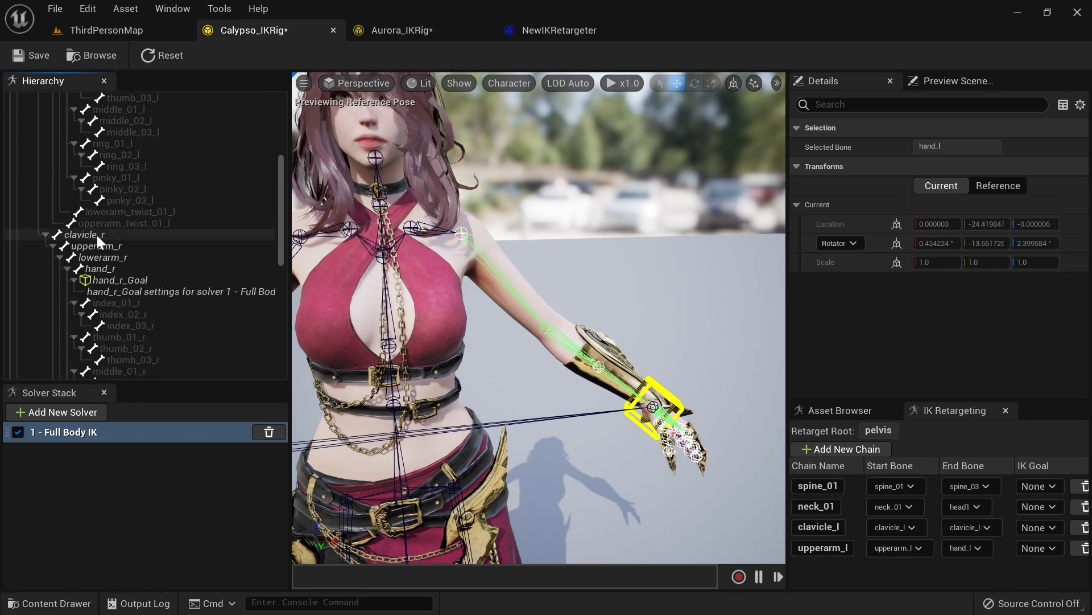
scroll(94, 237, down, 1)
click(94, 188)
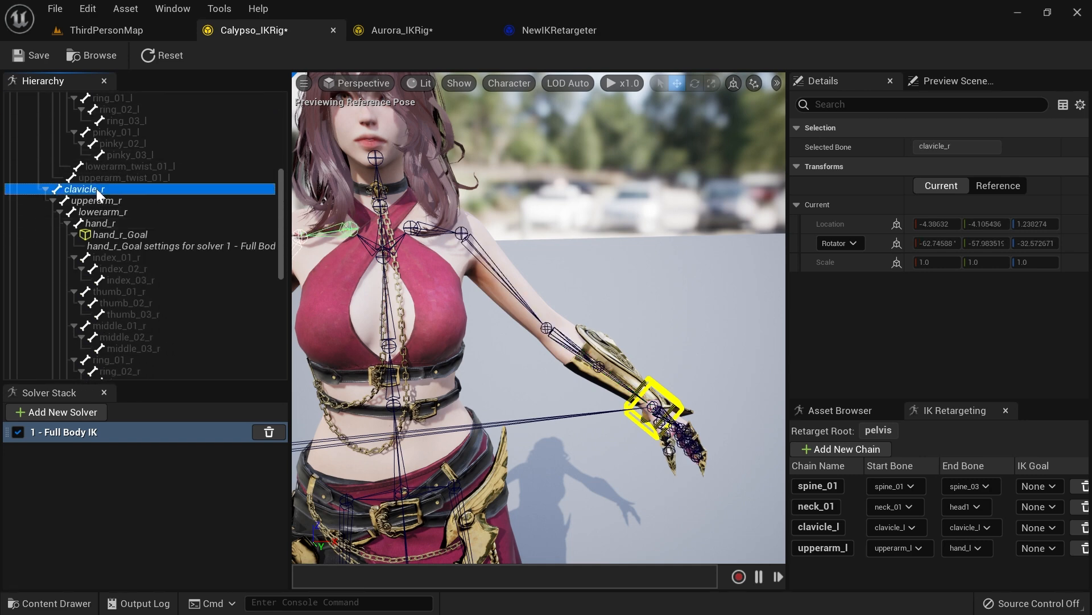
right_click(88, 190)
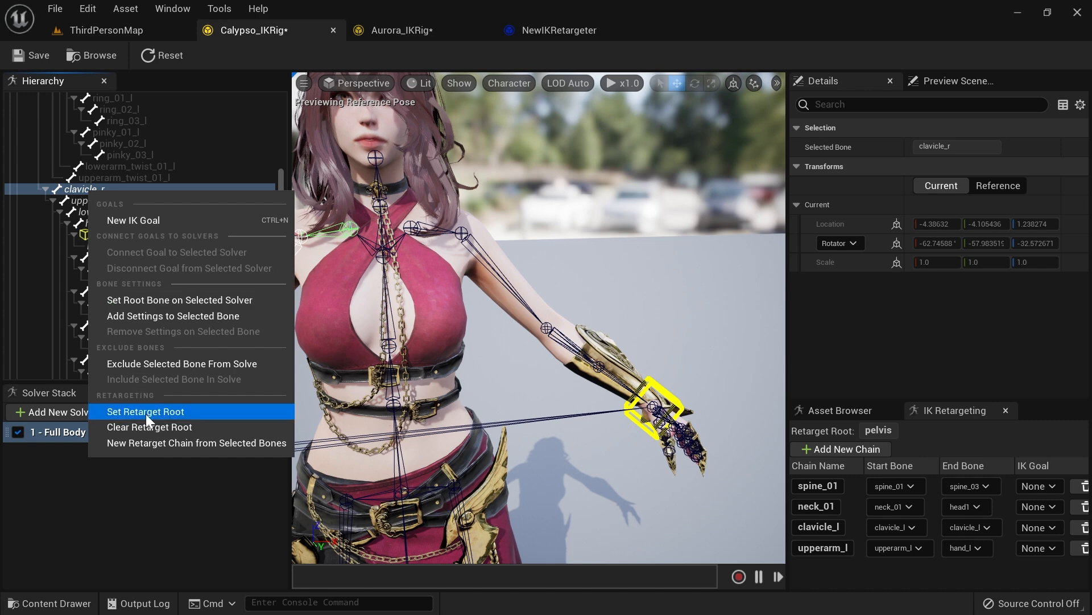
click(151, 443)
click(624, 399)
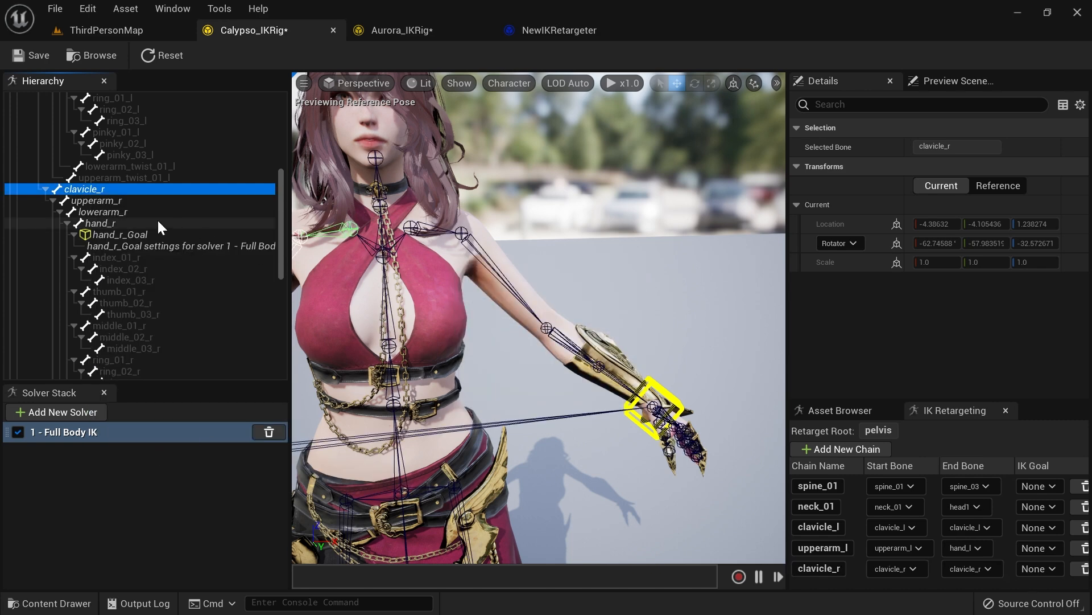
Step: Create an upperarm_r retarget chain on Calypso's rig from upperarm_r to hand_r
click(121, 200)
shift+click(111, 225)
right_click(110, 224)
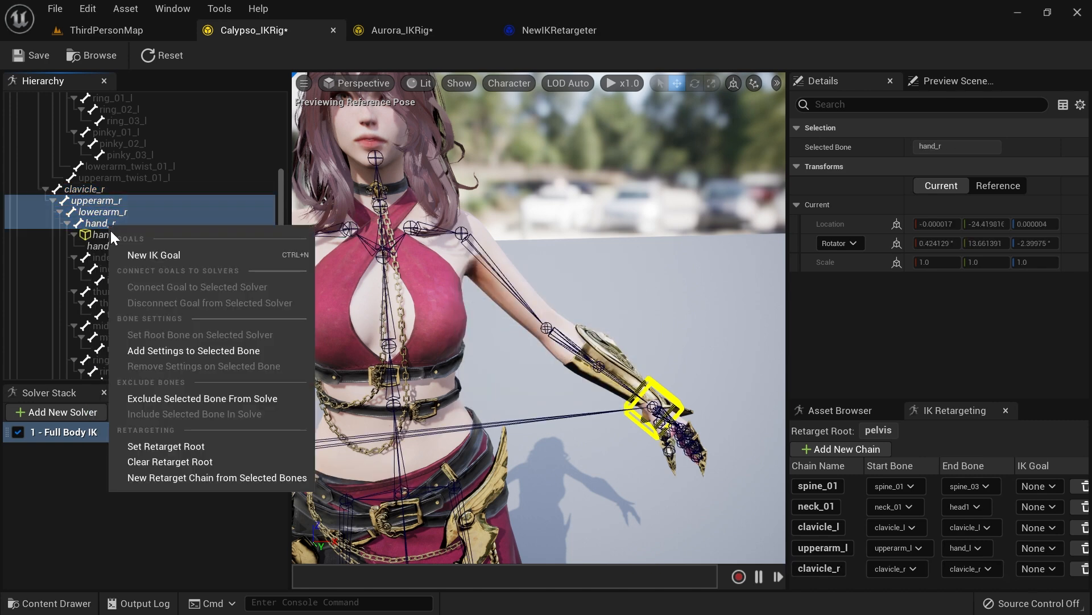
click(173, 482)
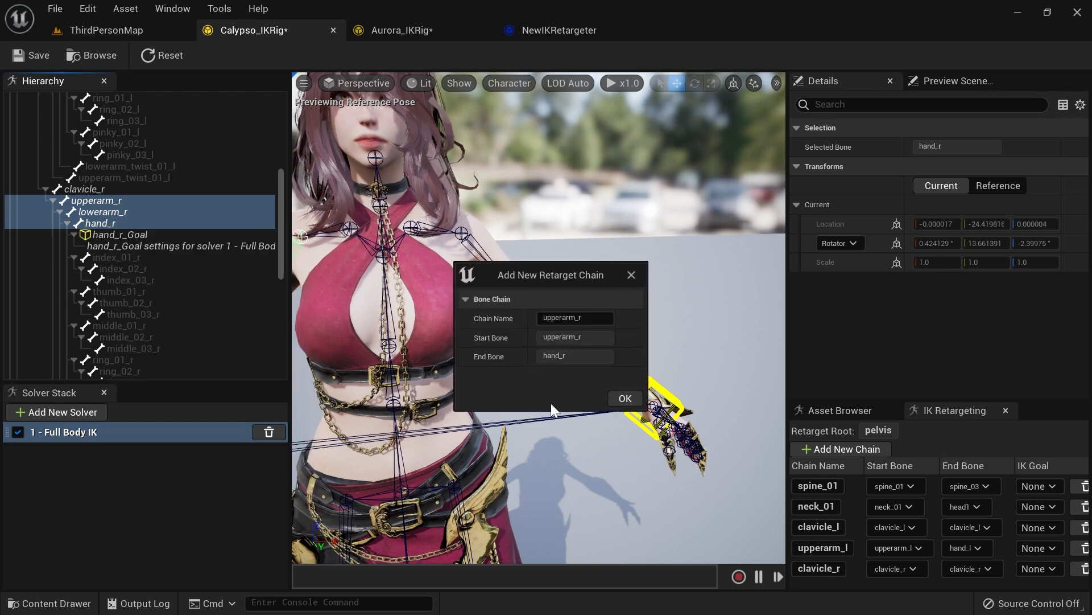
click(625, 400)
Step: Create a thigh_l retarget chain on Calypso's rig from thigh_l to ball_l
scroll(159, 239, down, 5)
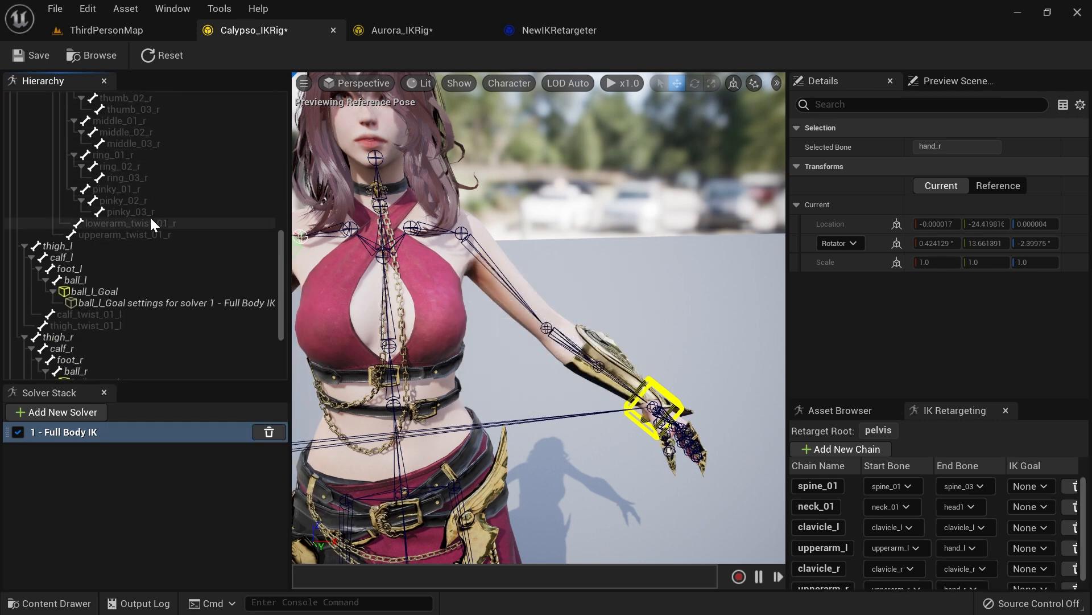
click(79, 224)
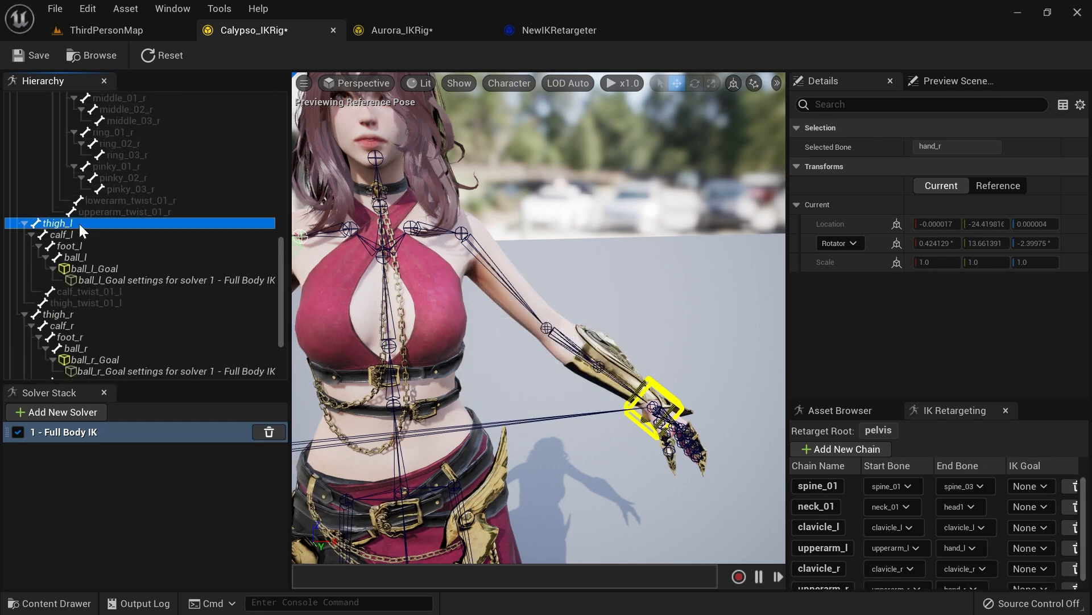
shift+click(84, 256)
right_click(79, 255)
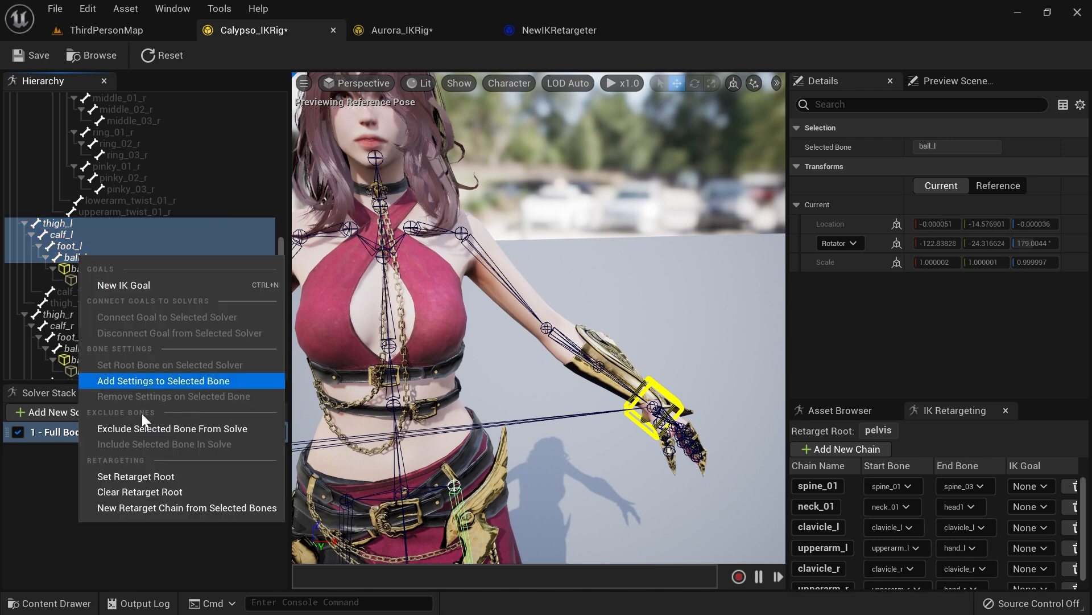
click(157, 507)
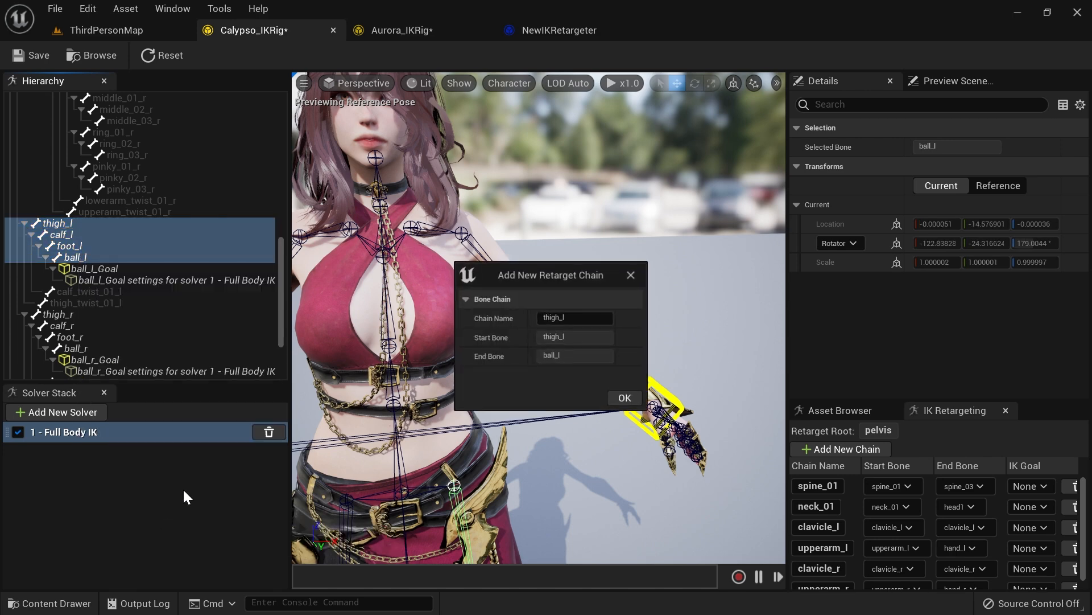
click(625, 398)
Step: Create a thigh_r retarget chain on Calypso's rig from thigh_r to ball_r
scroll(151, 305, up, 1)
click(88, 292)
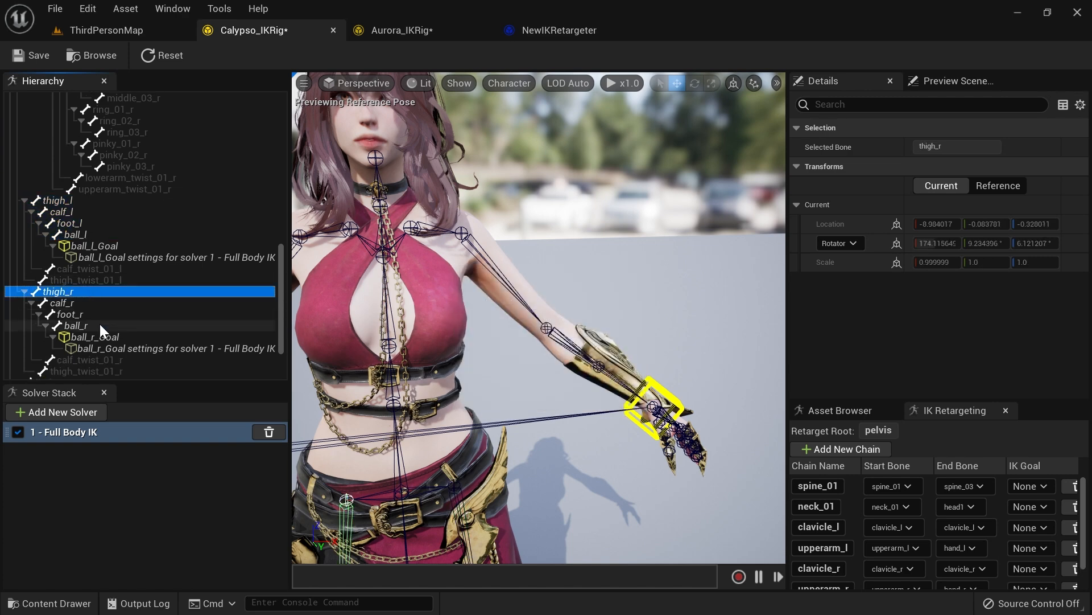
shift+click(80, 325)
right_click(77, 325)
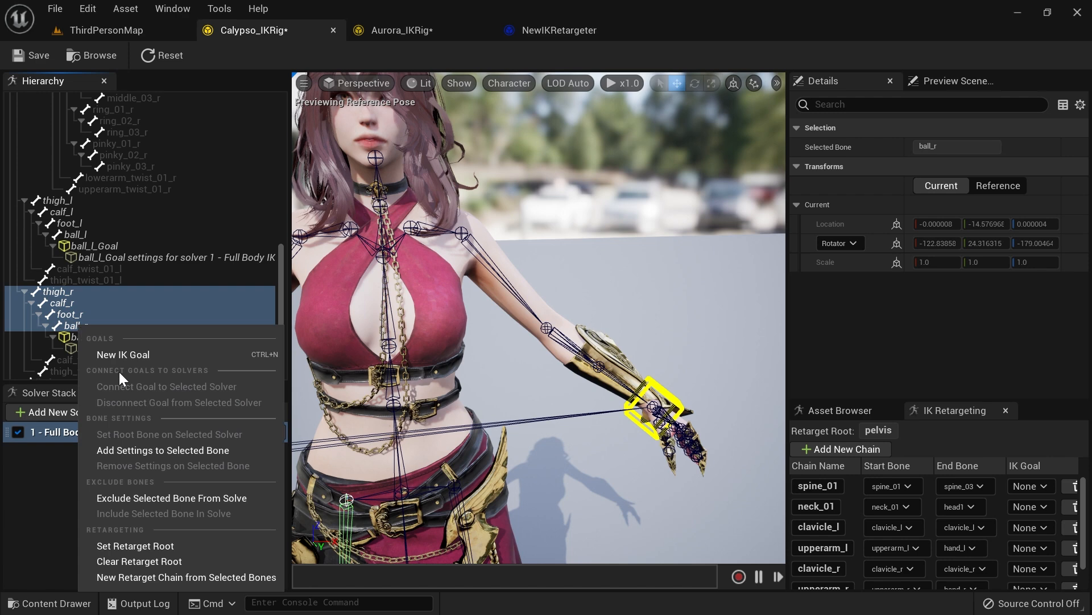
click(149, 574)
click(620, 398)
Step: Review Calypso's list of retarget chains and compare it with Aurora's rig
scroll(154, 310, down, 3)
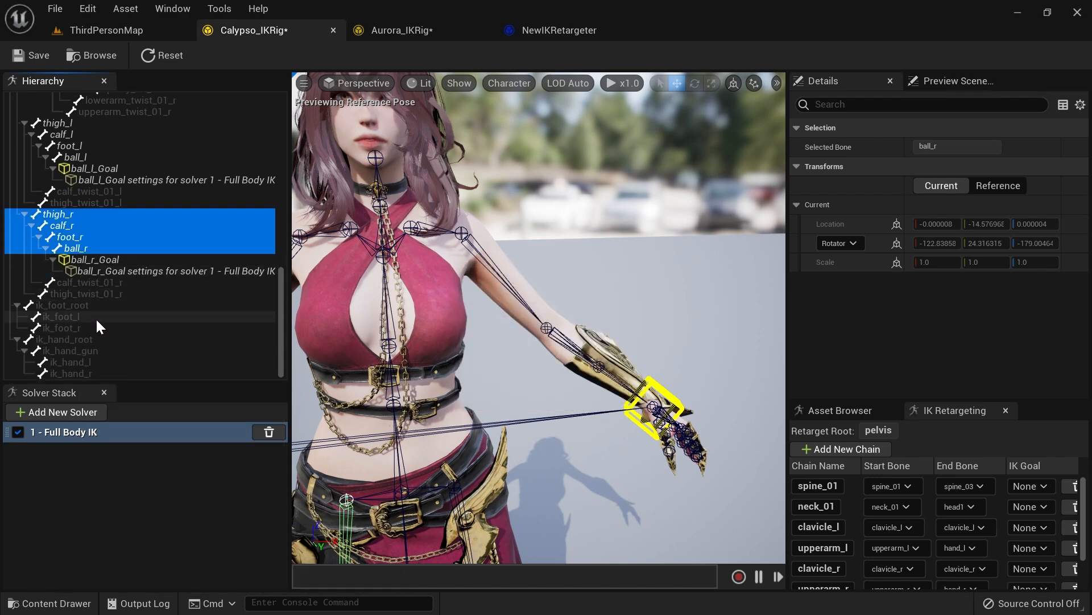
scroll(897, 515, down, 3)
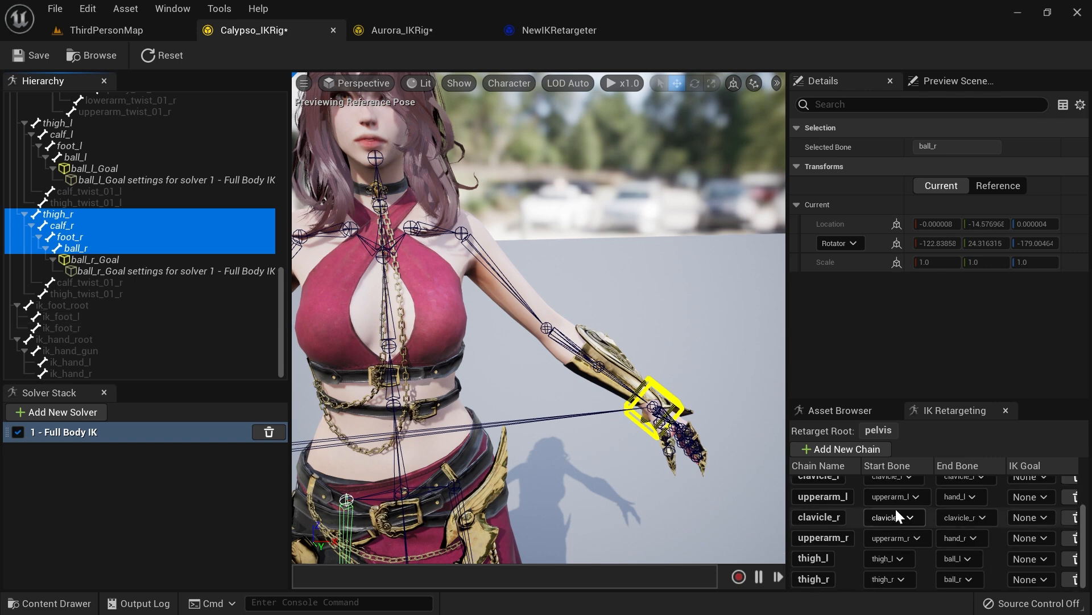
scroll(859, 550, up, 2)
scroll(857, 548, down, 2)
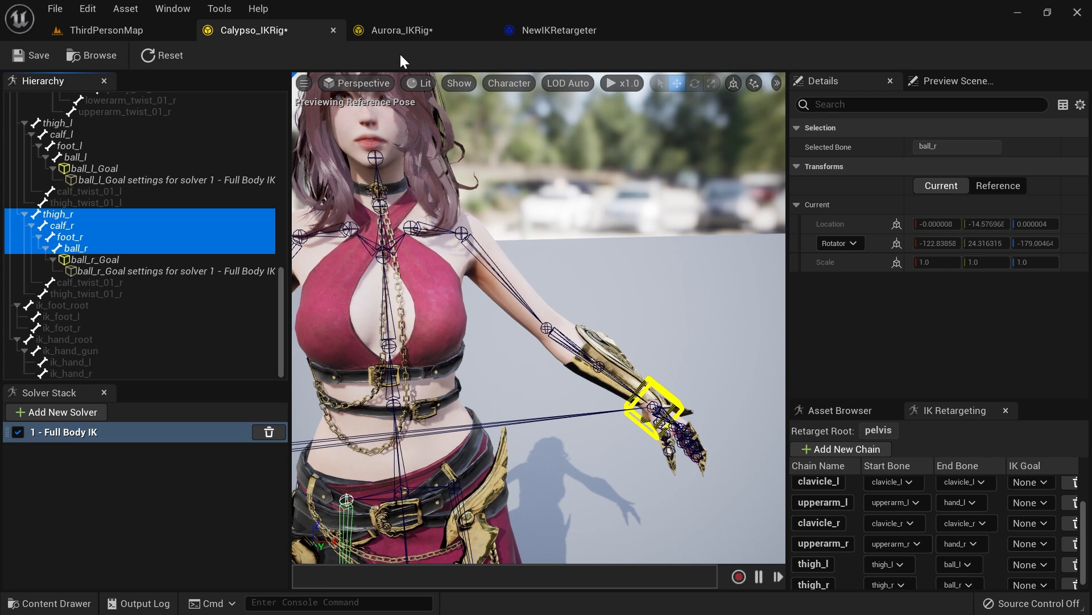
scroll(902, 548, up, 2)
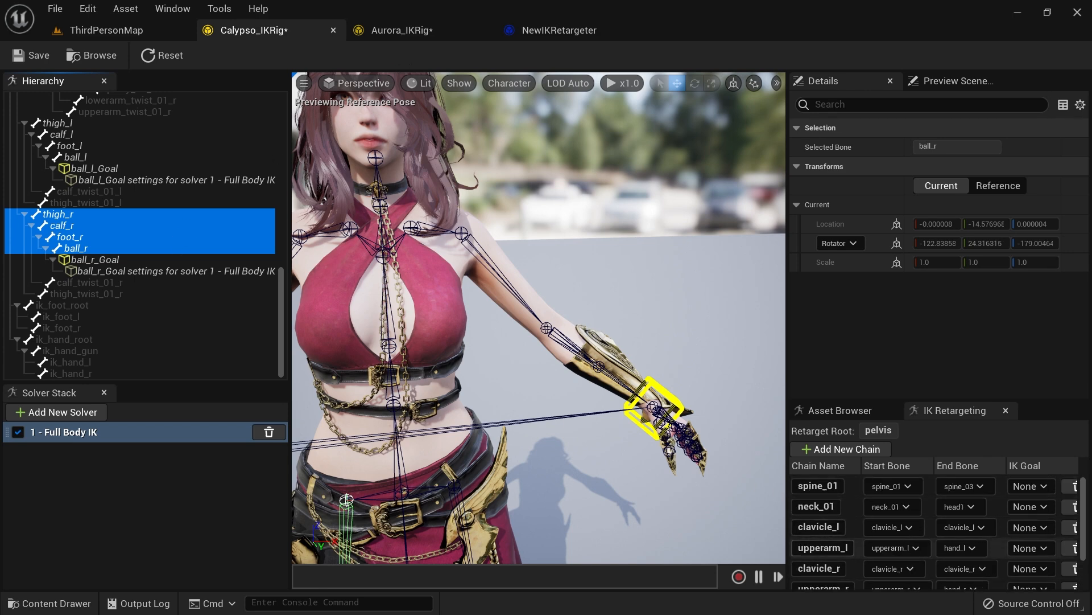
scroll(837, 555, down, 3)
scroll(841, 569, up, 3)
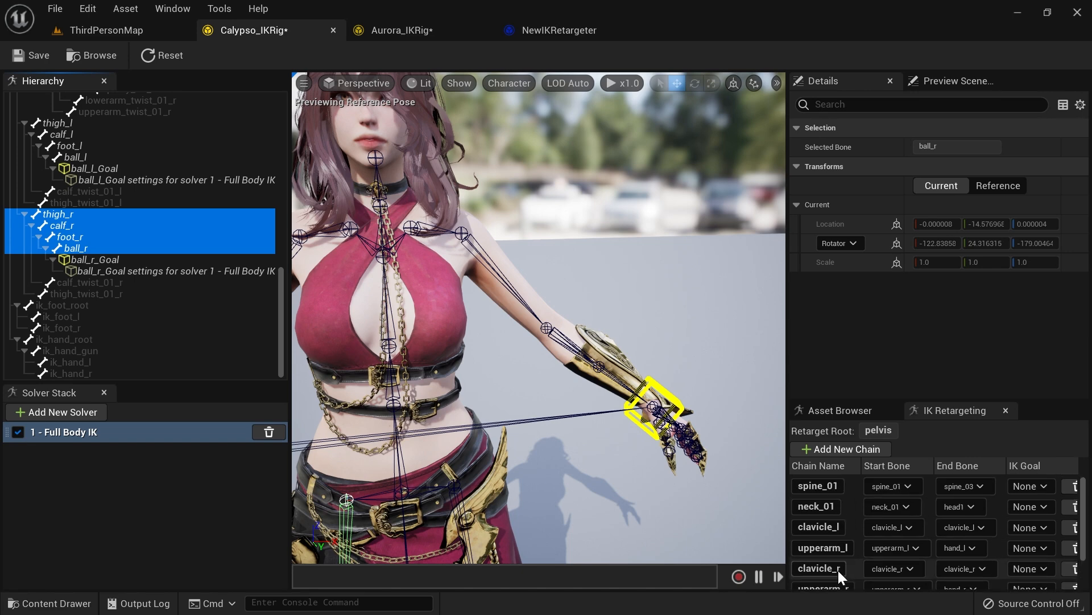
click(401, 29)
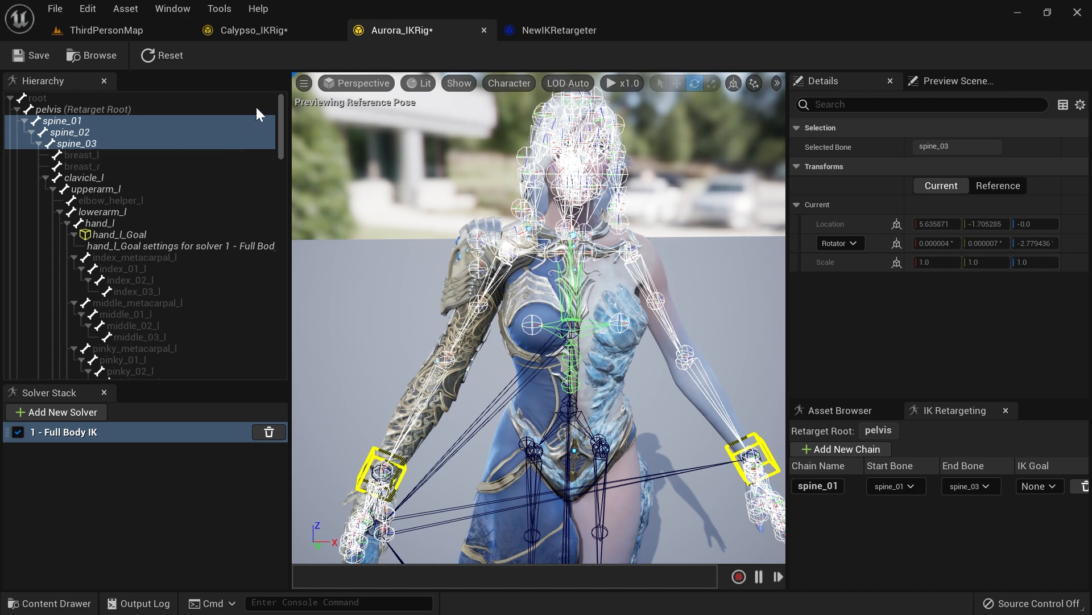
click(258, 30)
scroll(148, 196, up, 10)
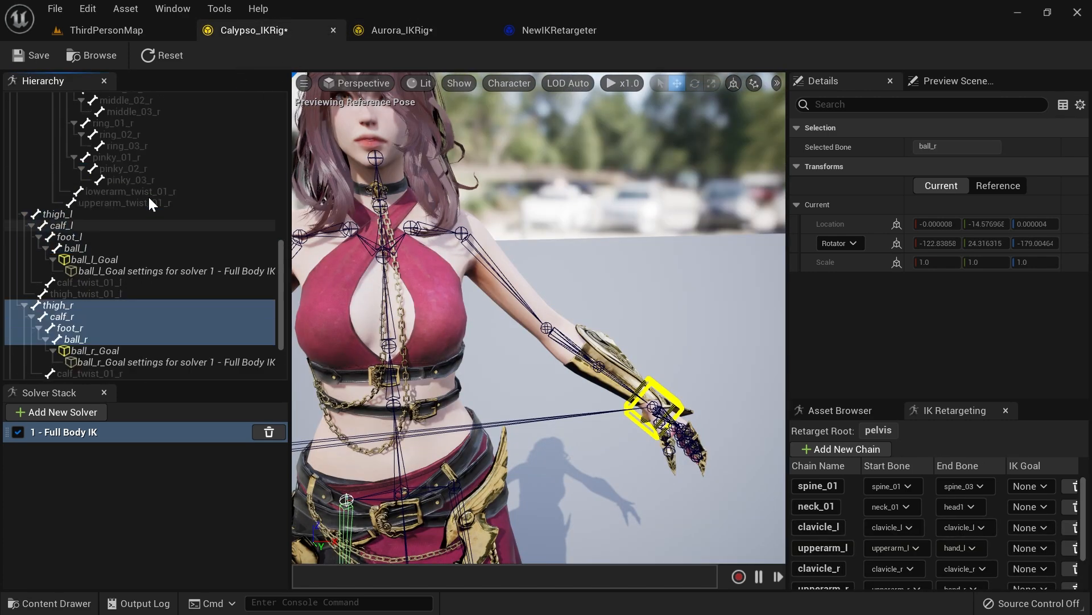
scroll(165, 191, up, 1)
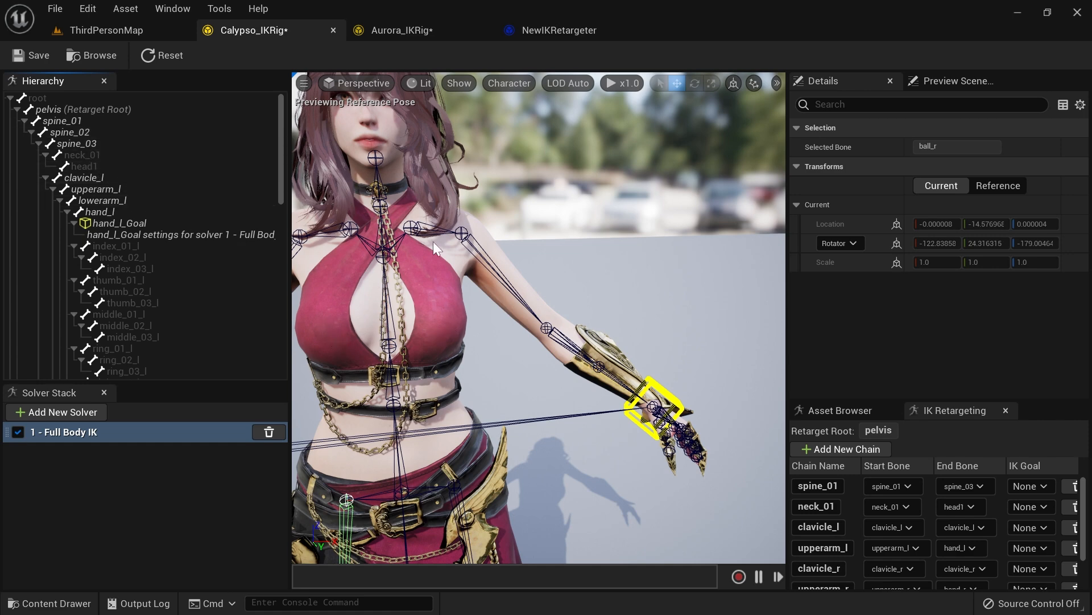
Step: Inspect the breast bones under spine_03 in Aurora's hierarchy, comparing with Calypso's rig
click(411, 35)
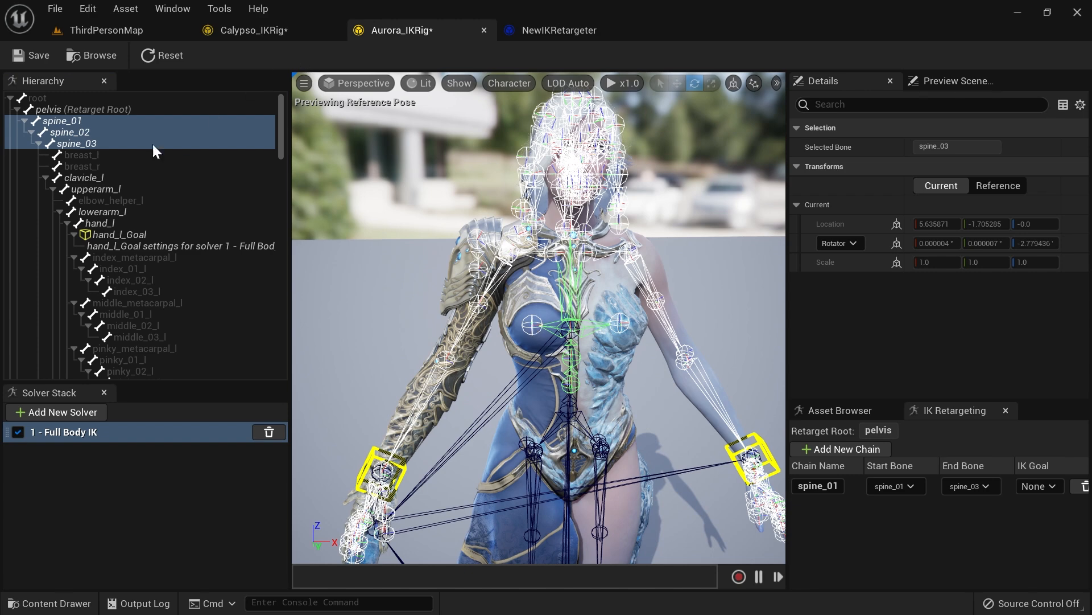
click(90, 153)
shift+click(94, 164)
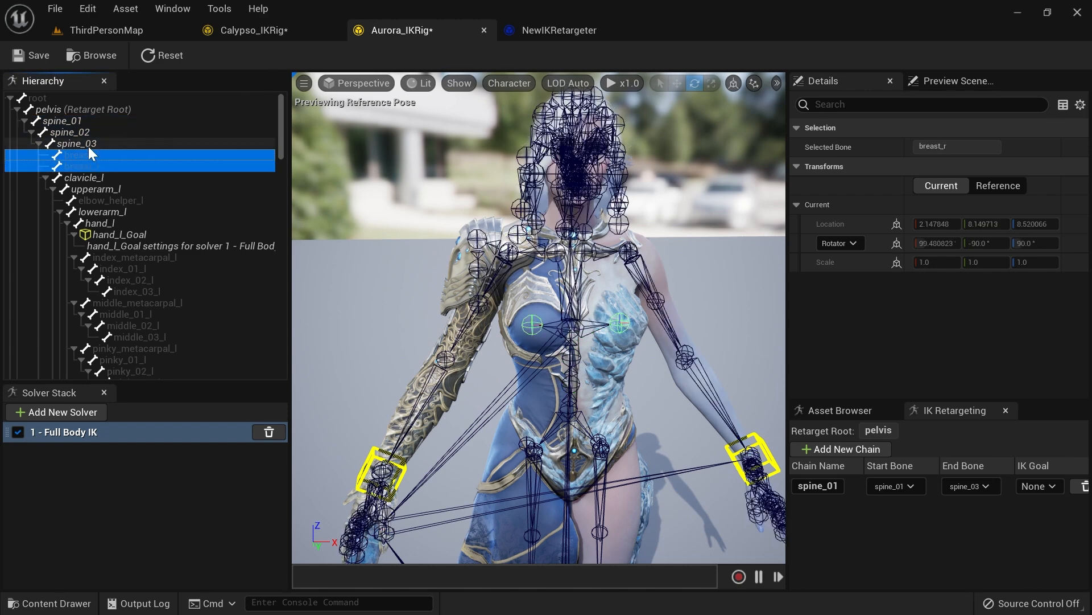
click(87, 148)
click(90, 155)
click(92, 165)
click(93, 158)
click(94, 165)
click(94, 158)
click(95, 164)
click(97, 159)
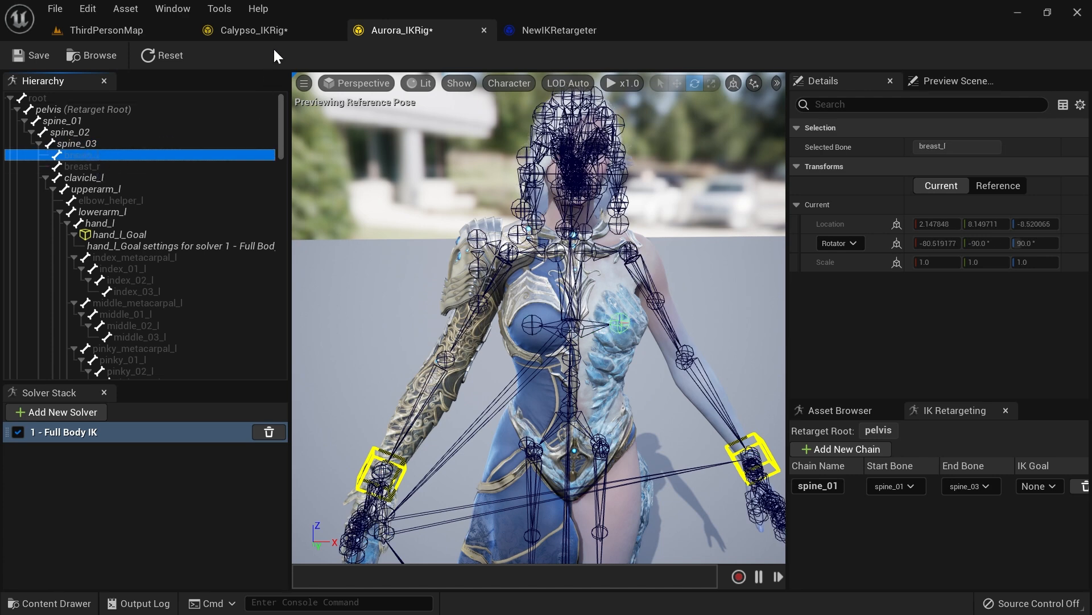
click(273, 39)
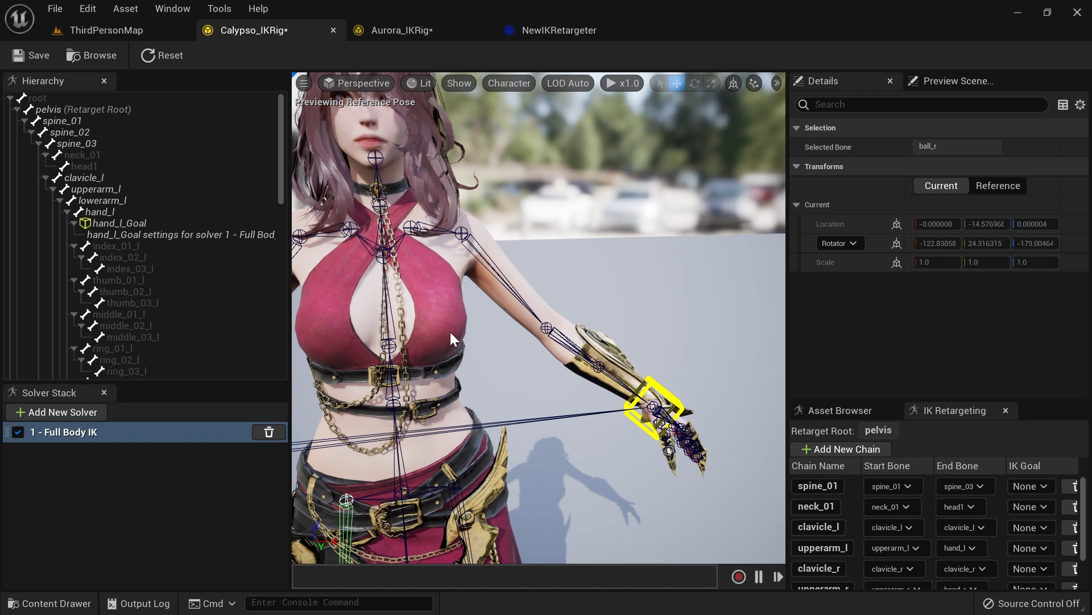
click(398, 33)
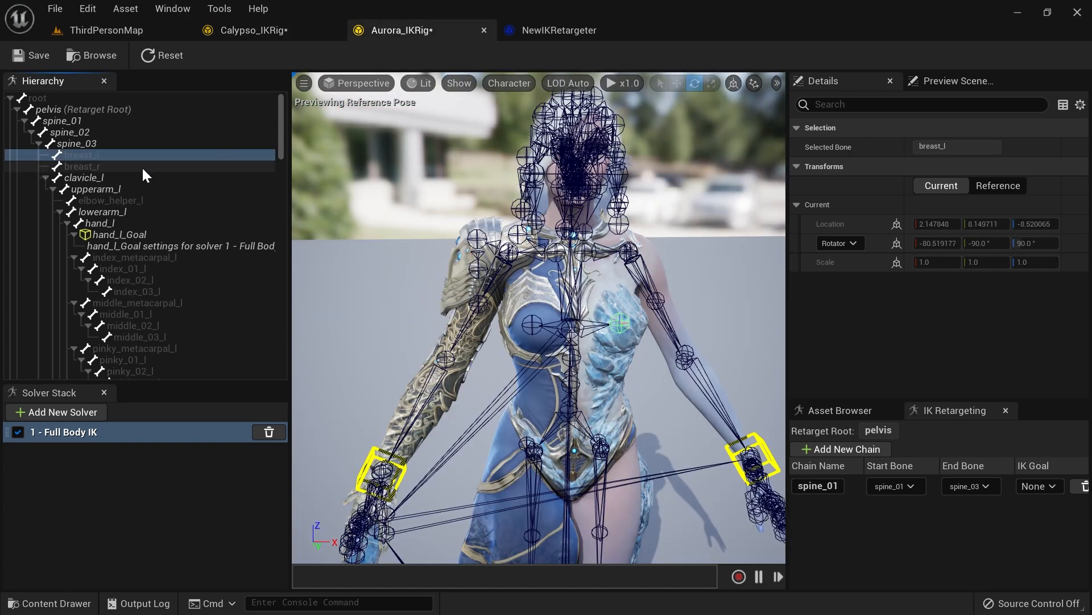
Step: Create a clavicle_l retarget chain on Aurora's rig with clavicle_l as both start and end bone
click(88, 178)
right_click(77, 178)
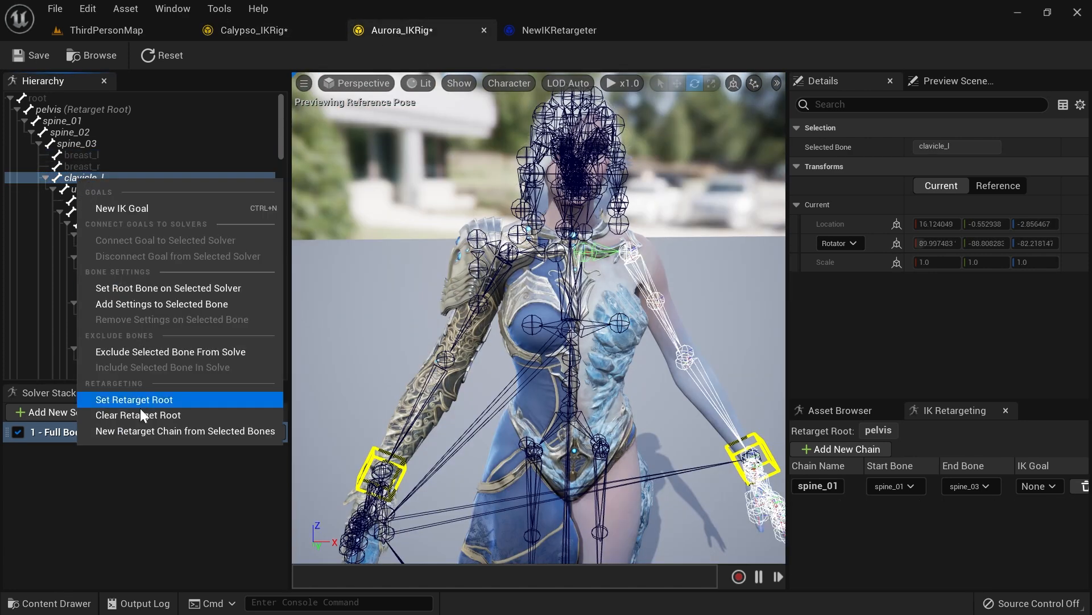
click(147, 430)
key(Return)
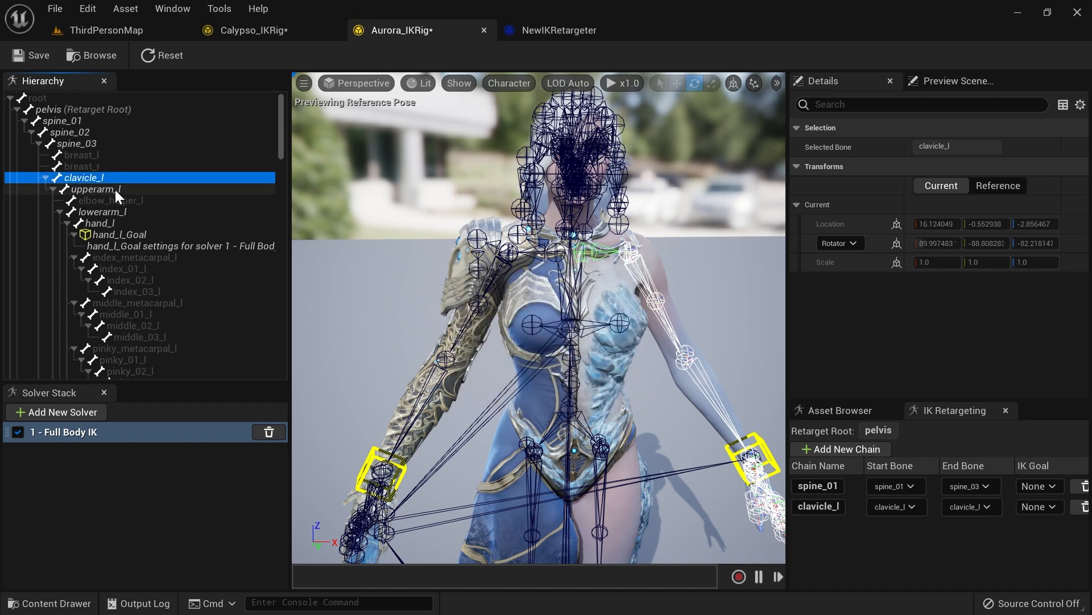
Step: Create an upperarm_l retarget chain on Aurora's rig from upperarm_l to hand_l
click(105, 190)
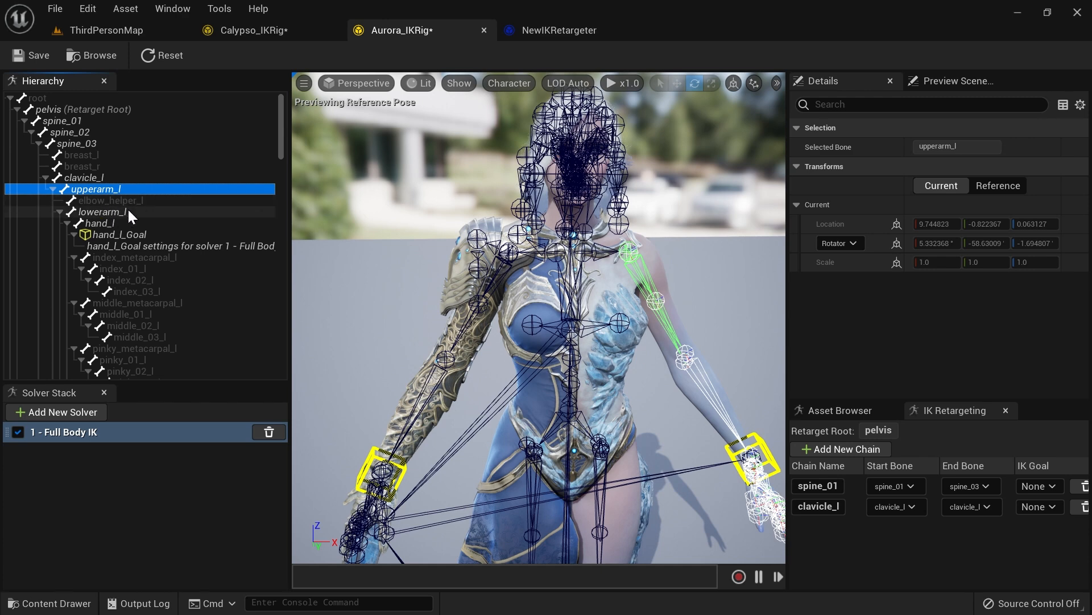
ctrl+click(117, 214)
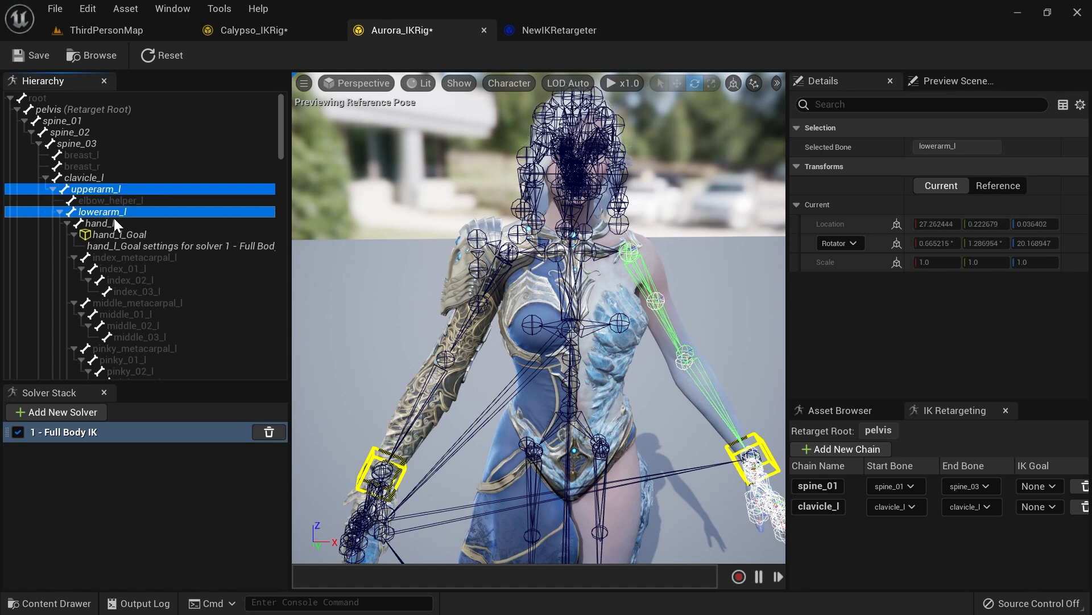
ctrl+click(109, 223)
right_click(105, 224)
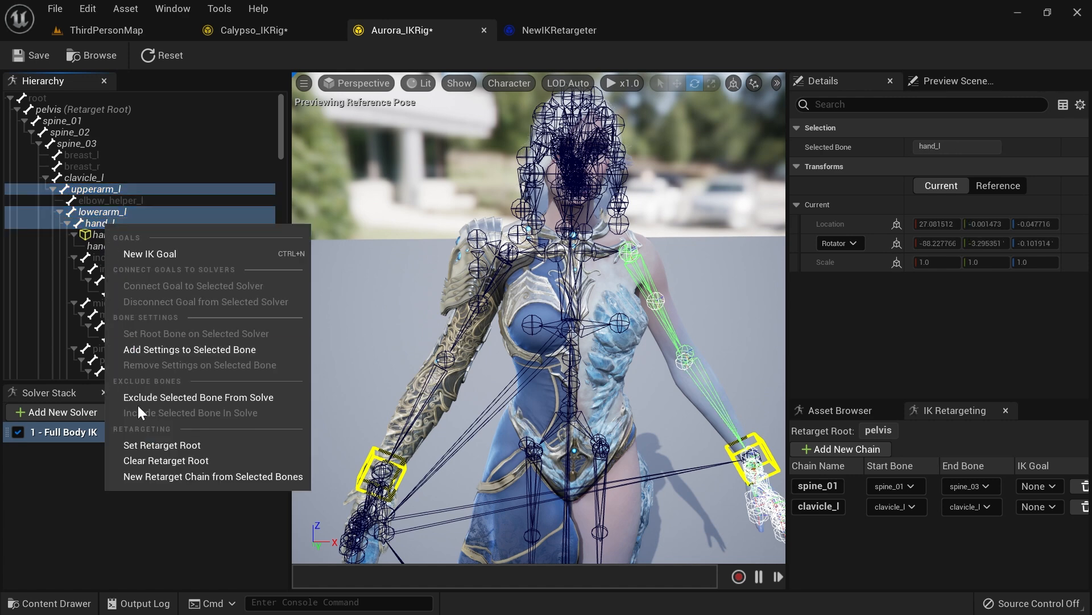
click(159, 483)
click(623, 398)
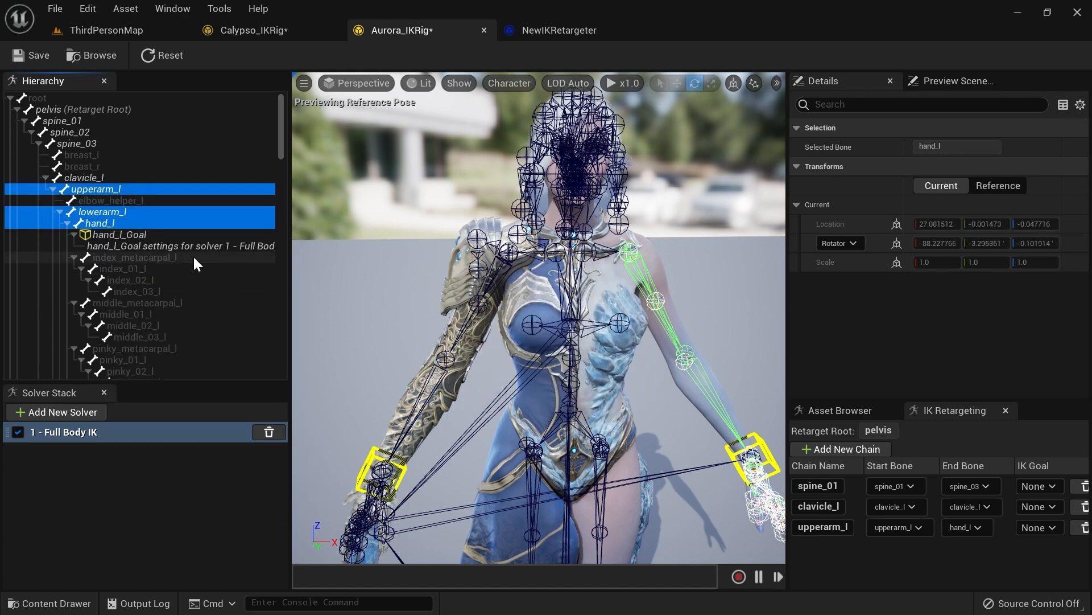
Step: Create a clavicle_r retarget chain on Aurora's rig with clavicle_r as both start and end bone
scroll(187, 253, down, 5)
scroll(171, 239, up, 5)
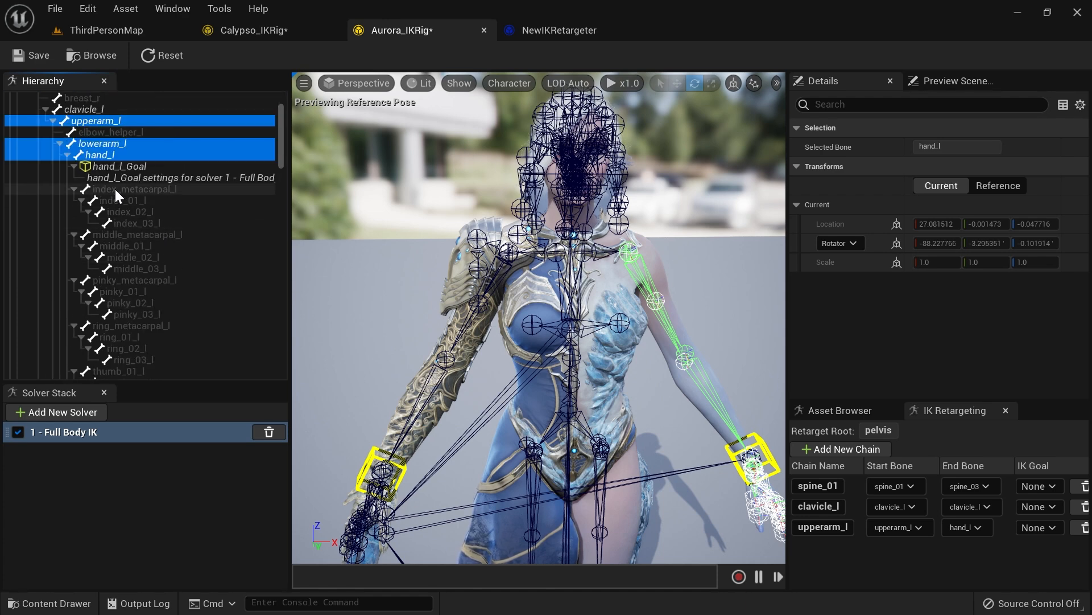
scroll(149, 205, down, 11)
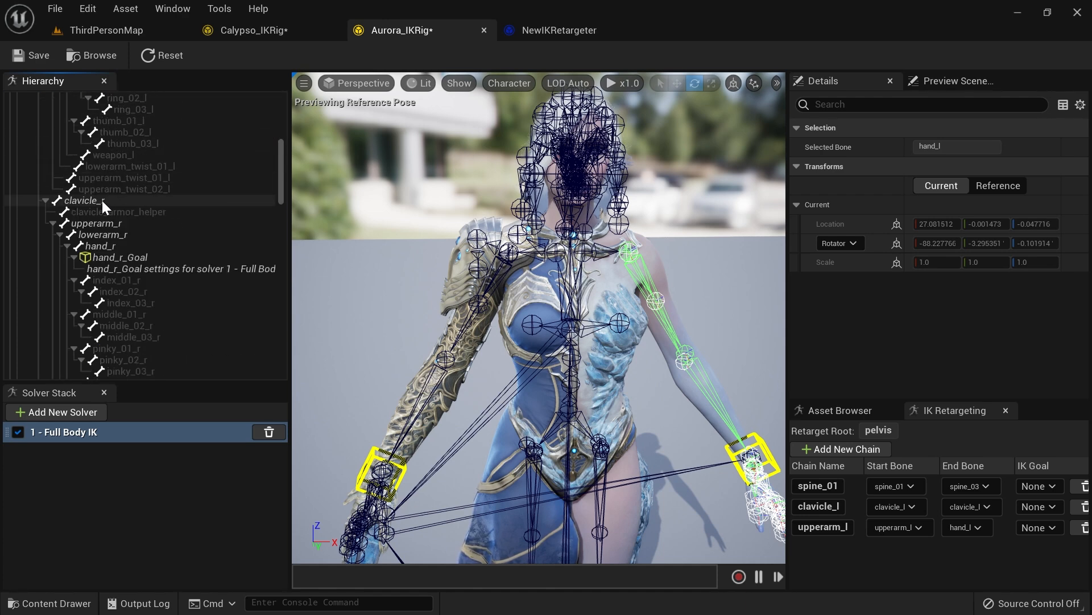
click(102, 200)
right_click(100, 200)
click(209, 453)
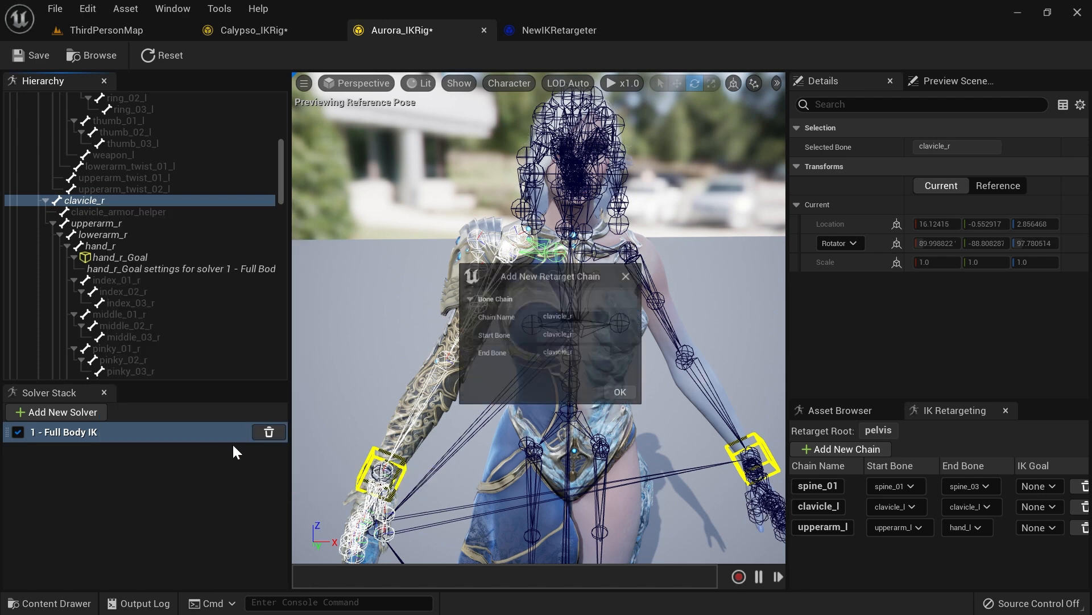
click(609, 397)
Step: Create an upperarm_r retarget chain on Aurora's rig from upperarm_r to hand_r
click(122, 224)
ctrl+click(123, 233)
ctrl+click(122, 245)
right_click(108, 222)
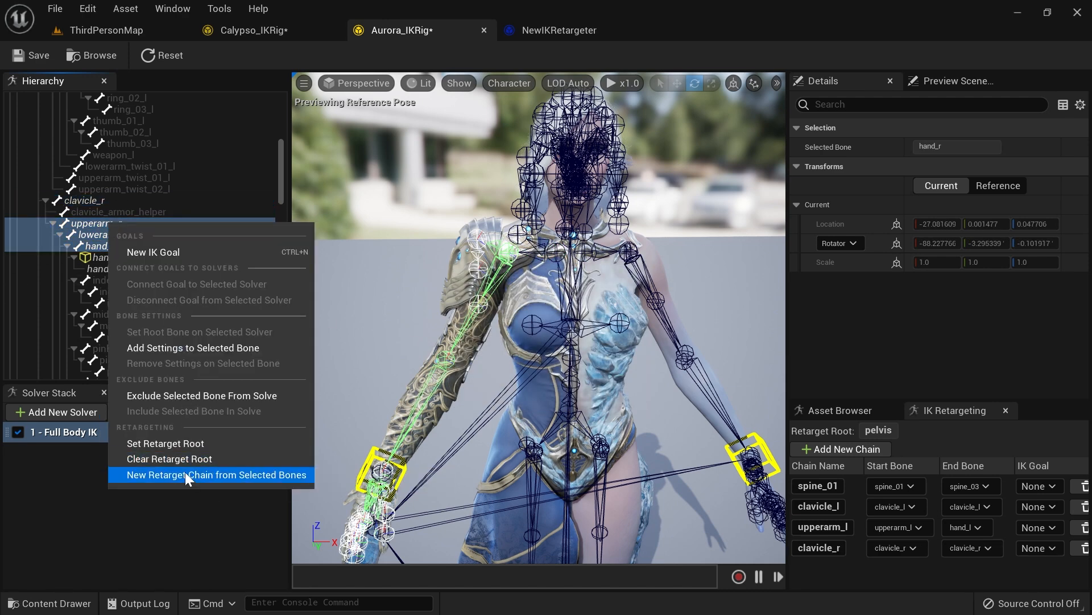
click(194, 474)
click(615, 395)
Step: Create a neck_01 retarget chain on Aurora's rig from neck_01 to head
scroll(125, 248, down, 10)
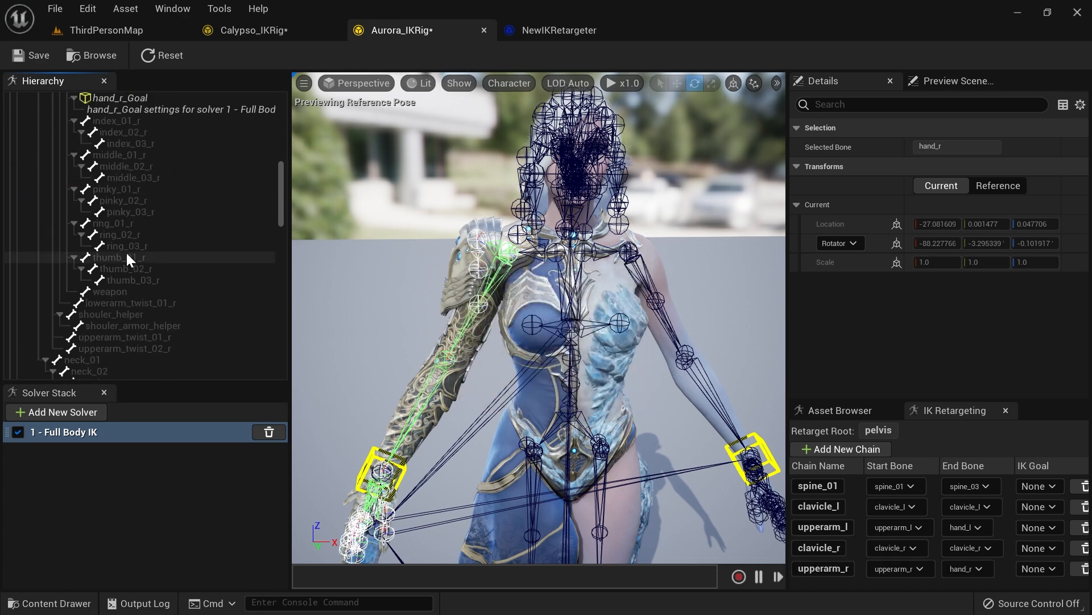
click(98, 158)
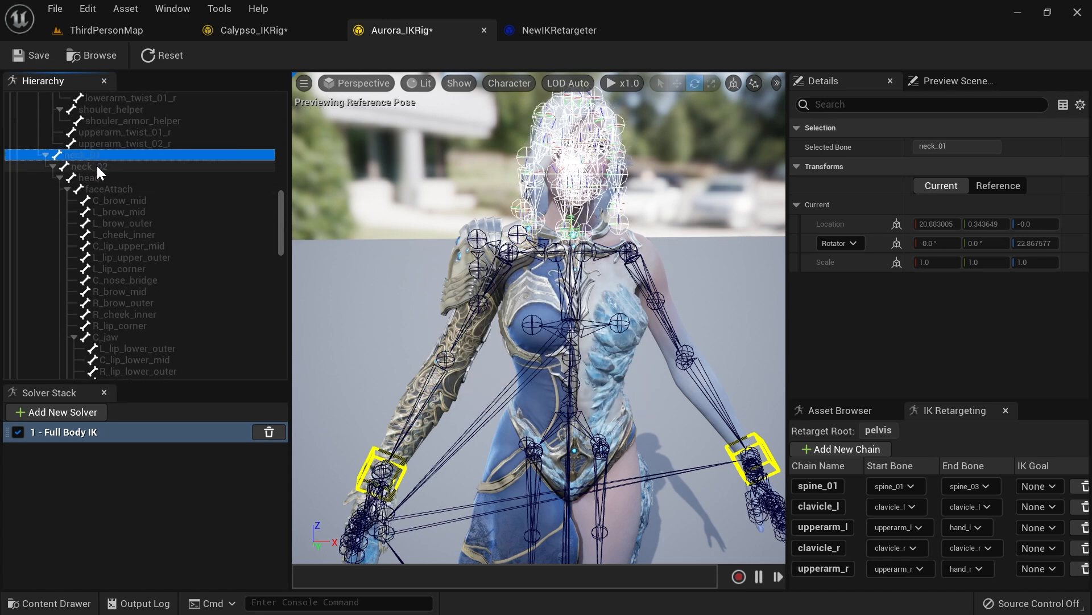
shift+click(98, 175)
right_click(98, 176)
click(186, 426)
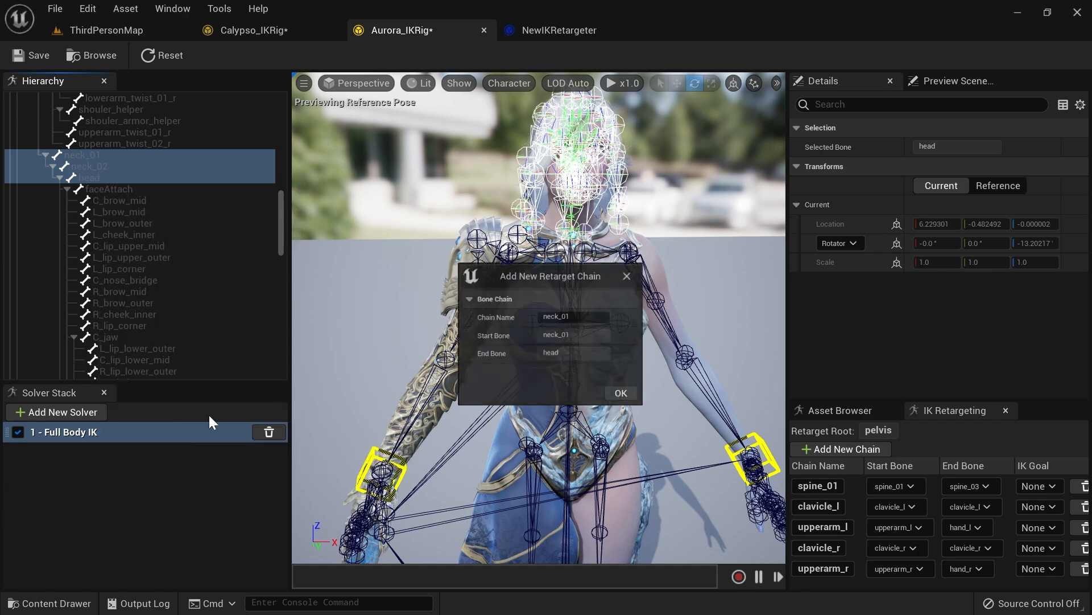
click(619, 398)
Step: Create a thigh_l retarget chain on Aurora's rig from thigh_l through calf_l and foot_l to ball_l
scroll(138, 285, down, 15)
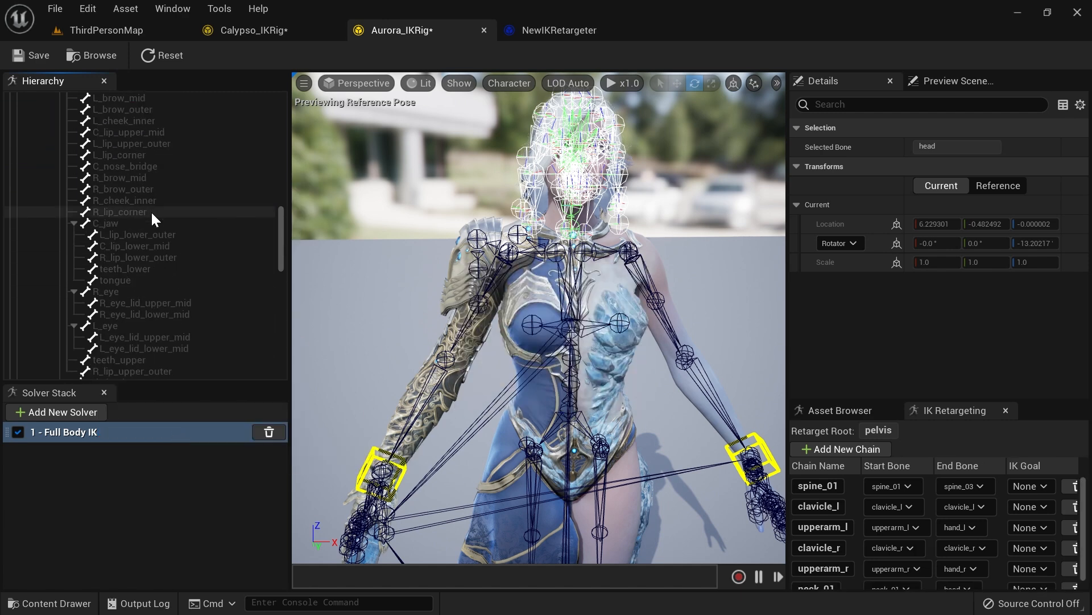
scroll(141, 203, down, 5)
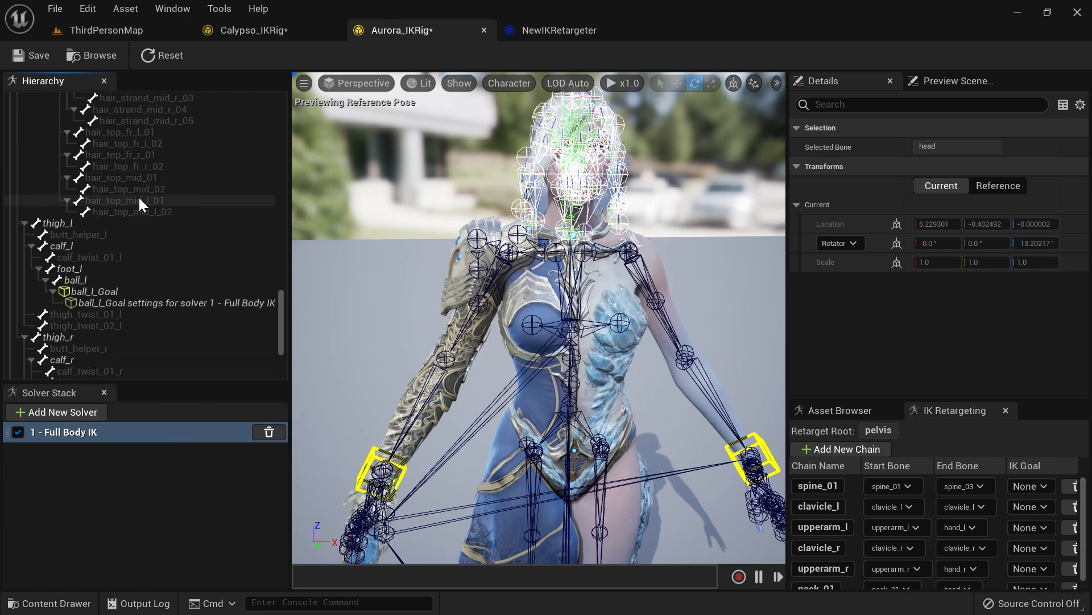
click(73, 225)
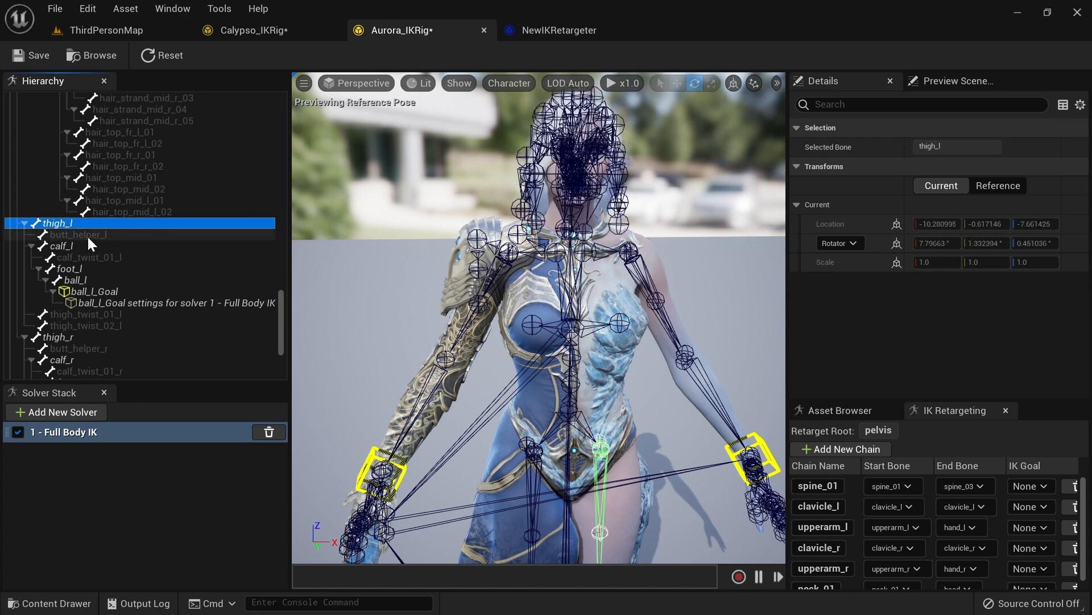
ctrl+click(73, 247)
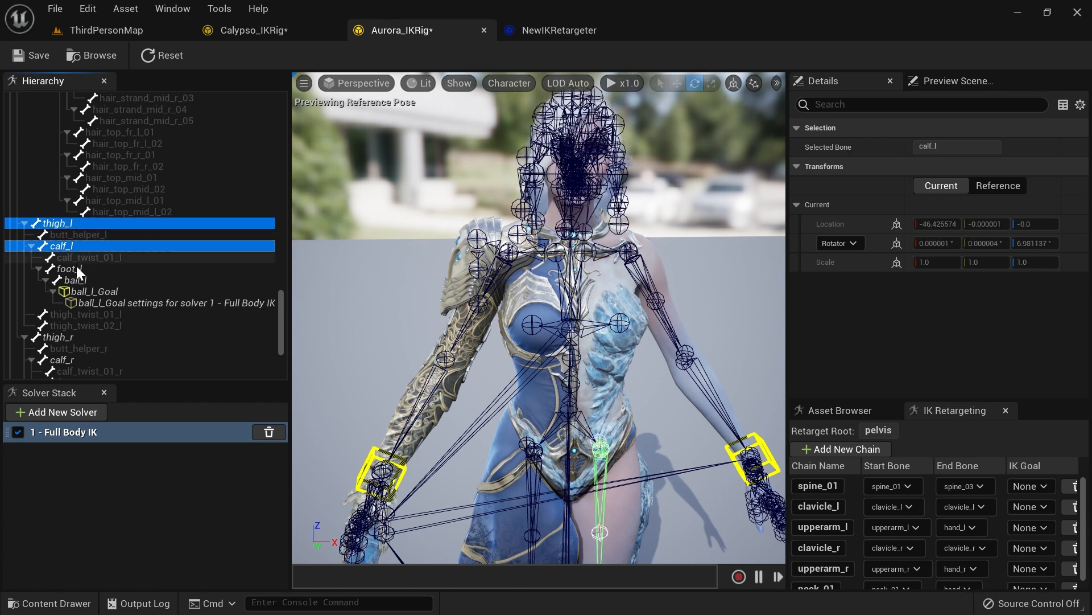
ctrl+click(77, 270)
ctrl+click(84, 278)
right_click(83, 278)
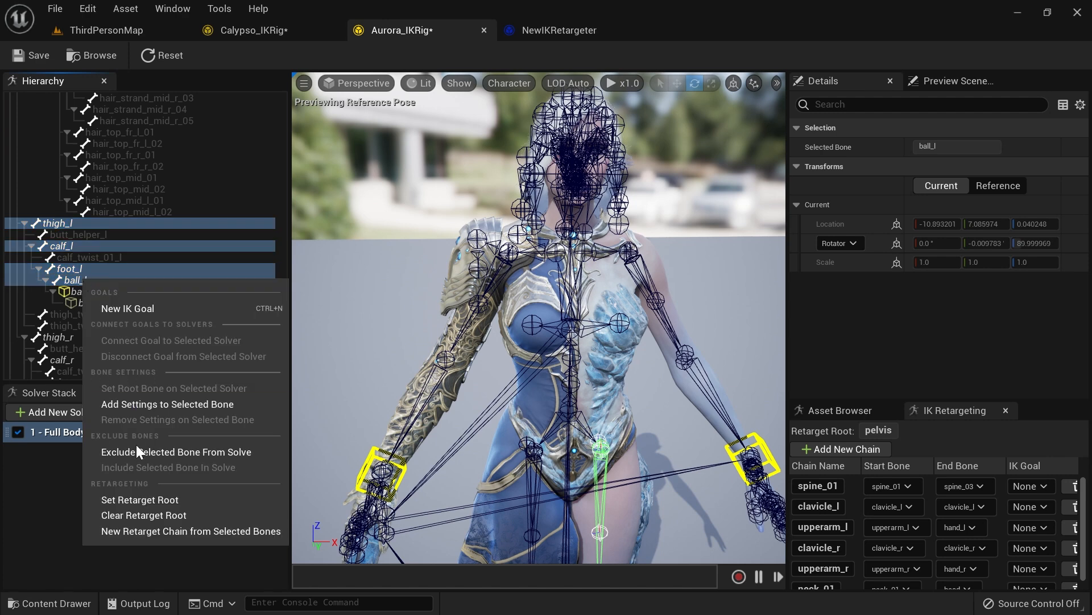
click(159, 531)
click(624, 400)
Step: Create a thigh_r retarget chain on Aurora's rig from thigh_r through calf_r and foot_r to ball_r
scroll(135, 292, down, 5)
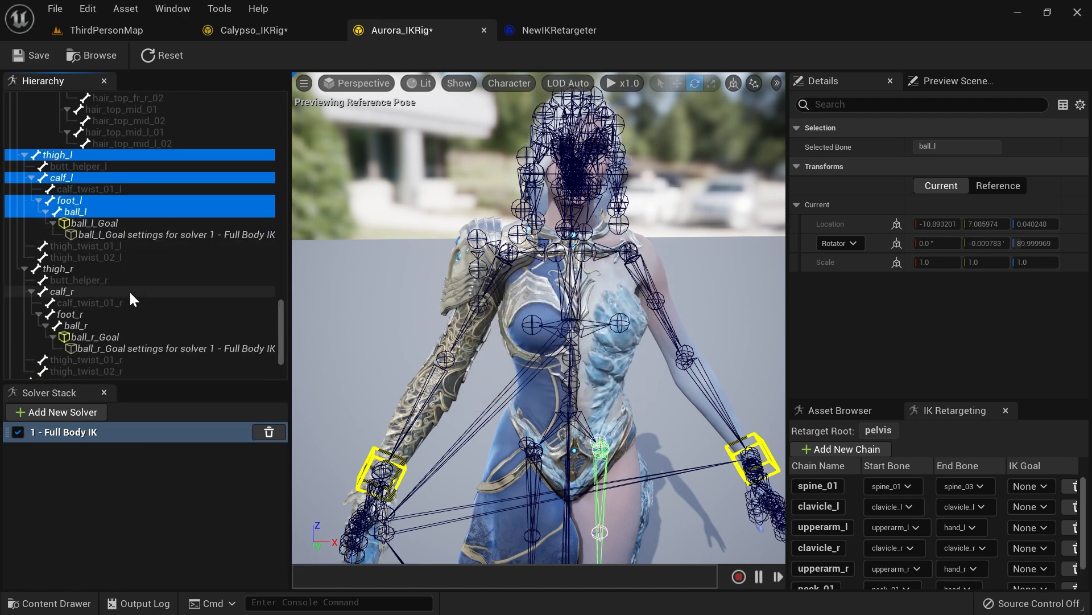
click(77, 247)
ctrl+click(75, 268)
ctrl+click(80, 291)
ctrl+click(85, 303)
right_click(80, 305)
click(162, 556)
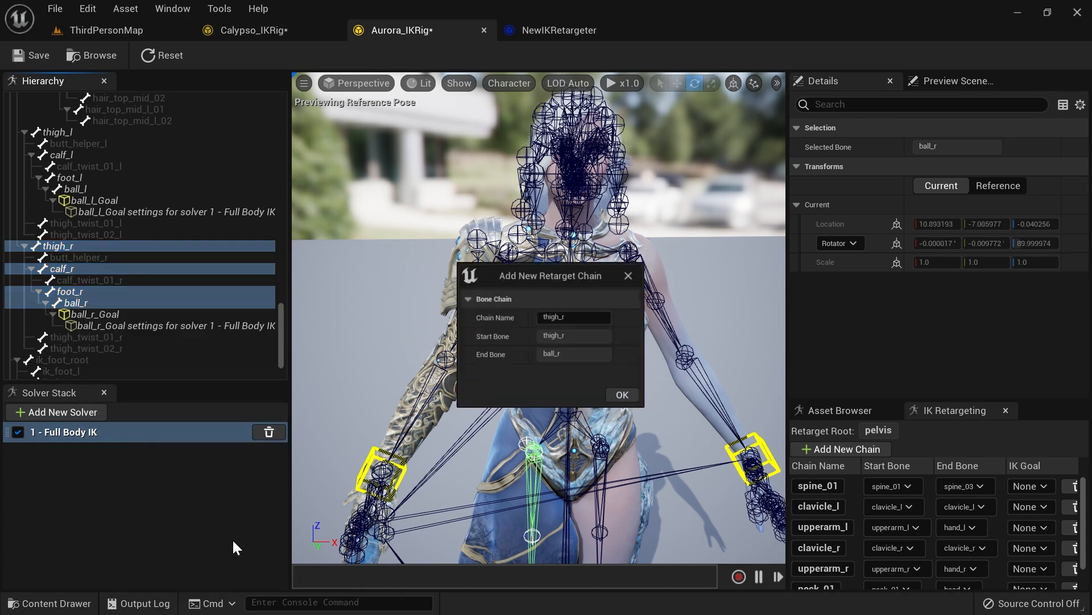
click(623, 398)
Step: Auto-map the retarget chains between Calypso and Aurora in the IK Retargeter
scroll(196, 292, down, 4)
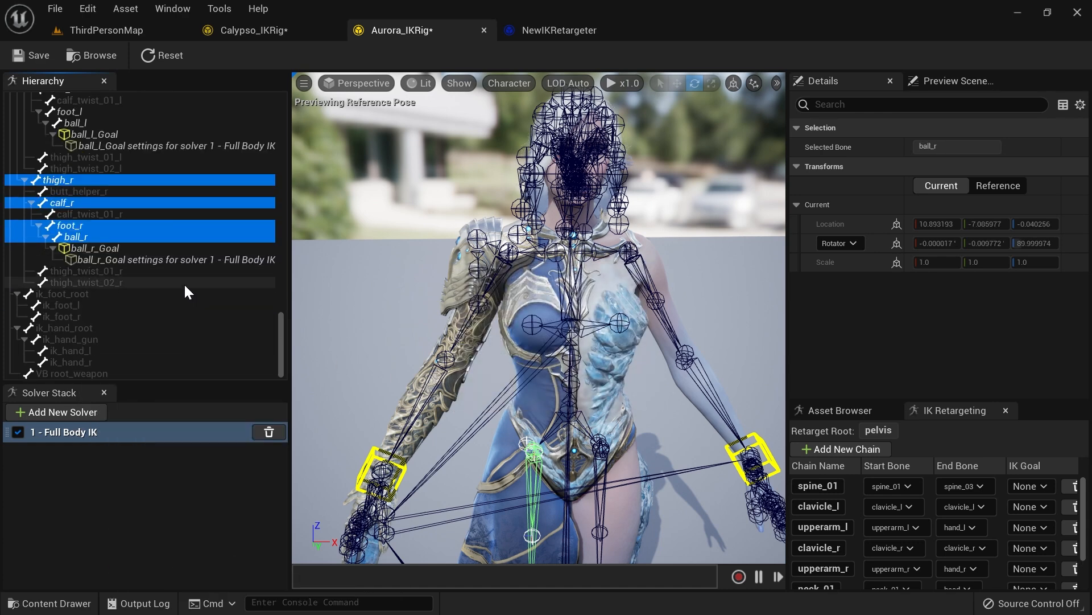
scroll(174, 276, up, 6)
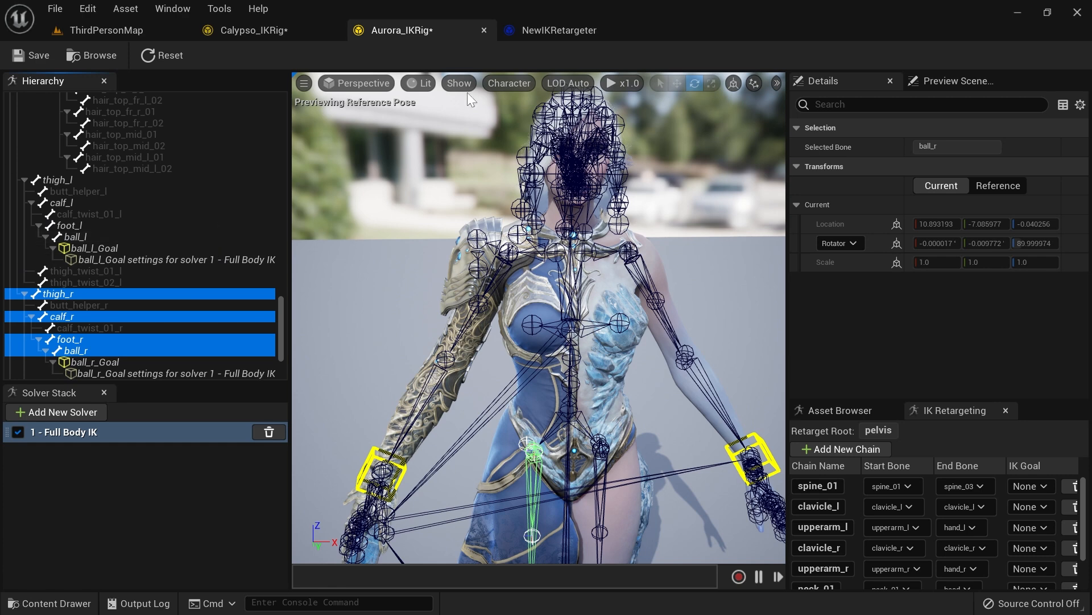
click(542, 33)
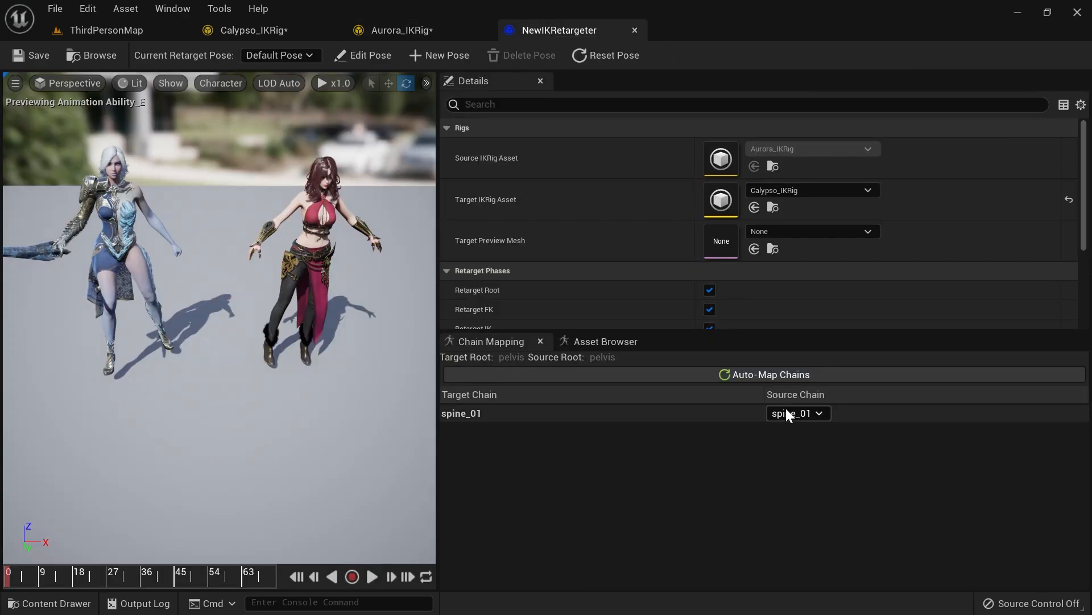
click(764, 374)
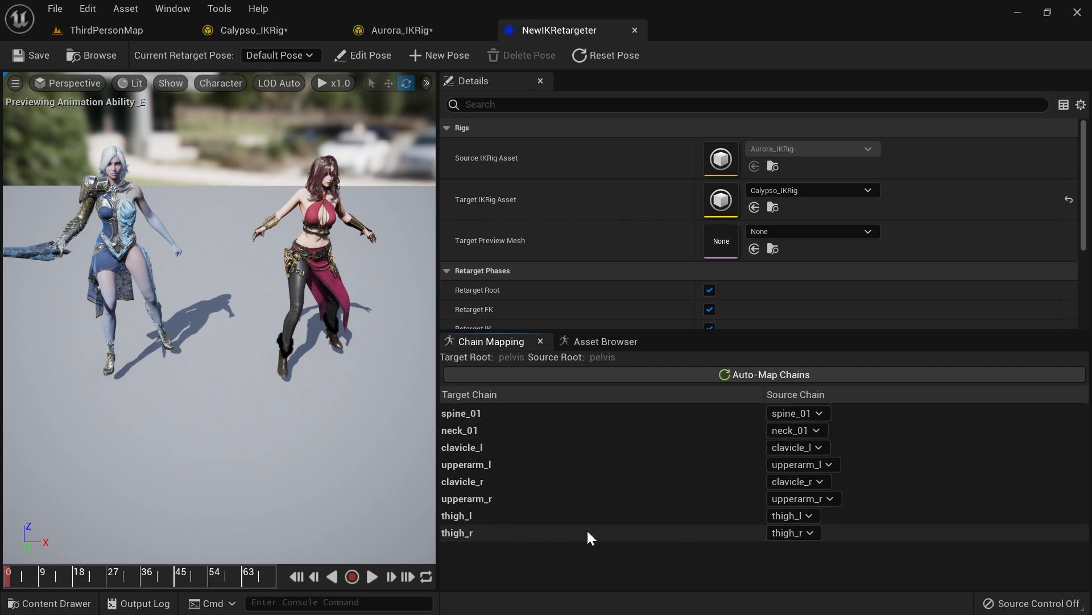
Step: Scrub through the previewed animation and orbit the viewport to inspect Calypso's retargeted motion
click(372, 576)
click(18, 576)
drag(17, 575, 53, 576)
right_drag(228, 342, 228, 256)
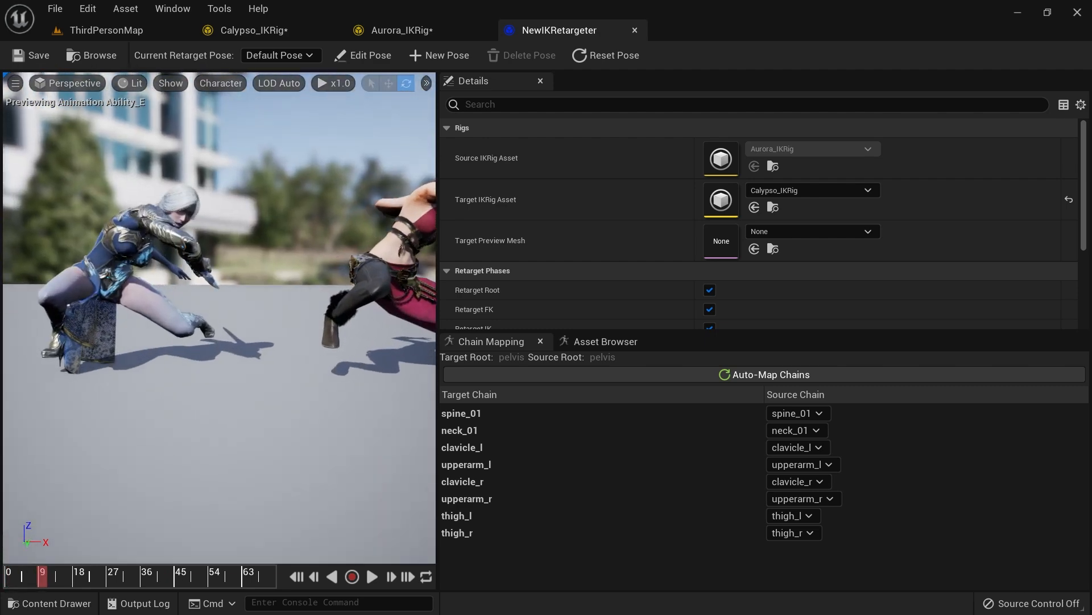
drag(264, 442, 264, 455)
drag(47, 575, 75, 575)
drag(101, 538, 101, 489)
right_drag(101, 490, 388, 324)
right_drag(228, 319, 131, 352)
right_drag(352, 312, 336, 312)
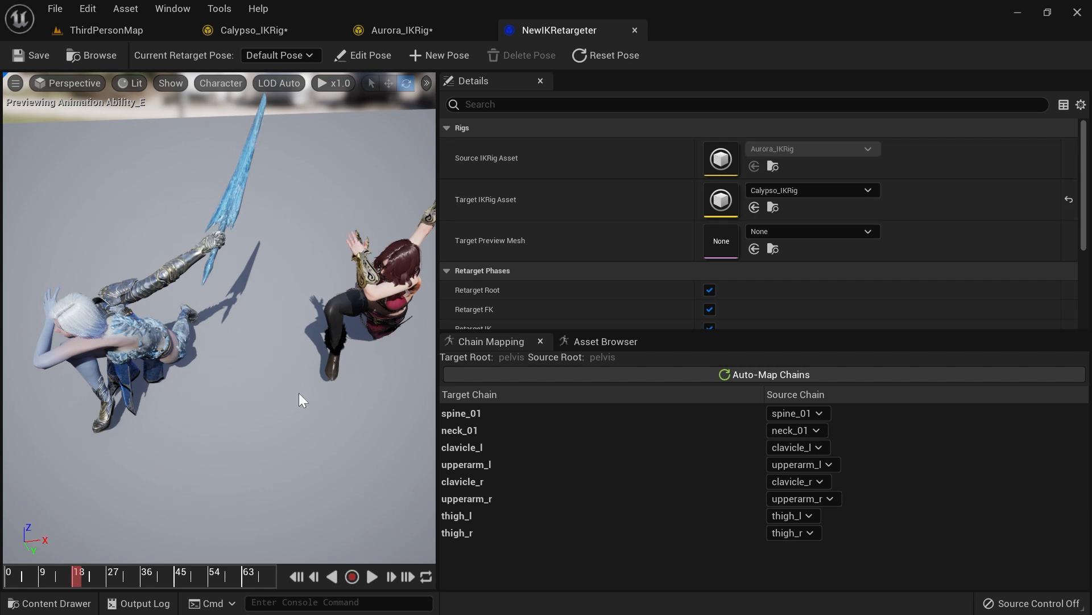
Step: Preview the Primary_Attack_A animation from the retargeter's asset browser
click(602, 340)
scroll(538, 449, down, 20)
scroll(538, 449, down, 20)
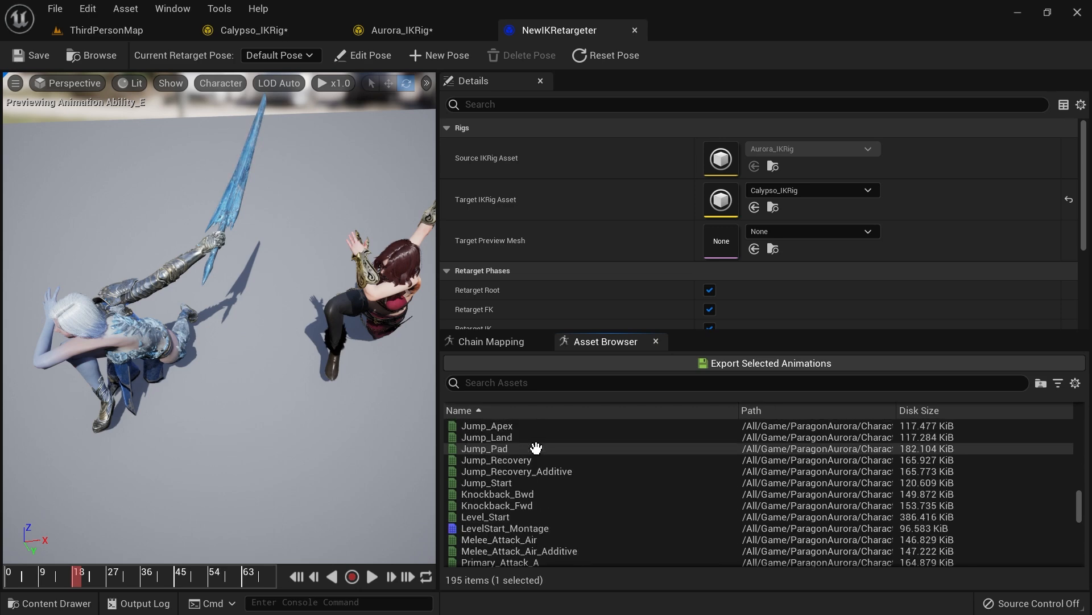
scroll(536, 449, down, 3)
click(500, 471)
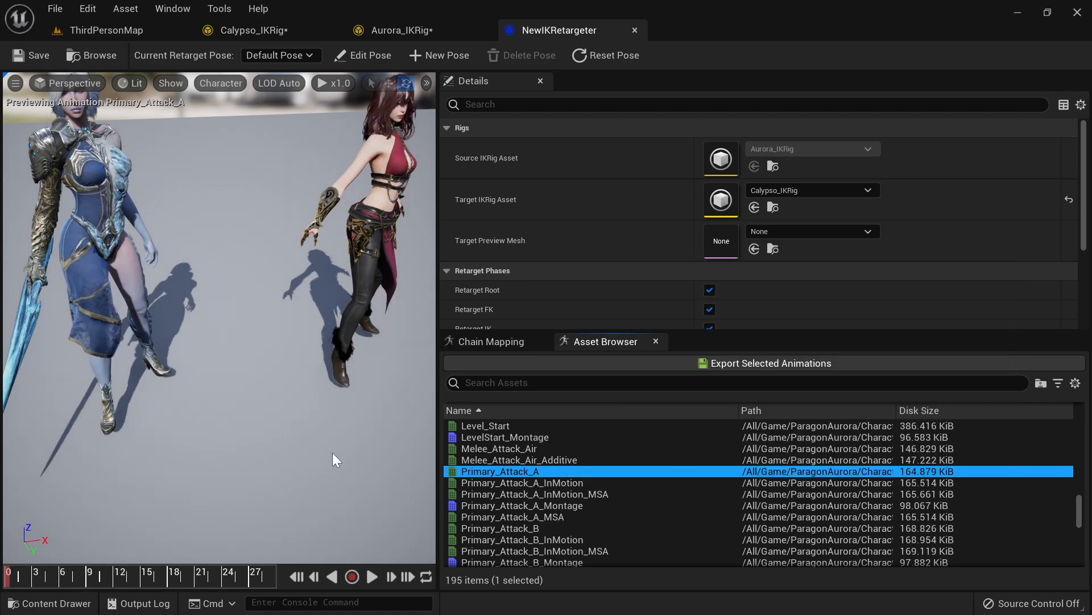
Step: Scrub the Primary_Attack_A timeline and orbit the viewport to compare both characters' poses
key(s)
right_drag(122, 506, 114, 460)
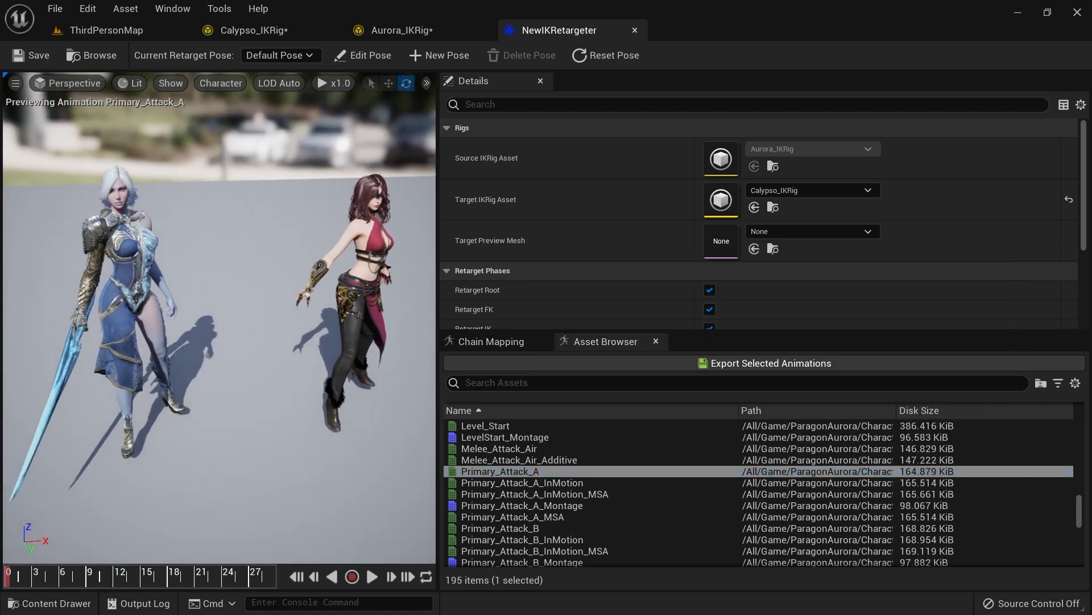
drag(29, 569, 83, 576)
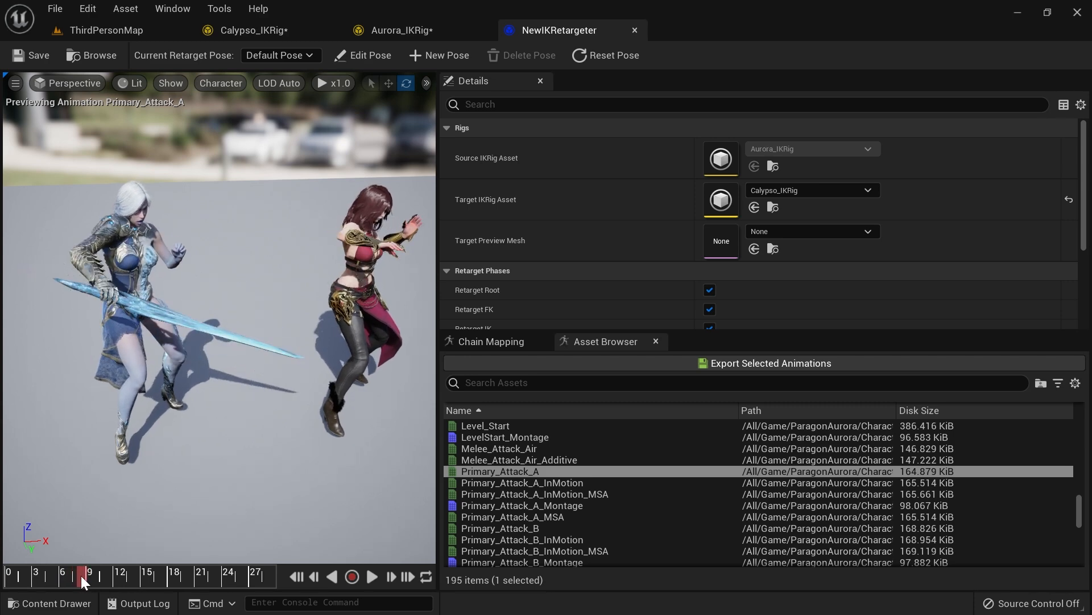
key(a)
right_drag(185, 490, 219, 424)
key(a)
key(d)
right_drag(336, 419, 305, 438)
key(s)
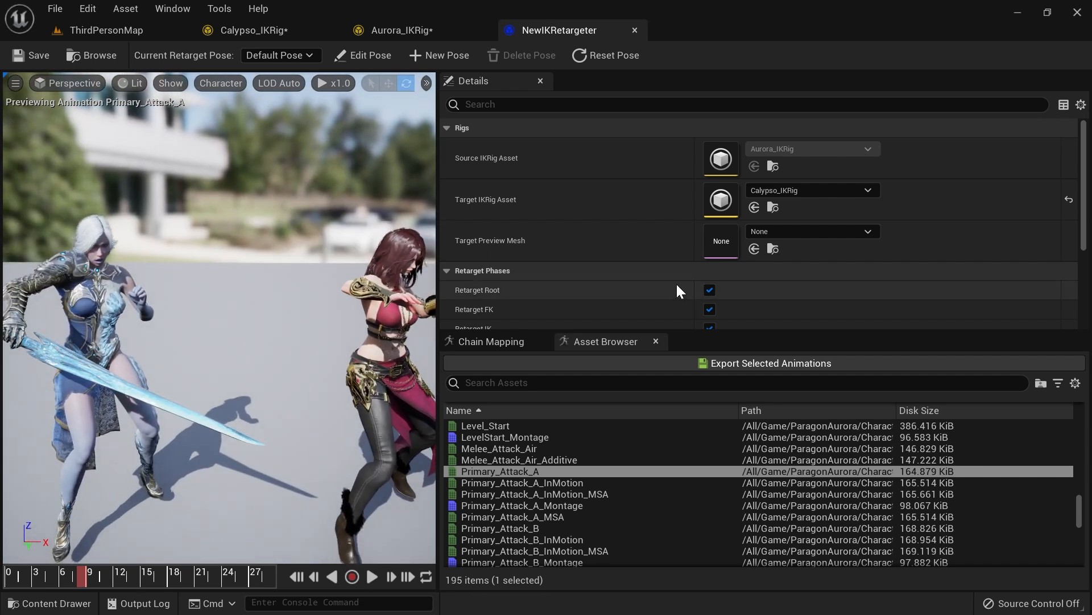
Step: Set the Target Actor Offset to 0 so Calypso overlaps Aurora
scroll(676, 282, down, 3)
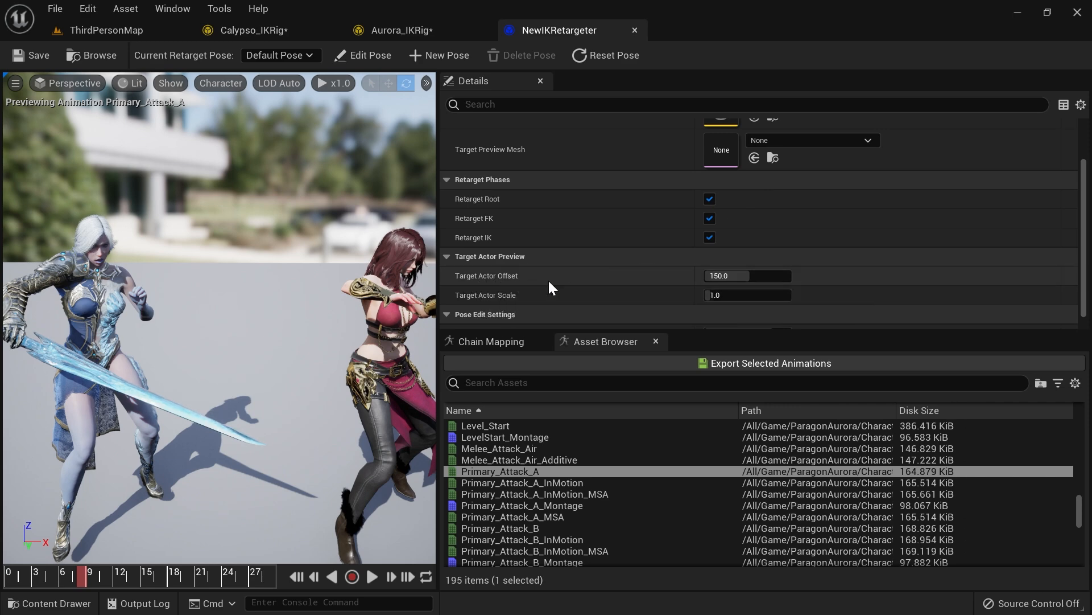
drag(727, 276, 683, 275)
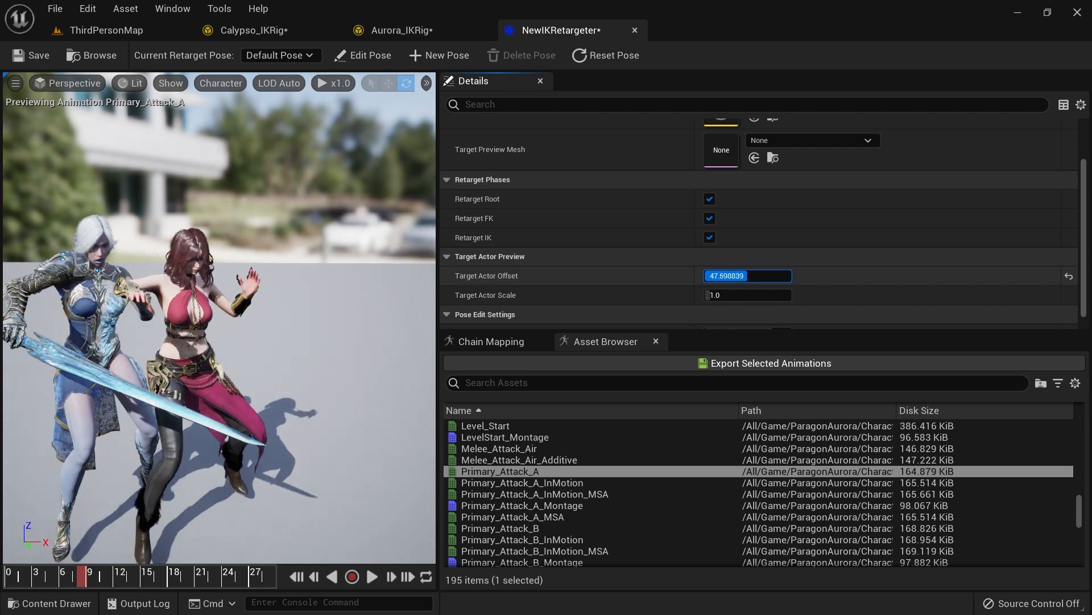
text(0)
key(Return)
Step: Orbit around the overlapping characters to compare the retargeted pose with the source
right_drag(261, 307, 293, 364)
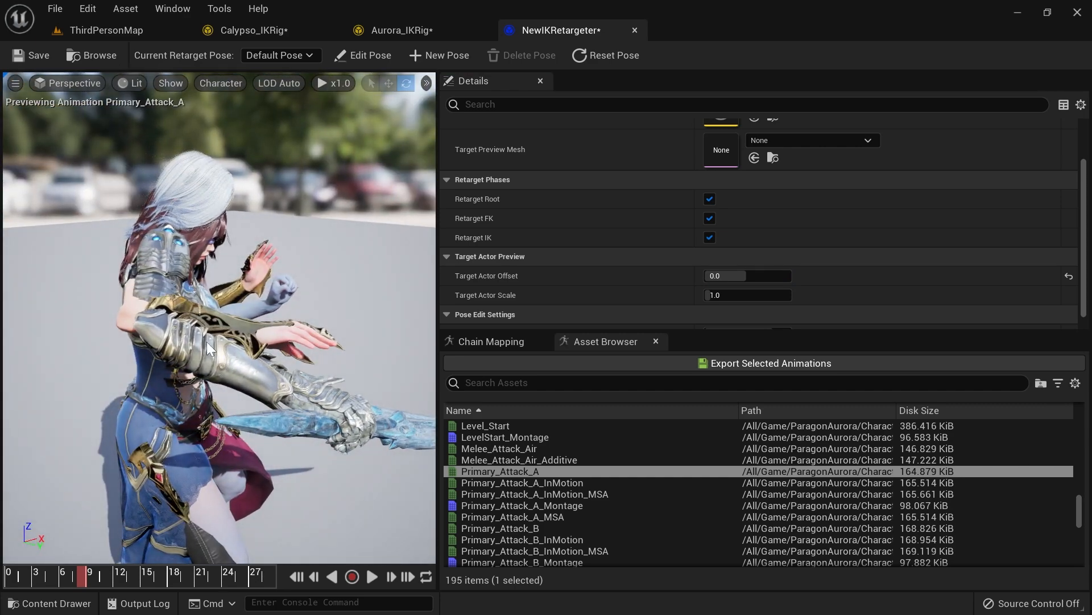
right_drag(155, 331, 91, 330)
right_drag(309, 350, 244, 290)
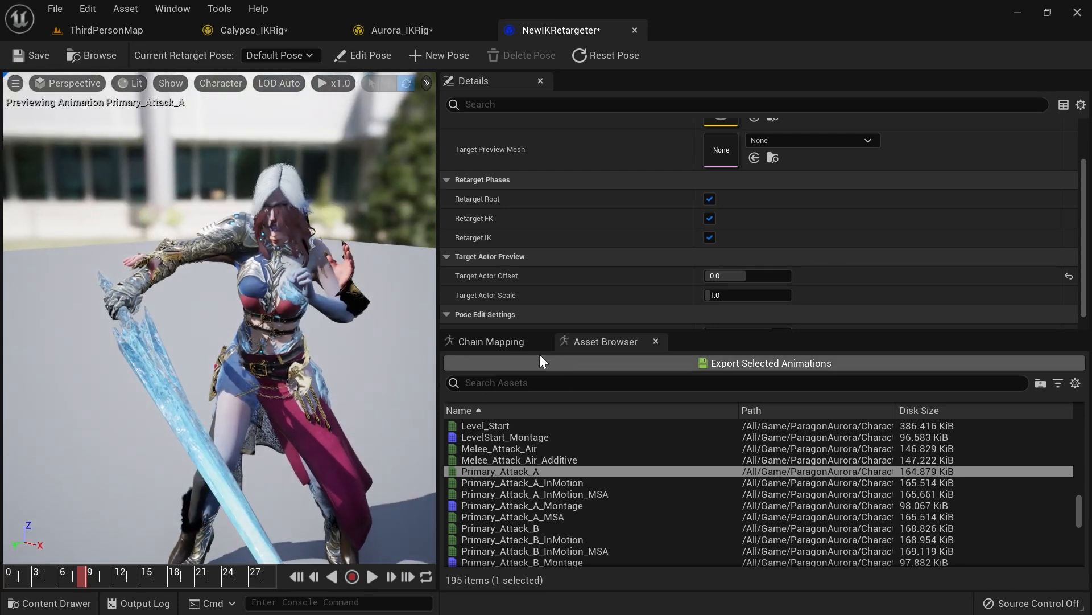
Step: Set the Target Actor Offset to 100 and reopen the chain mapping list
click(509, 343)
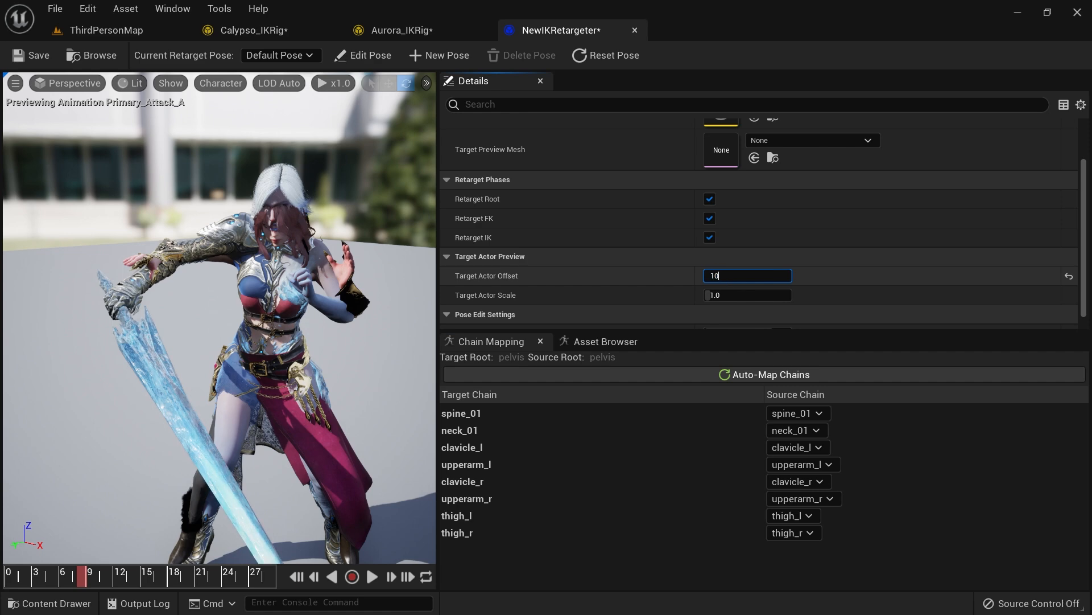
text(0)
key(Return)
right_drag(245, 319, 330, 339)
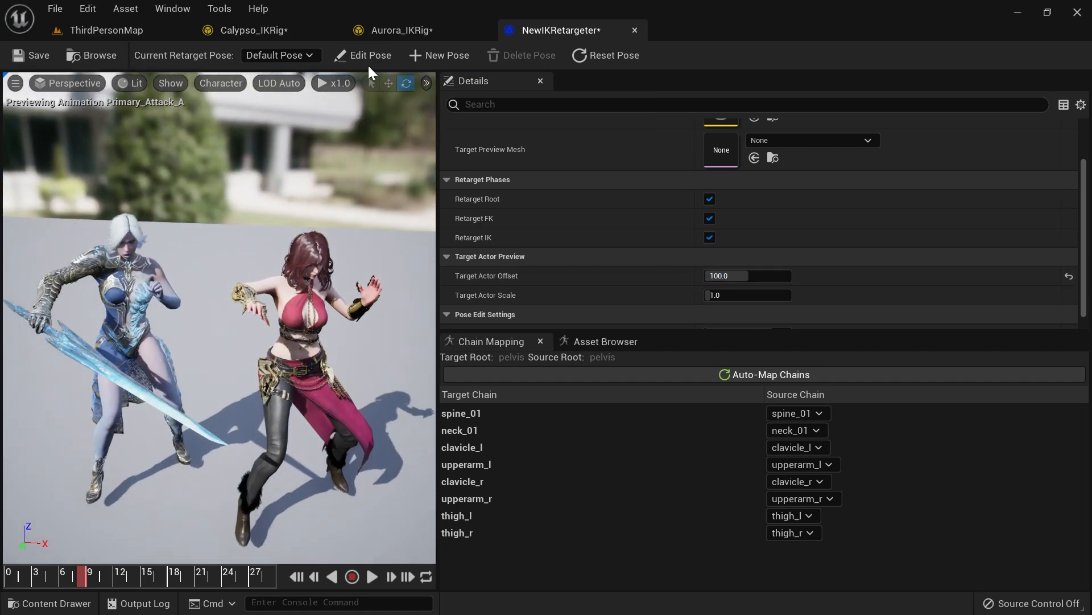
Step: Review Calypso's retarget chain list and IK goal settings alongside its skeleton
click(299, 33)
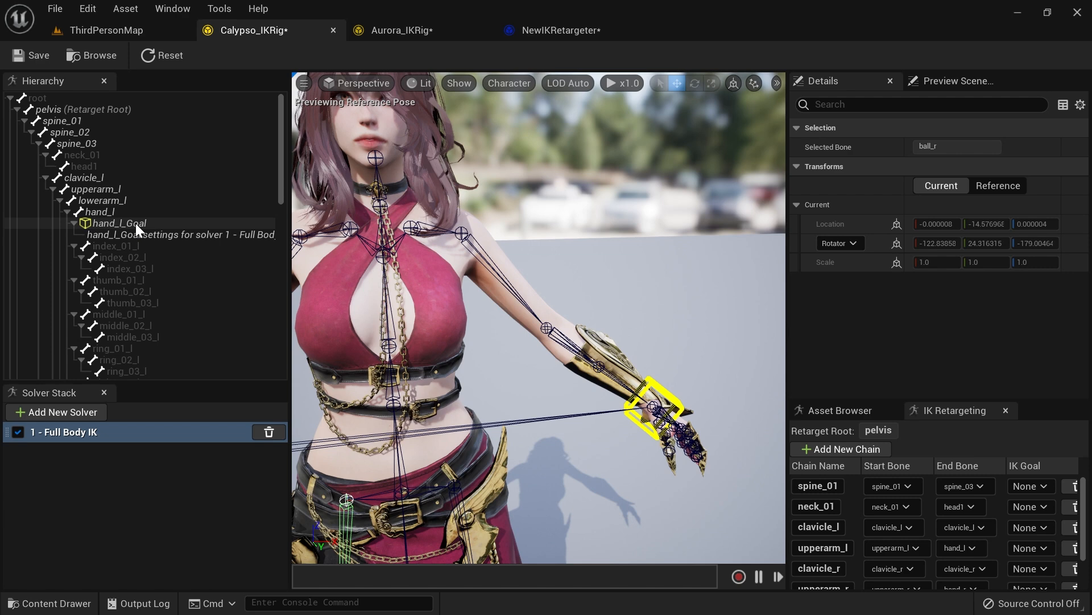
right_drag(553, 252, 532, 258)
scroll(553, 252, down, 5)
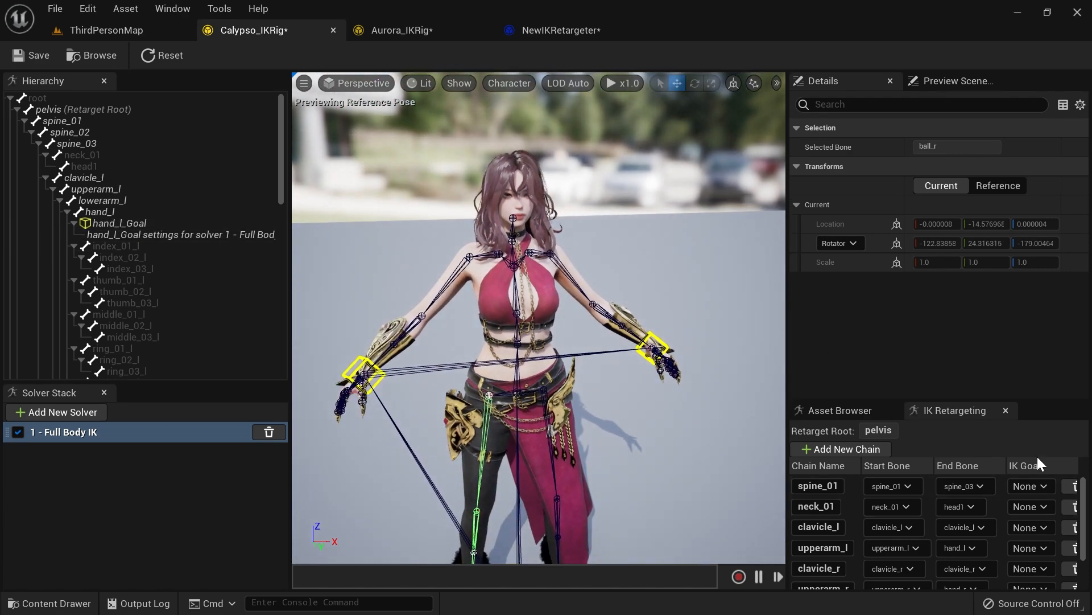
drag(1041, 400, 1018, 302)
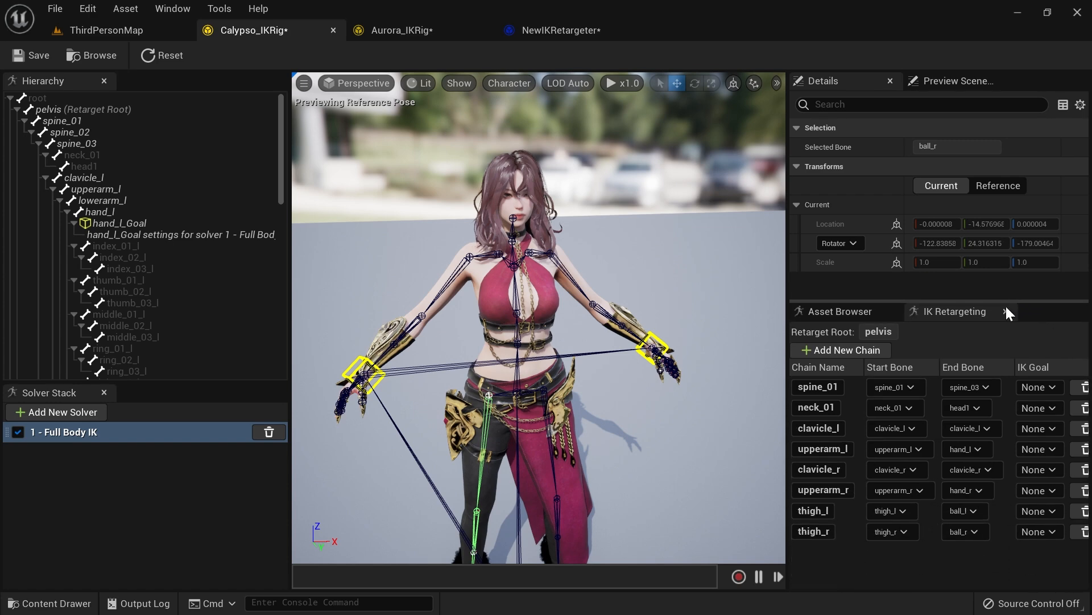
drag(788, 290, 724, 290)
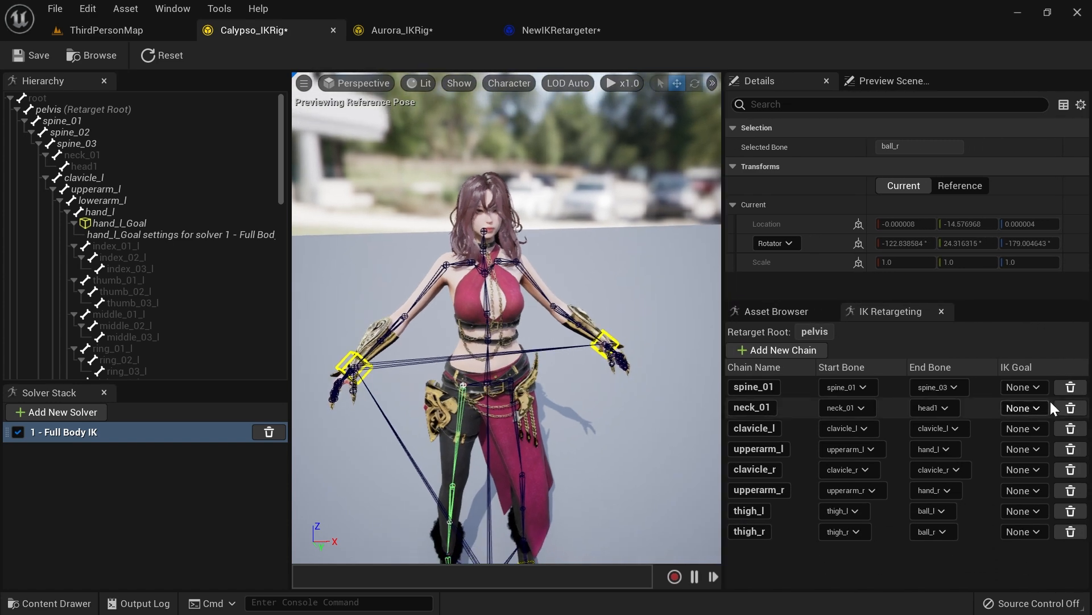
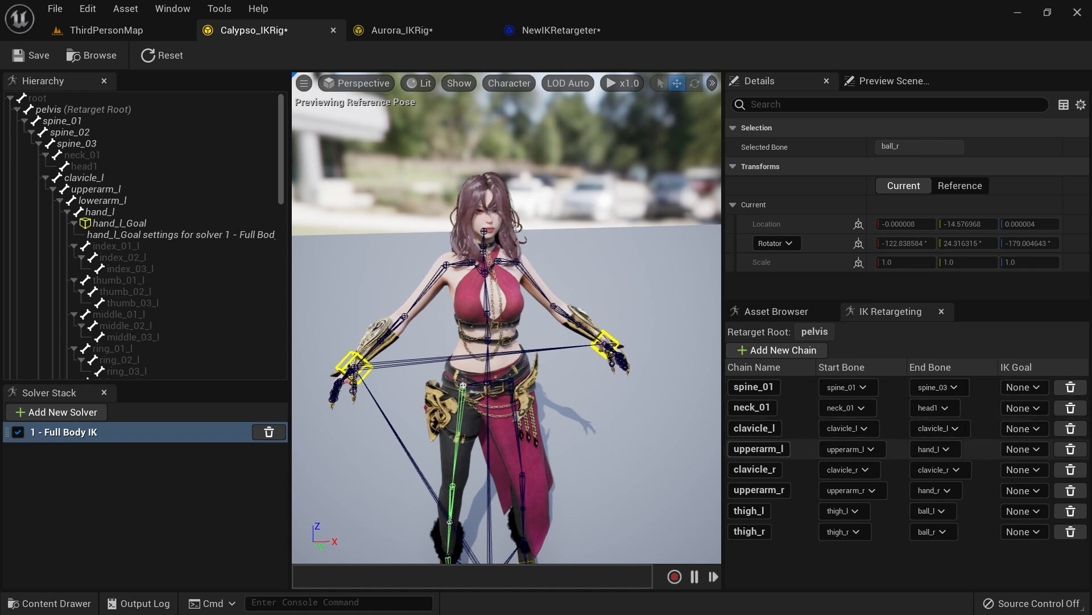
Step: Assign hand_l_Goal, hand_r_Goal, ball_l_Goal and ball_r_Goal as IK goals of the upperarm_l, upperarm_r, thigh_l and thigh_r chains, then save
click(1019, 449)
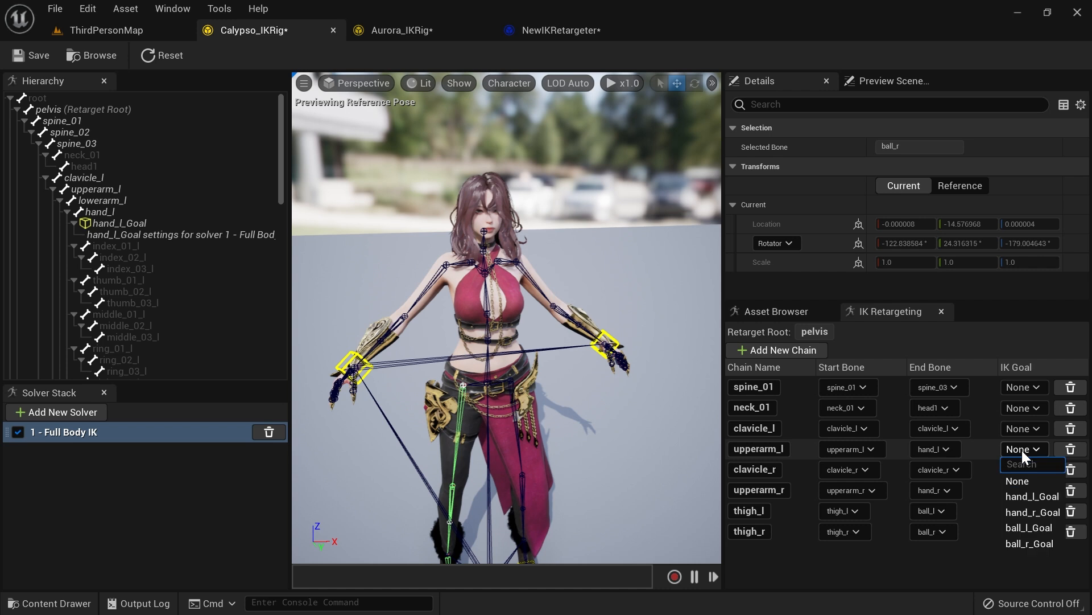
click(1018, 496)
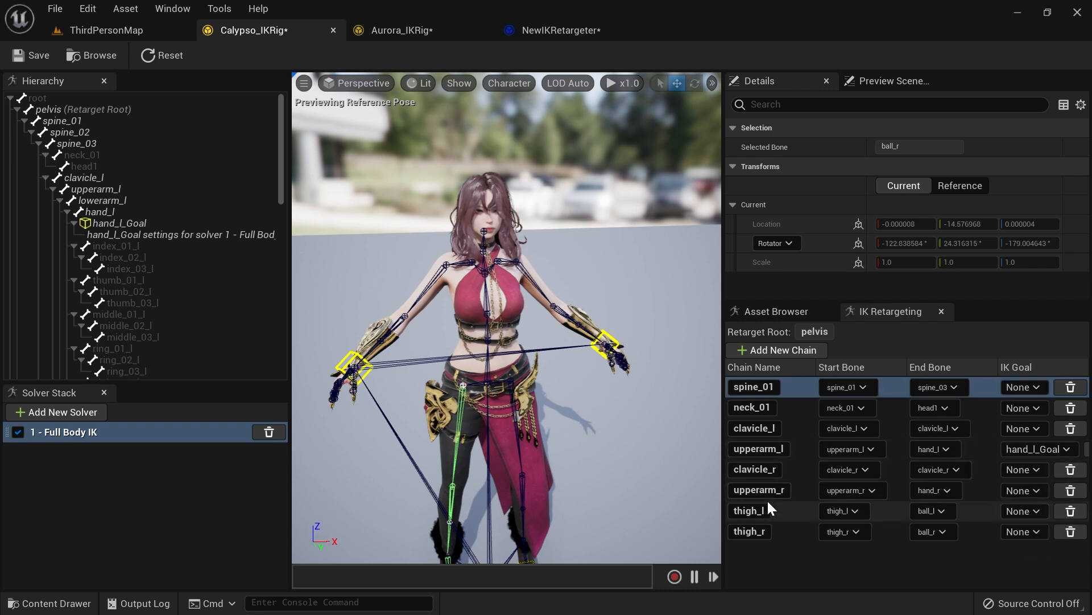
click(1024, 490)
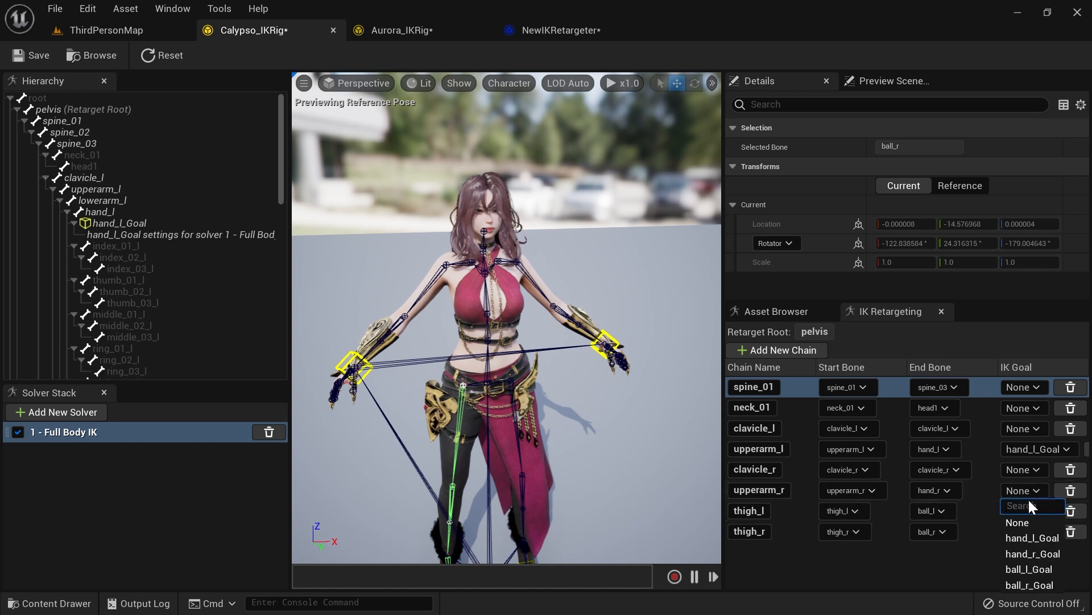
click(1035, 554)
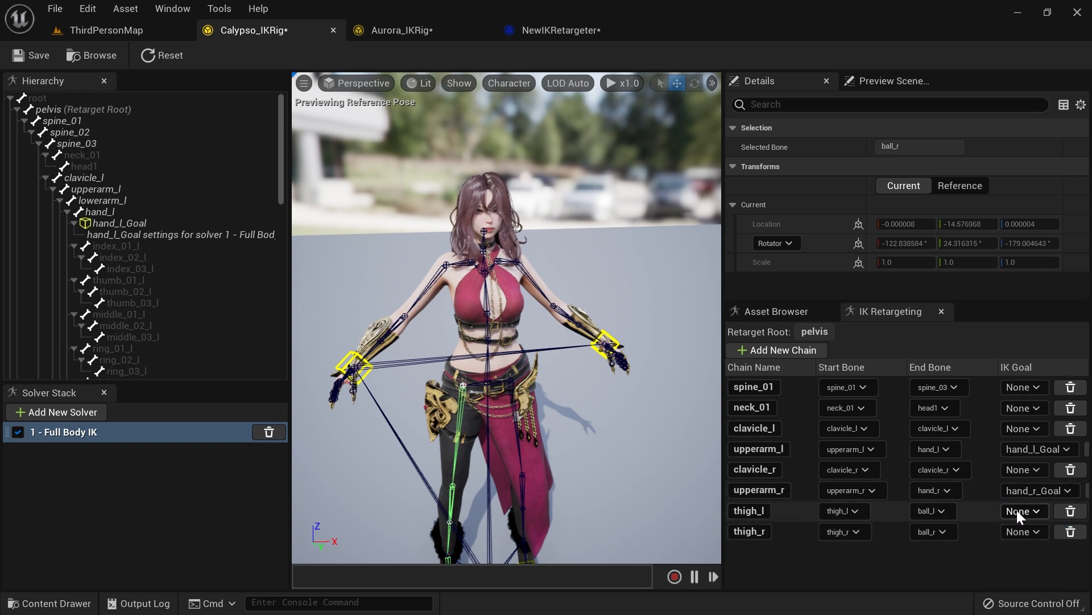
click(1037, 589)
click(1029, 531)
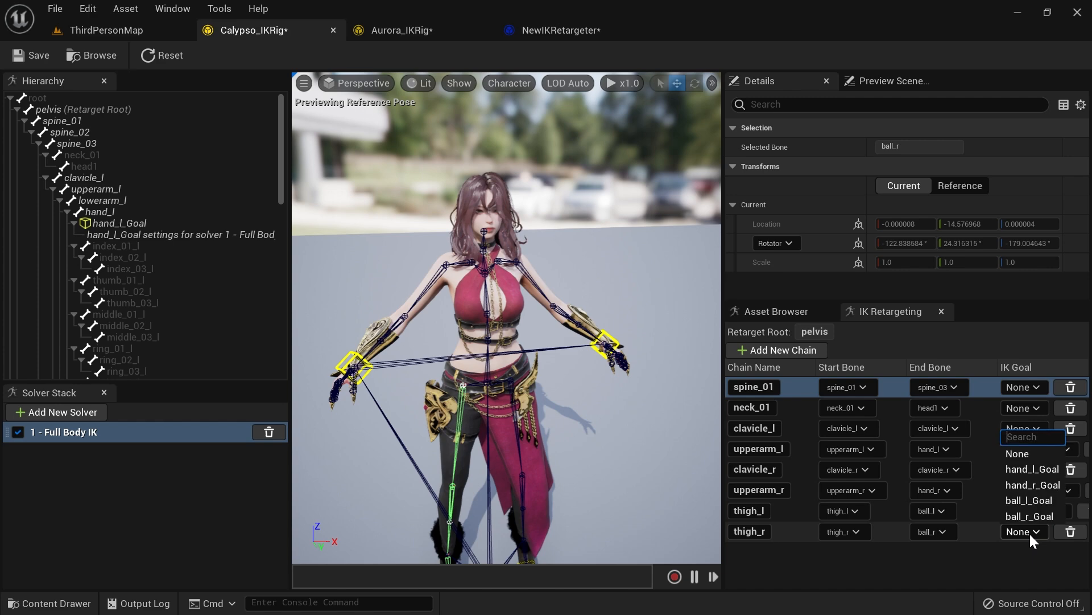
click(1028, 516)
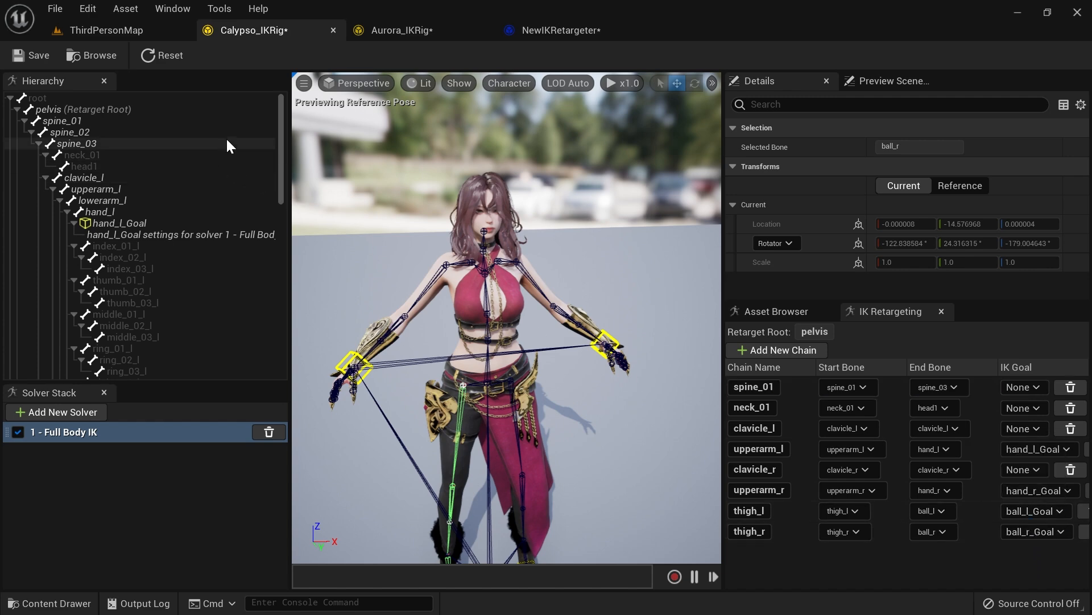
click(46, 60)
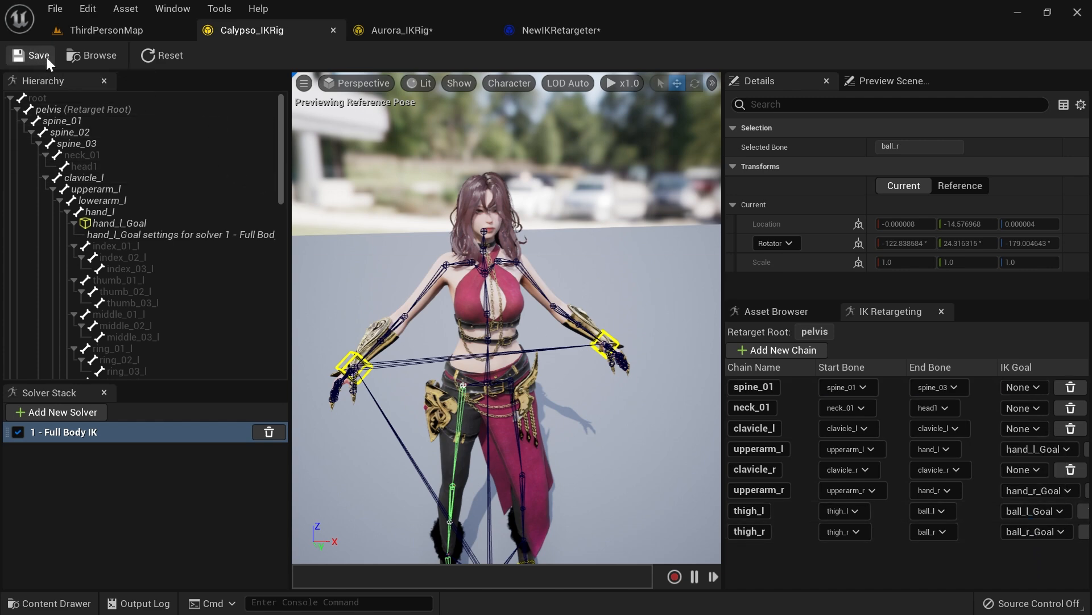
Step: Switch to the IK Retargeter and scrub and orbit around the Primary_Attack_A preview to compare both characters
click(546, 34)
right_drag(220, 319, 242, 320)
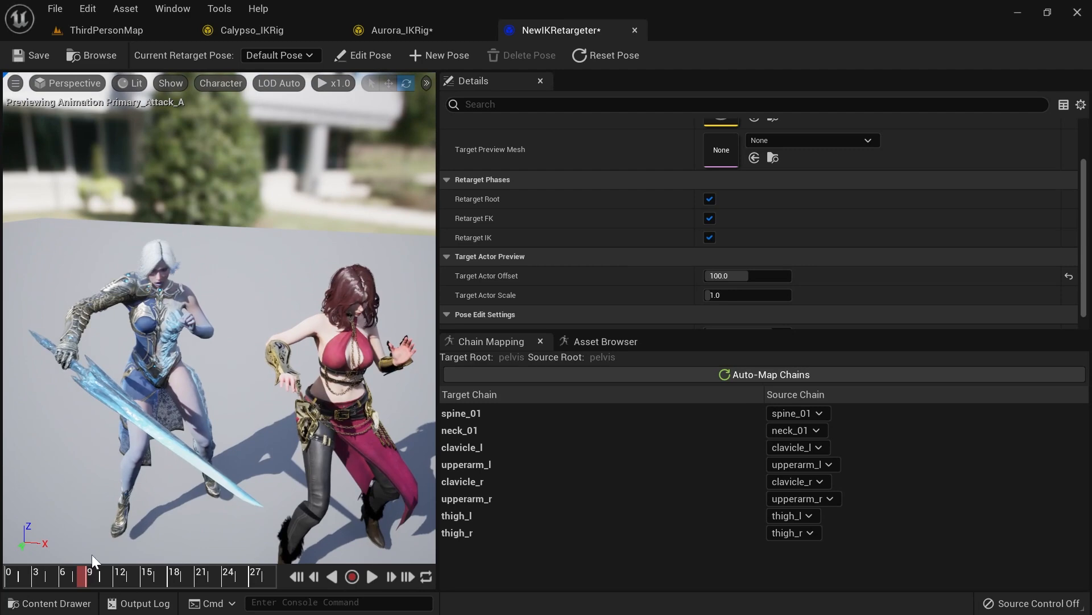
drag(80, 582, 148, 550)
right_drag(354, 384, 37, 384)
key(a)
key(d)
key(s)
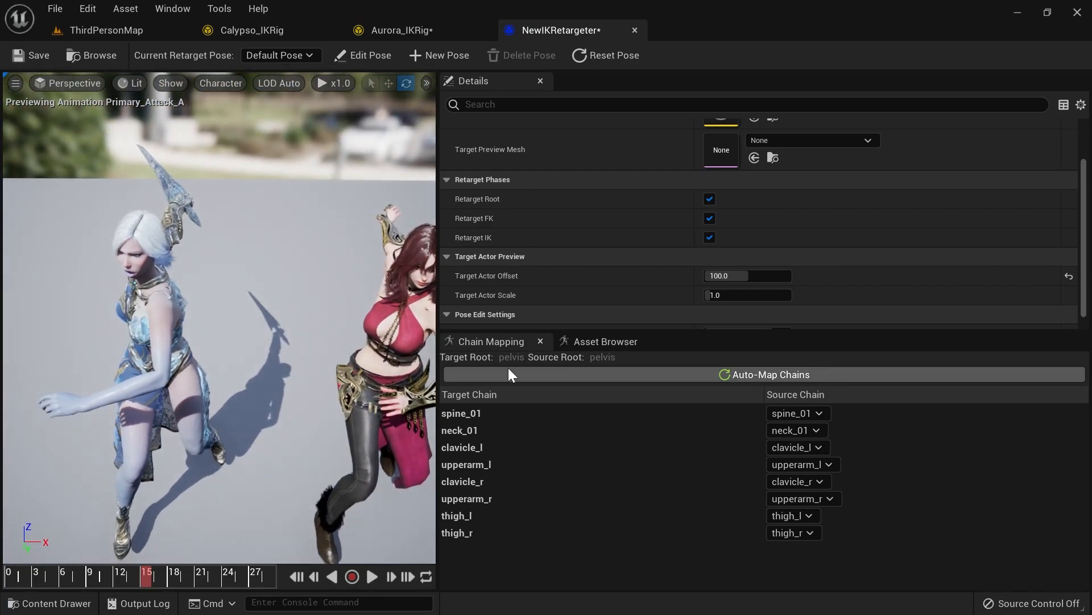
Step: Preview the Ability_E animation from the retargeter's asset browser
click(618, 344)
scroll(556, 455, up, 12)
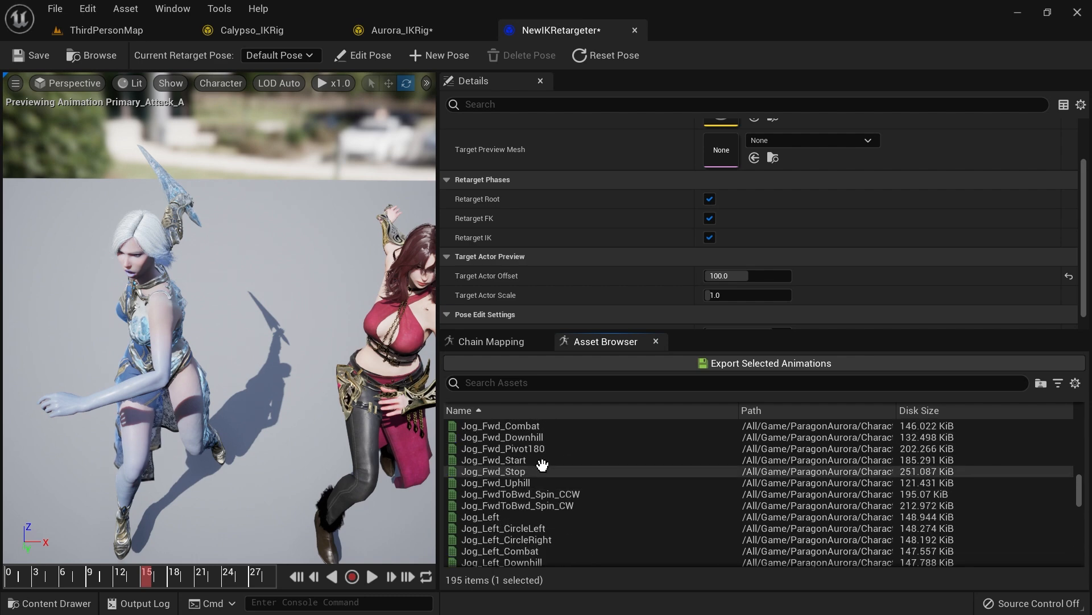
scroll(539, 467, up, 20)
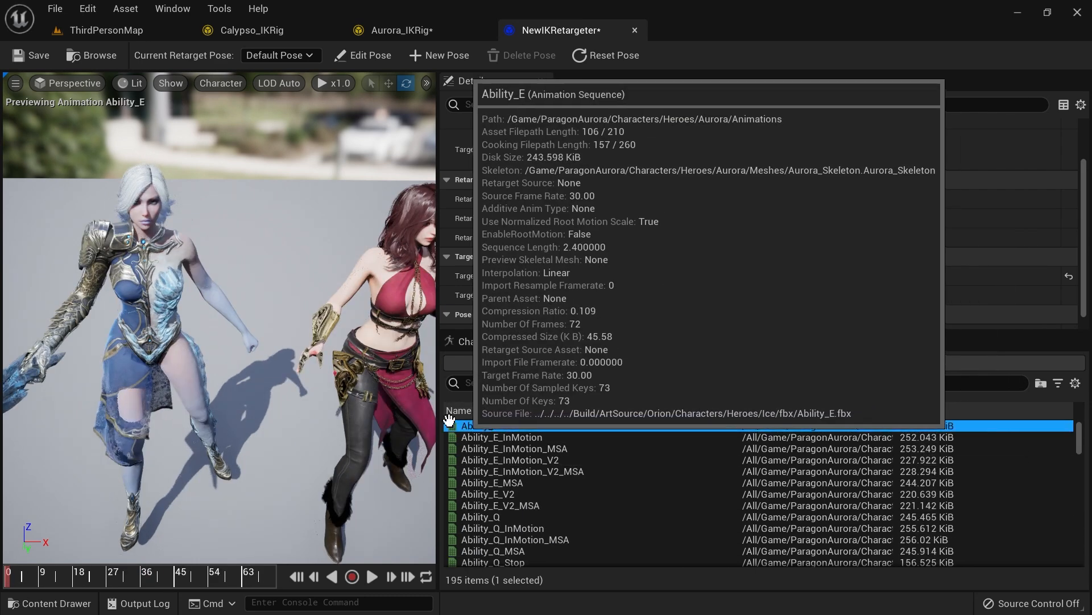
click(481, 426)
key(s)
Step: Scrub through Ability_E and orbit around both characters to inspect the retargeted motion
right_drag(258, 481, 250, 481)
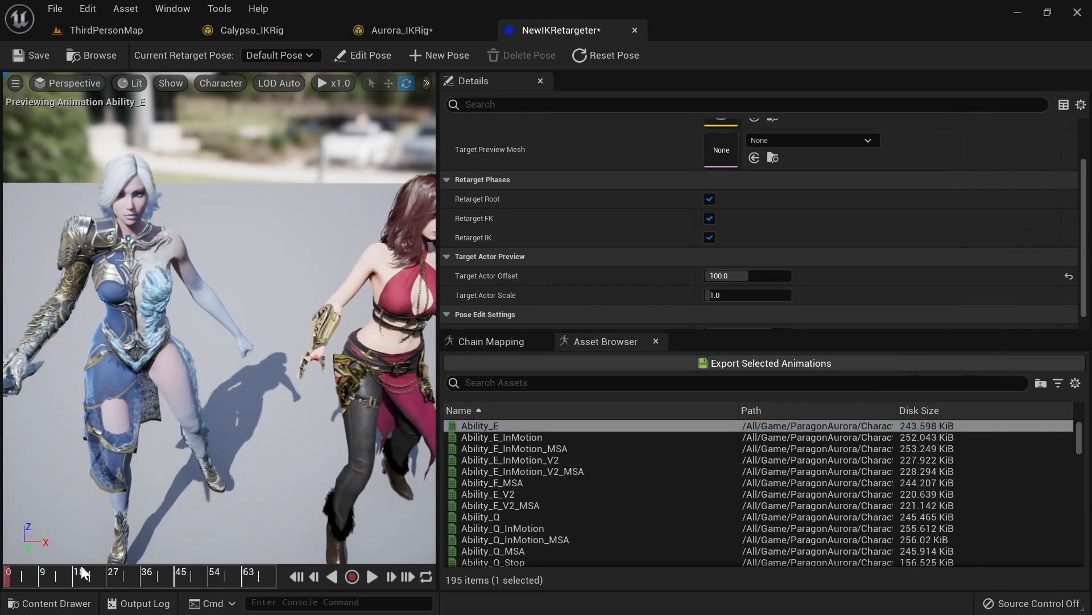
drag(16, 580, 28, 579)
key(s)
right_drag(194, 419, 310, 316)
key(w)
key(s)
key(s)
drag(45, 576, 63, 578)
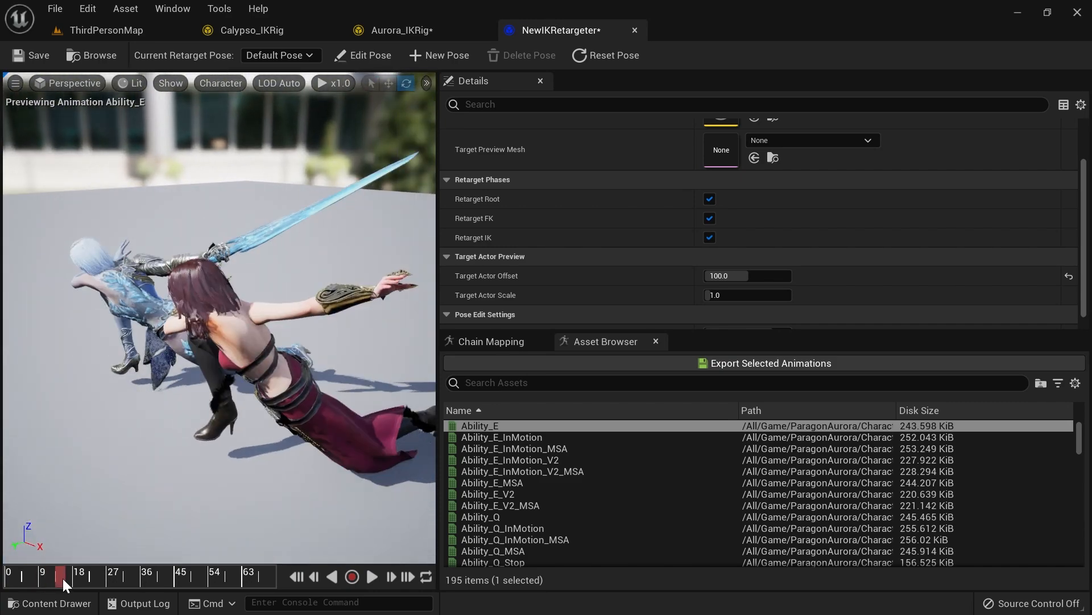
right_drag(117, 514, 204, 476)
right_drag(278, 308, 278, 308)
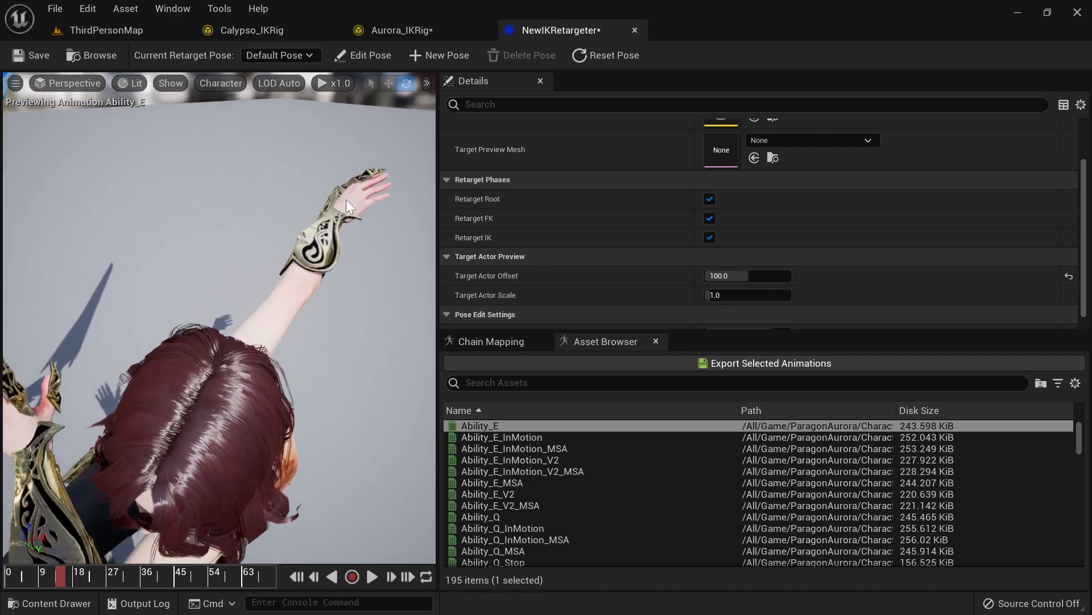
right_drag(344, 188, 343, 188)
right_drag(285, 230, 285, 230)
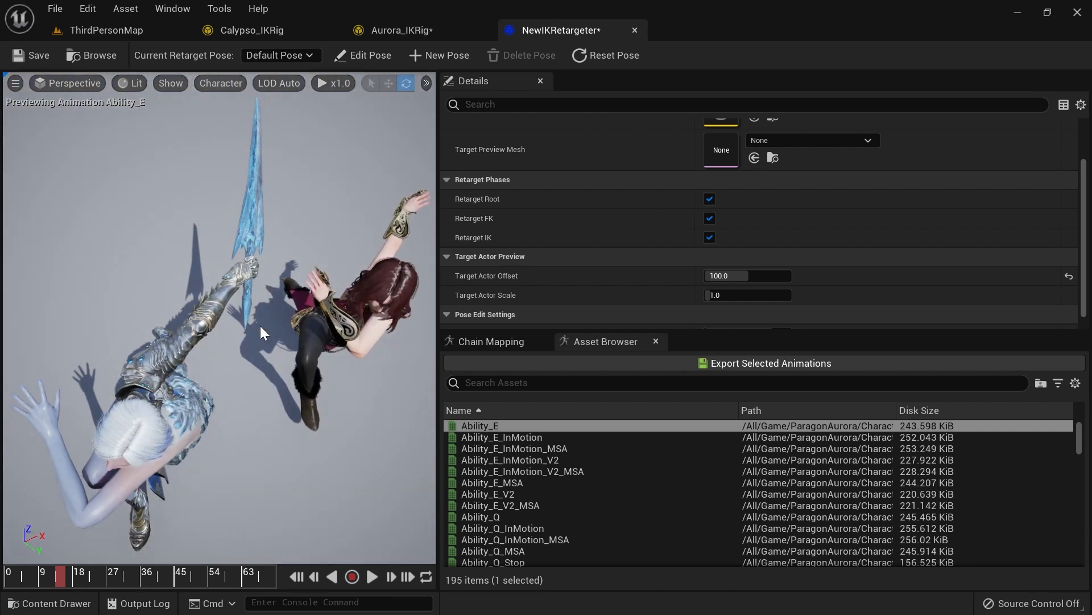
Step: Set the Target Actor Offset to 0 and scrub Ability_E to compare the overlapping characters' poses
click(740, 277)
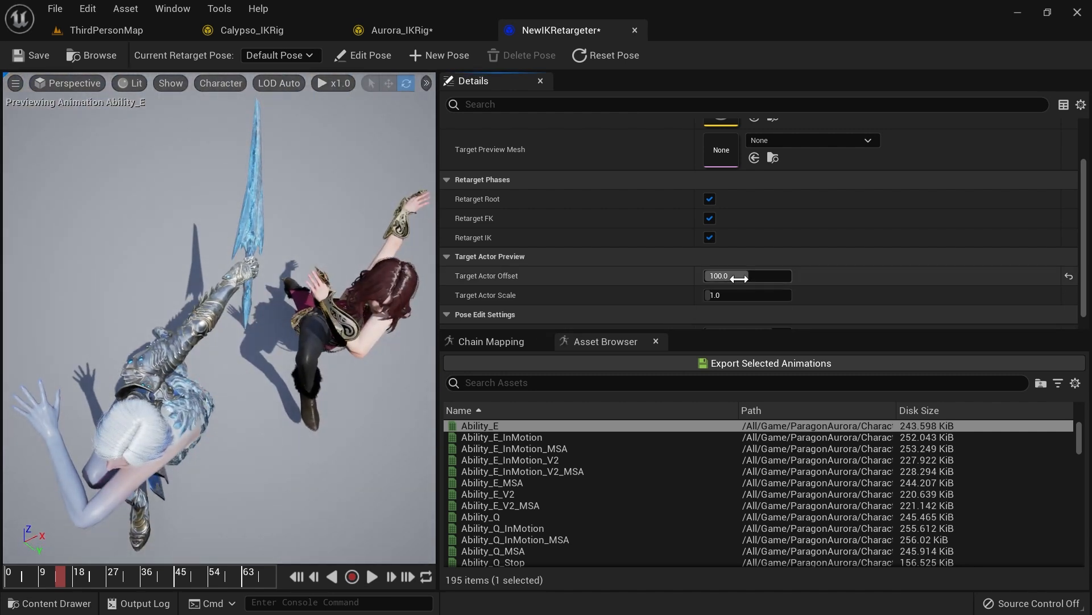
key(Return)
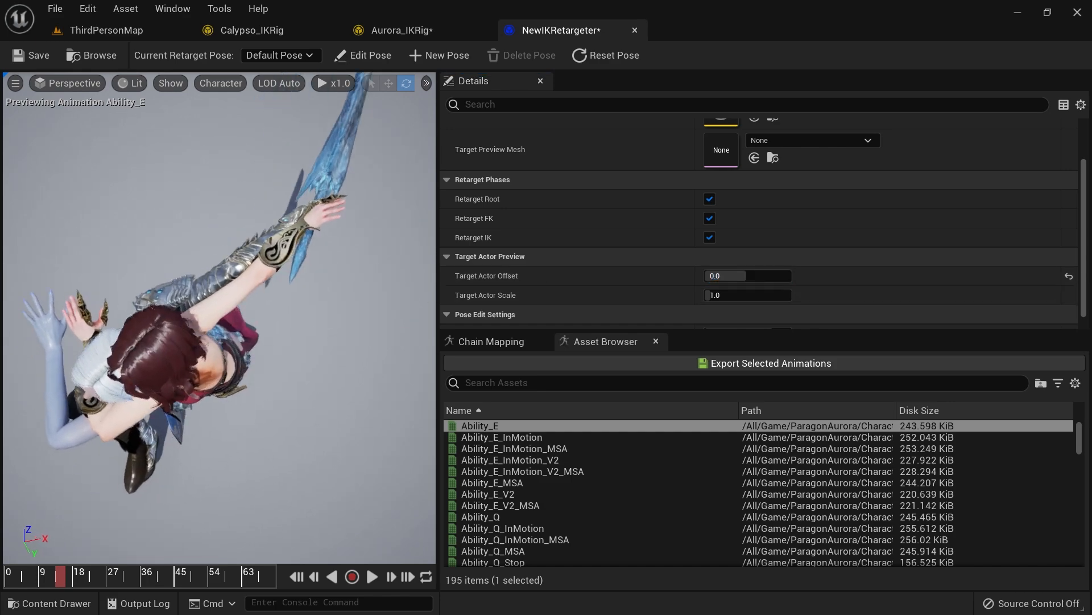
right_drag(239, 296, 239, 296)
right_drag(313, 263, 313, 263)
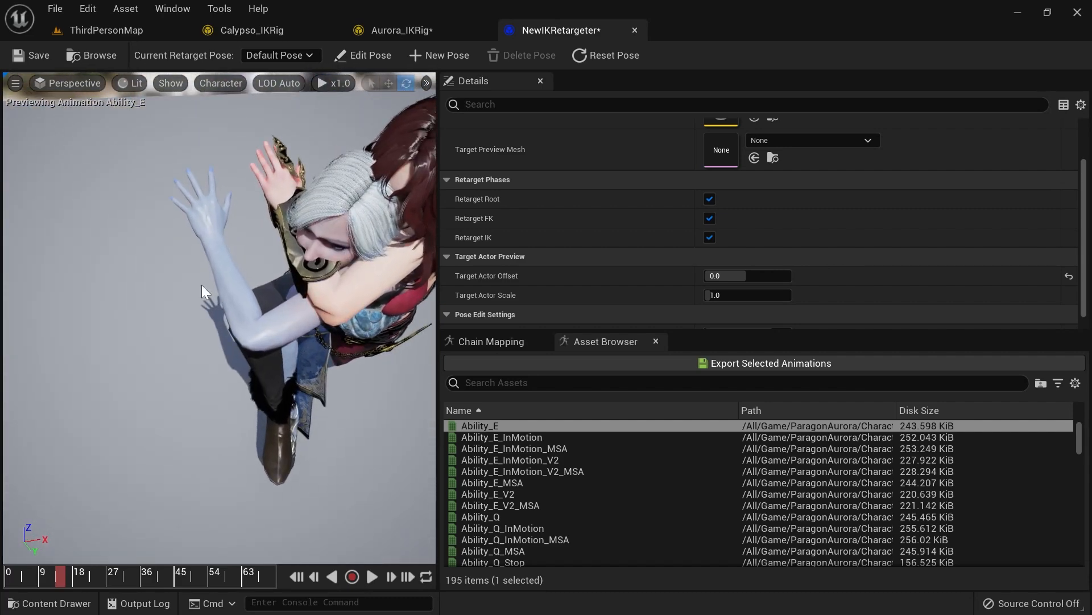
right_drag(249, 309, 249, 310)
right_drag(238, 447, 238, 447)
drag(59, 585, 8, 585)
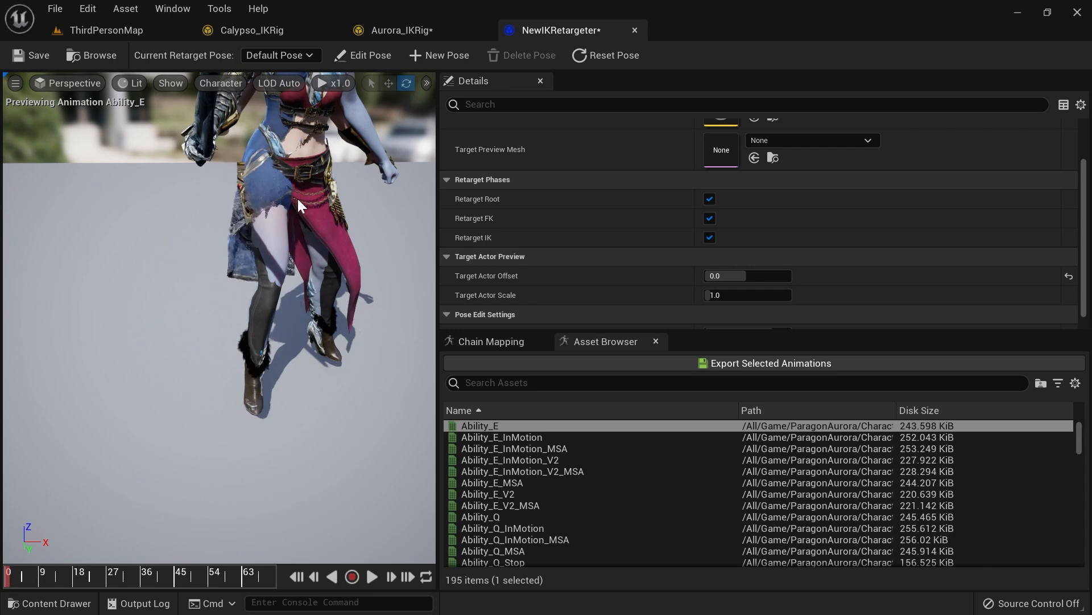
Step: Switch to Calypso's IK Rig and select the index_01_l bone in the hierarchy
click(272, 33)
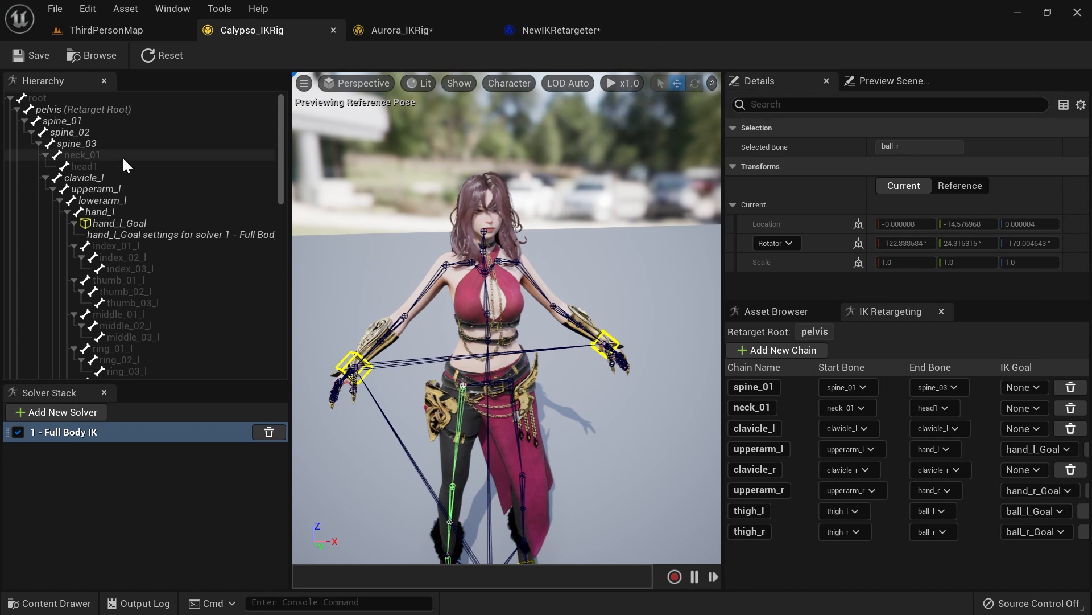
scroll(123, 158, down, 2)
click(144, 200)
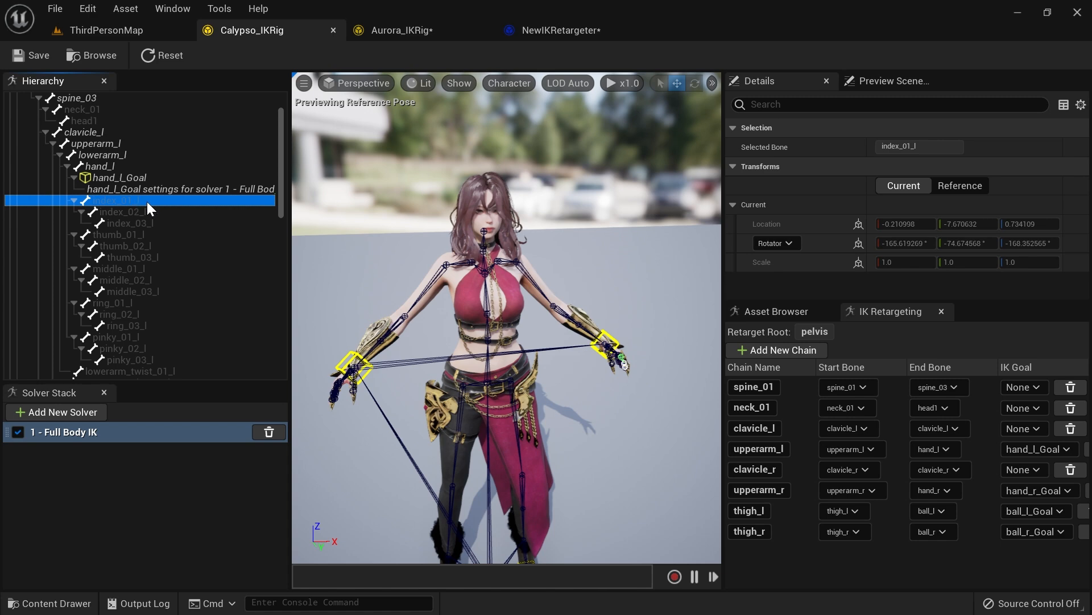
Step: Set the Target Actor Offset to 100 in the retargeter and orbit to view both characters
click(557, 32)
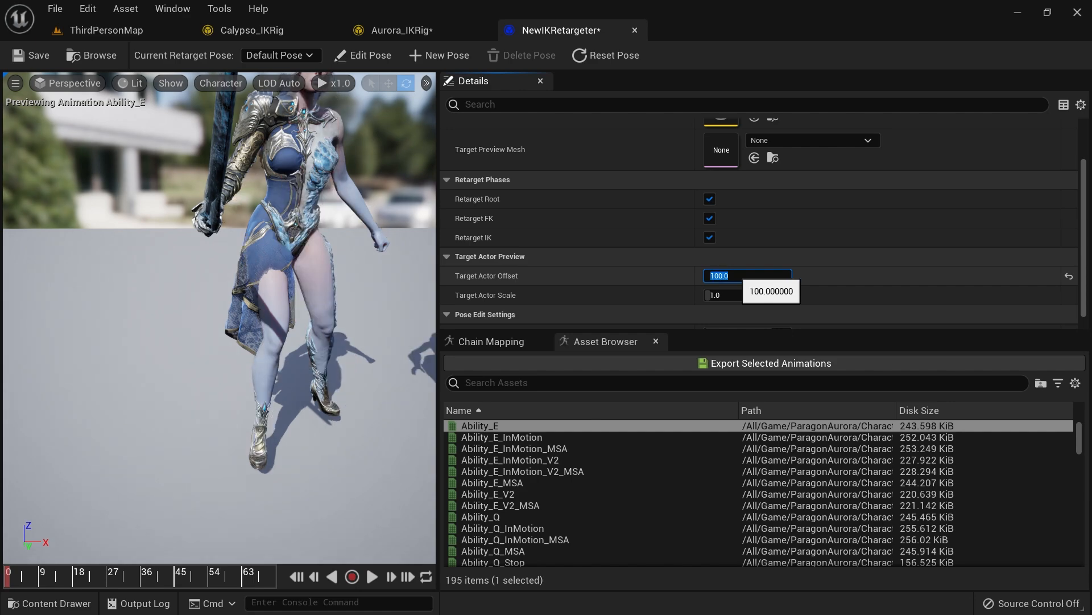
key(Return)
right_drag(219, 319, 341, 330)
right_drag(213, 284, 250, 284)
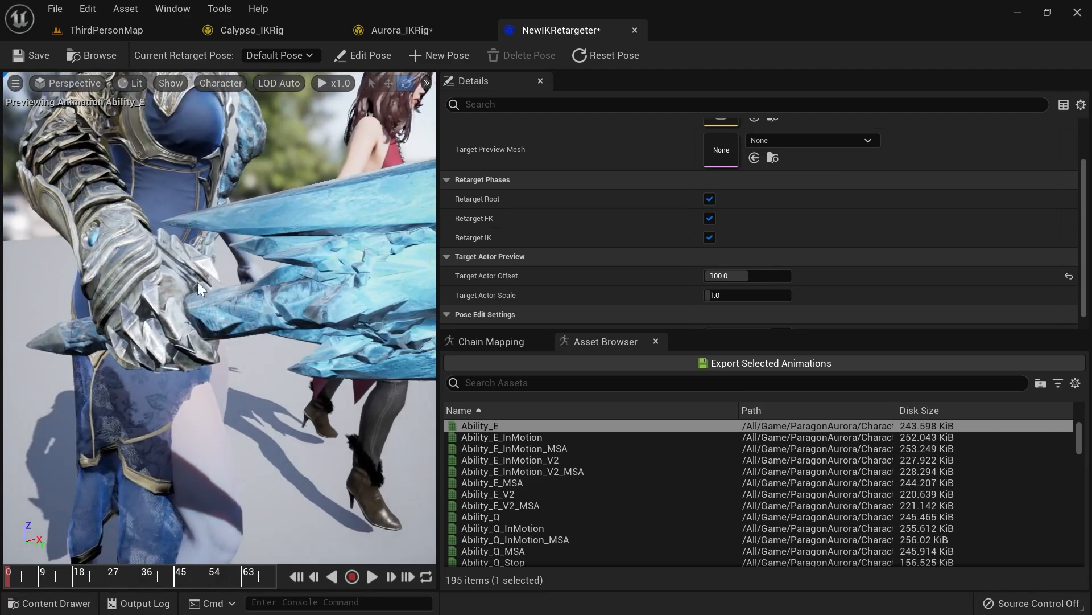
right_drag(192, 315, 154, 367)
right_drag(205, 322, 207, 297)
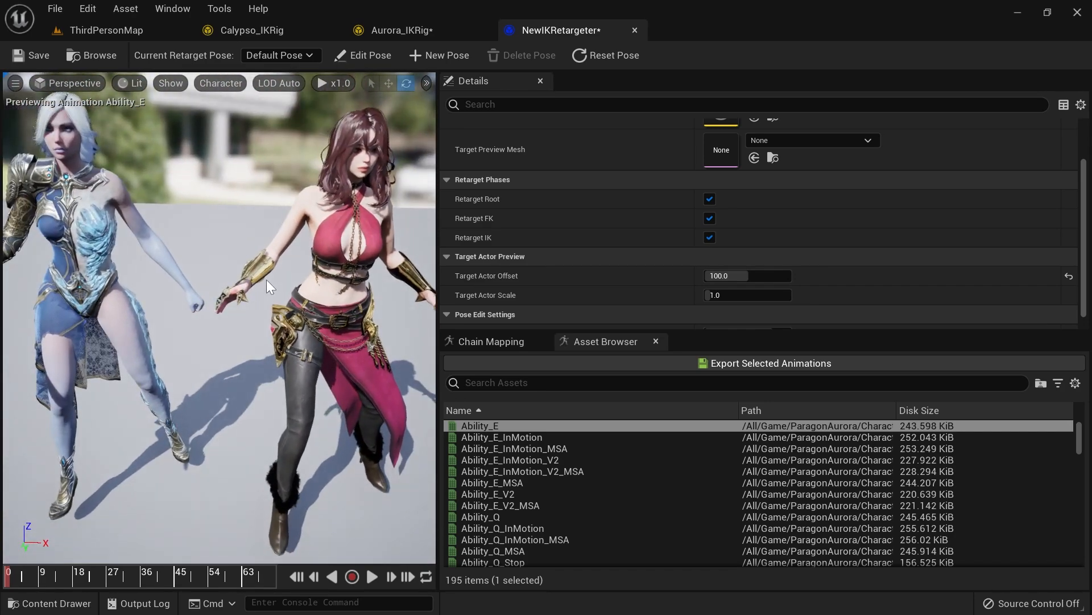
Step: In Calypso's IK Rig, create a retarget chain from index_01_l to index_03_l
click(405, 31)
click(265, 33)
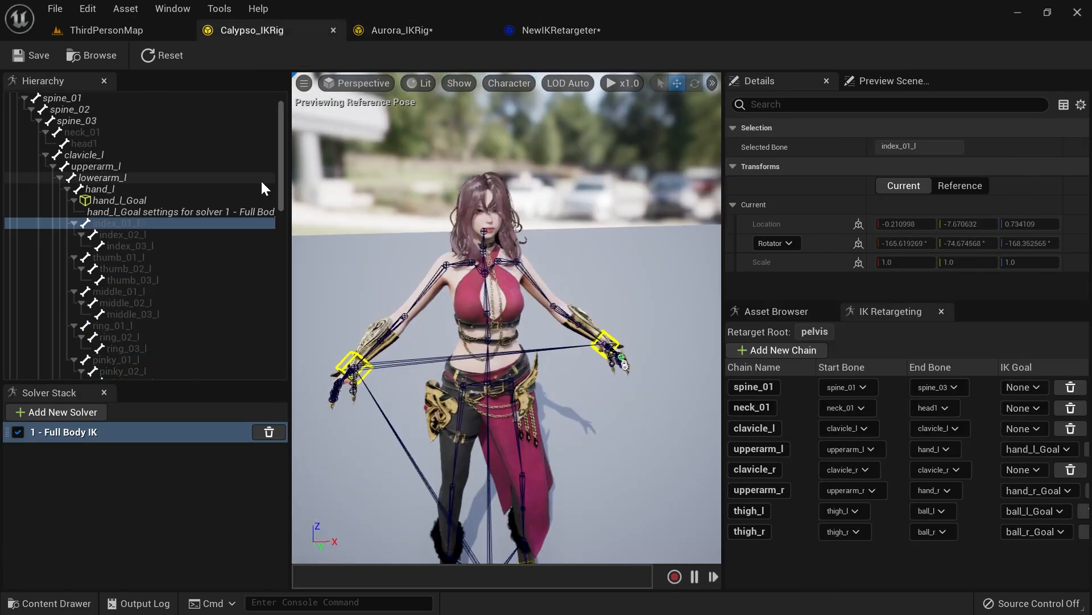
click(125, 224)
key(f)
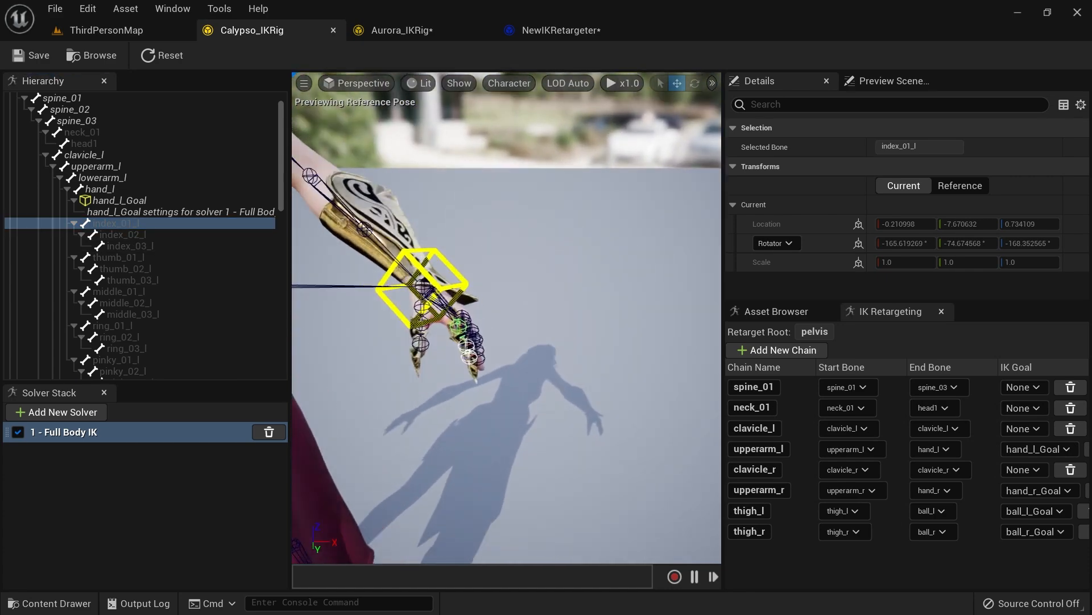
right_drag(454, 374, 415, 375)
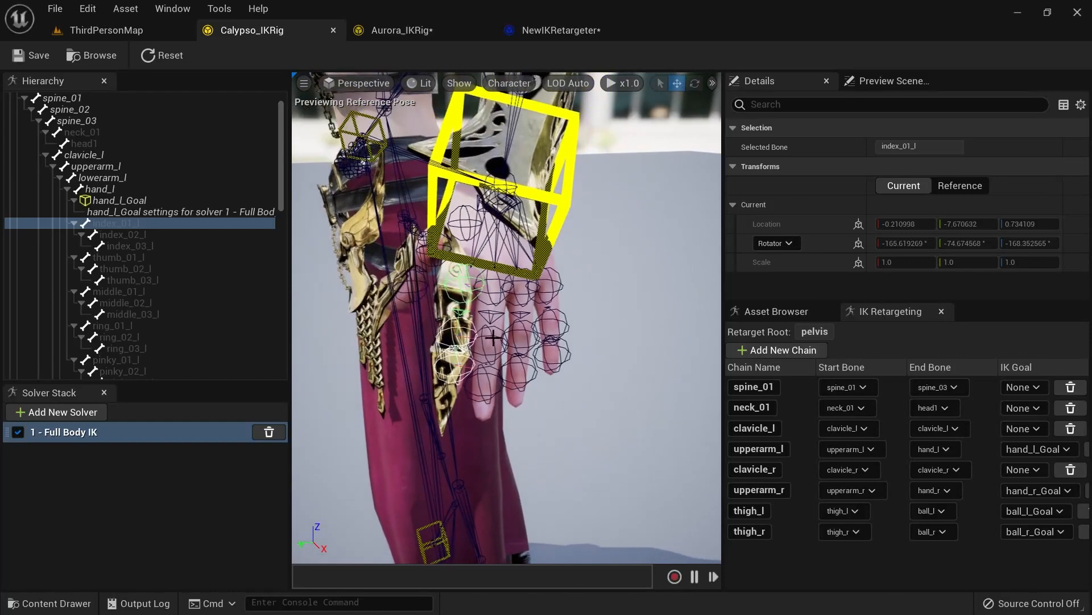
shift+click(145, 243)
right_click(118, 224)
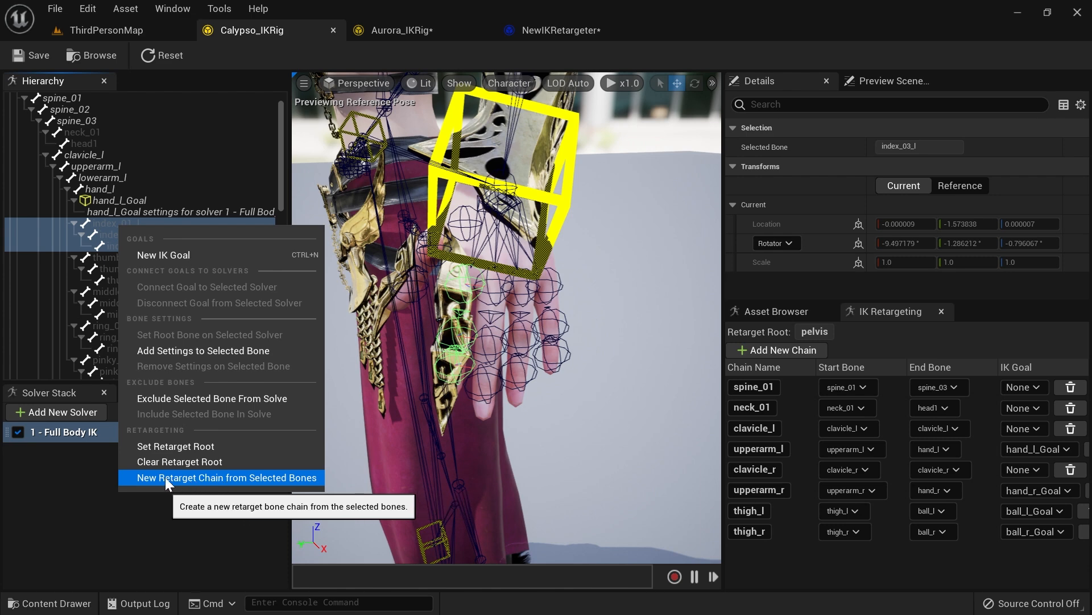
click(192, 477)
click(625, 398)
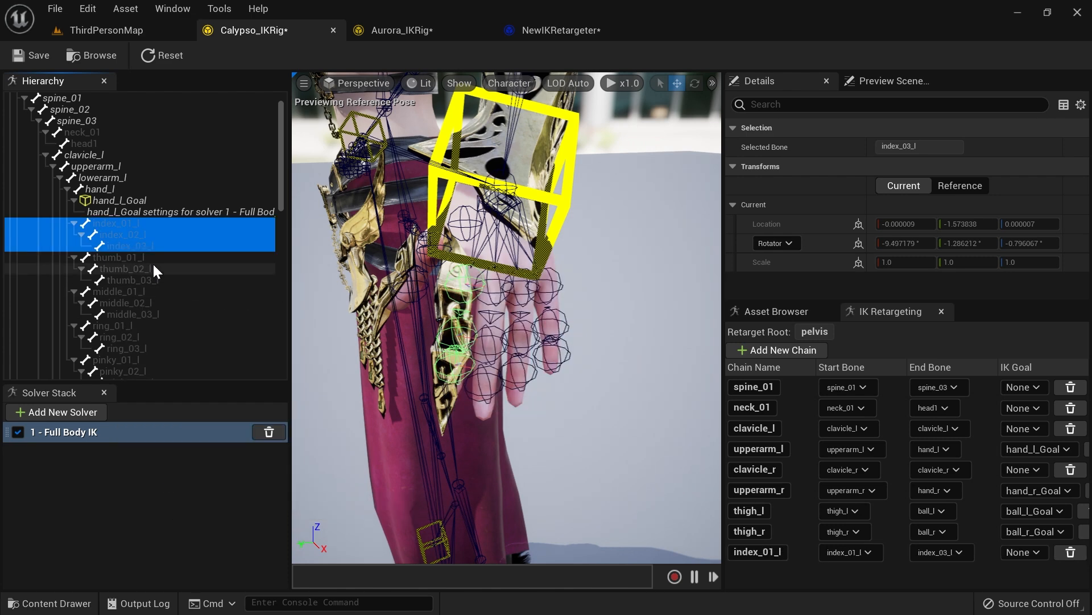
Step: Create a retarget chain from thumb_01_l to thumb_03_l
click(135, 260)
shift+click(139, 278)
right_click(139, 279)
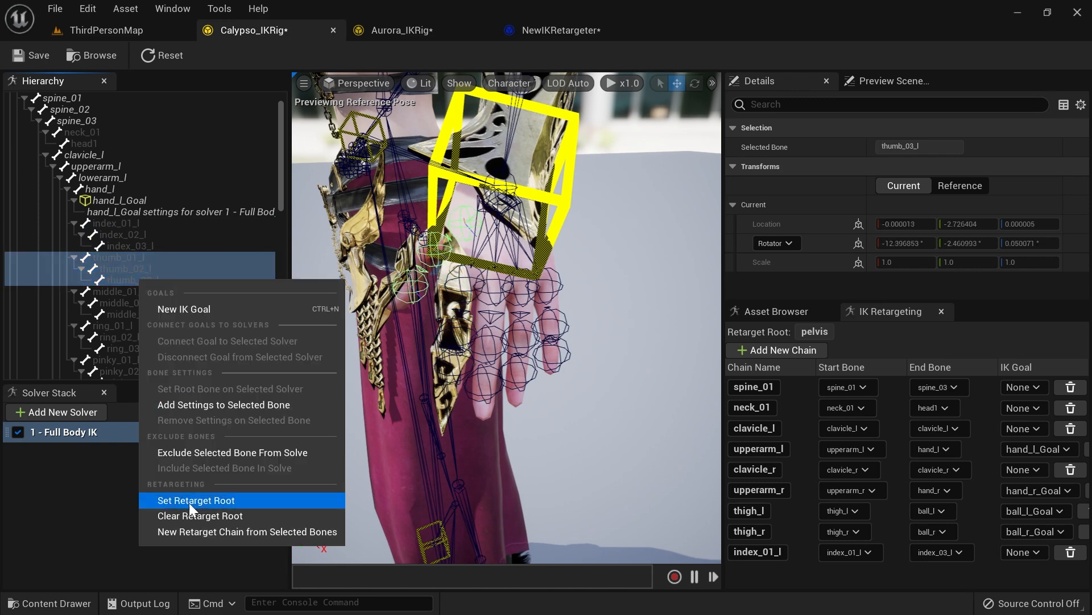
click(210, 531)
click(625, 399)
Step: Create a retarget chain from middle_01_l to middle_03_l
click(145, 291)
shift+click(143, 314)
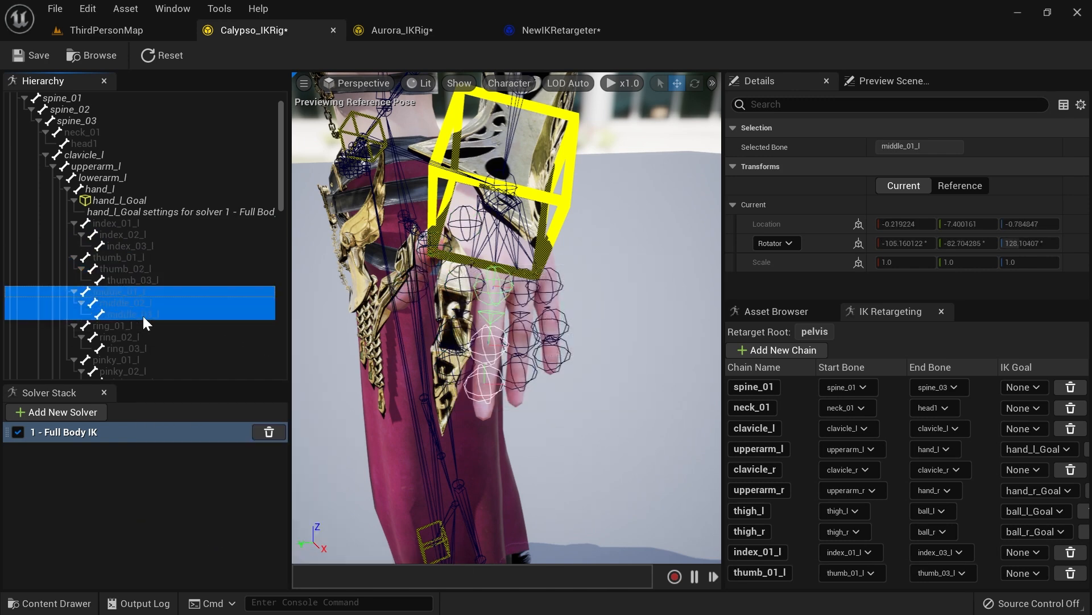
right_click(143, 316)
click(223, 571)
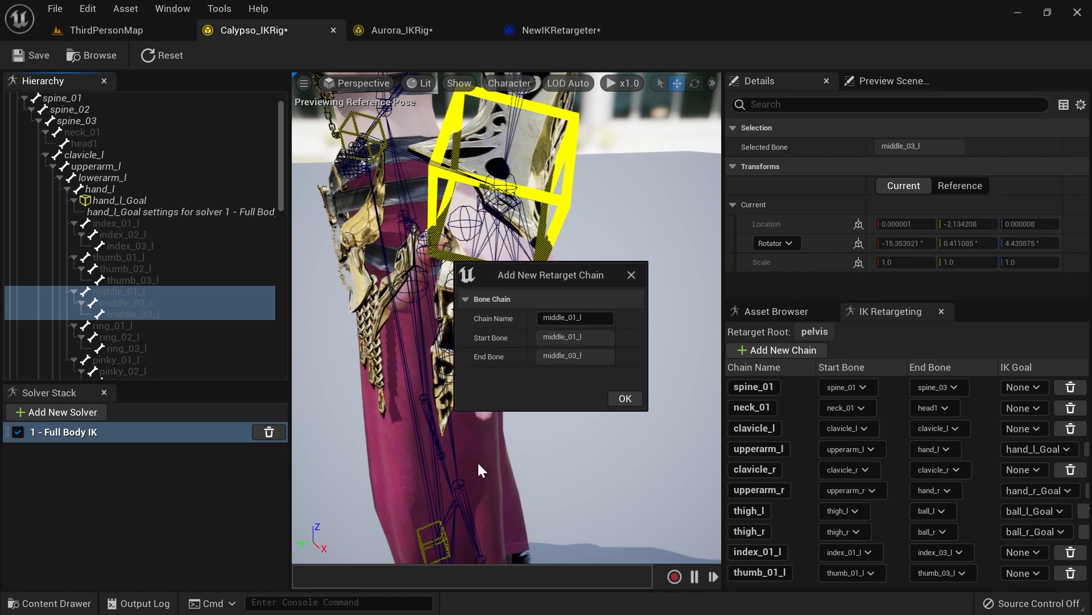
click(626, 398)
Step: Create a retarget chain from ring_01_l to ring_03_l
click(138, 328)
shift+click(143, 348)
right_click(144, 348)
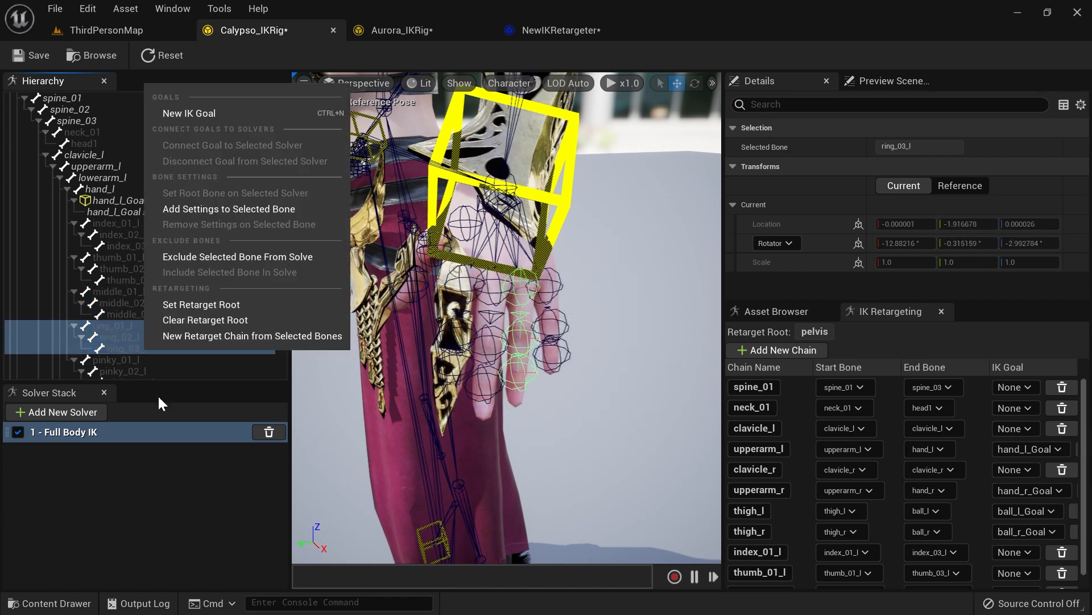
click(224, 336)
click(626, 398)
Step: Create a retarget chain from pinky_01_l to pinky_03_l
scroll(139, 281, down, 3)
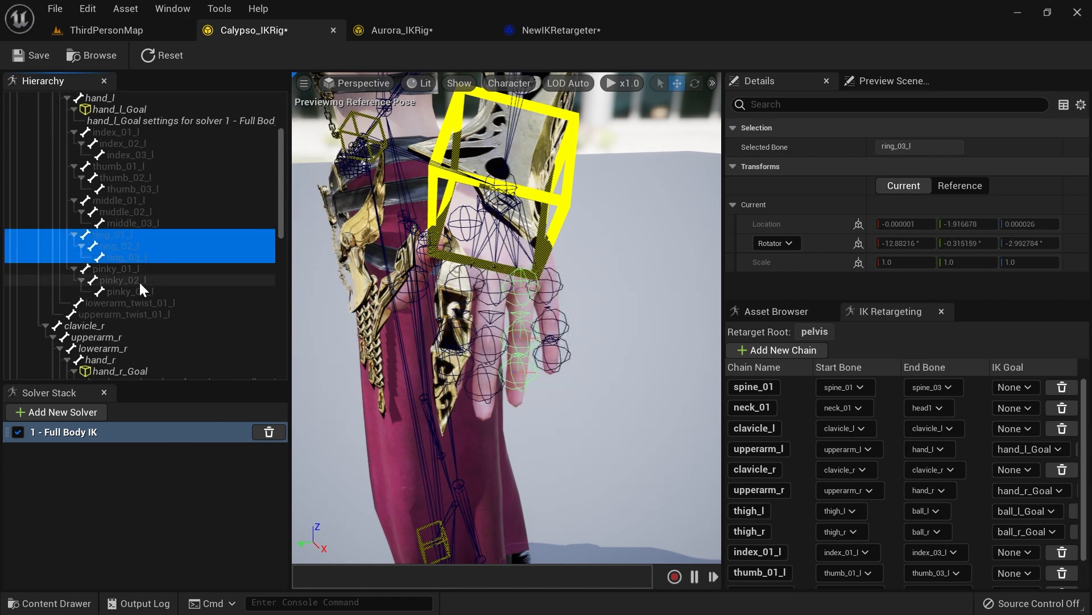
click(139, 269)
shift+click(141, 292)
right_click(141, 291)
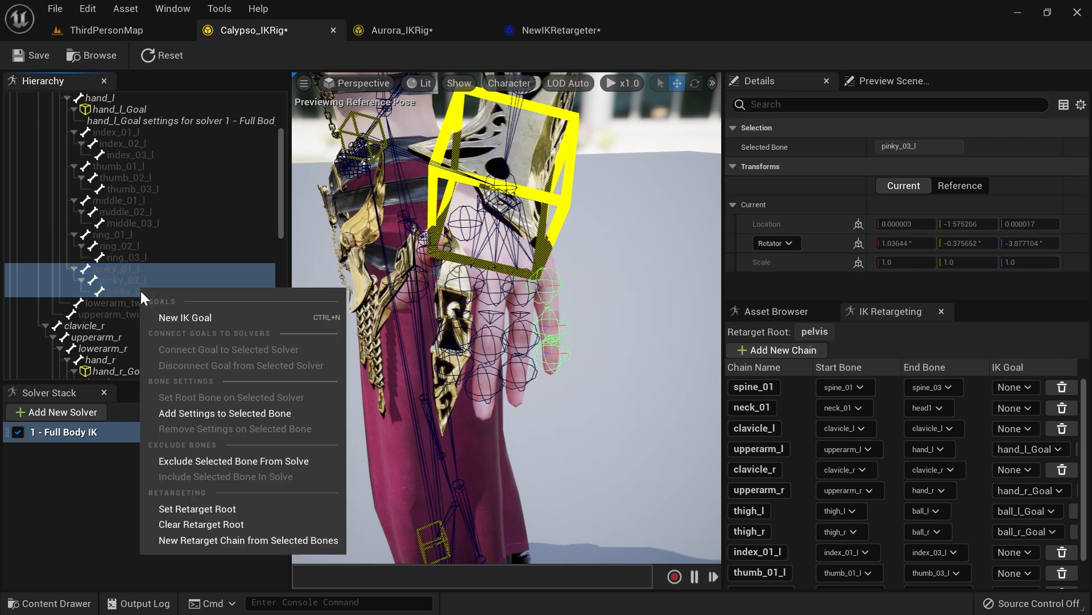
click(222, 540)
click(614, 395)
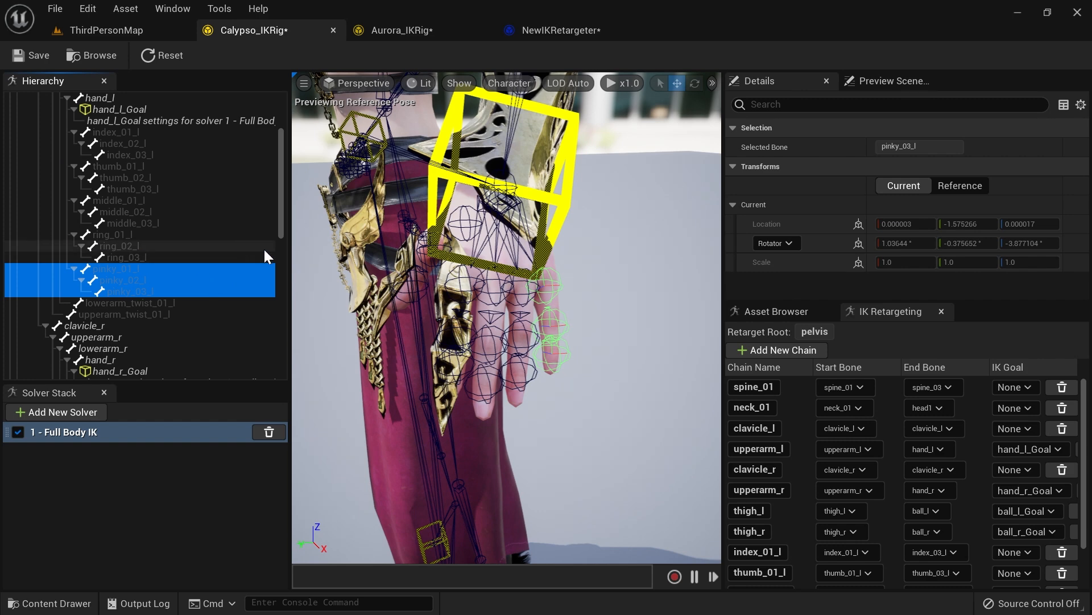
Step: Create a retarget chain for the lowerarm_twist_01_l bone
click(151, 305)
scroll(151, 278, up, 3)
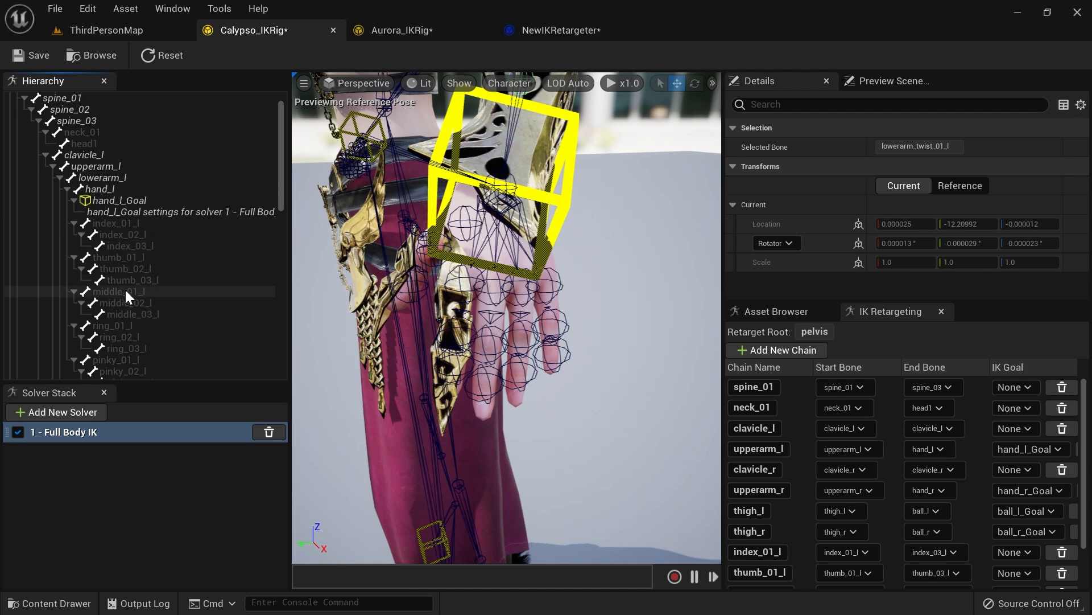
scroll(124, 288, down, 3)
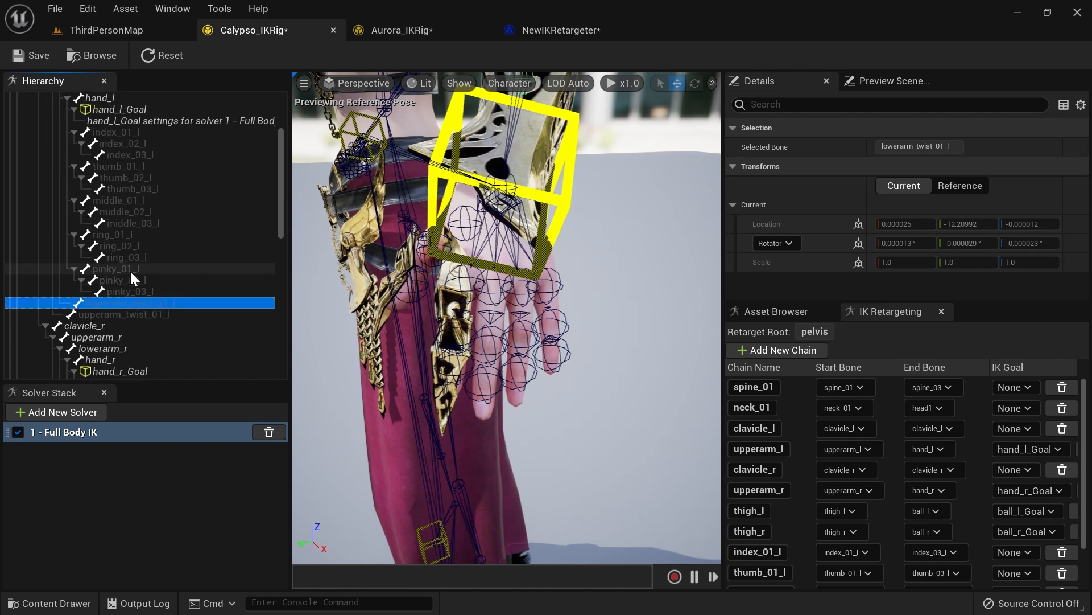
click(135, 313)
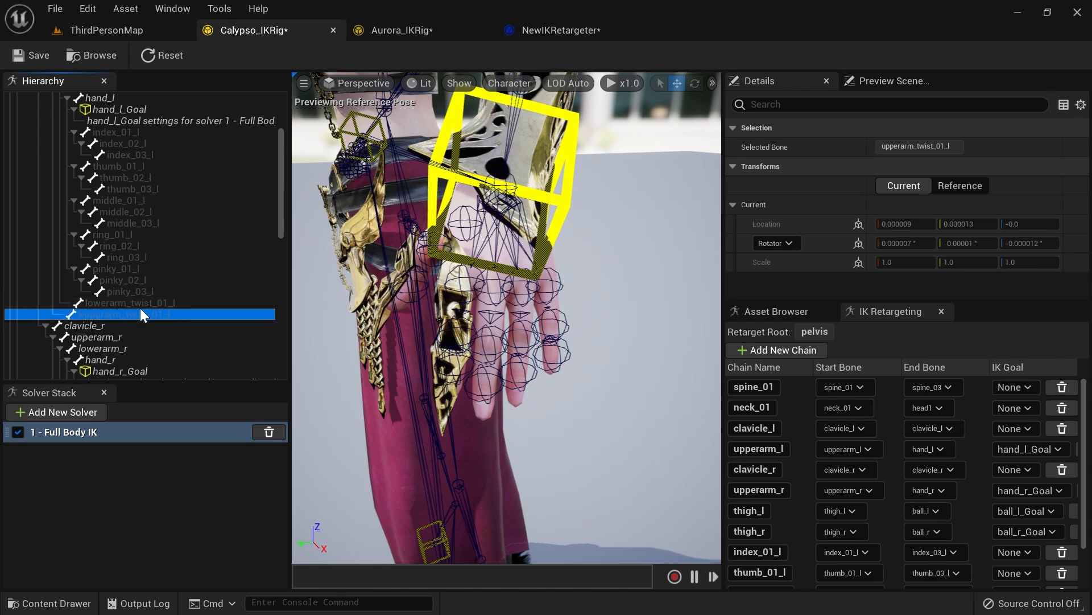
click(149, 303)
right_click(146, 303)
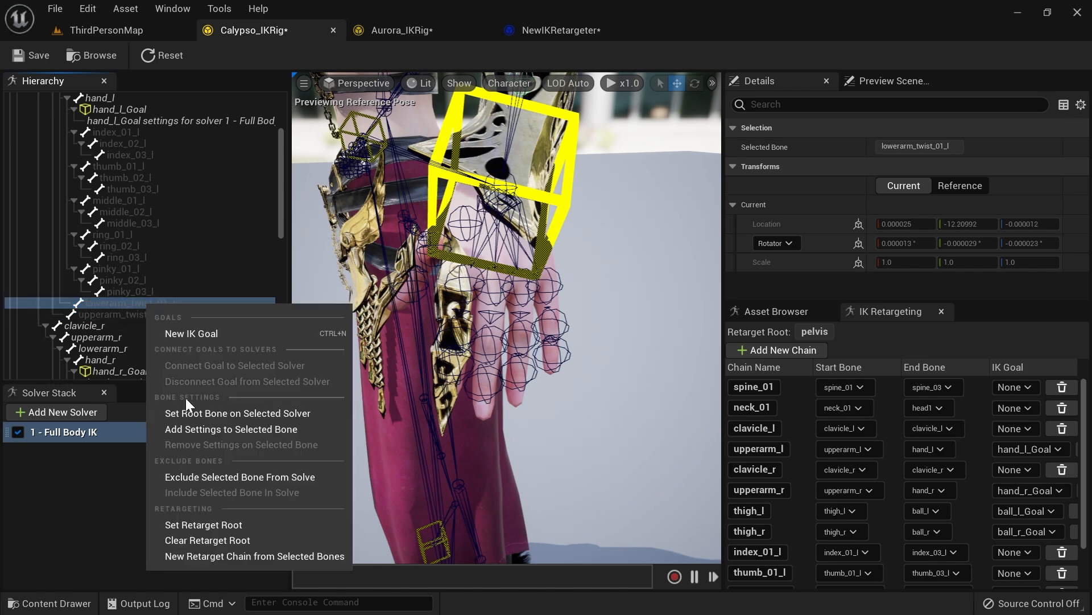
click(236, 557)
click(623, 397)
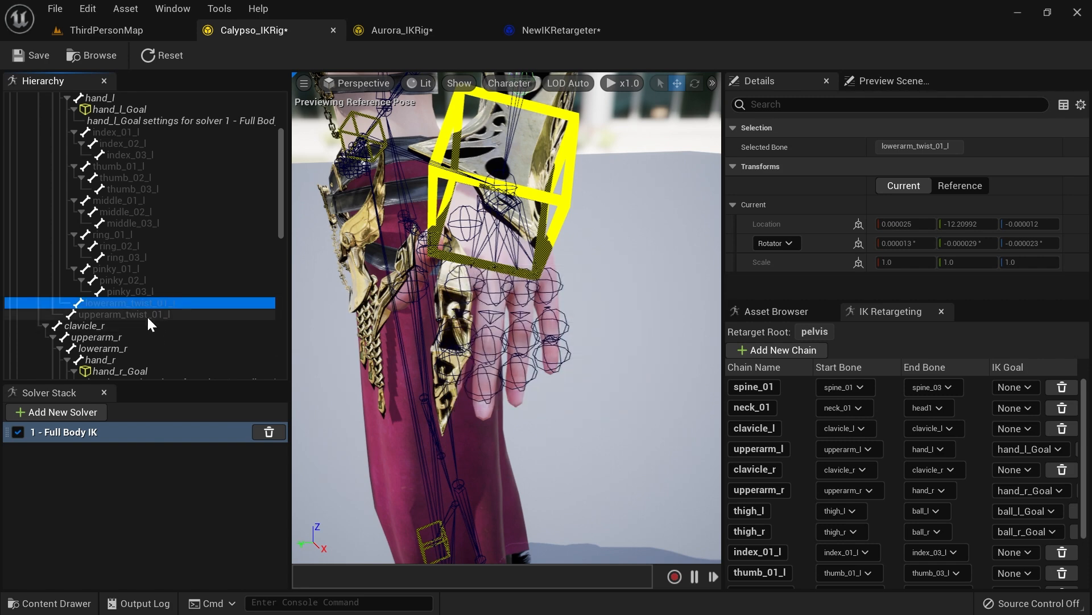
Step: Create a retarget chain for the upperarm_twist_01_l bone
right_click(146, 315)
click(220, 568)
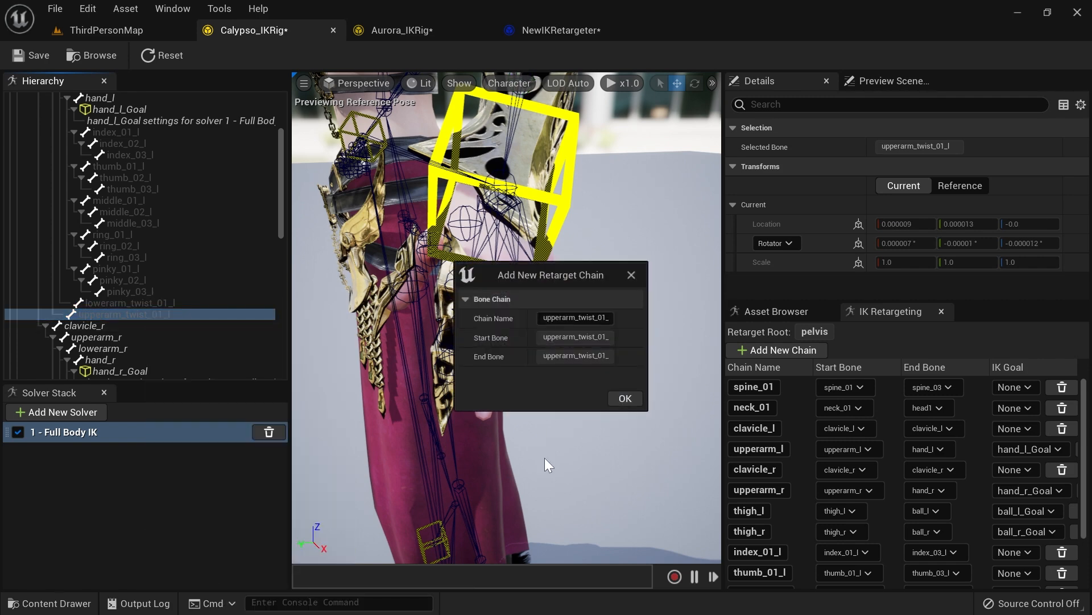
click(629, 396)
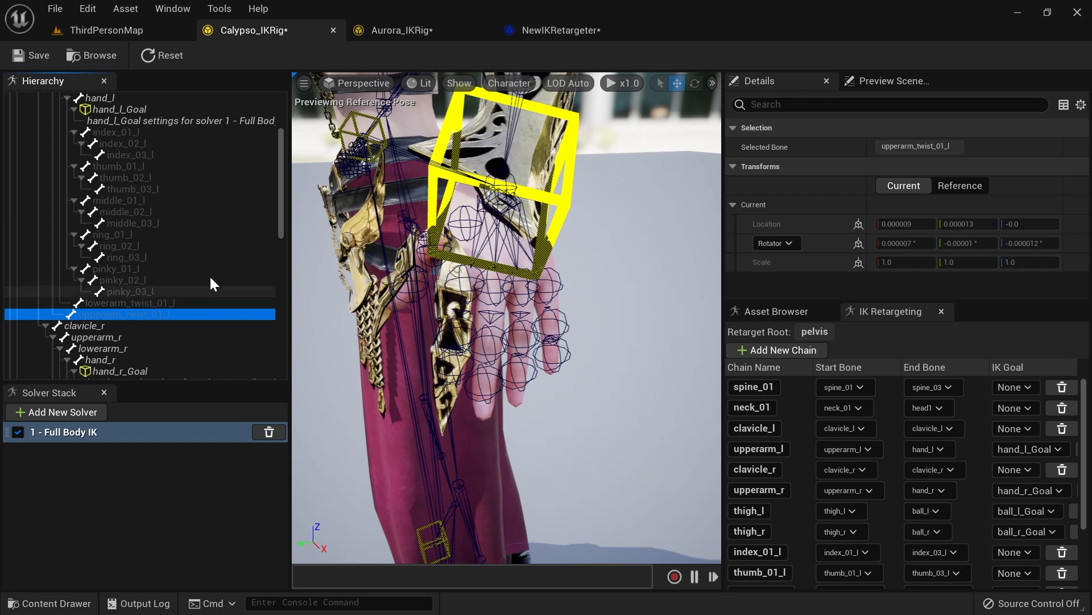
Step: Switch to Aurora's IK Rig to review its bone hierarchy, then return to Calypso's IK Rig
click(404, 33)
scroll(205, 295, down, 3)
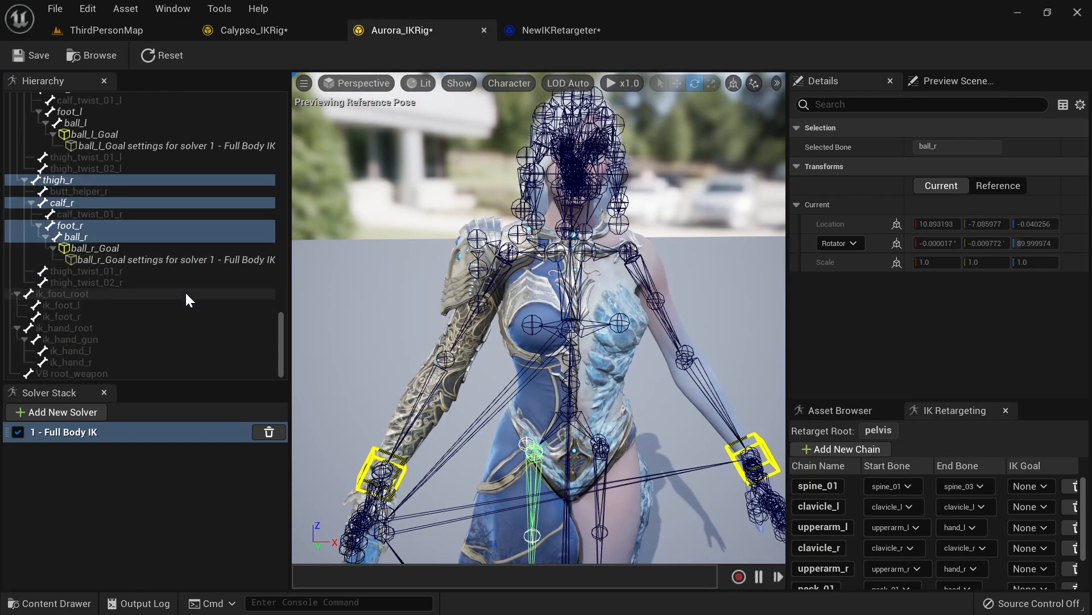
scroll(186, 291, up, 10)
scroll(186, 289, up, 10)
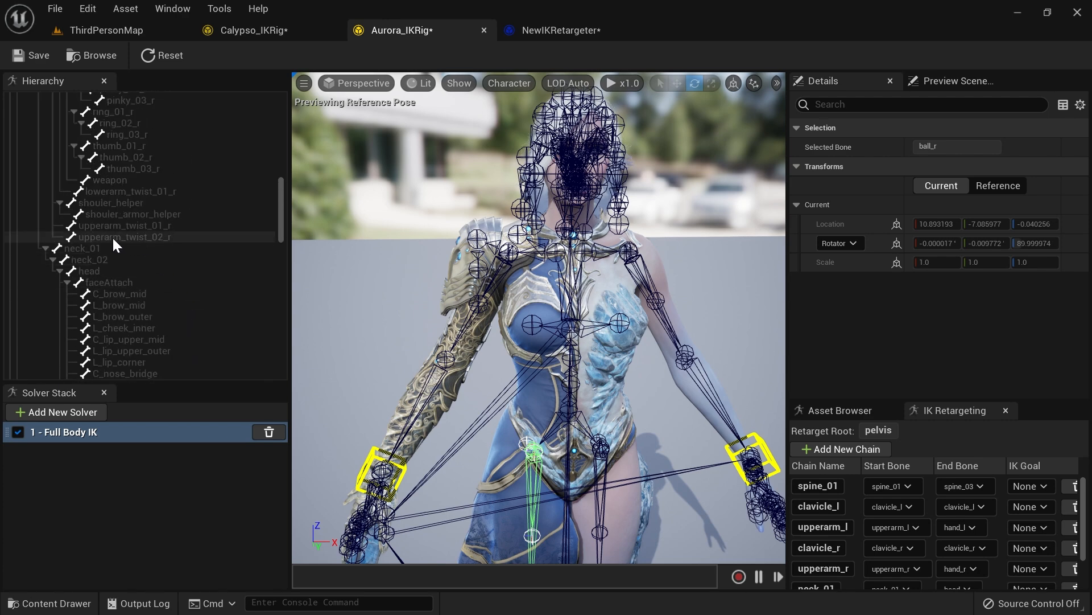
scroll(112, 234, up, 2)
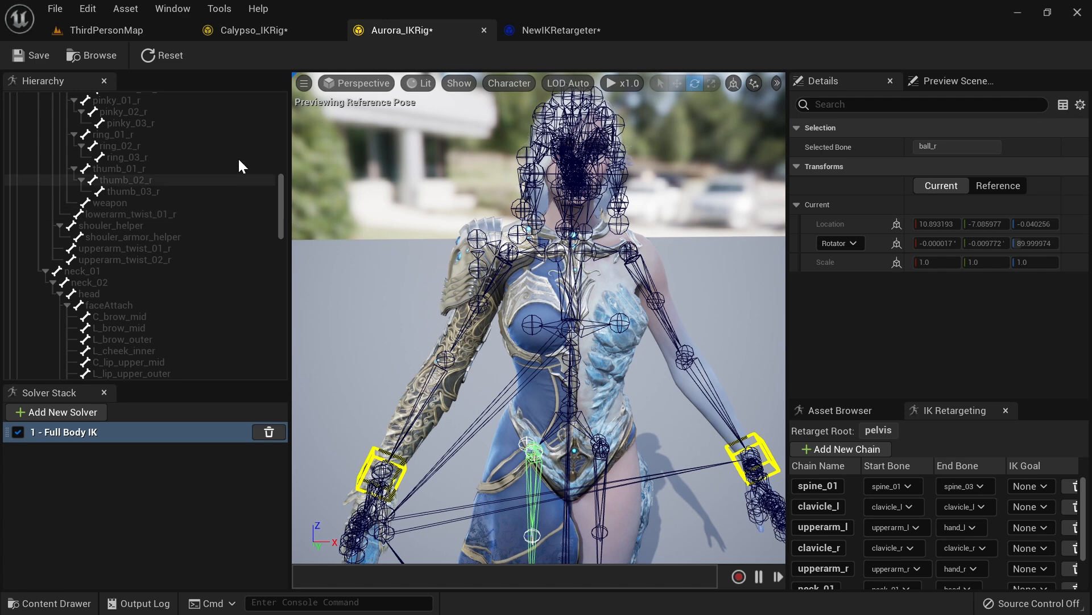
click(283, 31)
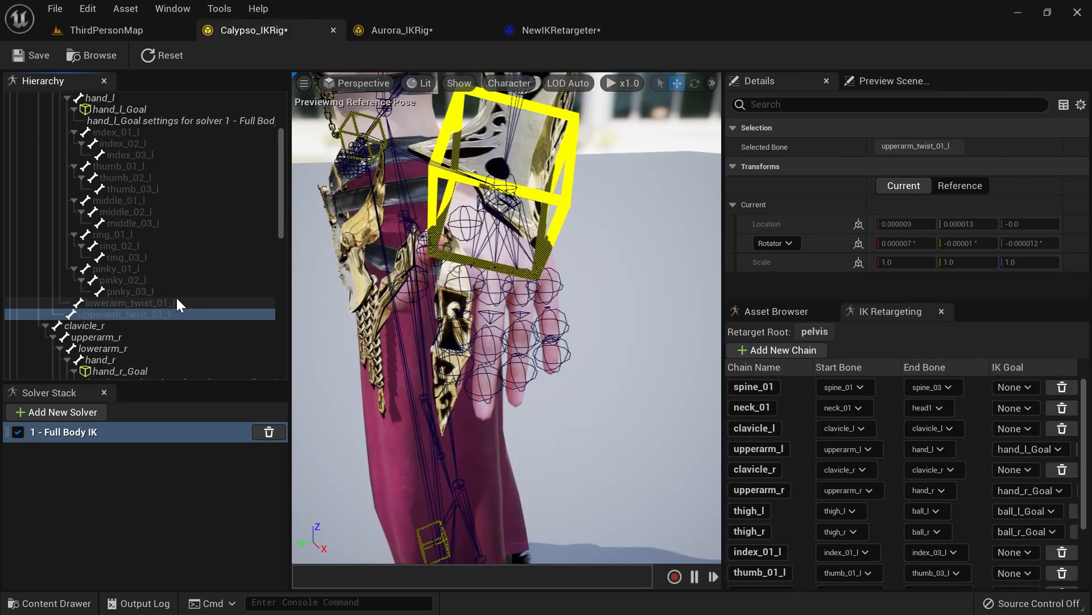
Step: Create a retarget chain from index_01_r to index_03_r
scroll(178, 305, down, 2)
click(155, 290)
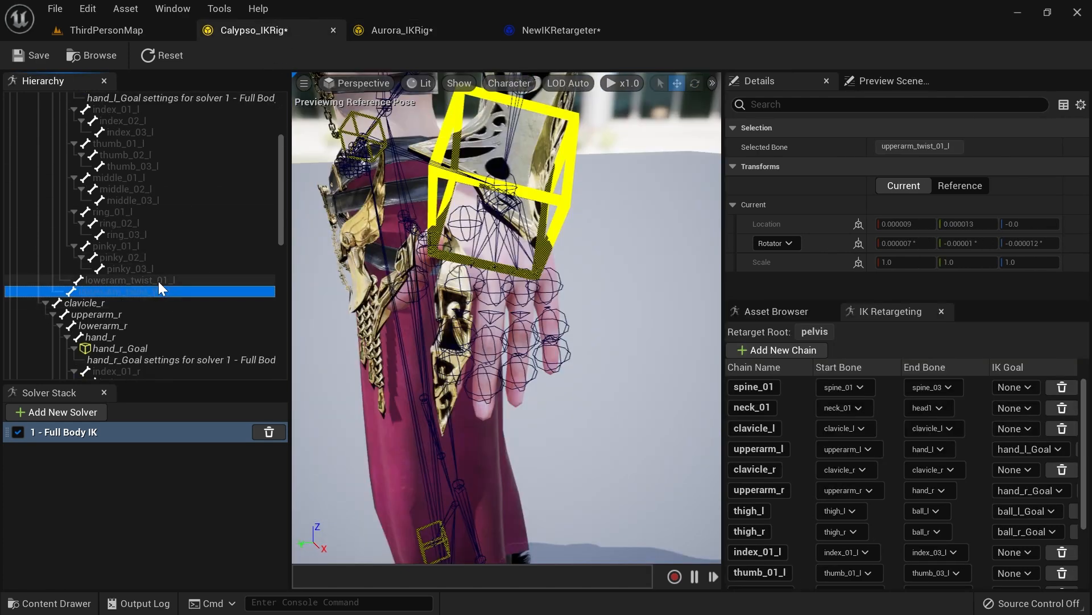
scroll(178, 285, down, 5)
click(156, 257)
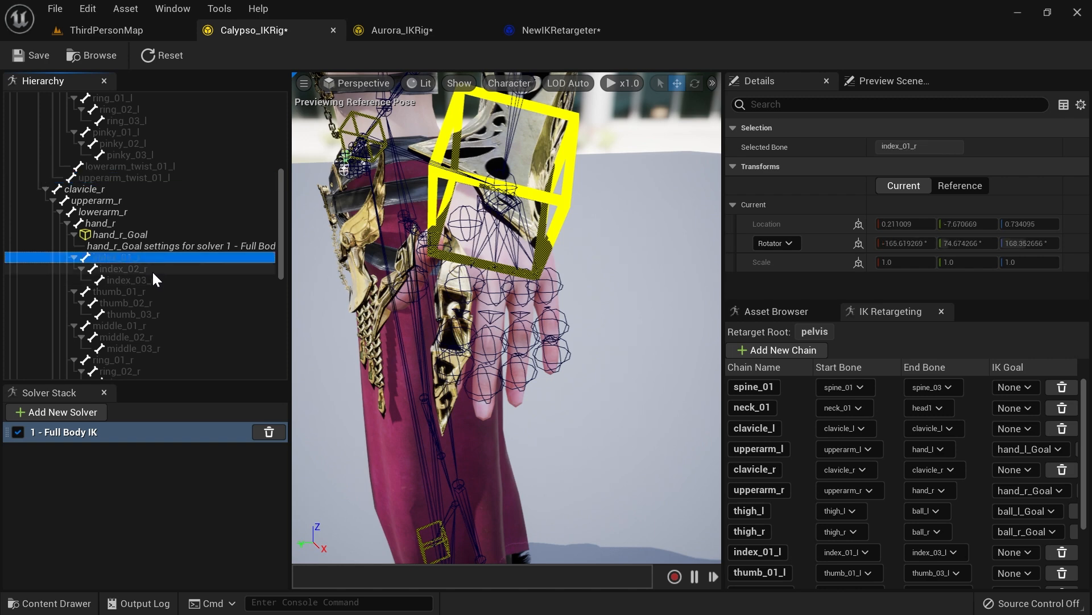
shift+click(143, 280)
right_click(143, 280)
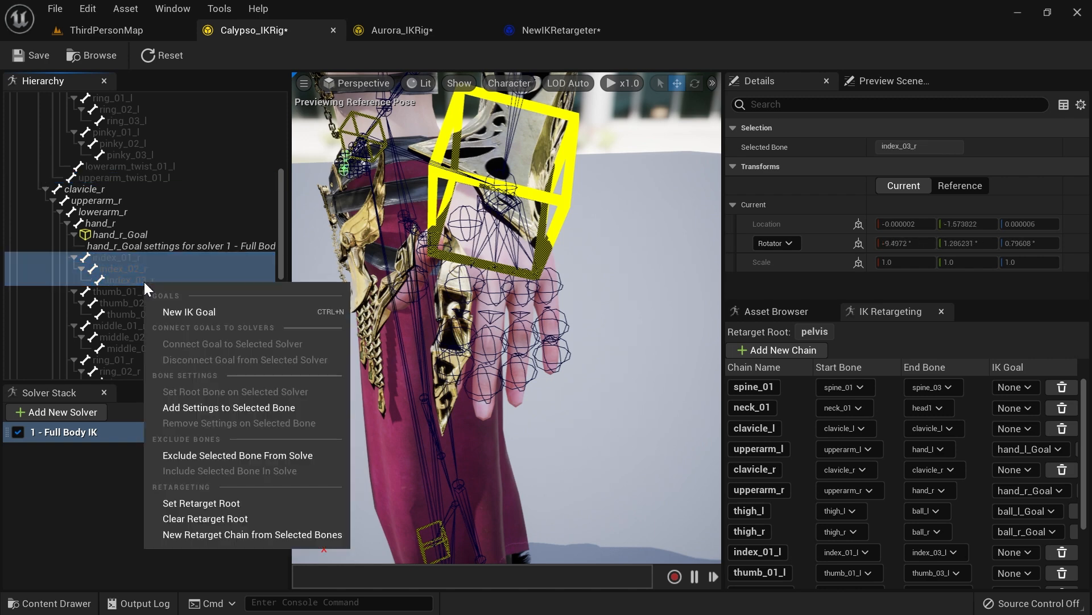
click(219, 533)
click(625, 398)
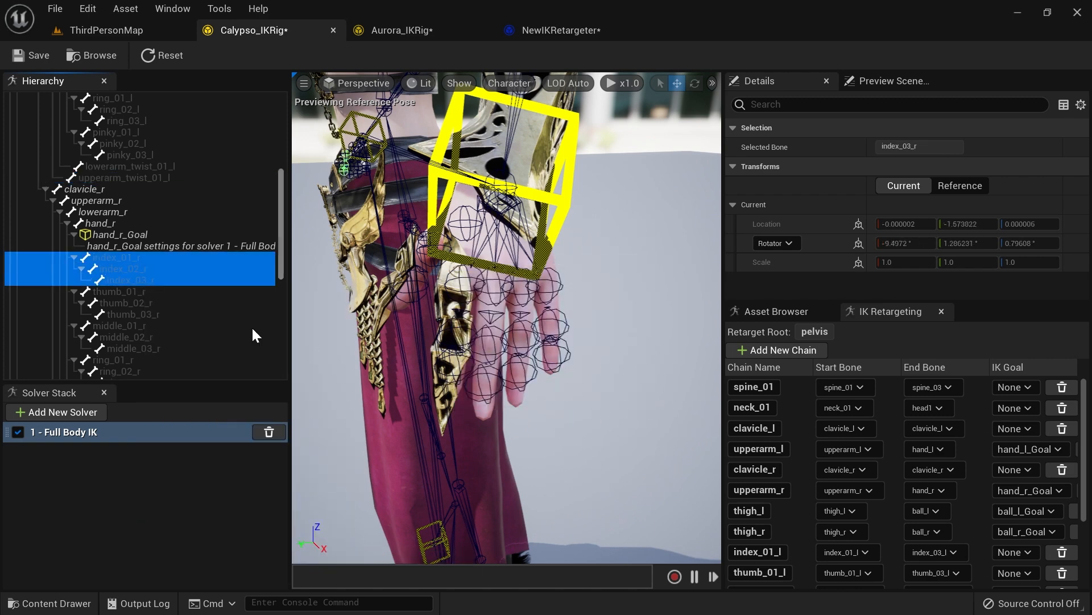
Step: Create a retarget chain from thumb_01_r to thumb_03_r
click(142, 294)
shift+click(142, 313)
right_click(143, 314)
click(216, 565)
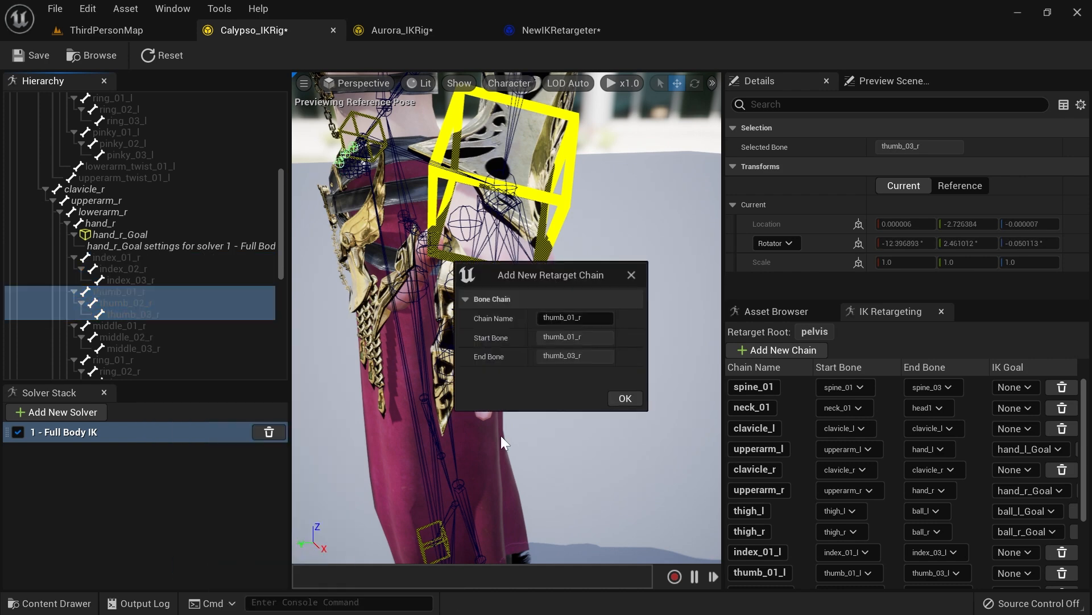
click(636, 398)
Step: Create a retarget chain from middle_01_r to middle_03_r
click(145, 326)
shift+click(146, 349)
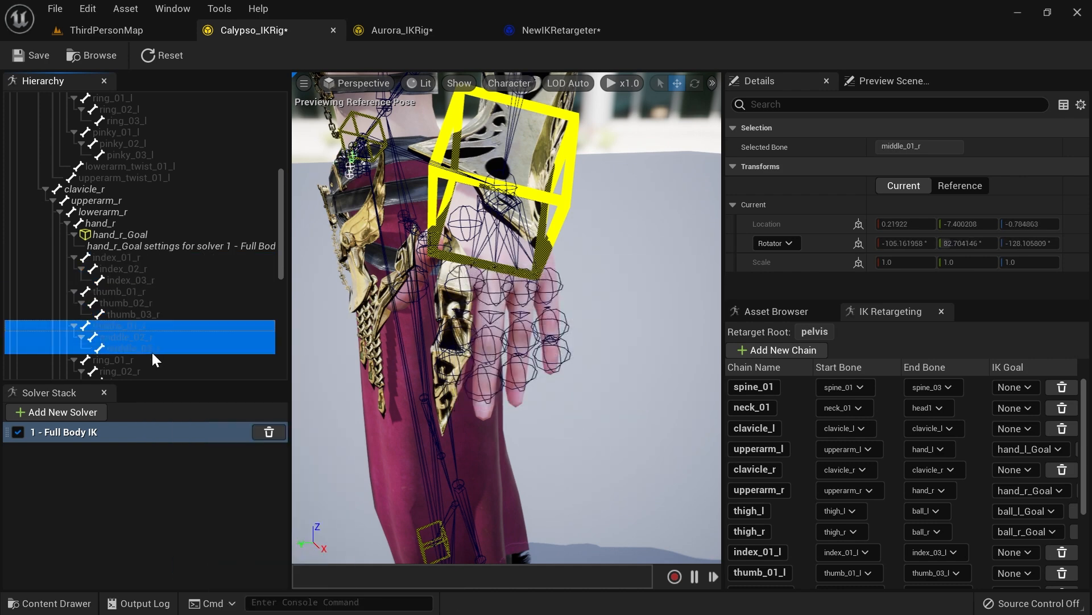
right_click(146, 350)
click(217, 339)
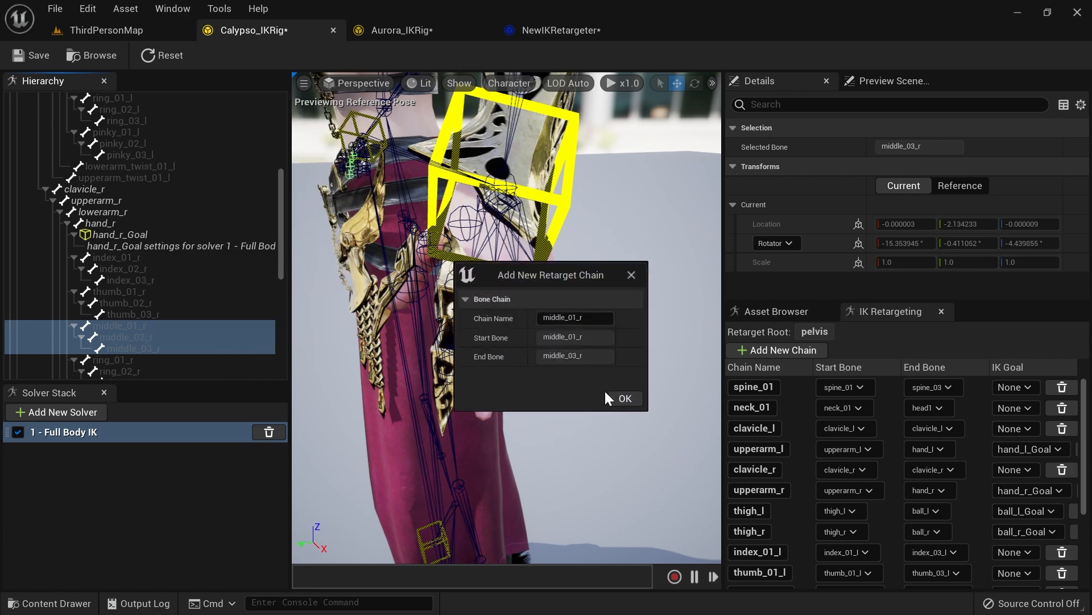
click(622, 397)
Step: Create a retarget chain from ring_01_r to ring_03_r
scroll(145, 289, down, 4)
click(125, 246)
shift+click(134, 265)
right_click(134, 264)
click(236, 515)
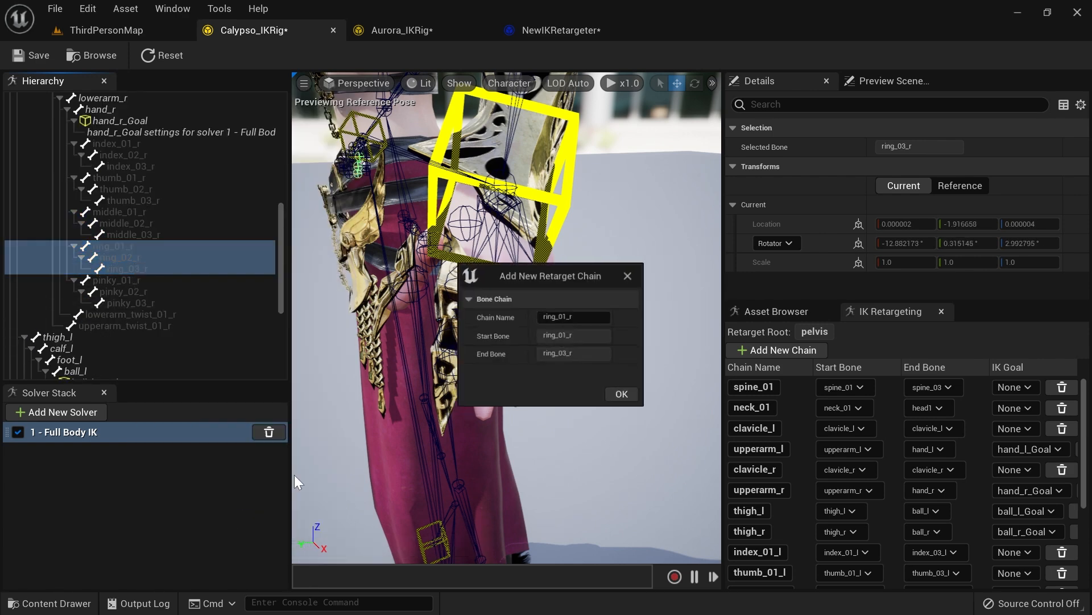
click(621, 397)
Step: Create a retarget chain from pinky_01_r to pinky_03_r
click(128, 279)
shift+click(135, 301)
right_click(135, 302)
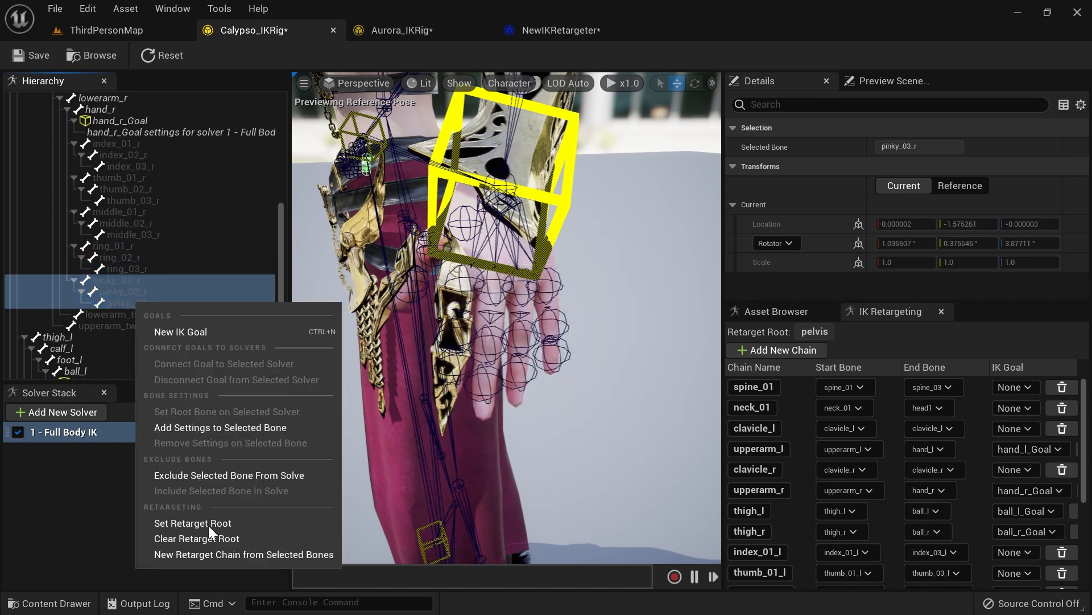
click(228, 555)
click(623, 399)
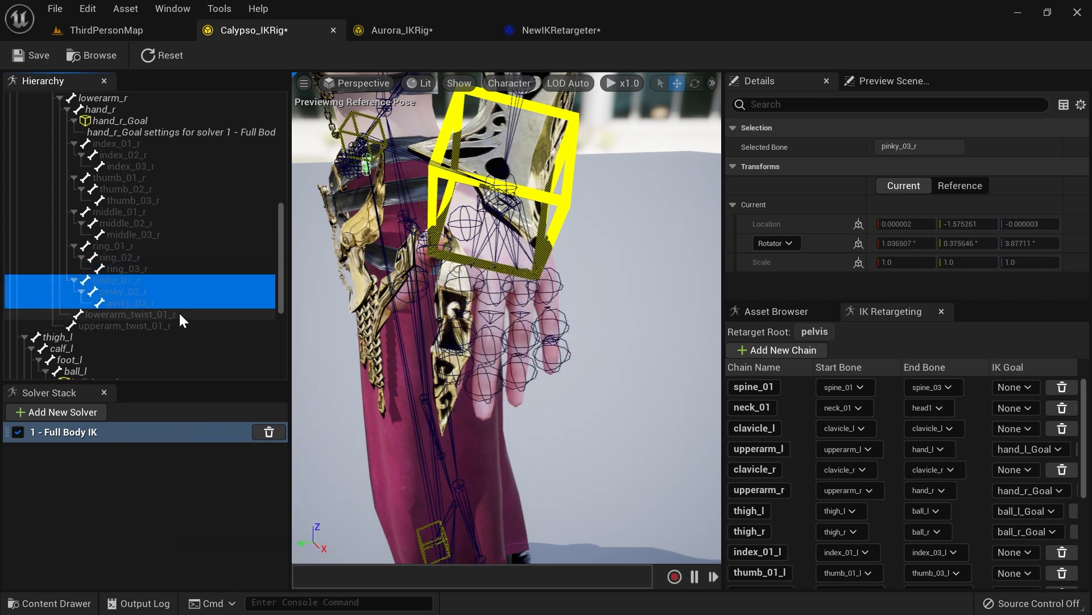
Step: Create a retarget chain for the lowerarm_twist_01_r bone
click(136, 315)
right_click(136, 316)
click(207, 568)
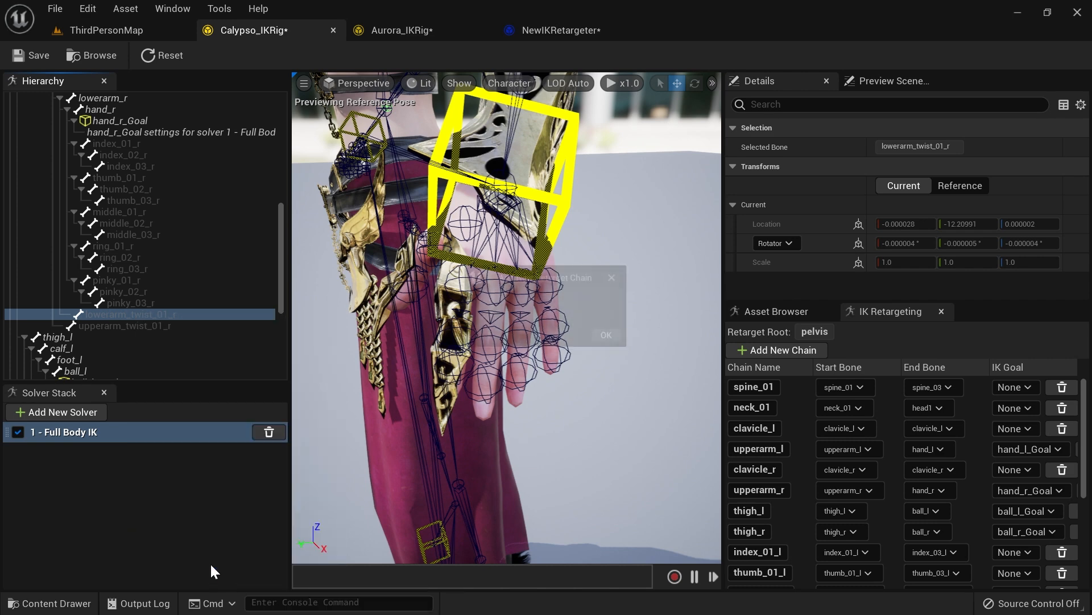
click(625, 398)
Step: Create a retarget chain for the upperarm_twist_01_r bone
click(142, 327)
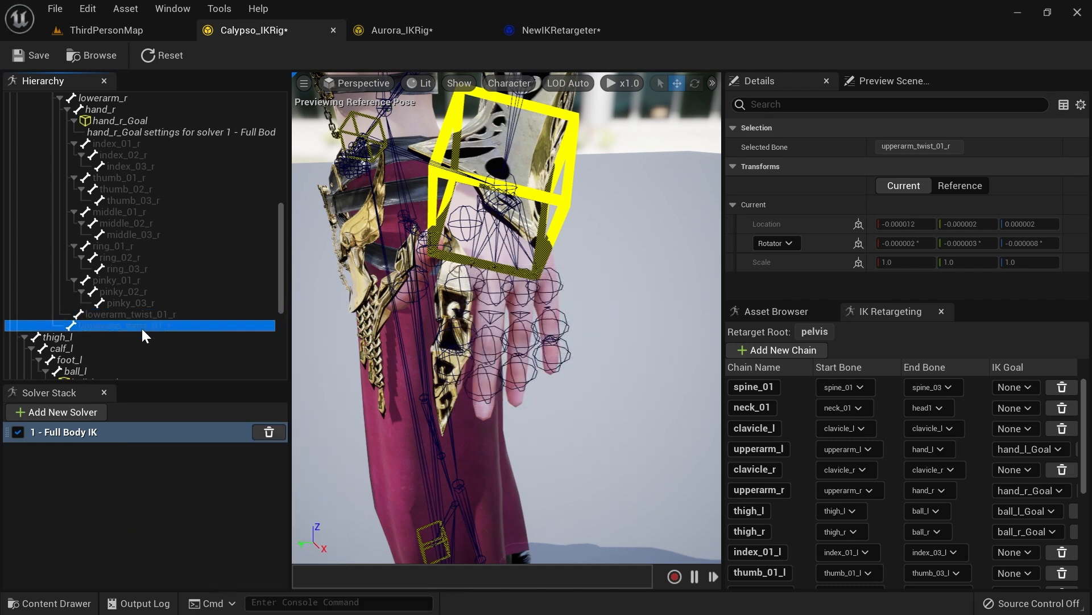
right_click(142, 328)
click(217, 582)
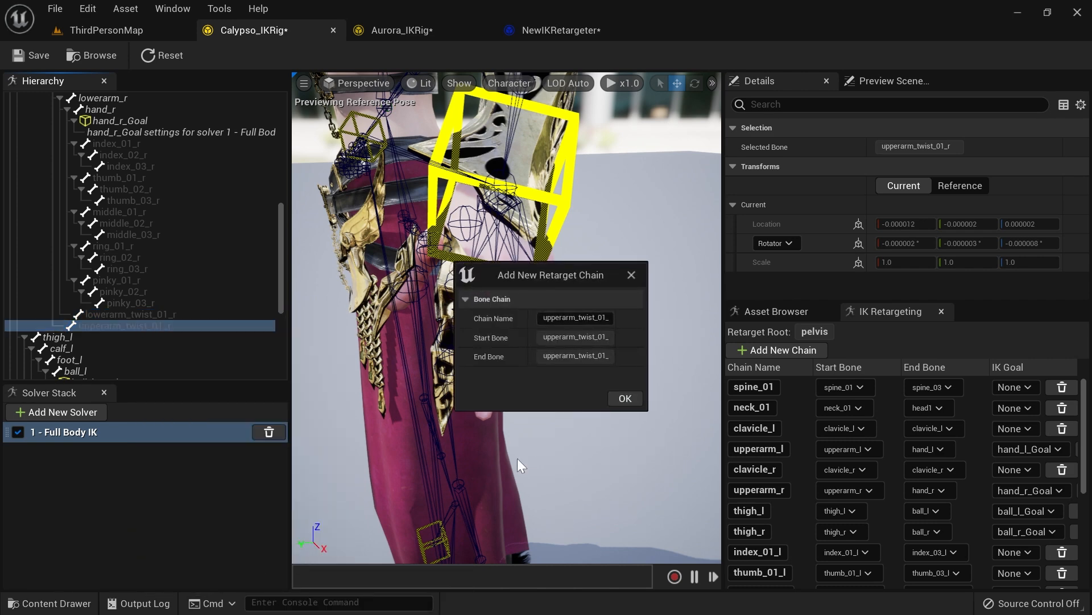
click(625, 398)
Step: Scroll through Calypso's bone hierarchy to review the remaining bones
click(266, 319)
scroll(162, 304, down, 5)
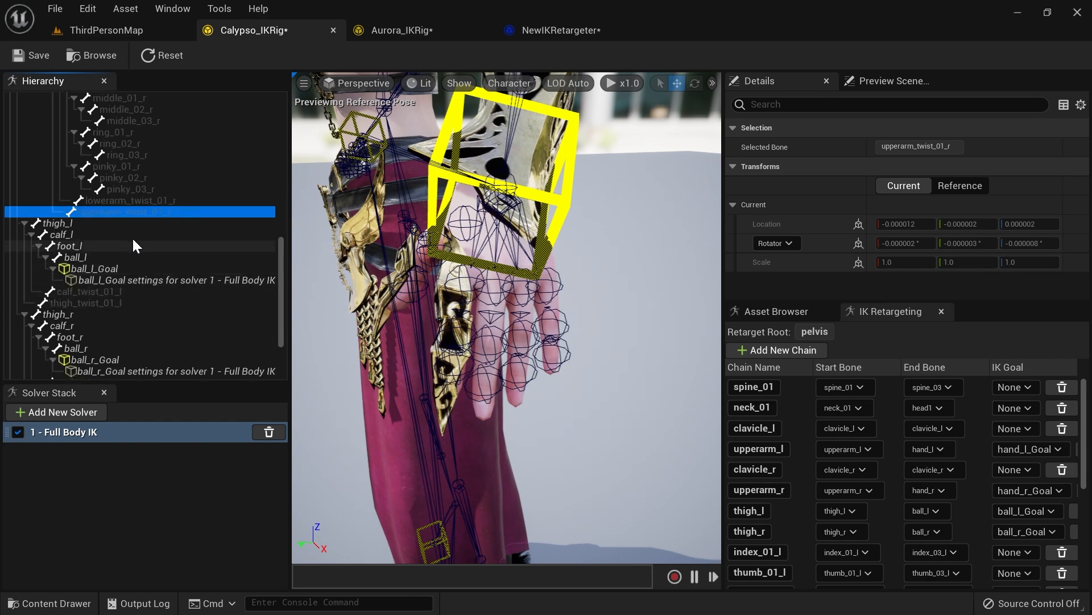
scroll(145, 273, down, 3)
scroll(146, 272, down, 2)
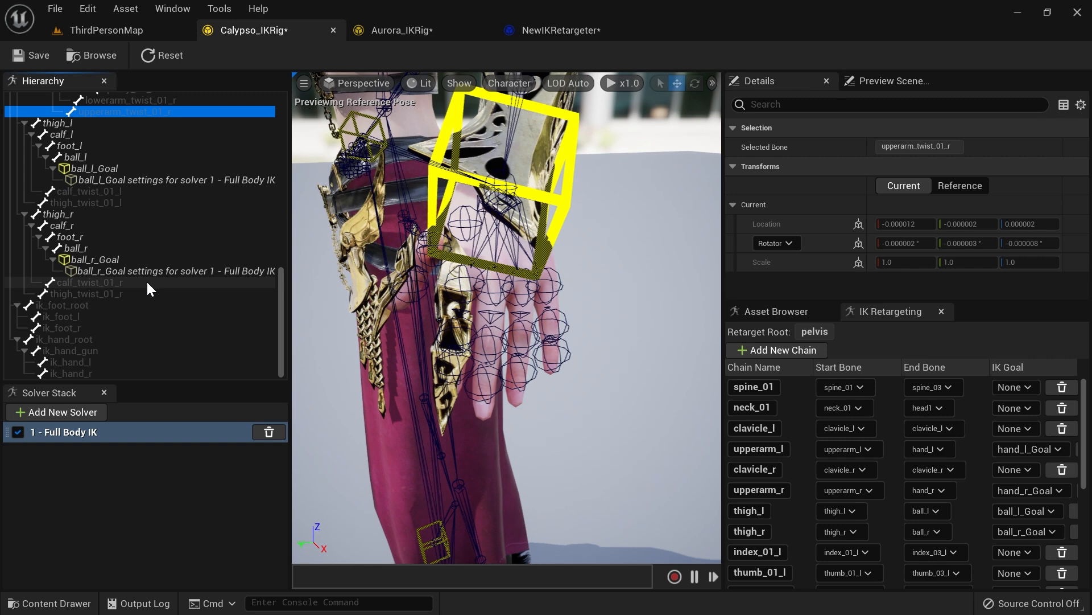
scroll(168, 322, up, 8)
scroll(165, 313, up, 9)
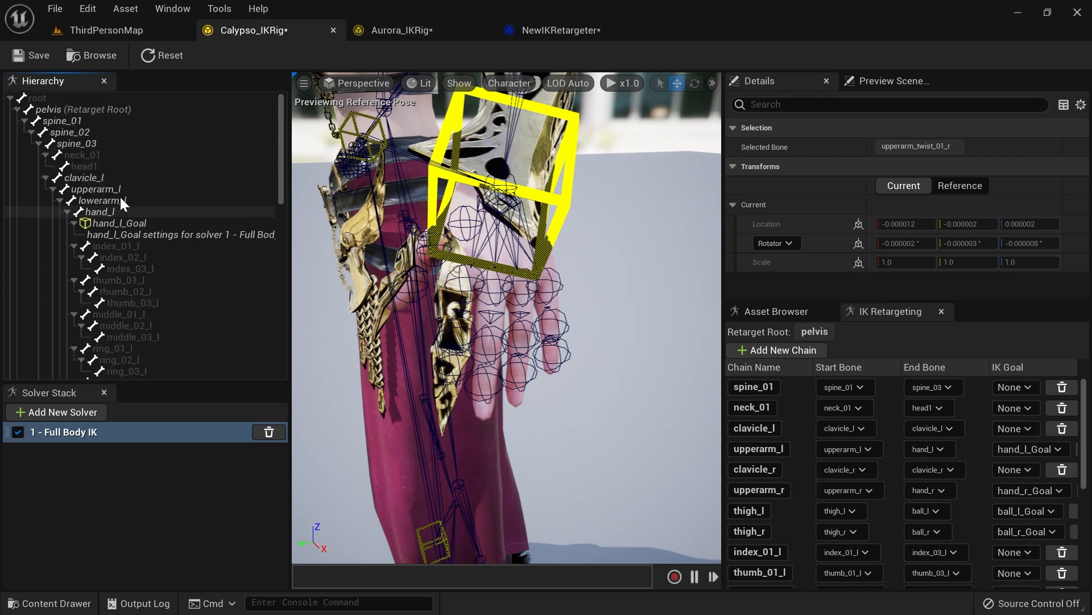
scroll(123, 151, down, 10)
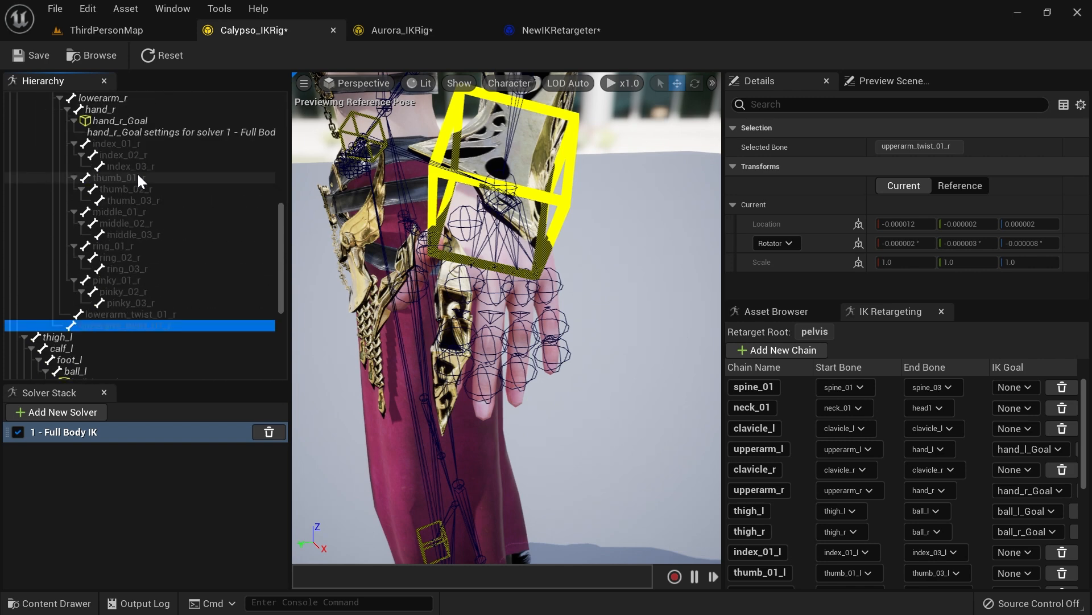
scroll(141, 182, down, 6)
scroll(149, 200, up, 6)
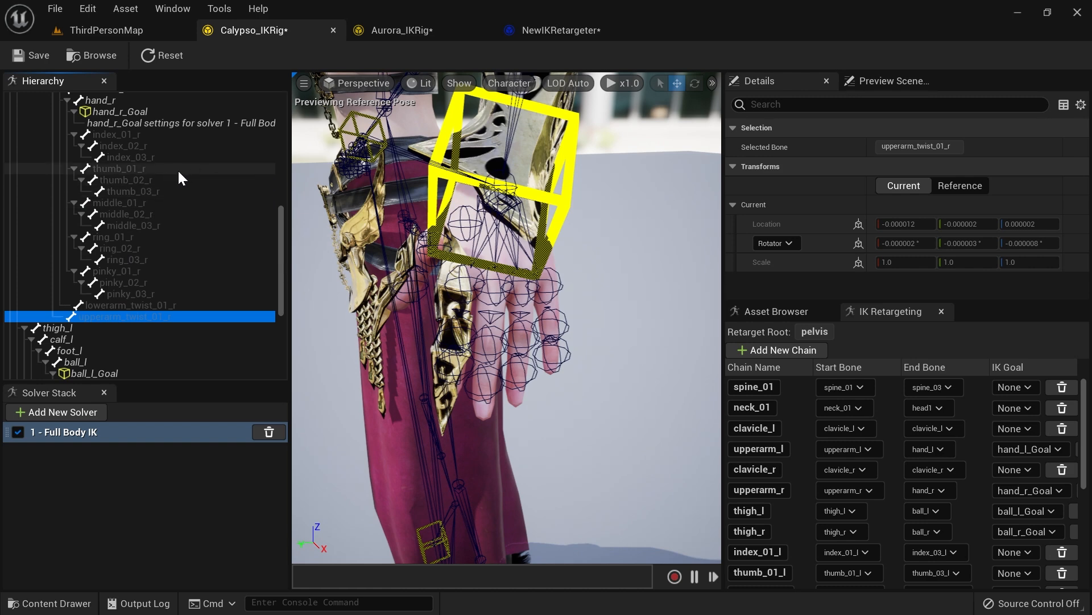
Step: In Aurora's IK Rig, create a retarget chain from index_01_l to index_03_l
click(393, 30)
scroll(141, 267, down, 2)
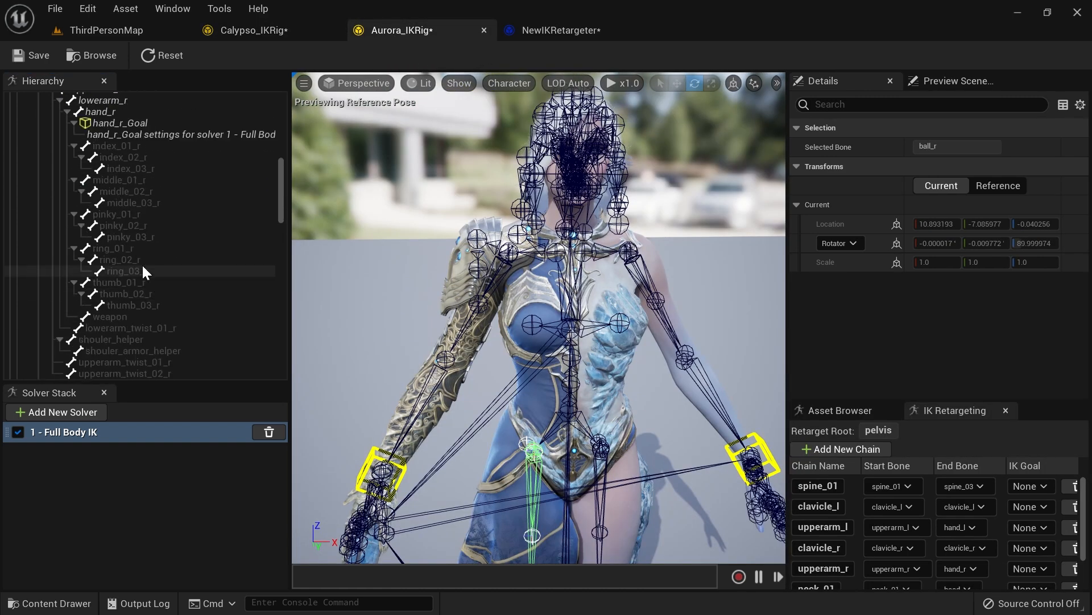
scroll(137, 250, up, 15)
scroll(120, 182, down, 1)
scroll(108, 159, up, 1)
scroll(129, 223, down, 2)
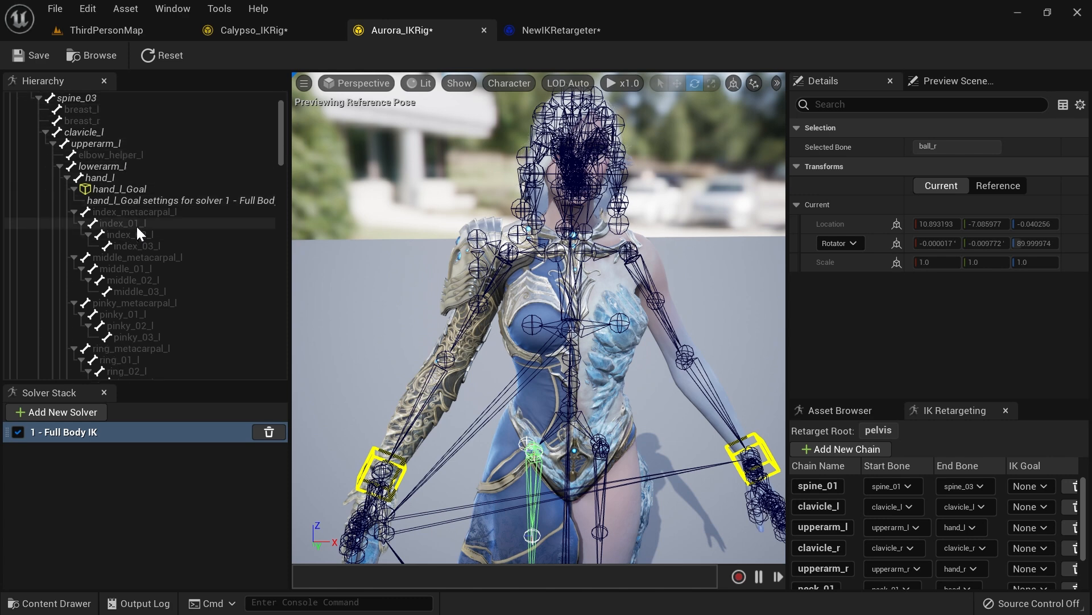
click(158, 213)
click(135, 222)
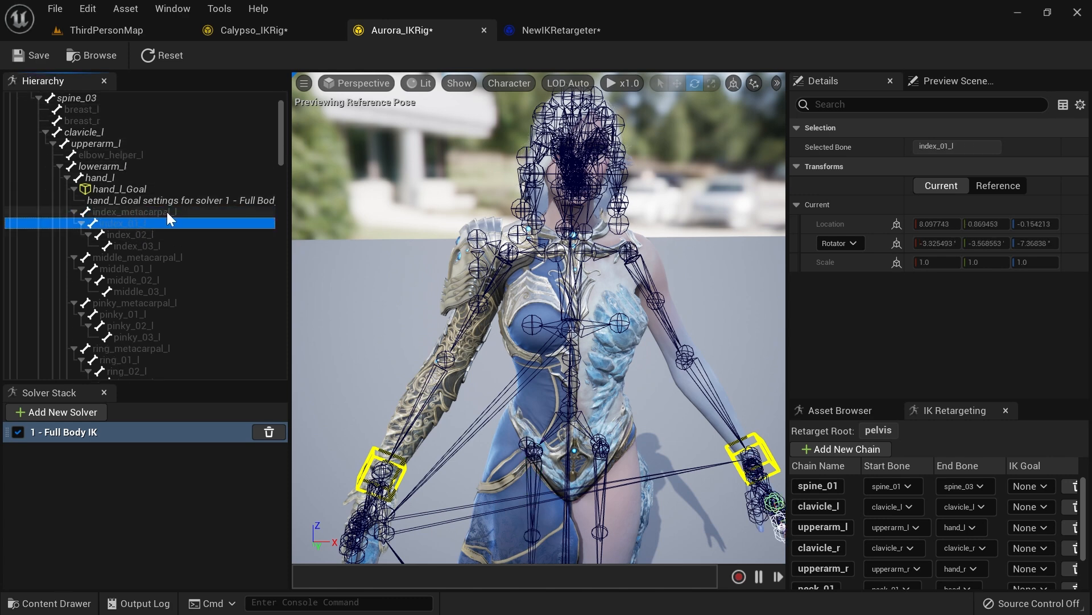
shift+click(139, 244)
click(120, 223)
click(137, 234)
click(139, 243)
click(137, 224)
shift+click(142, 243)
right_click(142, 243)
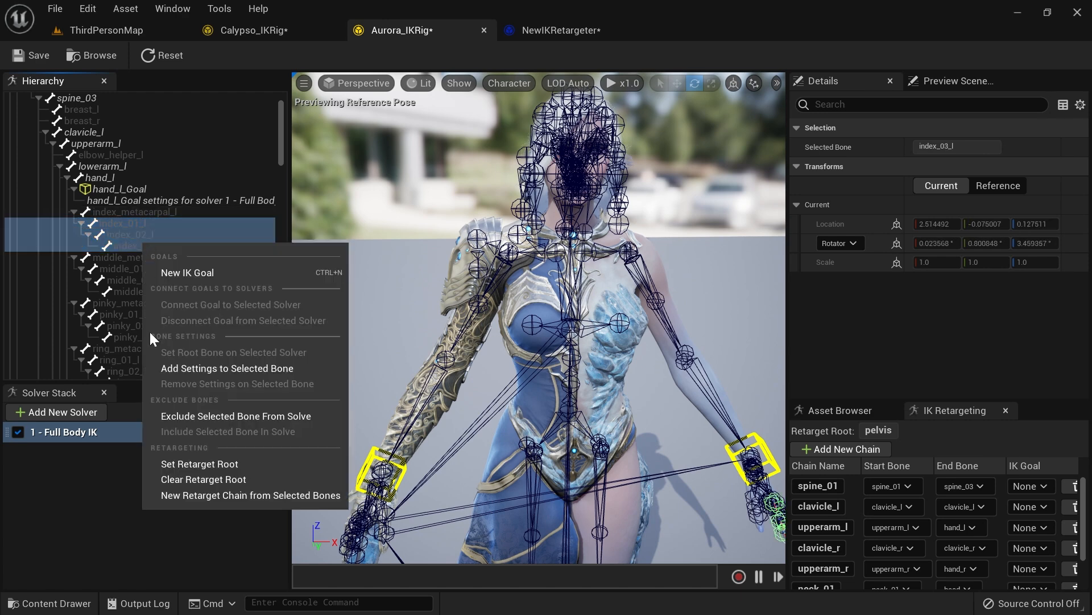
click(239, 495)
click(612, 398)
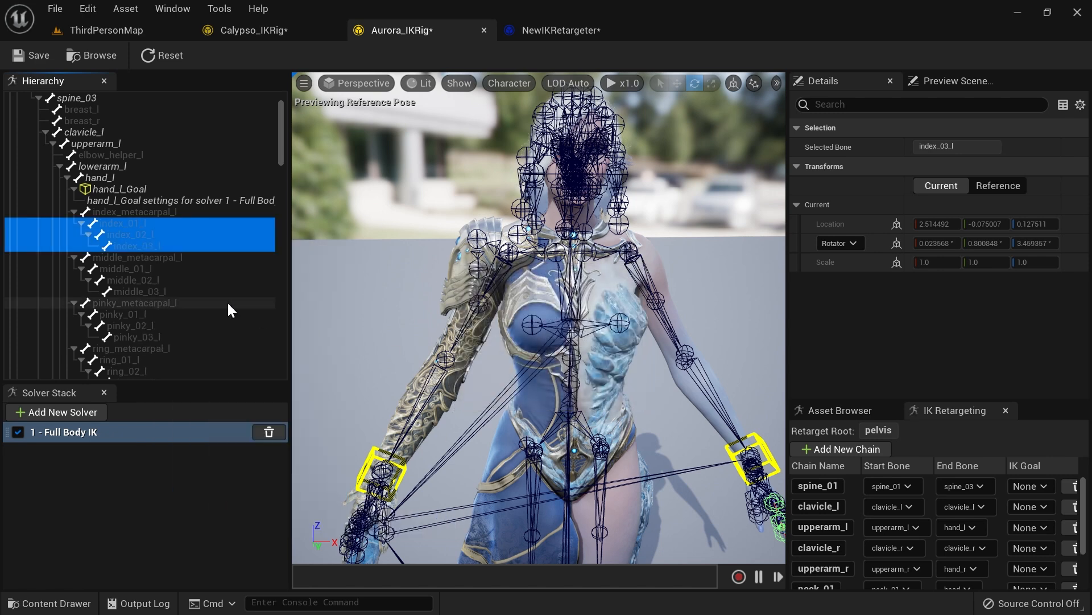
Step: Create a retarget chain from middle_01_l to middle_03_l
click(131, 269)
shift+click(142, 288)
right_click(144, 291)
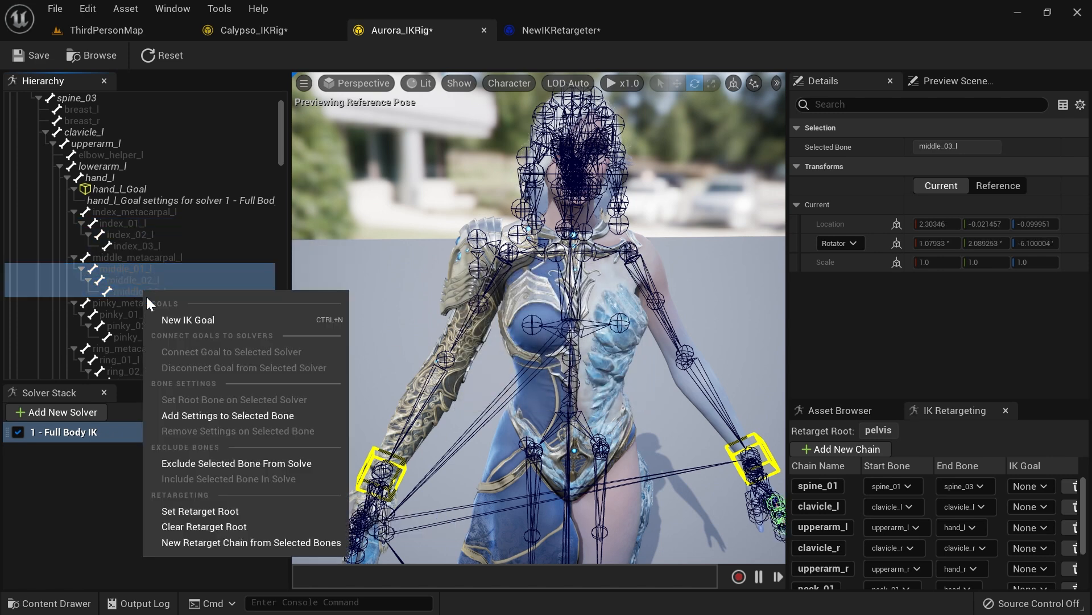
click(227, 539)
click(617, 399)
Step: Create a retarget chain from pinky_01_l to pinky_03_l
scroll(197, 265, down, 2)
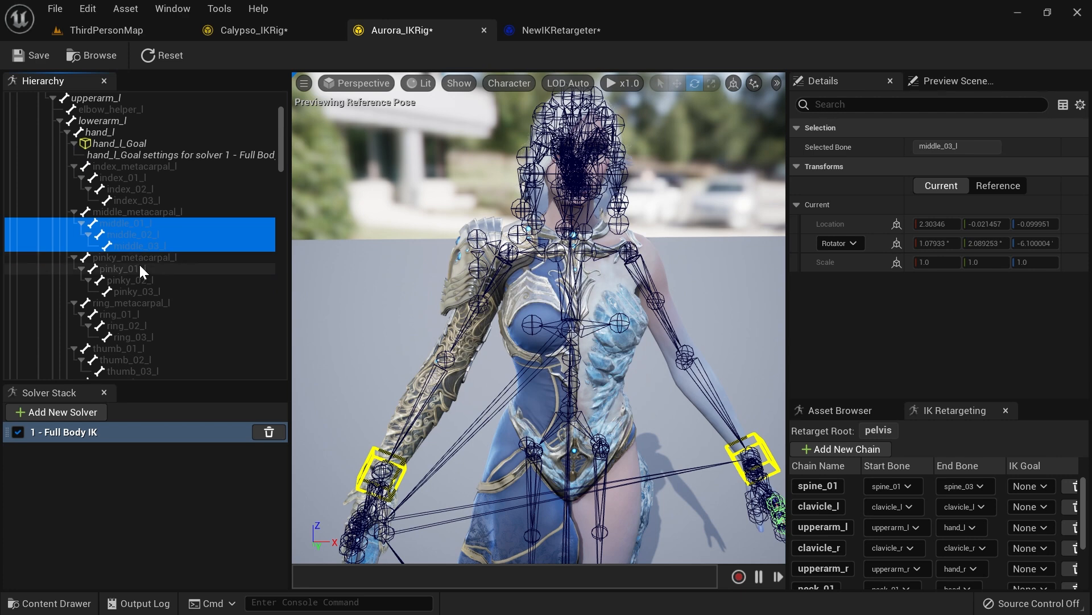
click(139, 267)
shift+click(152, 288)
right_click(153, 287)
click(218, 538)
click(615, 398)
Step: Create a retarget chain from ring_01_l to ring_03_l
scroll(145, 270, down, 2)
click(145, 271)
shift+click(150, 292)
right_click(150, 292)
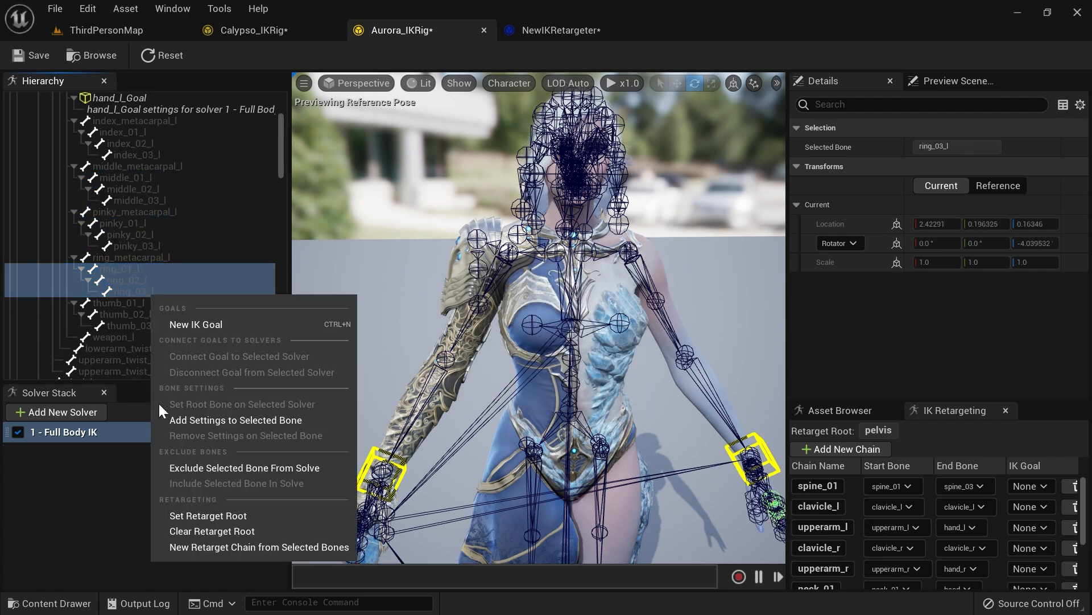
click(212, 545)
click(625, 398)
Step: Create a retarget chain from thumb_01_l to thumb_03_l
scroll(171, 279, down, 1)
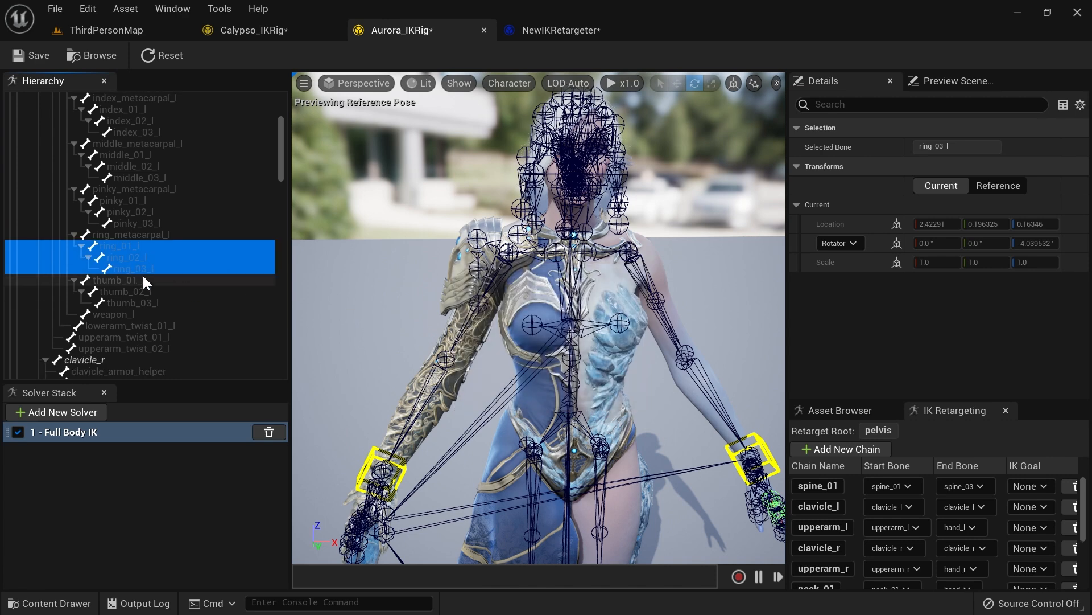
click(143, 280)
shift+click(152, 305)
right_click(152, 305)
click(218, 552)
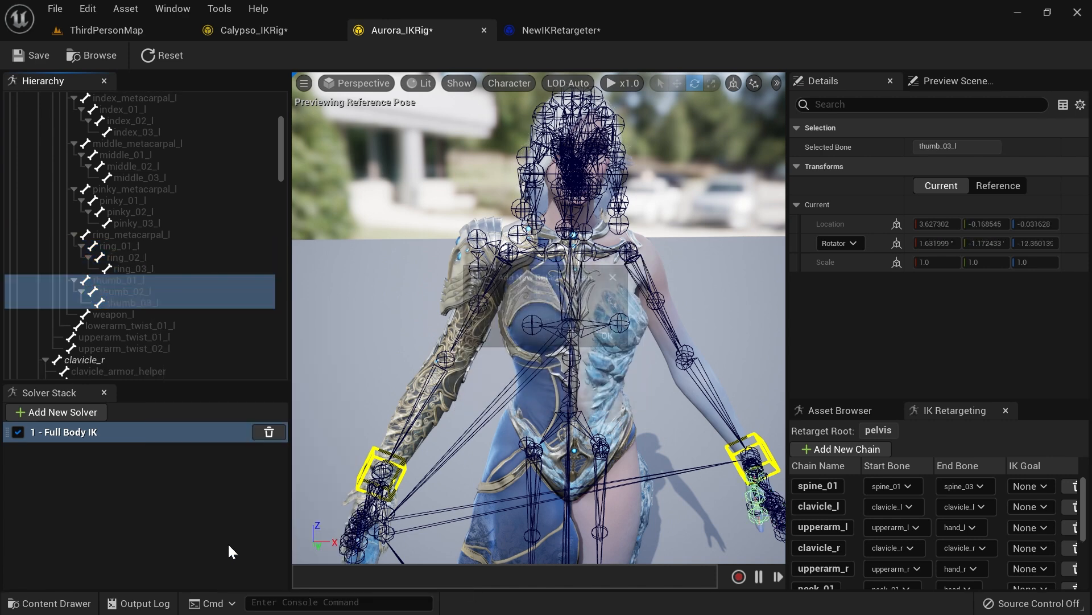
click(623, 398)
Step: Create a retarget chain for the lowerarm_twist_01_l bone
scroll(142, 282, down, 2)
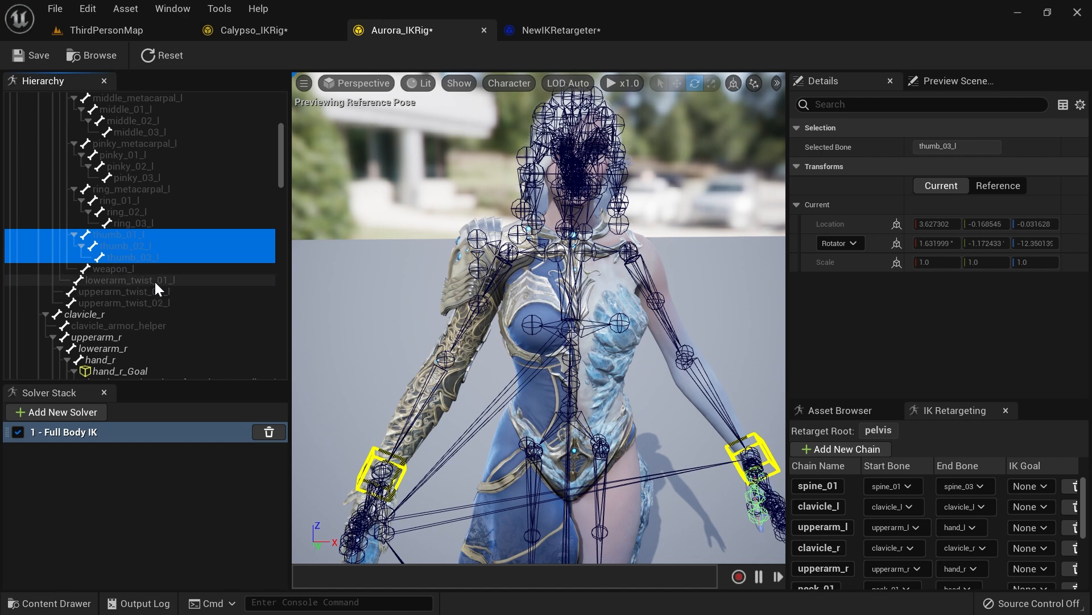
right_click(155, 280)
click(246, 535)
click(624, 398)
Step: Create a retarget chain for the upperarm_twist_01_l bone
click(170, 292)
right_click(169, 292)
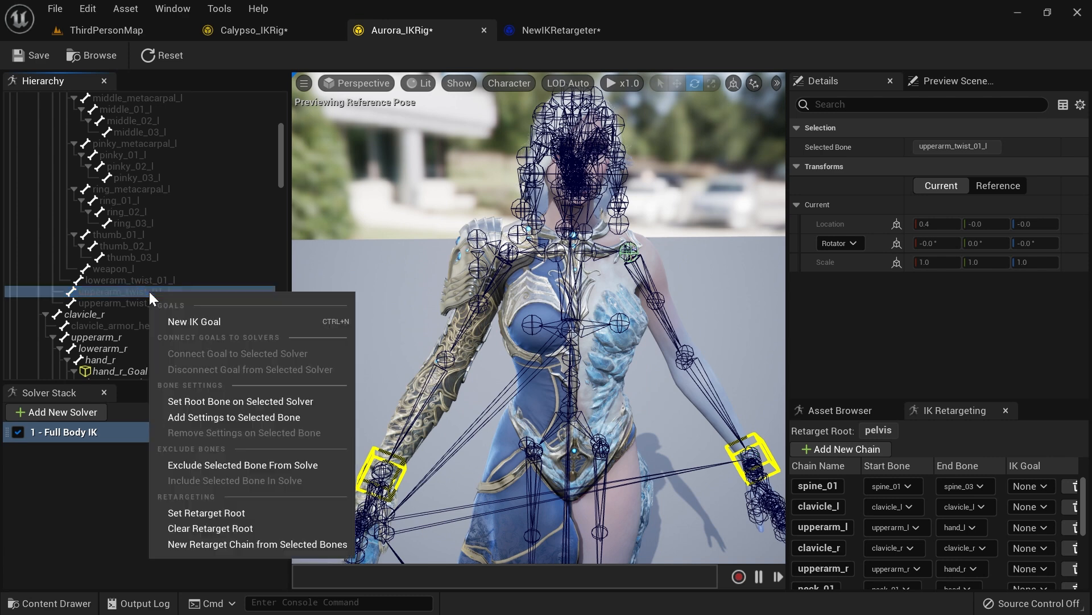
click(234, 545)
click(624, 397)
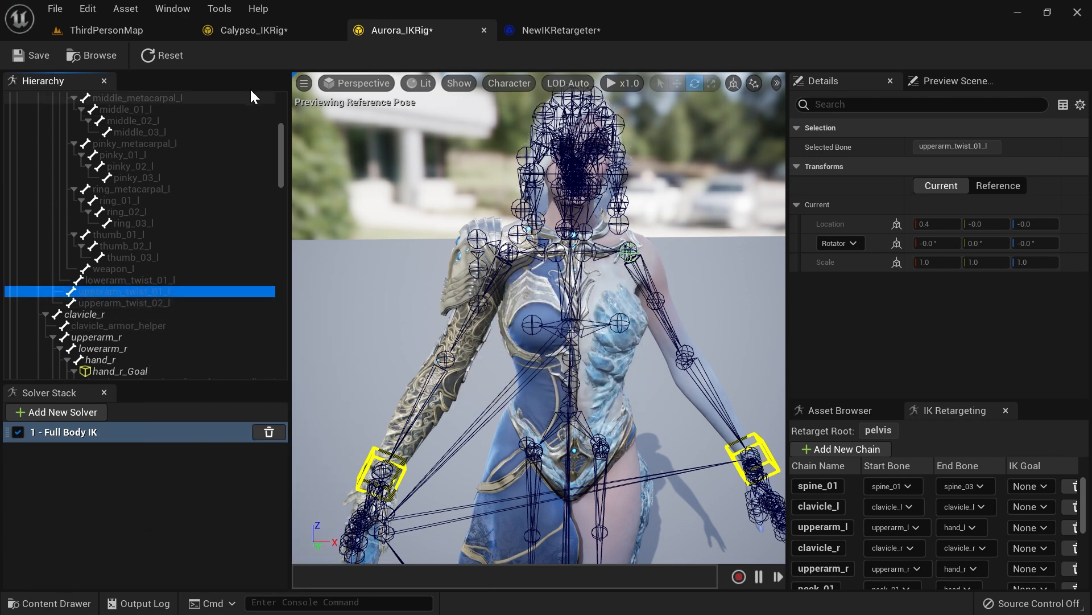
Step: Compare with Calypso's rig, then create a retarget chain in Aurora from index_01_r to index_03_r
click(272, 32)
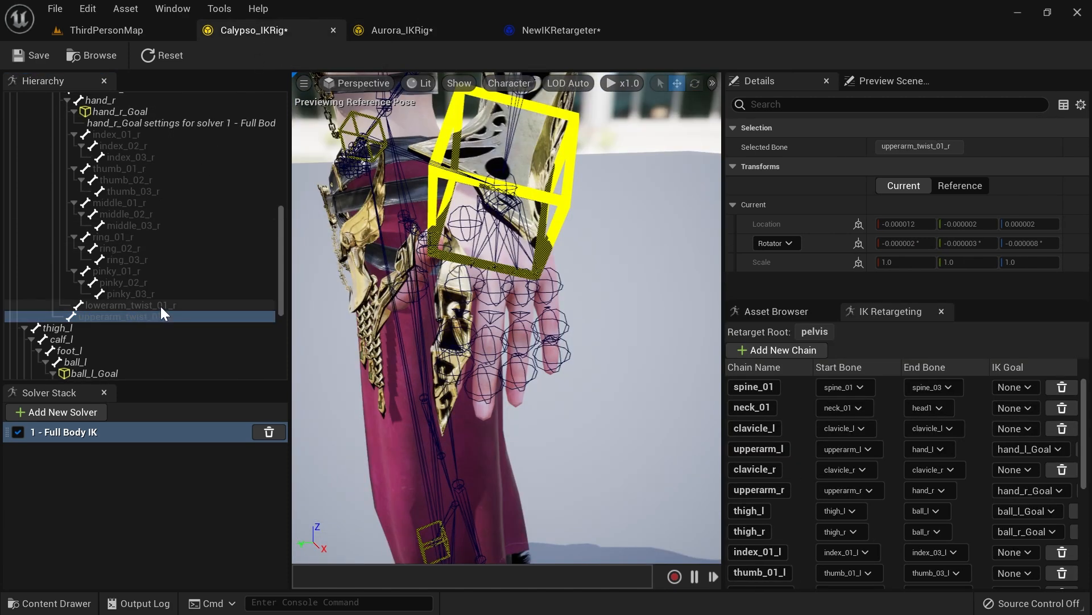
click(370, 29)
scroll(176, 296, down, 1)
scroll(176, 288, down, 5)
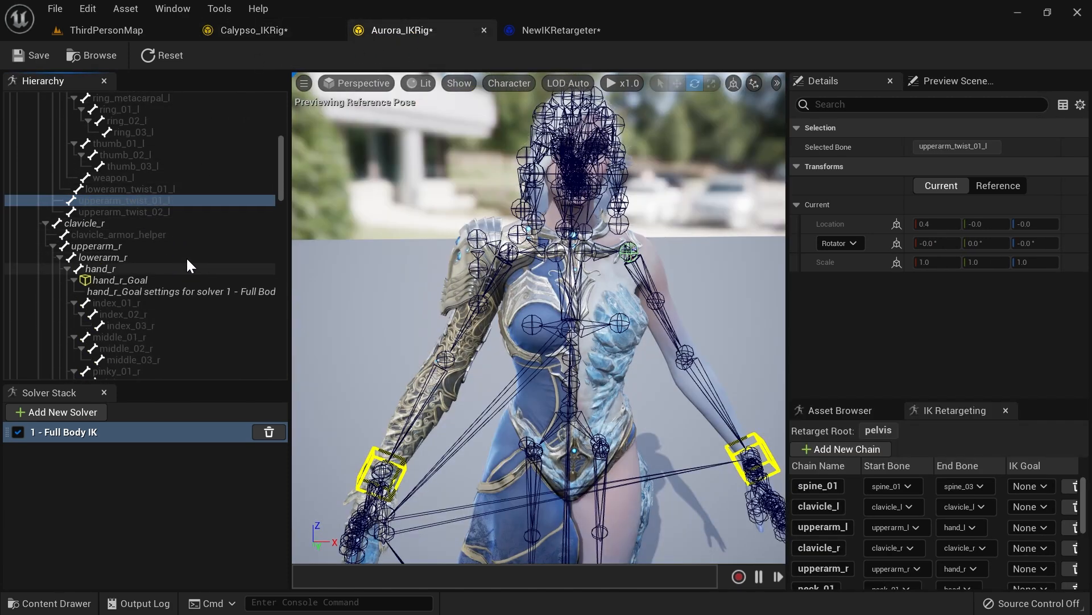
drag(138, 261, 145, 279)
right_click(145, 279)
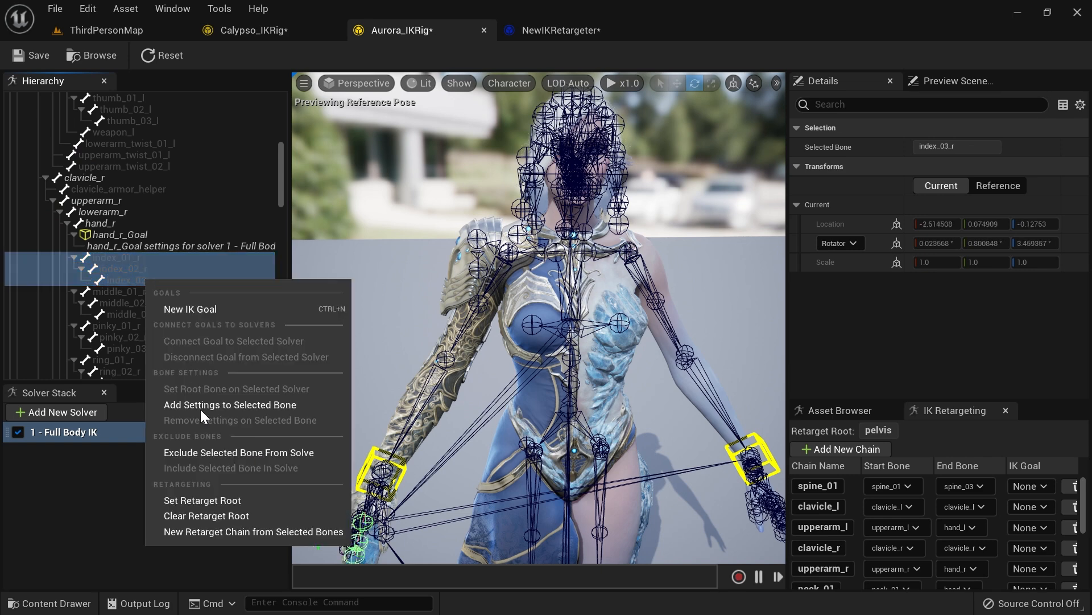
click(220, 524)
click(624, 398)
Step: Create a retarget chain from middle_01_r to middle_03_r
drag(175, 293, 156, 310)
right_click(156, 311)
click(257, 562)
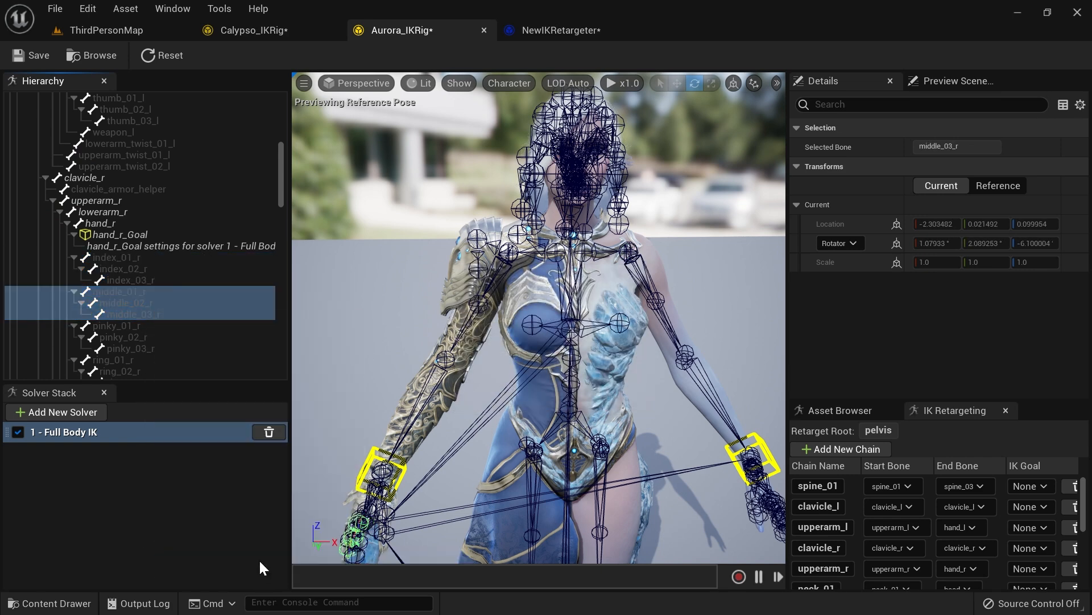
click(624, 398)
Step: Create a retarget chain from pinky_01_r to pinky_03_r
click(147, 325)
shift+click(148, 350)
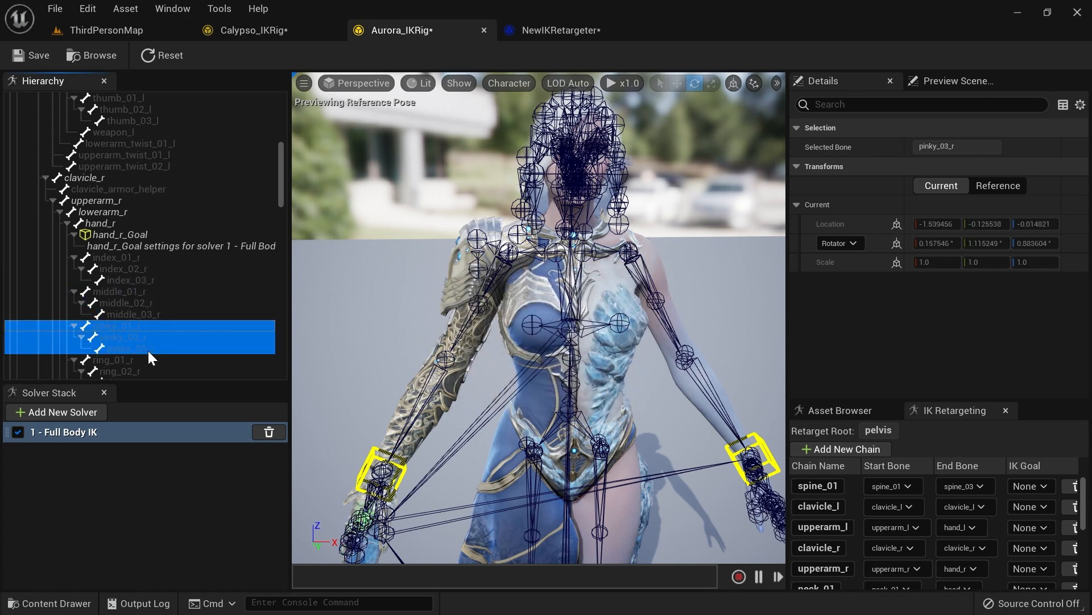
right_click(149, 357)
click(204, 337)
click(624, 398)
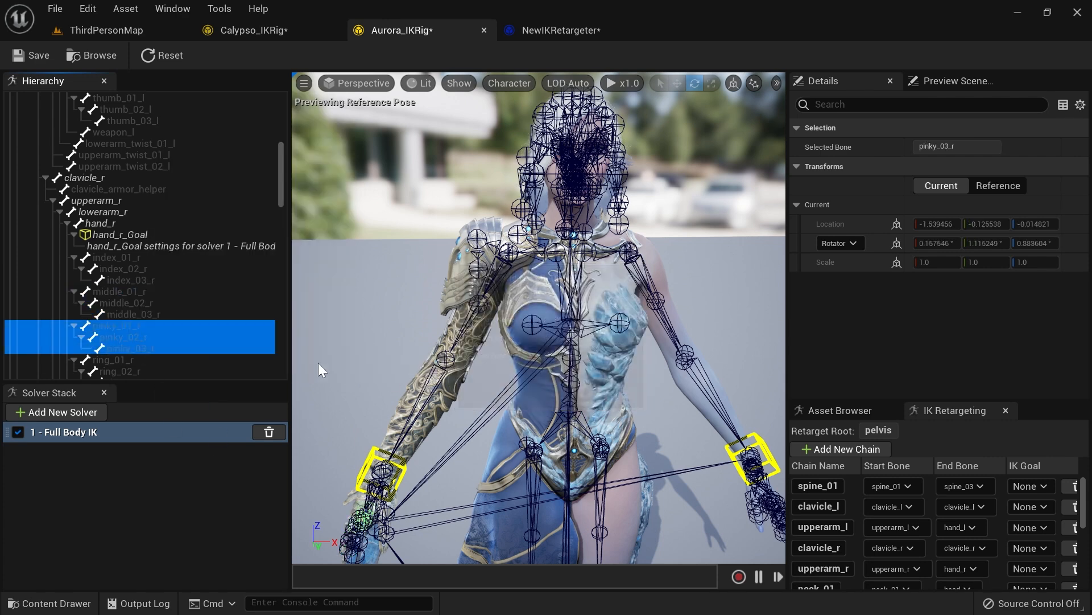
Step: Create a retarget chain from ring_01_r to ring_03_r
scroll(128, 302, down, 2)
drag(125, 292, 130, 315)
right_click(129, 310)
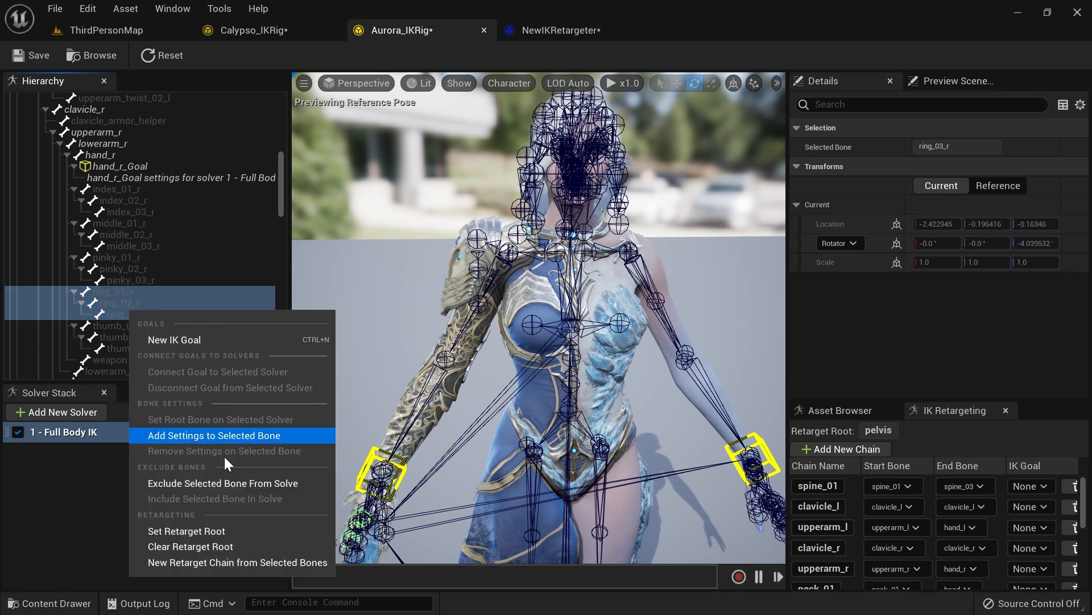
click(232, 559)
click(624, 398)
Step: Create a retarget chain from thumb_01_r to thumb_03_r
scroll(125, 284, down, 2)
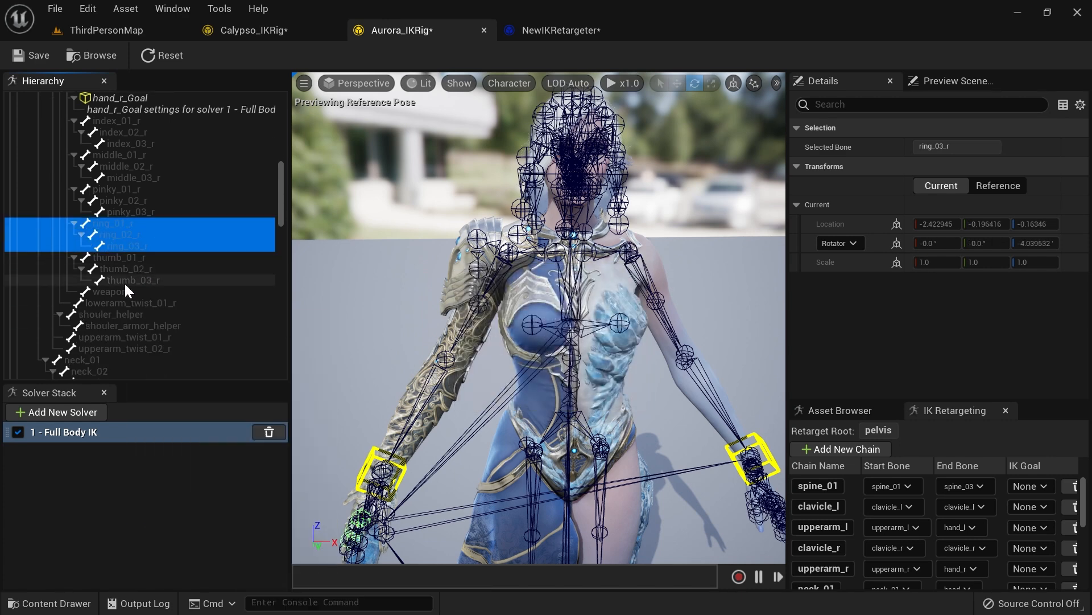
click(131, 257)
shift+click(142, 275)
right_click(142, 275)
click(258, 526)
click(624, 398)
Step: Create a retarget chain for the lowerarm_twist_01_r bone
scroll(217, 284, down, 2)
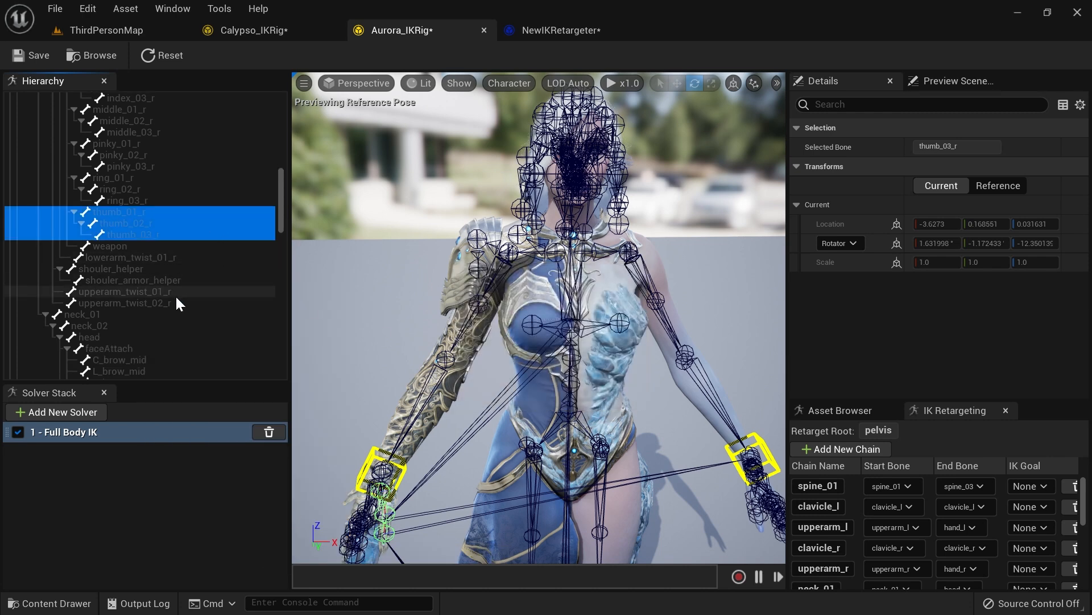
click(161, 291)
click(154, 259)
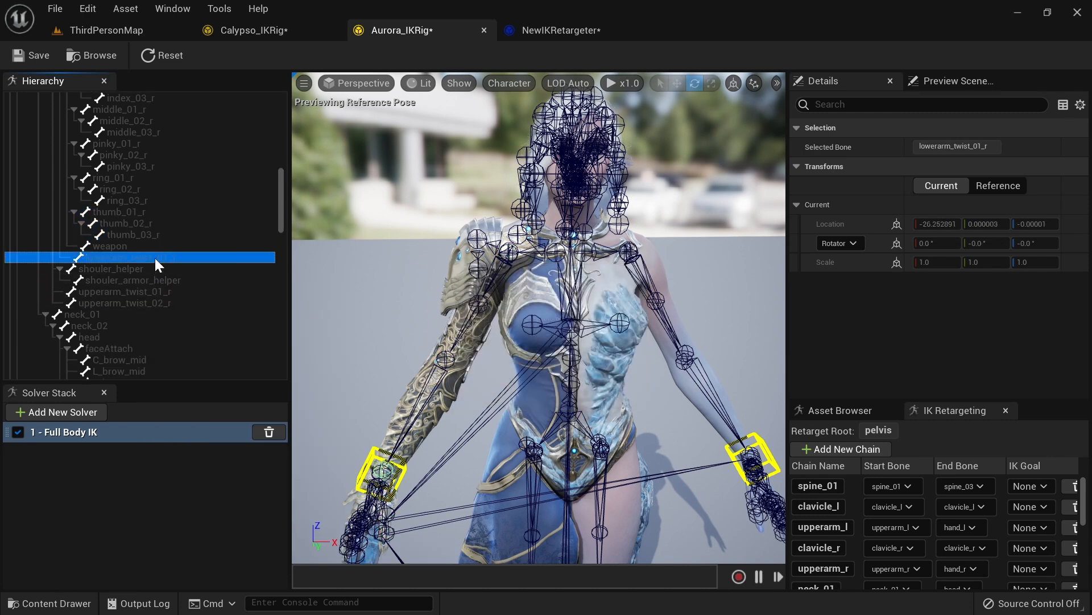
right_click(155, 259)
click(234, 516)
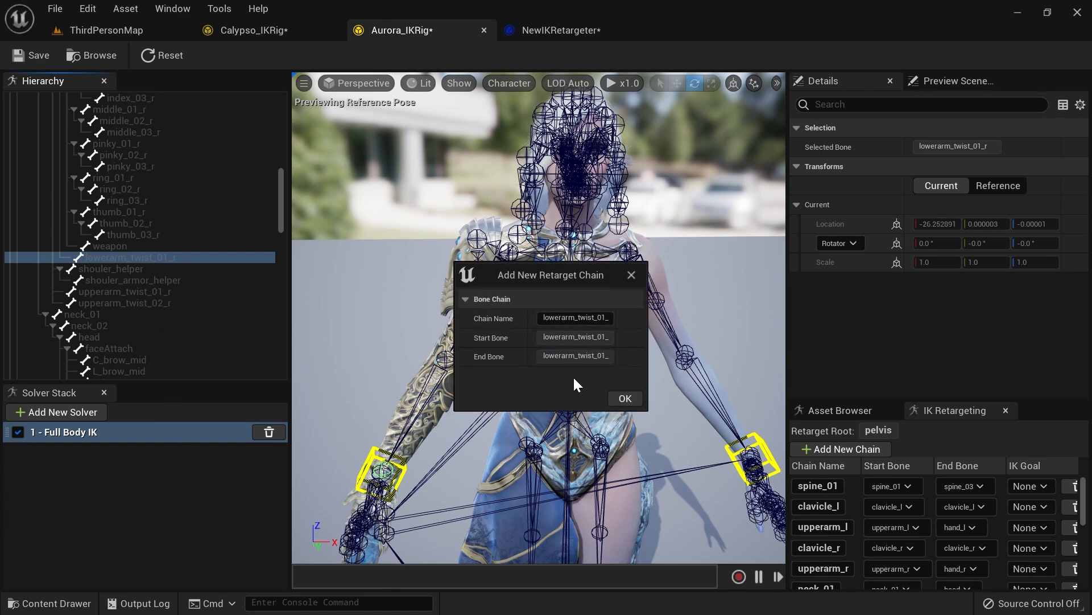
click(609, 398)
Step: Create a retarget chain for the upperarm_twist_01_r bone
click(161, 292)
right_click(149, 293)
click(224, 547)
click(623, 399)
scroll(173, 279, down, 10)
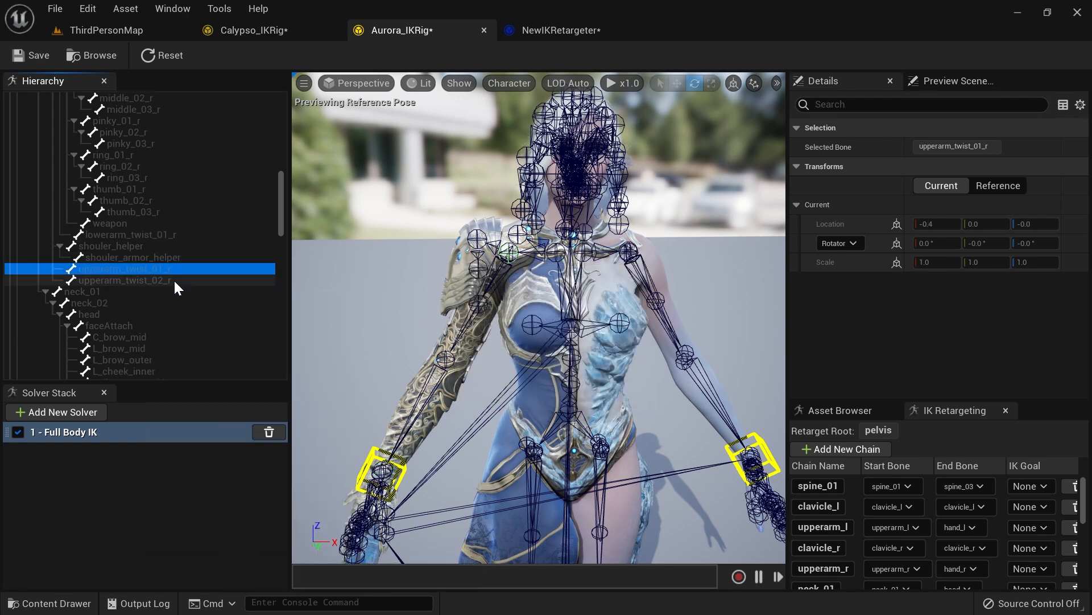
scroll(151, 247, down, 15)
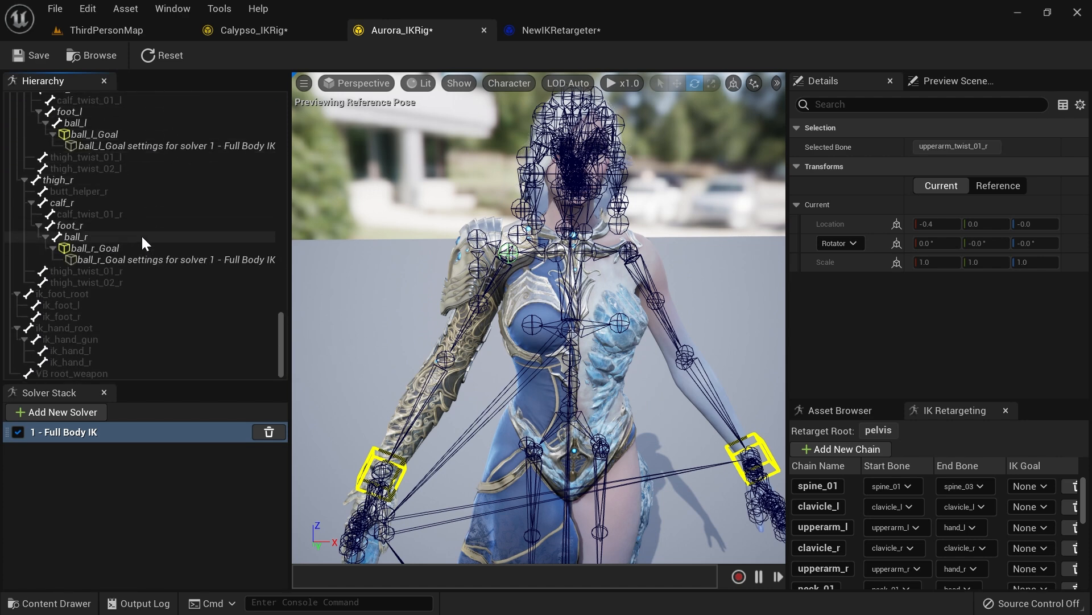
scroll(141, 234, up, 3)
Step: In the IK Retargeter, auto-map the target chains to the source chains and inspect the preview
click(582, 35)
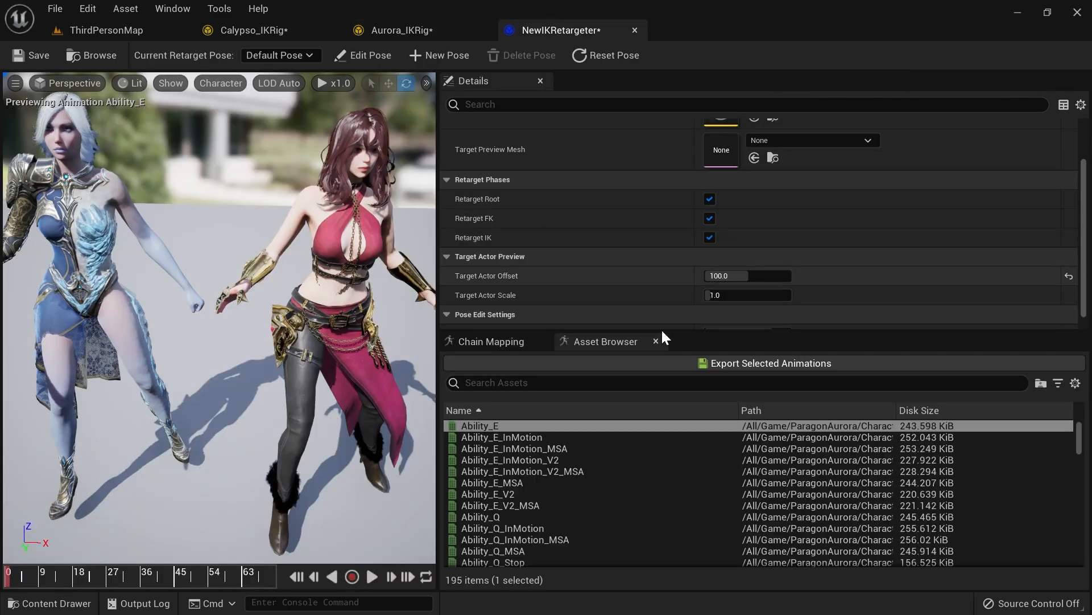
click(489, 341)
right_drag(295, 320, 264, 324)
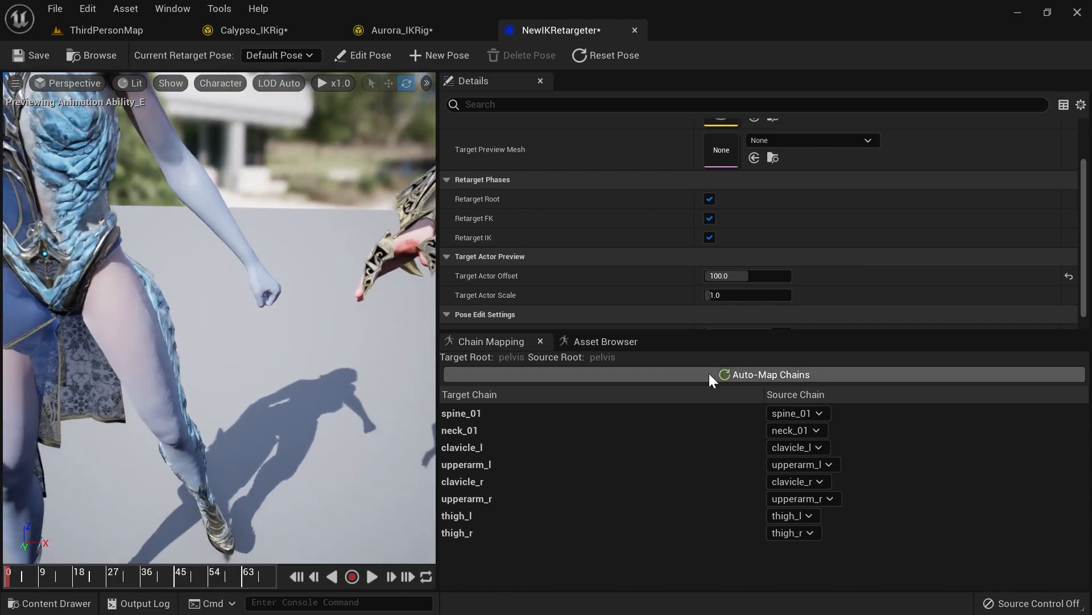
click(757, 373)
right_drag(384, 337, 285, 328)
right_drag(158, 330, 165, 329)
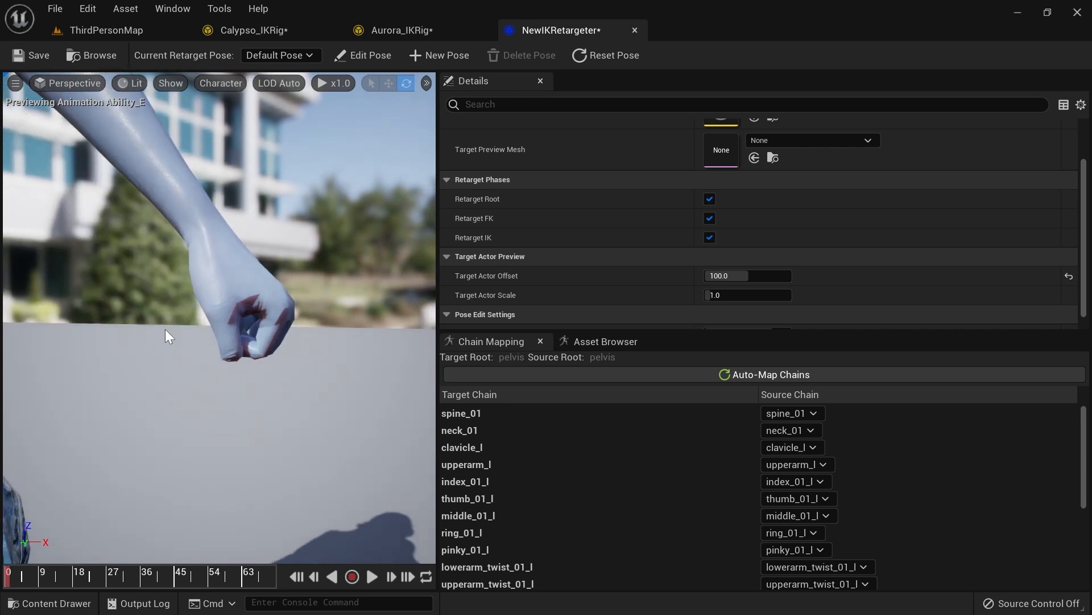
right_drag(399, 179, 398, 179)
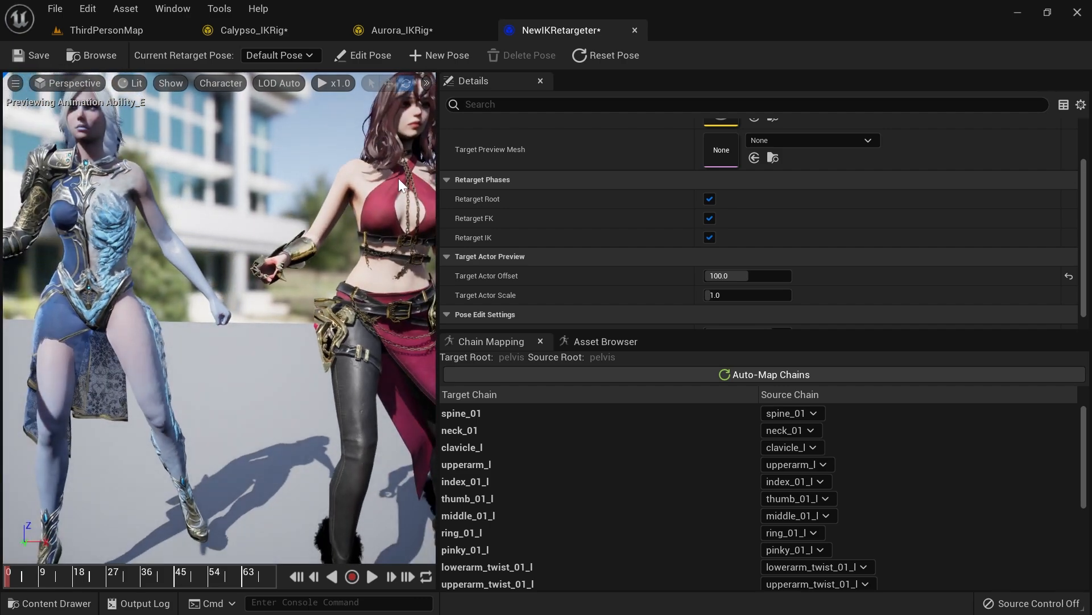
Step: Enter retarget pose editing and set the target actor offset to 0
click(368, 54)
right_drag(239, 256, 249, 294)
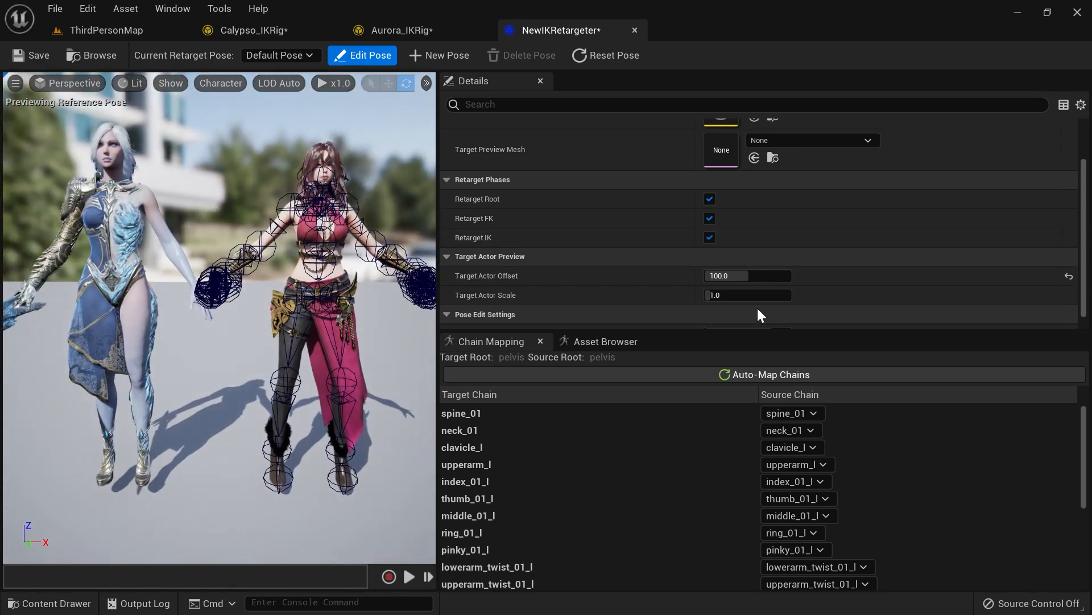
click(738, 280)
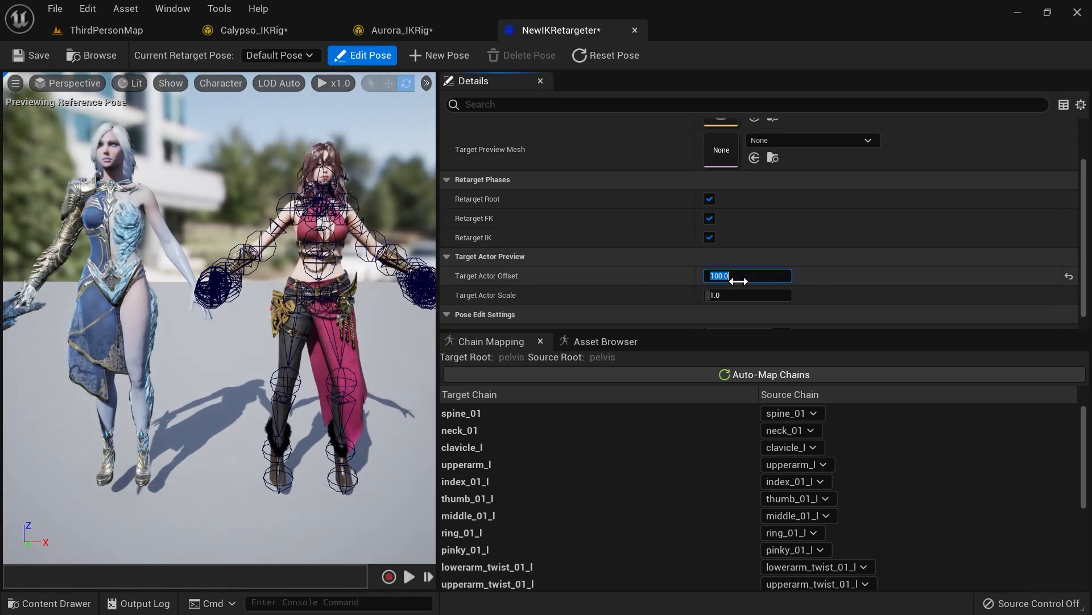
text(0)
key(Return)
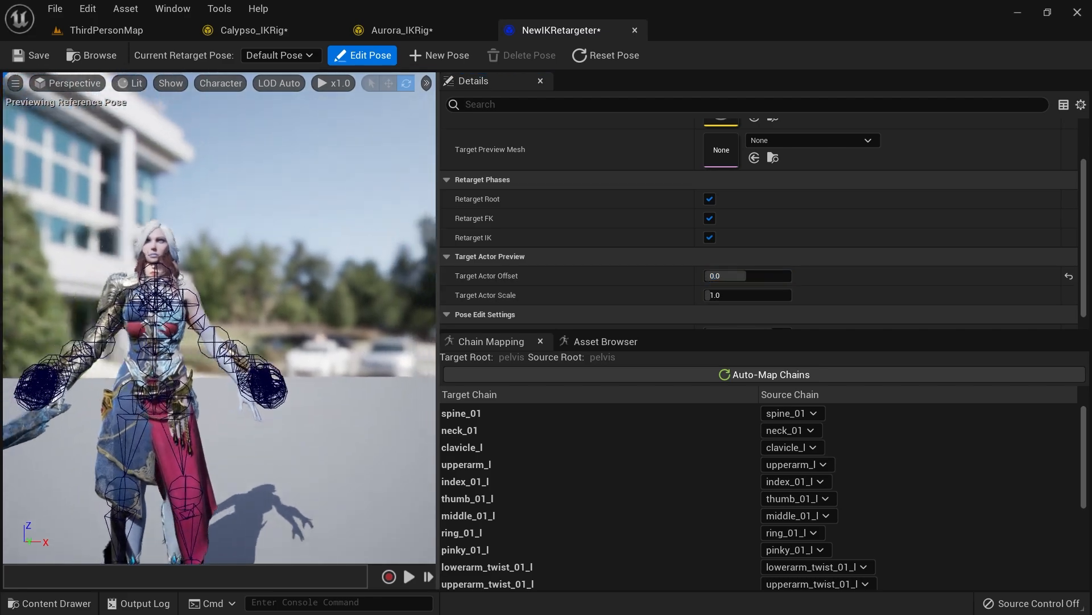
Step: Rotate the target character's arm bones in retarget pose editing to match the source pose
right_drag(188, 319, 253, 338)
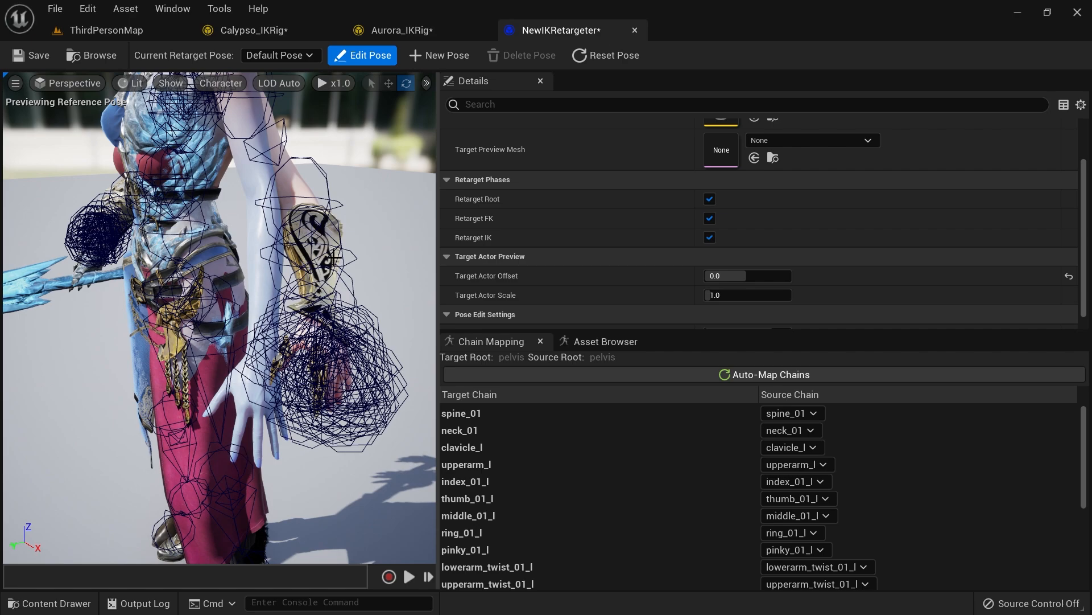
right_drag(344, 186, 343, 162)
click(258, 326)
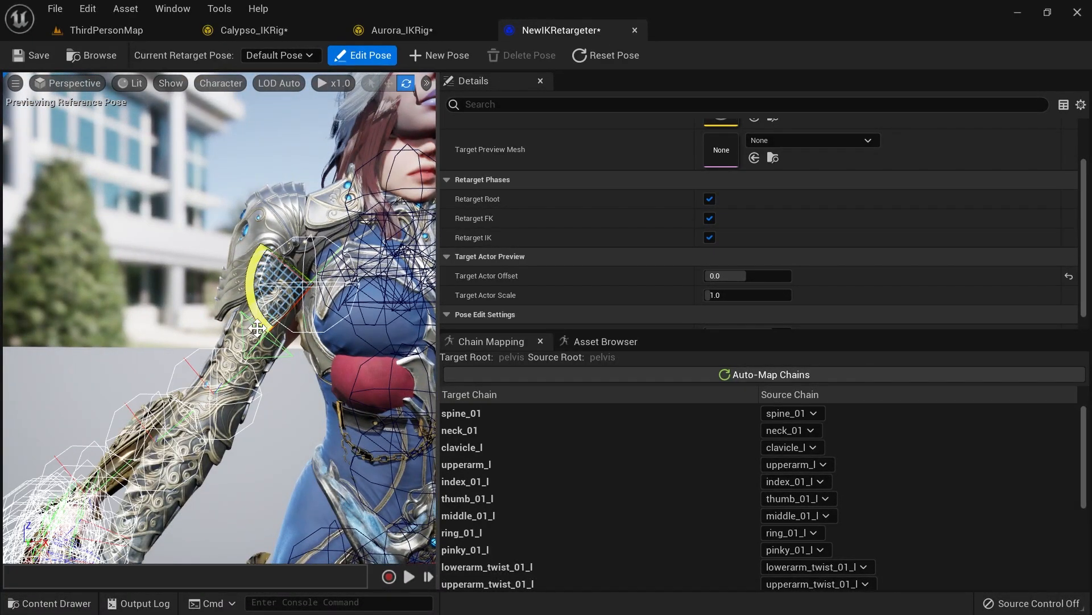
scroll(255, 359, down, 2)
right_drag(256, 285, 249, 292)
key(s)
drag(244, 242, 260, 230)
key(a)
right_drag(259, 225, 432, 258)
right_drag(283, 278, 316, 260)
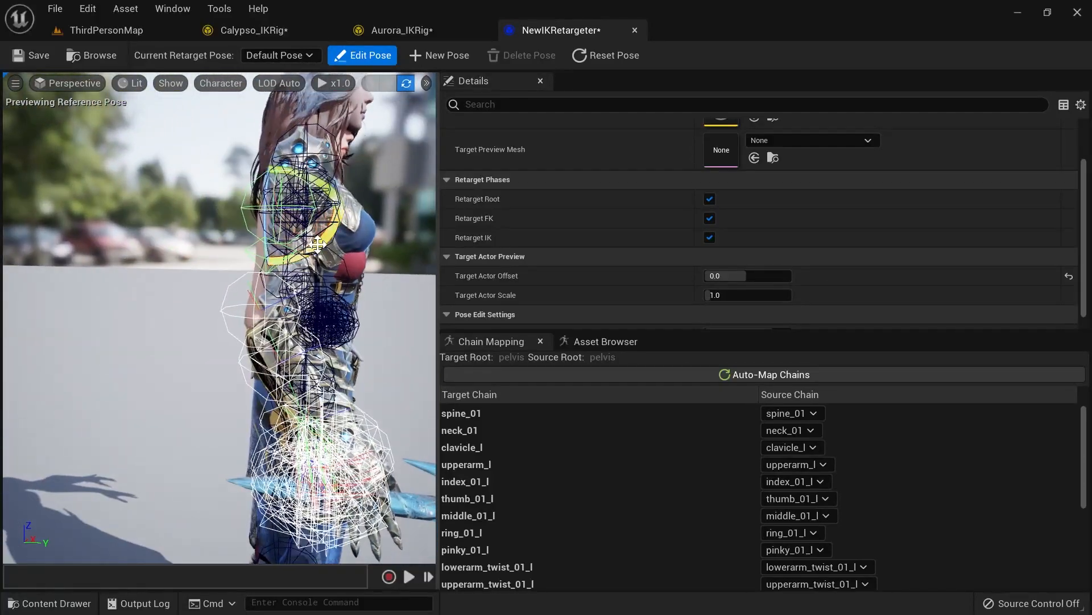
drag(318, 246, 317, 255)
key(d)
right_drag(239, 256, 202, 256)
click(202, 256)
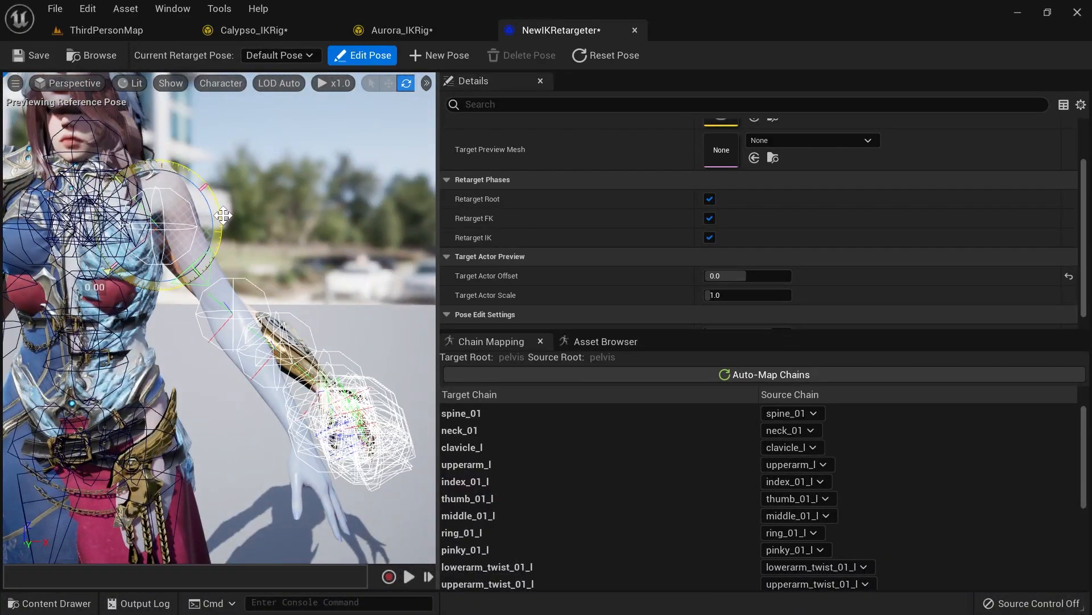
drag(209, 251, 204, 267)
right_drag(258, 234, 116, 235)
key(d)
drag(173, 214, 167, 212)
right_drag(171, 227, 211, 223)
key(a)
key(w)
key(a)
key(s)
key(s)
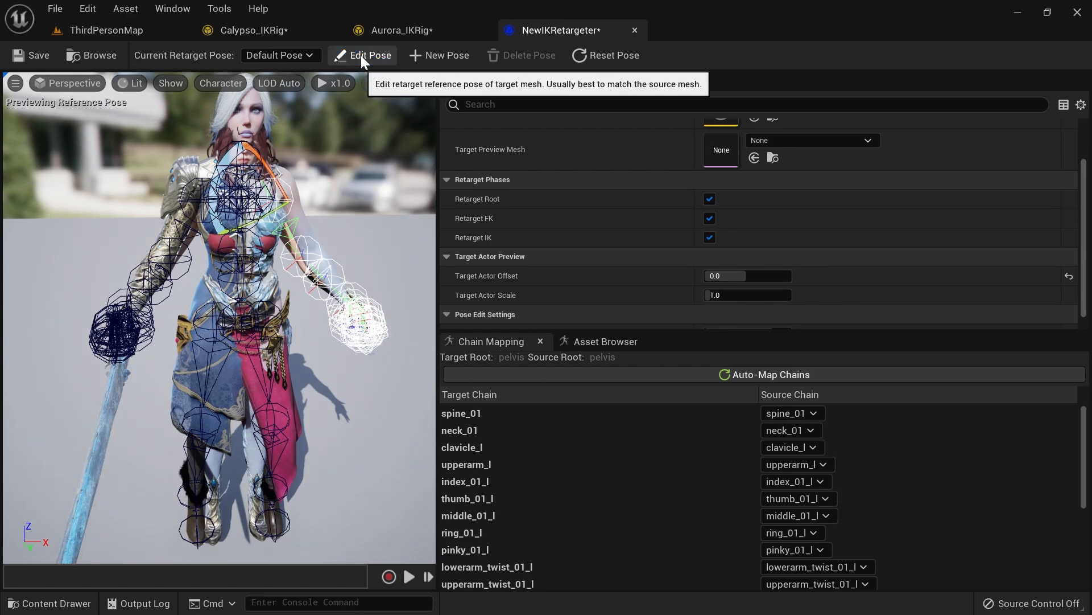
Step: Exit pose editing and set the target actor offset to 100
click(361, 55)
right_drag(349, 198, 278, 185)
key(d)
click(716, 276)
text(100)
key(Return)
Step: Inspect the retargeted animation playing on both characters side by side
key(w)
right_drag(195, 366, 275, 230)
key(s)
key(s)
key(s)
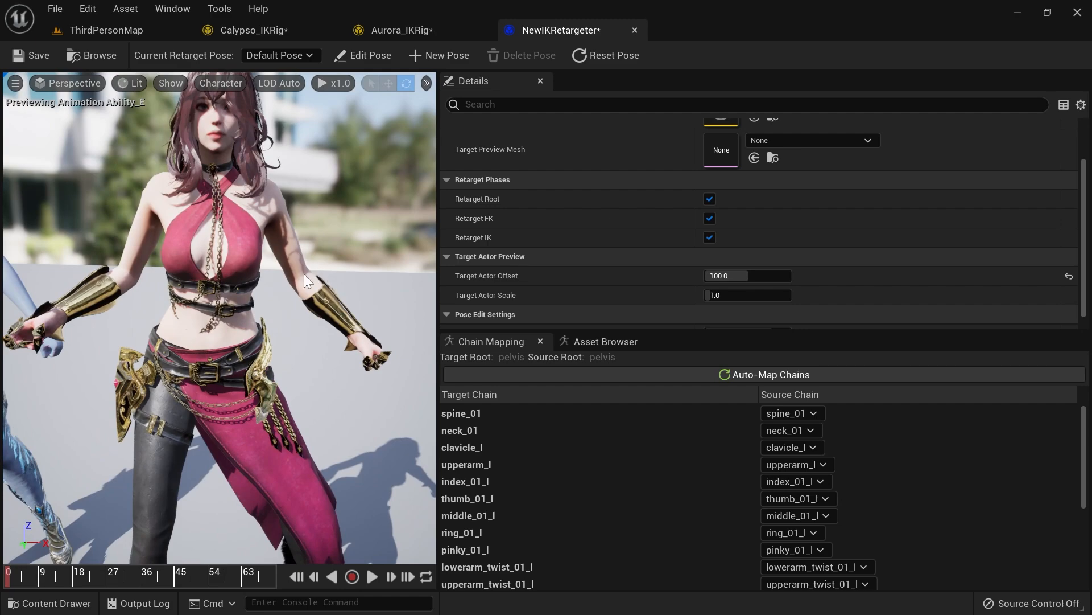
key(a)
mouse_move(303, 275)
right_down()
mouse_move(306, 320)
mouse_move(305, 285)
right_up()
key(s)
key(w)
key(d)
key(w)
key(s)
key(s)
key(a)
key(s)
right_drag(273, 353, 273, 336)
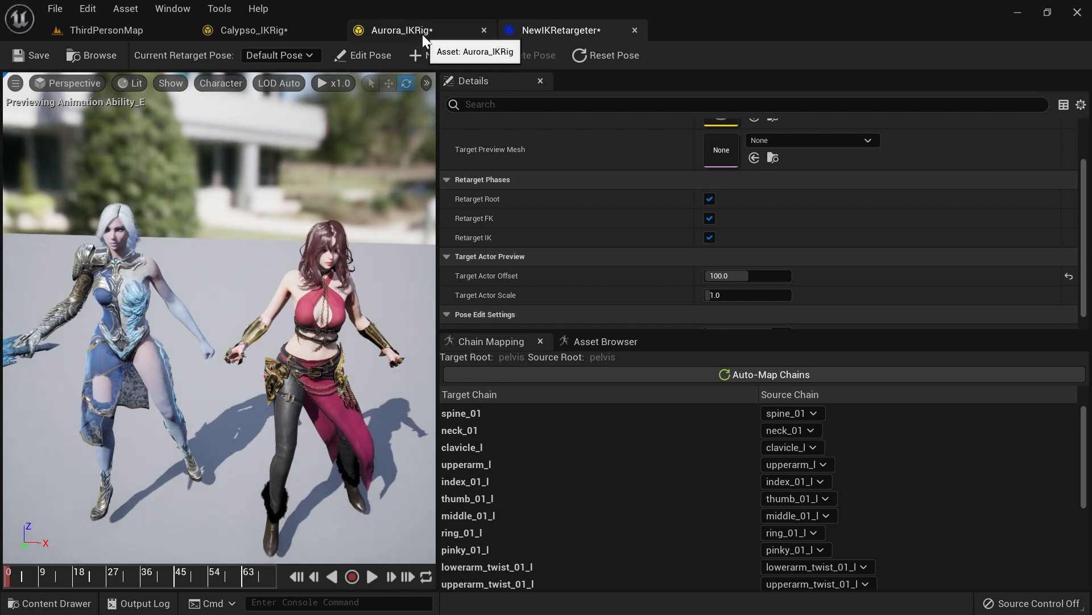
Step: Compare the bone hierarchies of the Aurora and Calypso IK Rigs
click(399, 32)
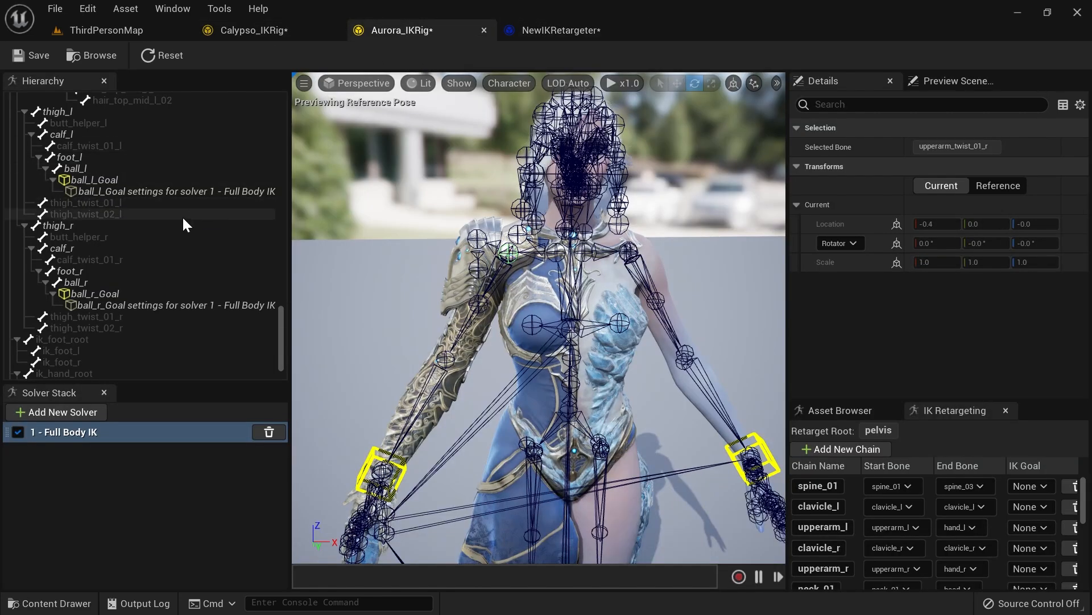
scroll(182, 216, down, 2)
scroll(180, 240, down, 2)
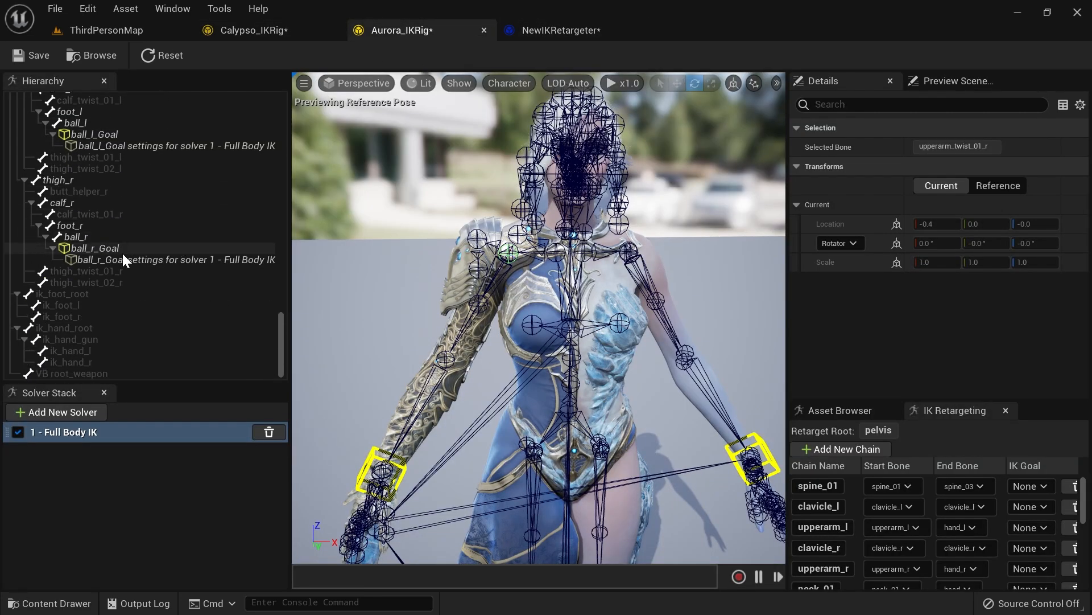
click(292, 31)
scroll(211, 241, up, 4)
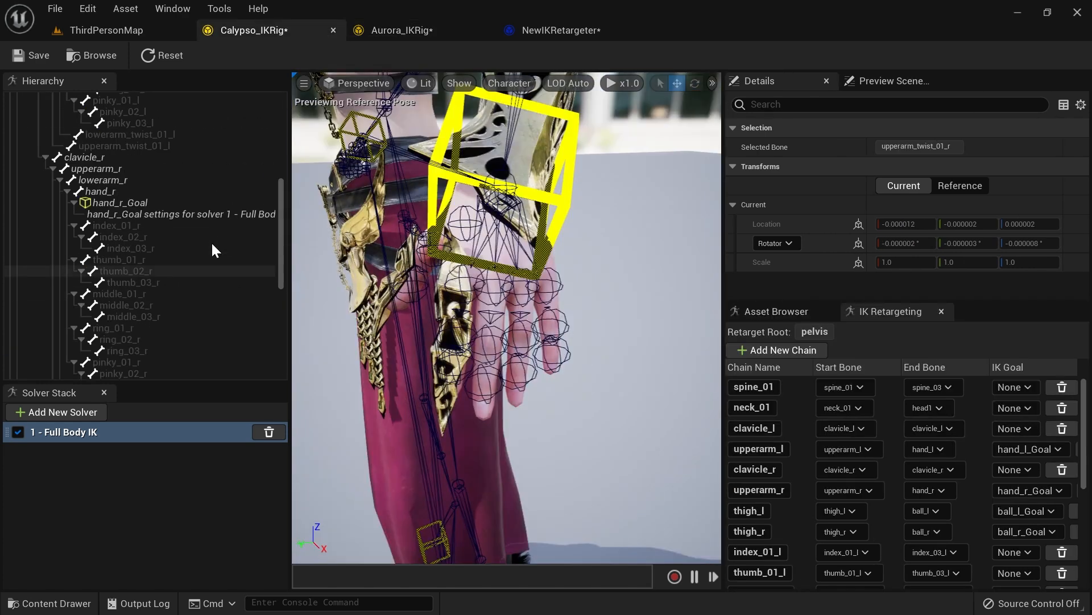
click(409, 29)
click(272, 33)
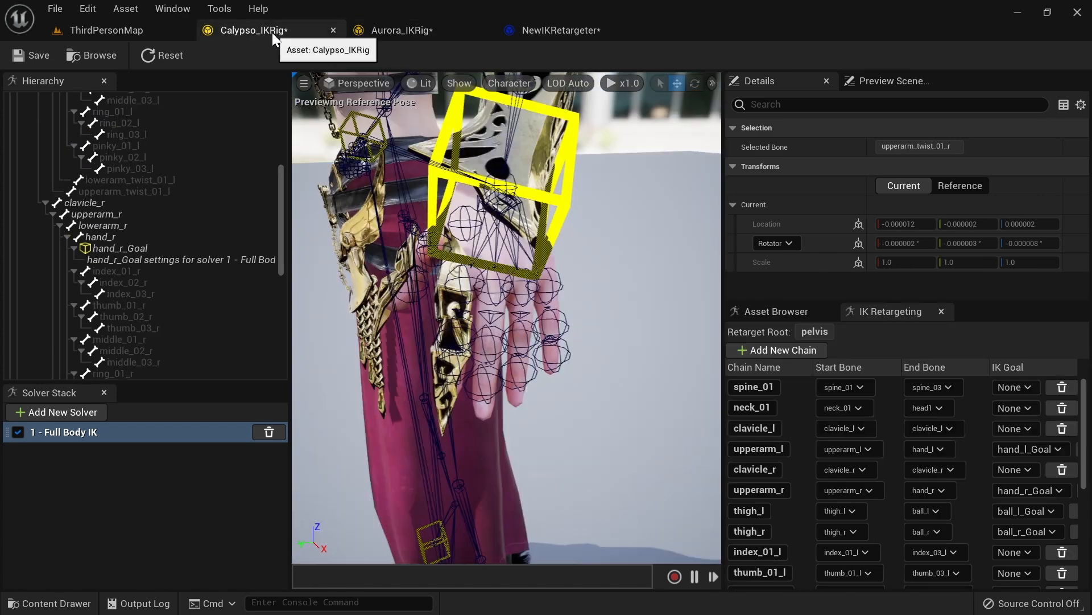
click(174, 456)
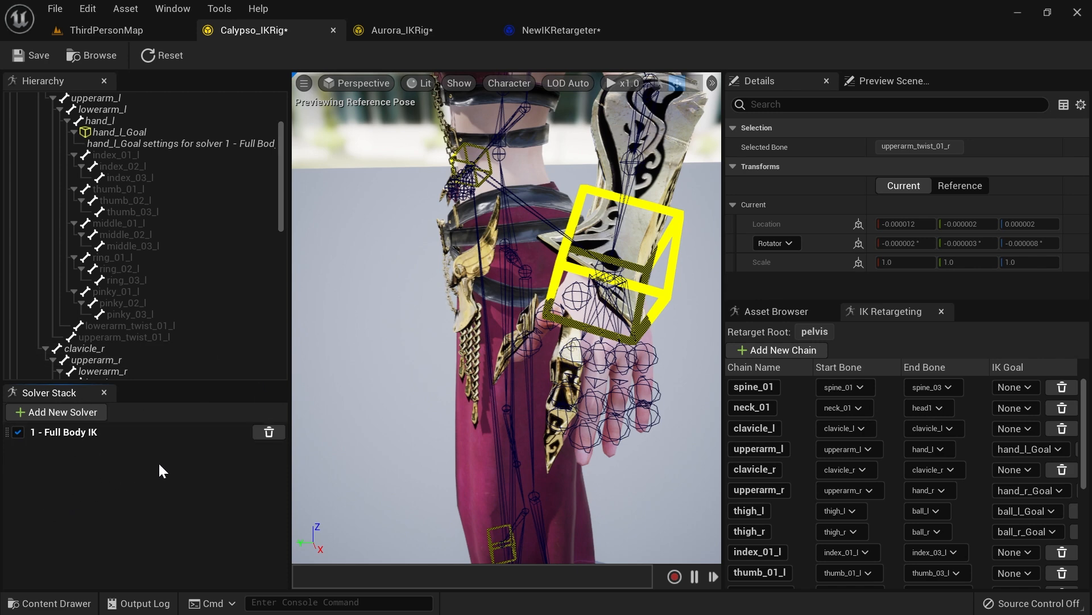
scroll(148, 239, up, 3)
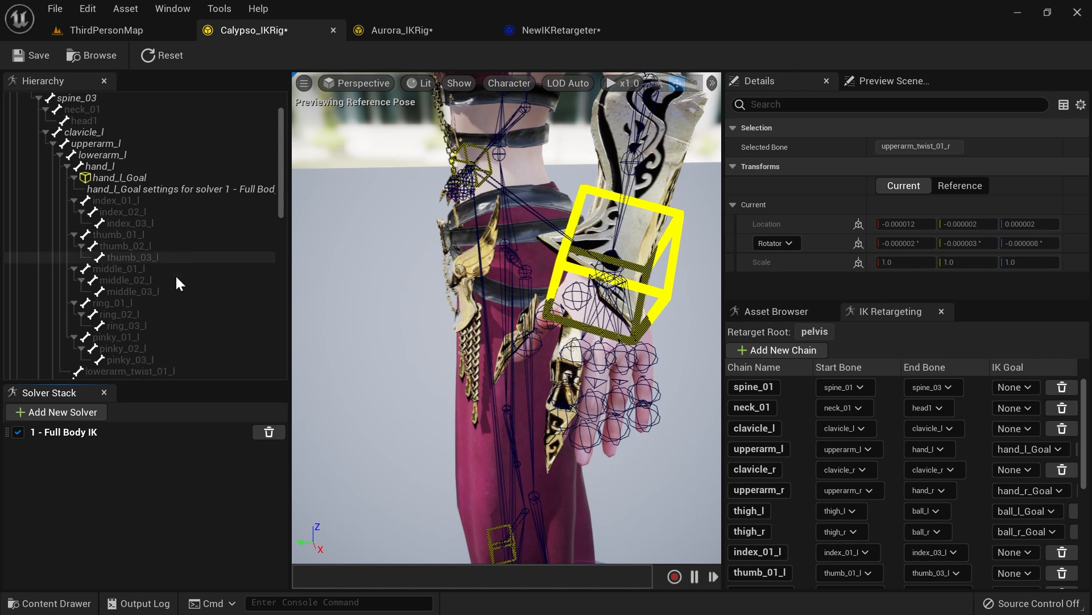
scroll(134, 296, down, 5)
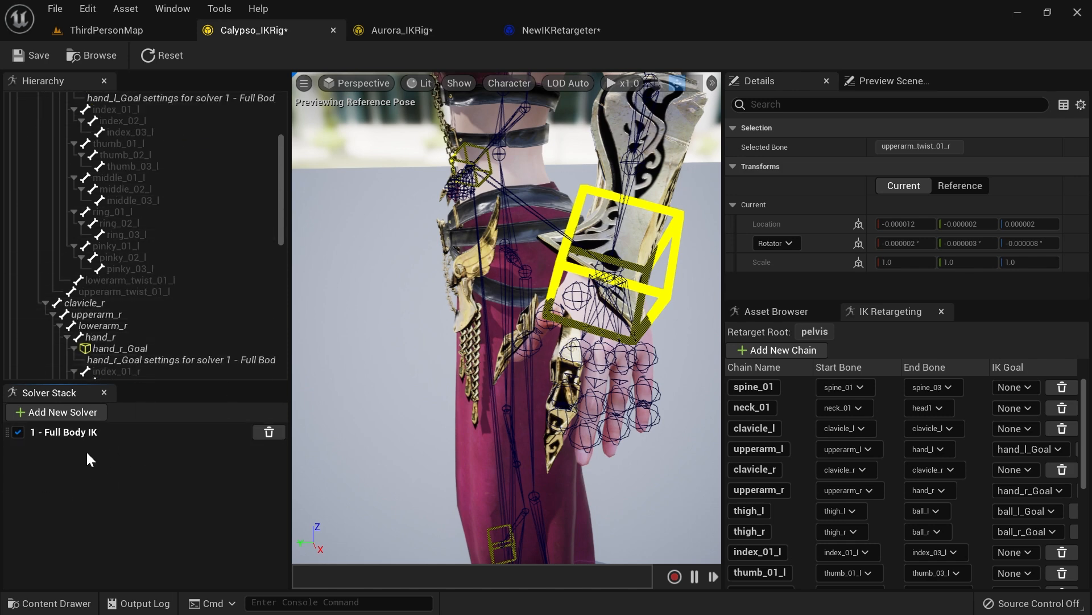
click(83, 436)
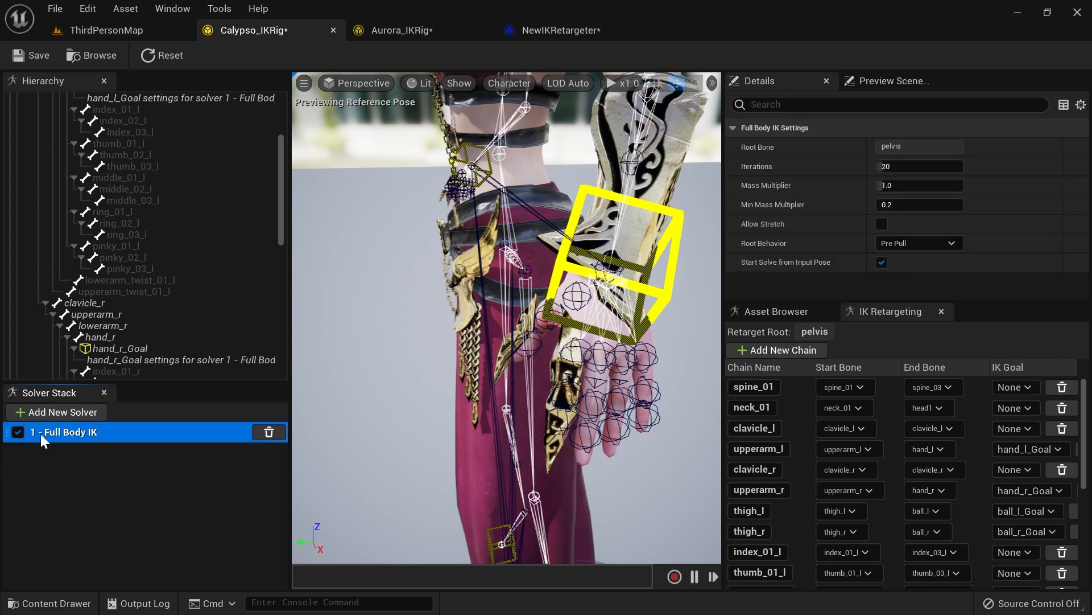
click(73, 416)
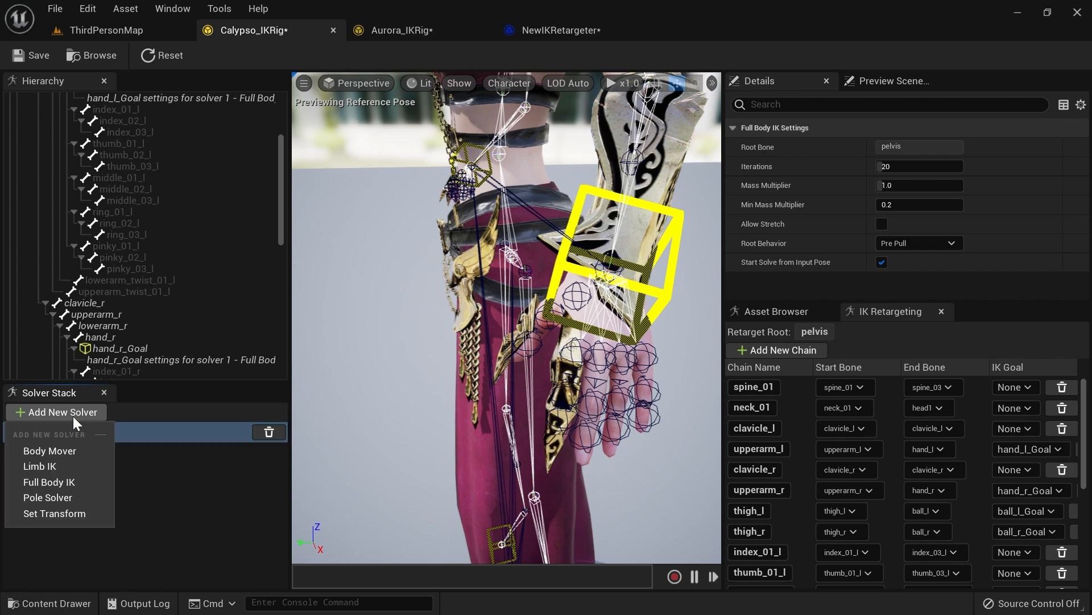
click(60, 514)
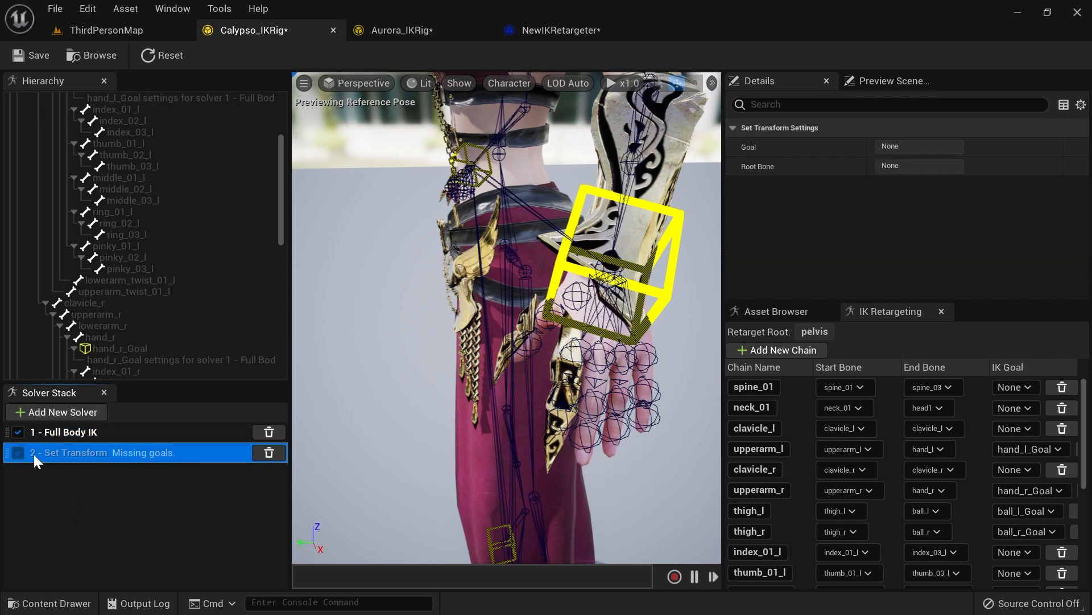
click(72, 432)
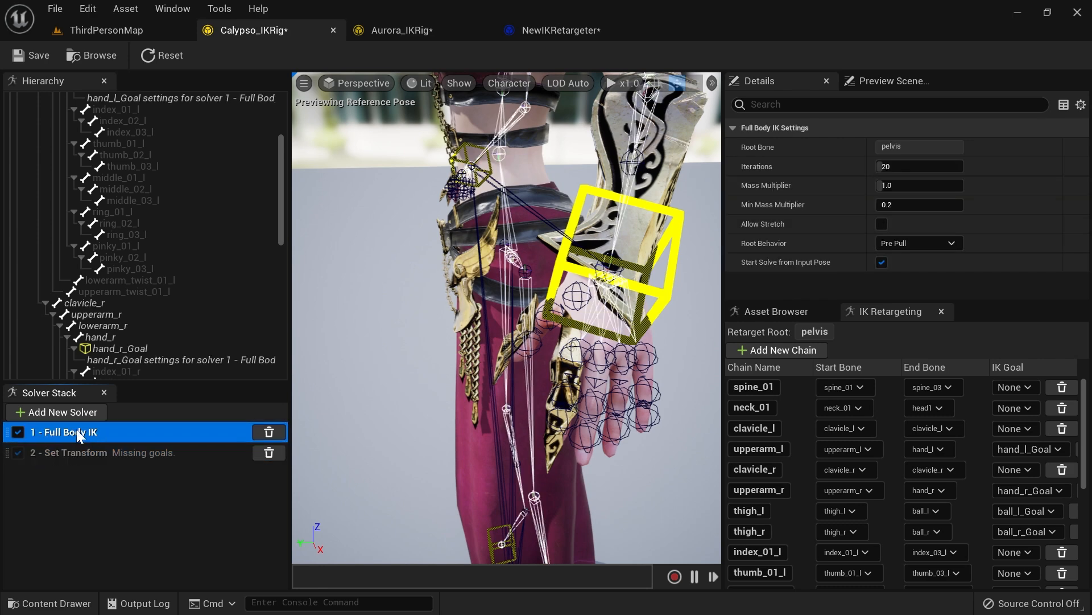
click(96, 453)
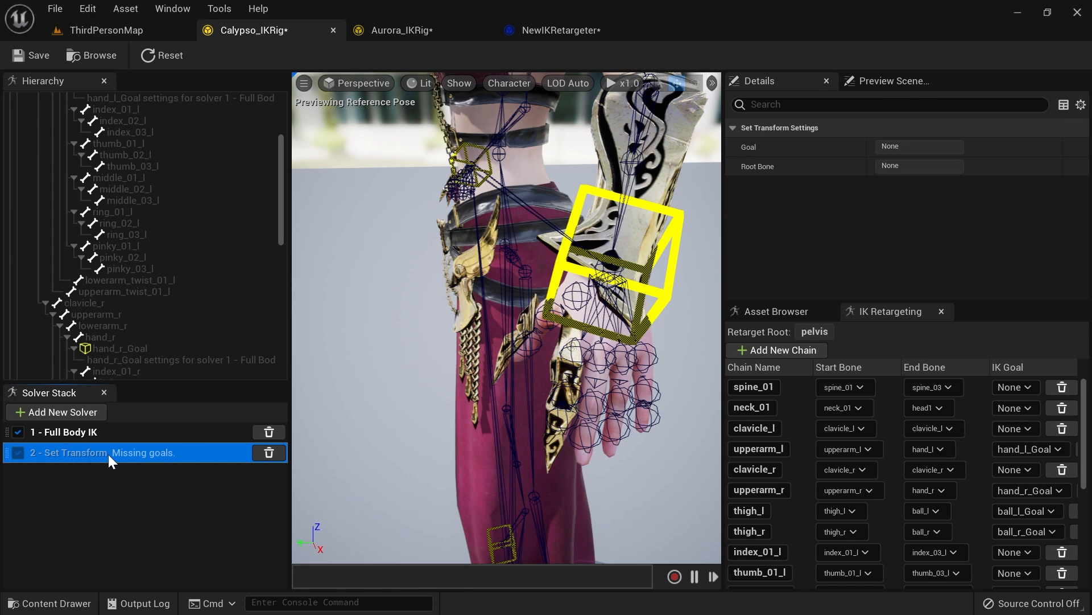
key(Delete)
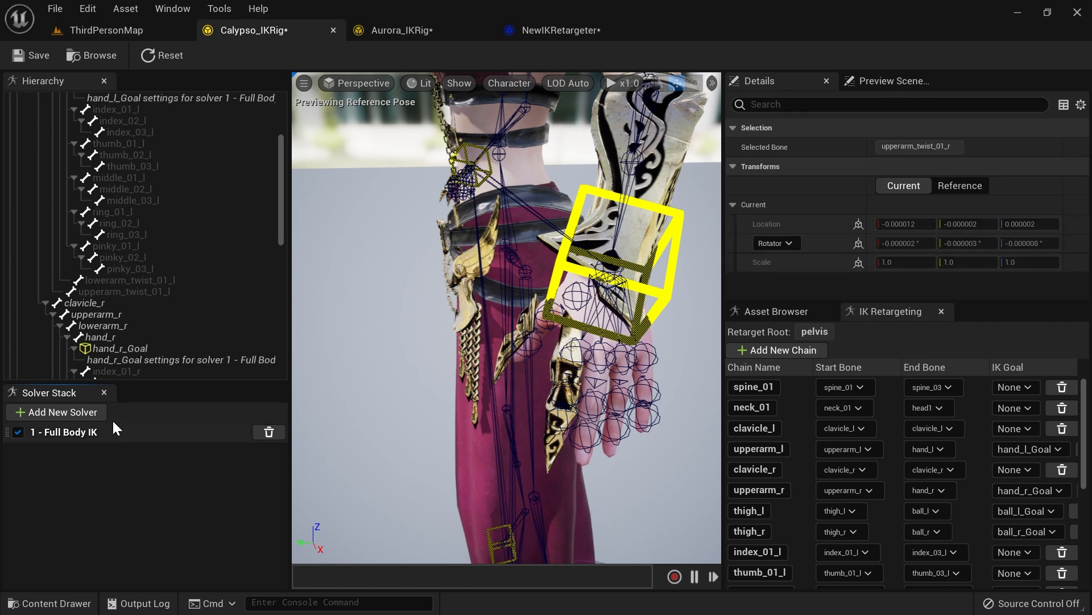
click(86, 432)
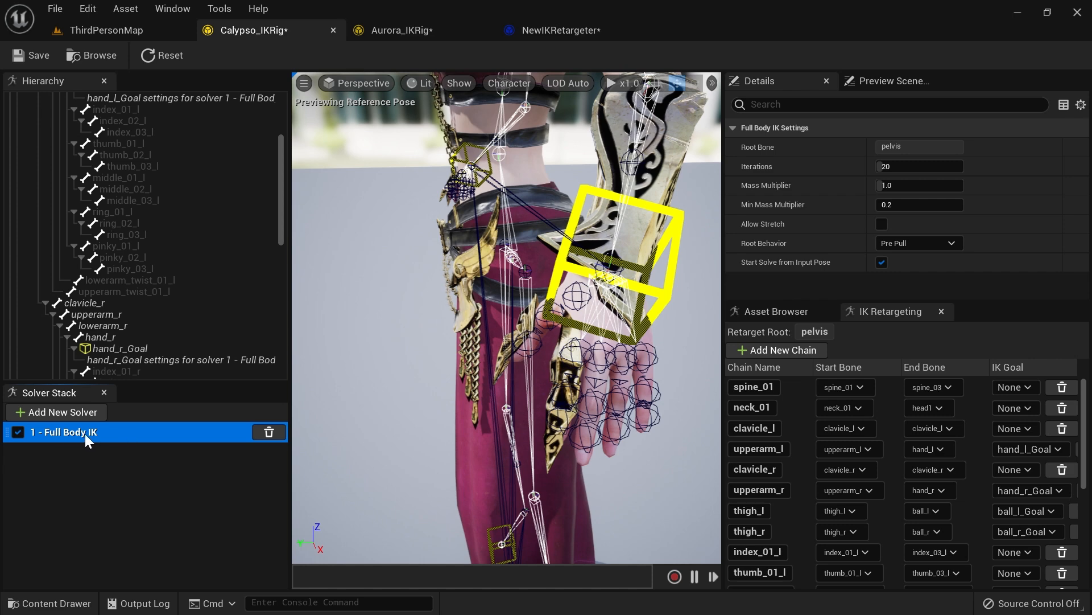
click(80, 413)
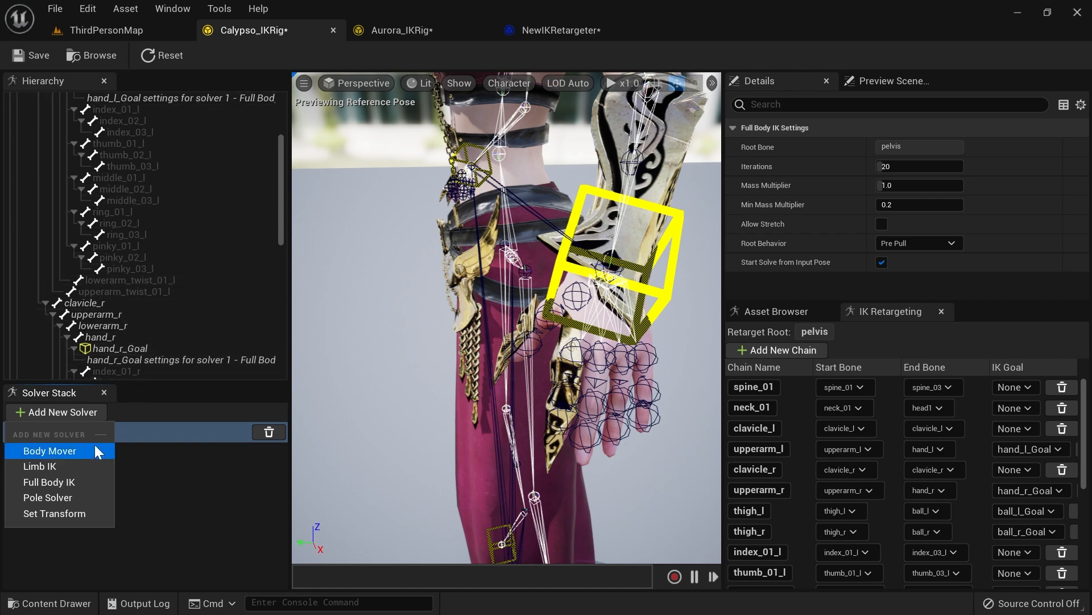
right_drag(451, 404, 515, 336)
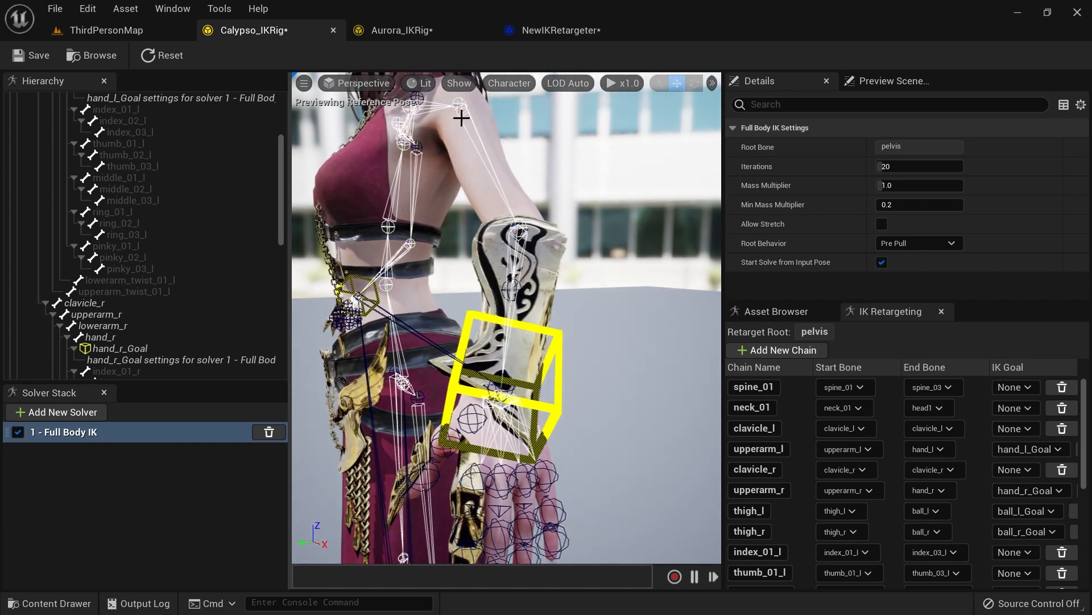
click(86, 411)
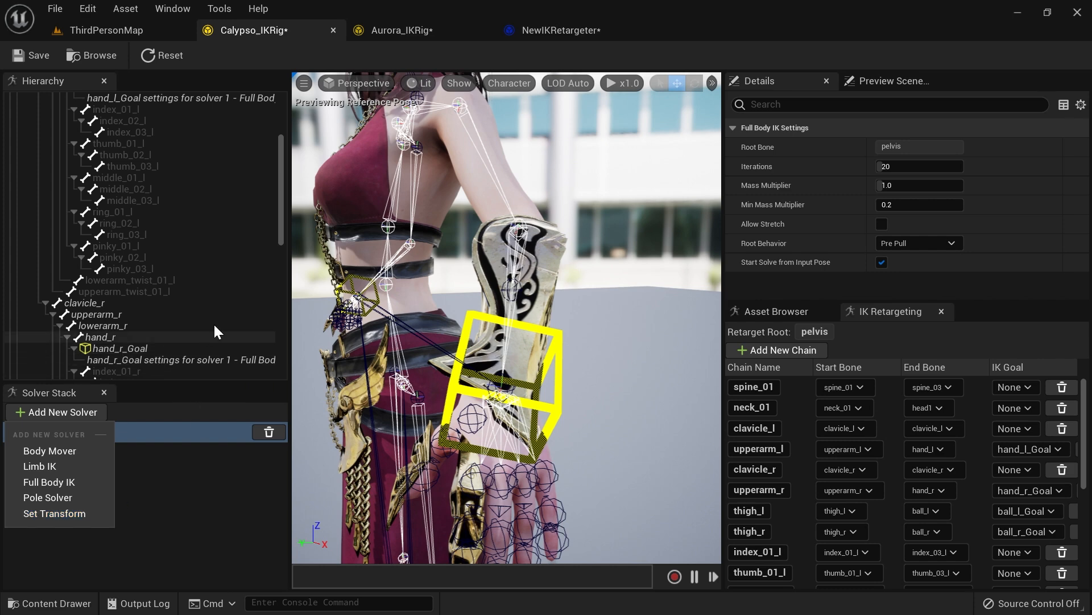
click(149, 510)
click(81, 434)
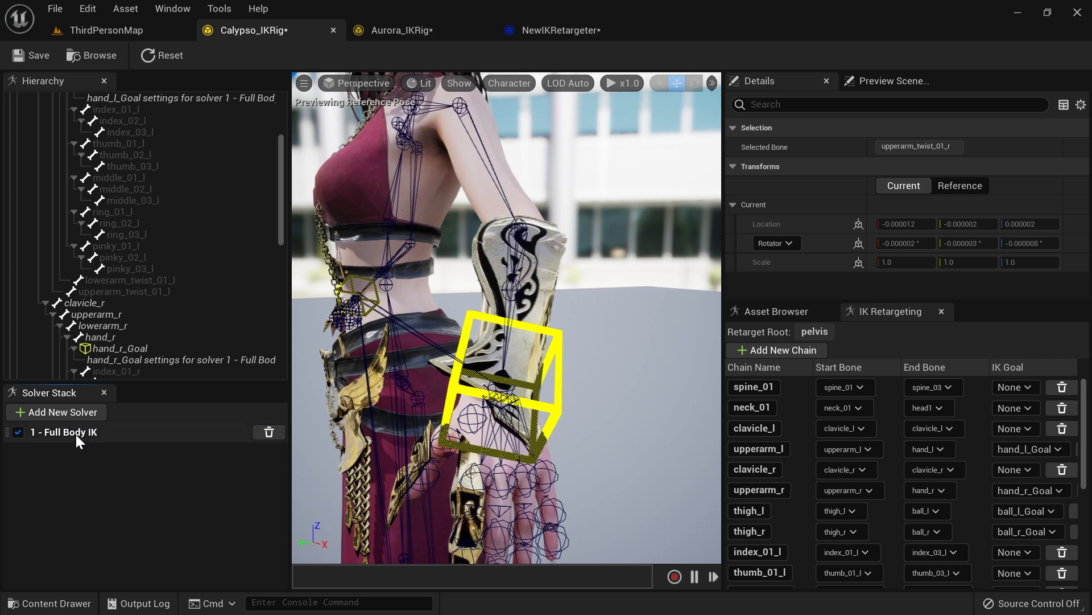
click(94, 418)
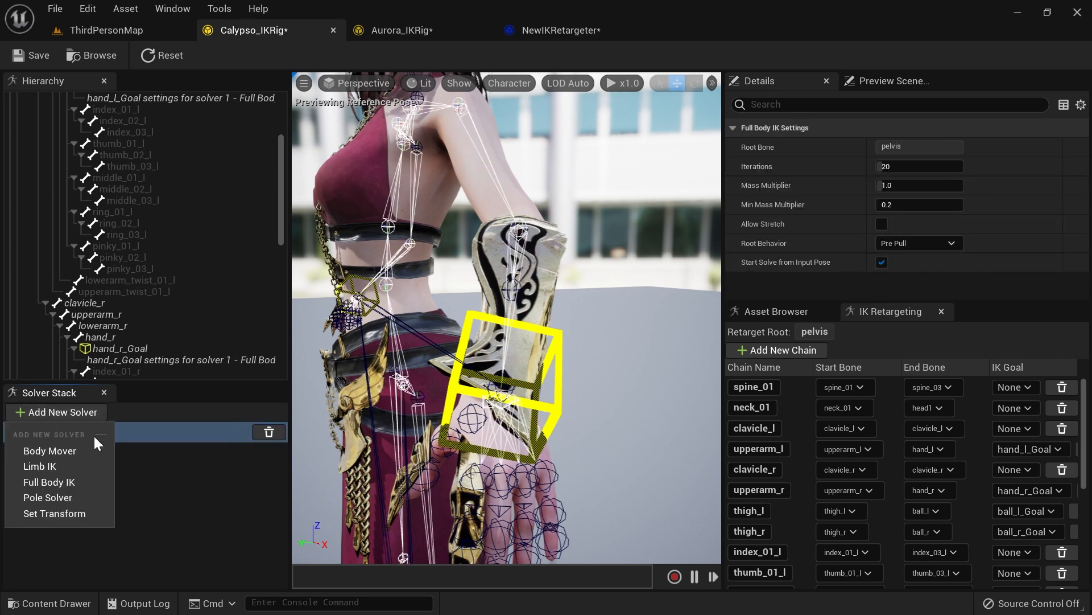
click(149, 504)
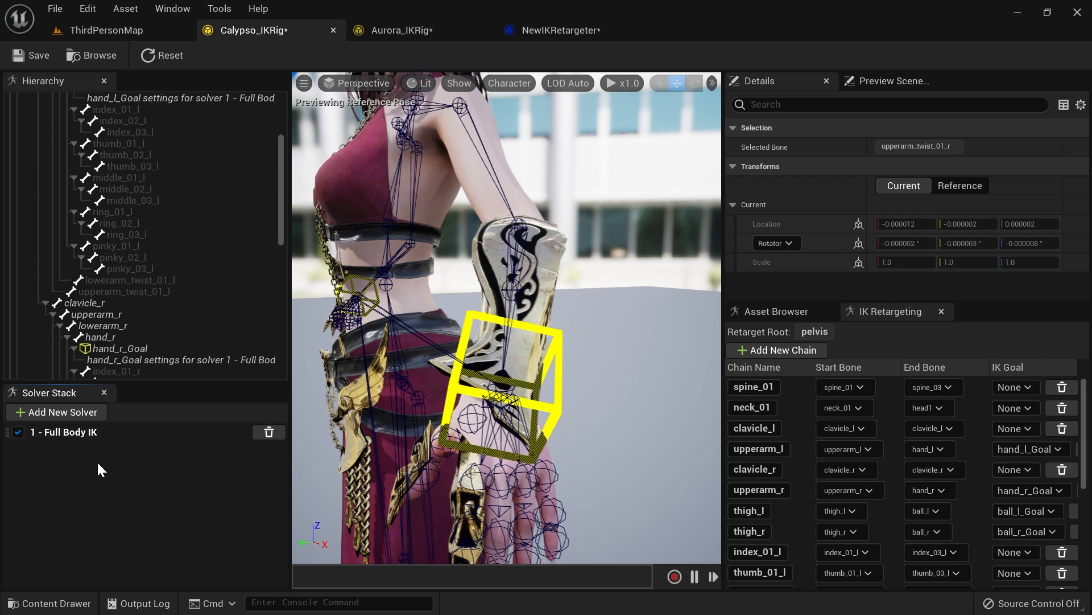
click(94, 433)
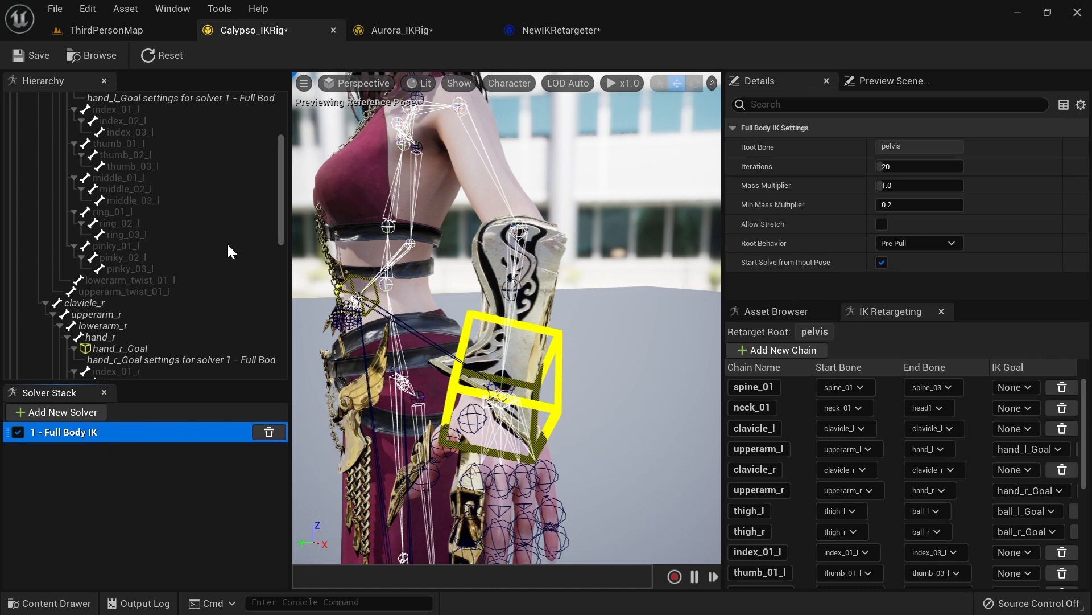
Step: Scrub through the retargeted preview animation in the IK Retargeter
click(538, 32)
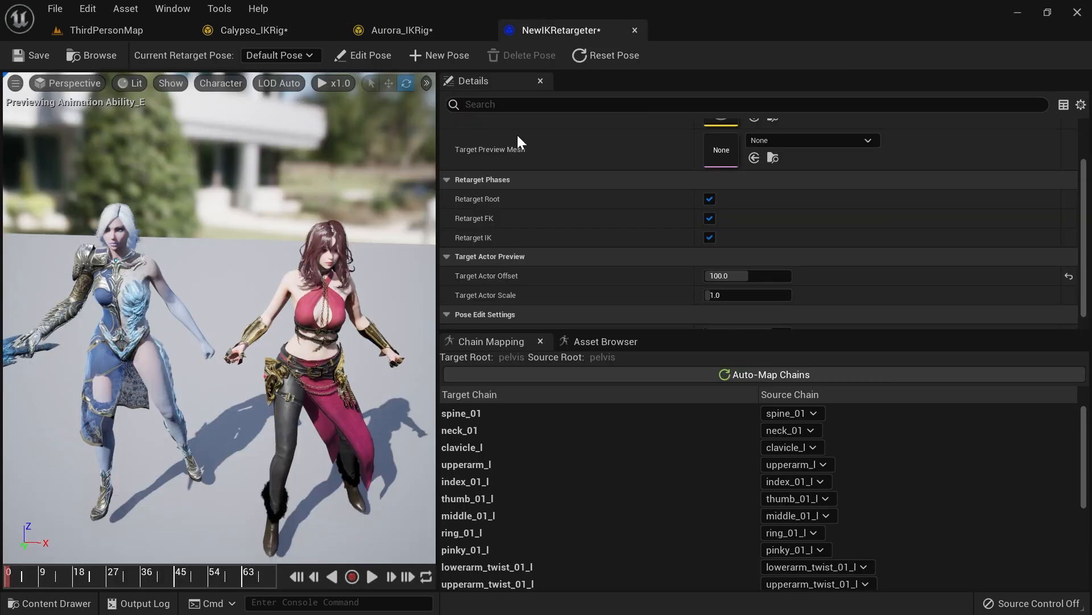
drag(35, 576, 95, 573)
right_drag(340, 440, 267, 440)
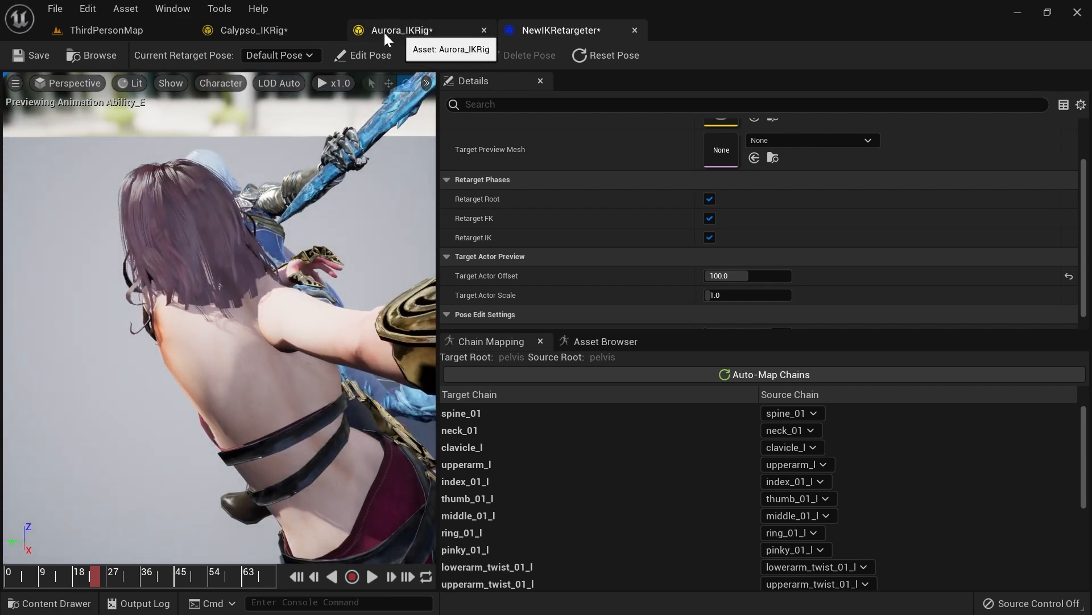
Step: In the Calypso IK Rig, rotate the hand_l_Goal to test the left arm's IK response
click(297, 33)
mouse_move(521, 251)
right_down()
mouse_move(563, 290)
mouse_move(575, 281)
mouse_move(577, 307)
mouse_move(581, 282)
mouse_move(493, 259)
mouse_move(510, 261)
right_up()
click(128, 347)
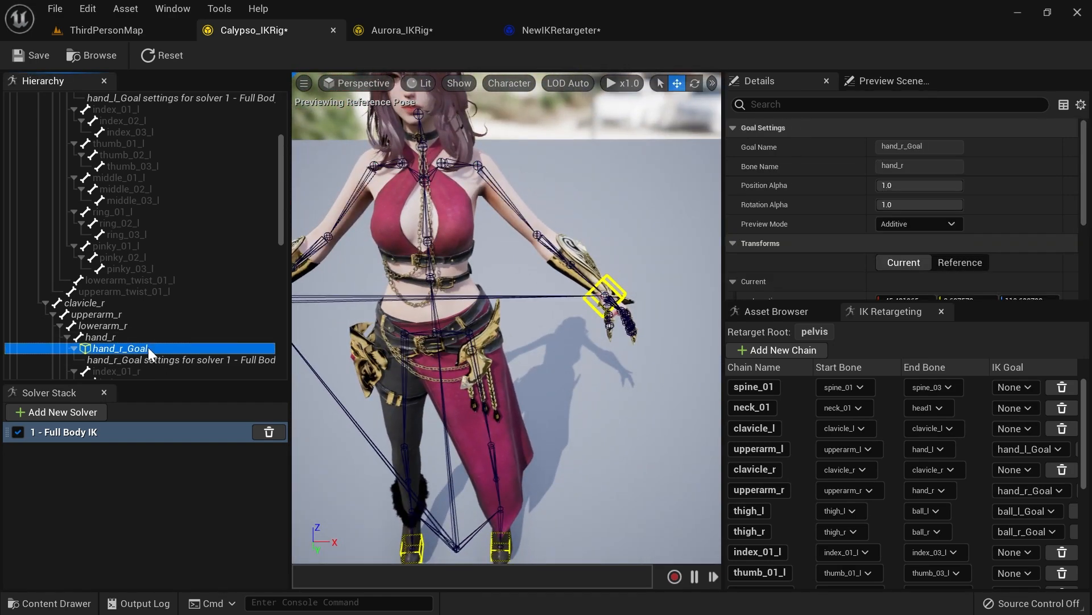
right_drag(564, 347, 523, 353)
scroll(161, 264, up, 5)
click(133, 222)
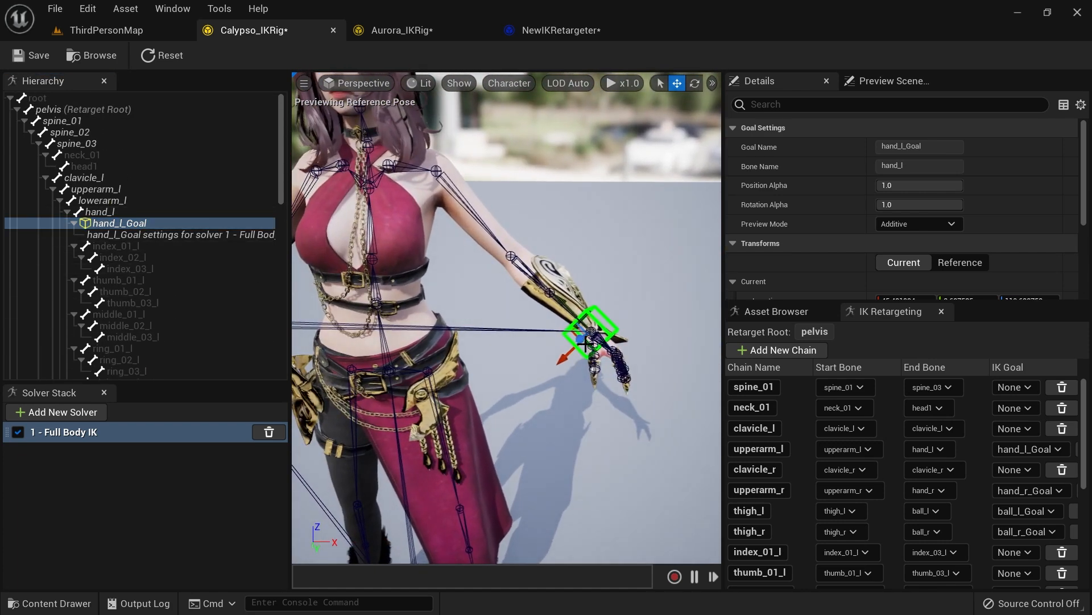
right_drag(551, 287, 536, 259)
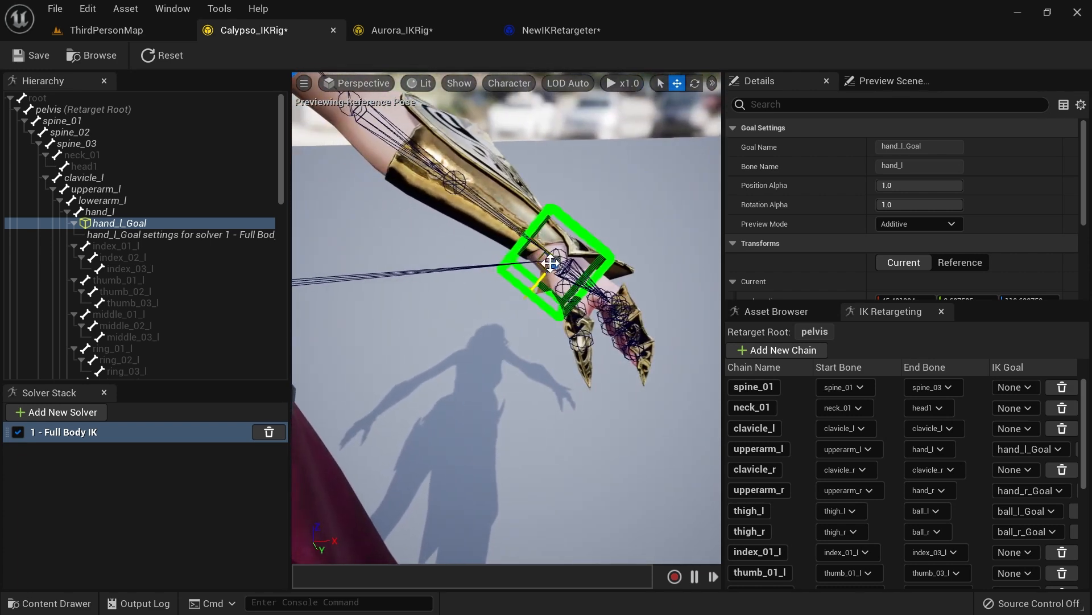
scroll(600, 203, down, 4)
right_drag(617, 239, 595, 278)
key(e)
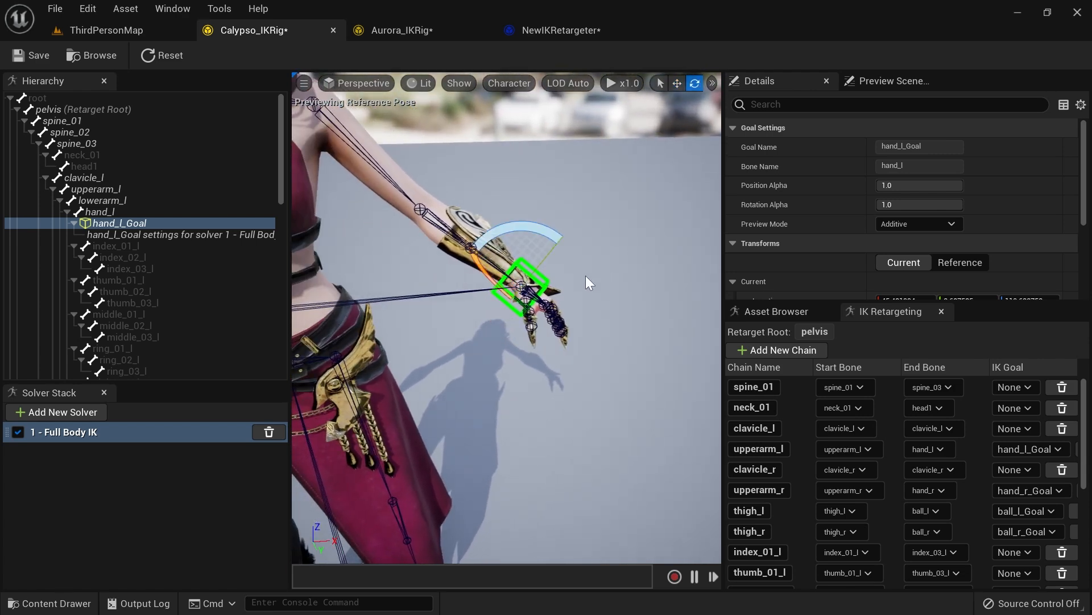
drag(543, 229, 512, 224)
key(w)
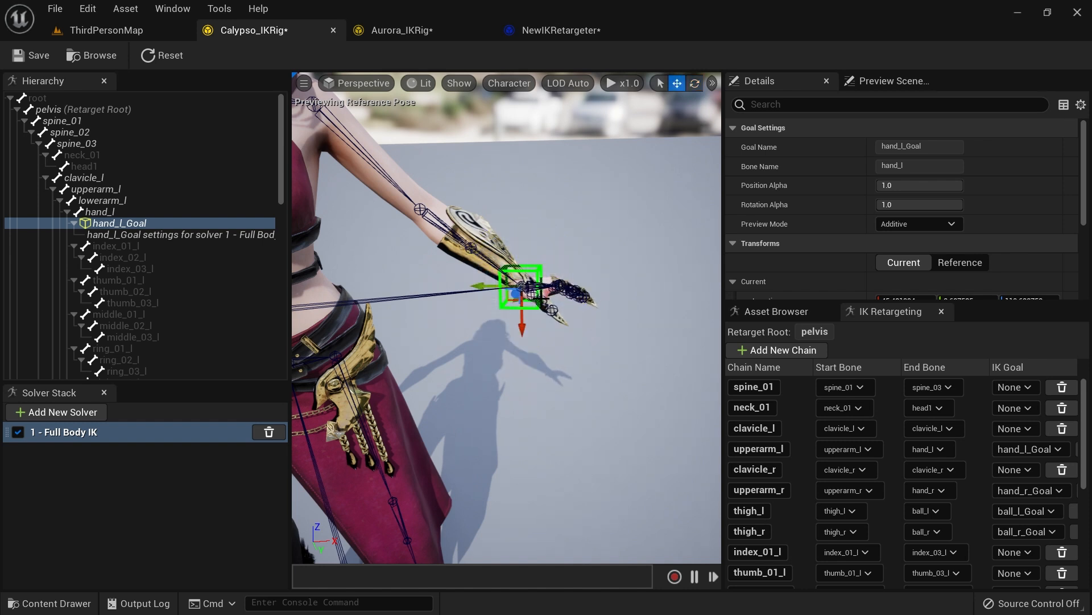
Step: Select the hand_l_Goal and drag it outward in the viewport to test the left arm's IK
click(133, 224)
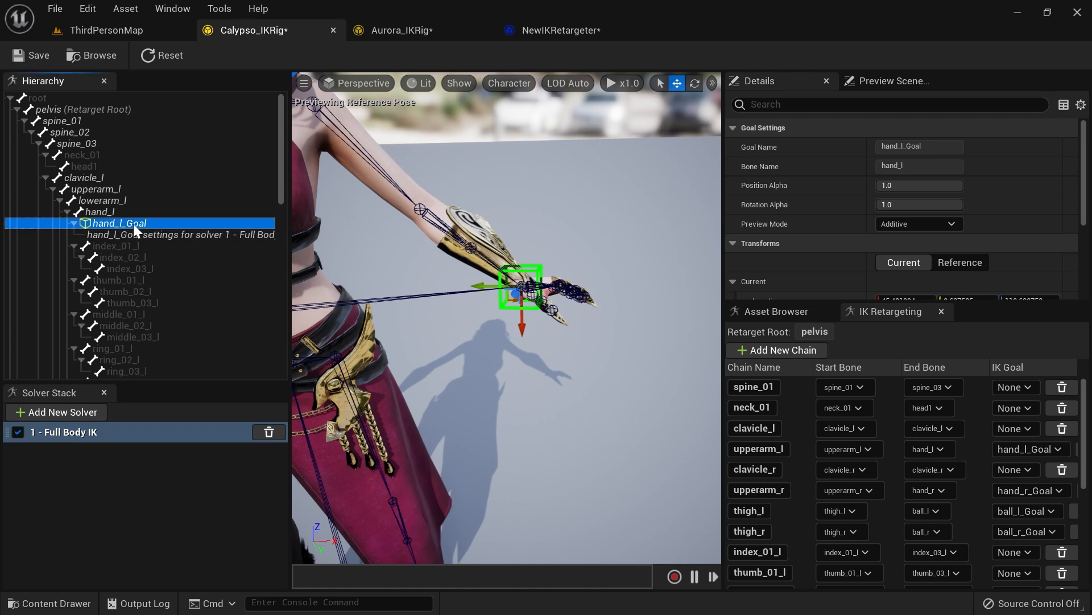
key(e)
key(r)
key(w)
key(e)
key(w)
right_drag(516, 344, 544, 347)
key(s)
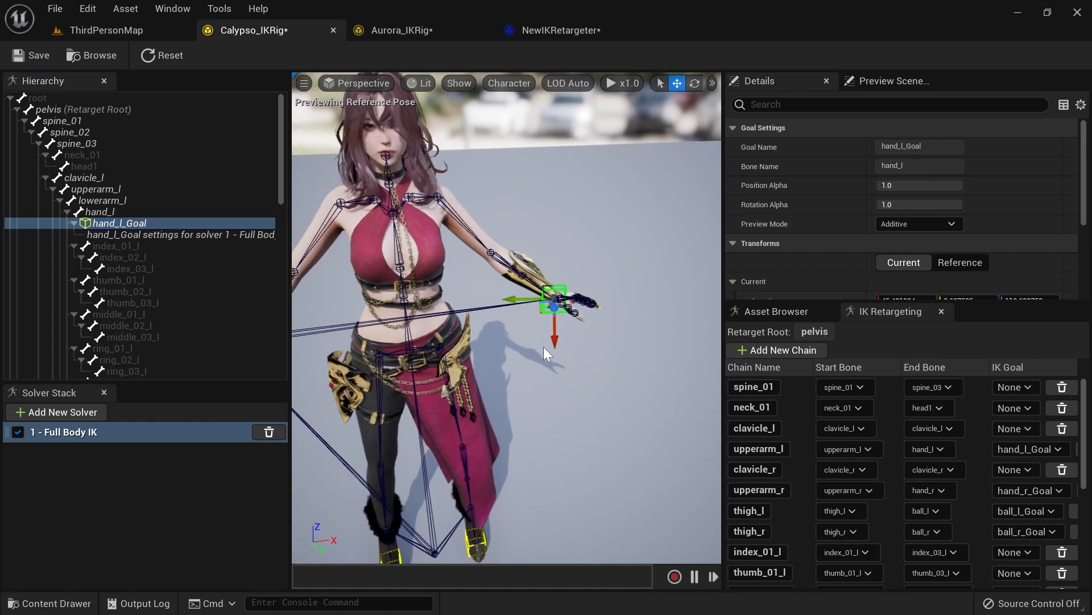
Step: Raise the hand_l_Goal above the shoulder and bring it back down to check how the left arm bends
drag(555, 340, 561, 209)
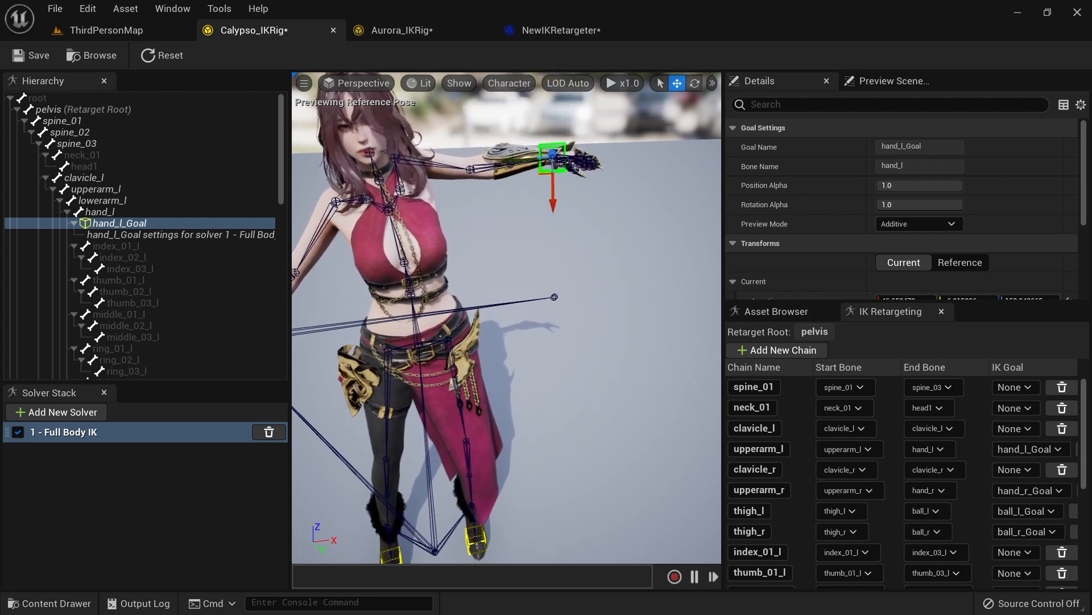
right_drag(561, 212, 513, 149)
key(w)
key(d)
right_drag(603, 273, 602, 309)
key(s)
key(a)
key(s)
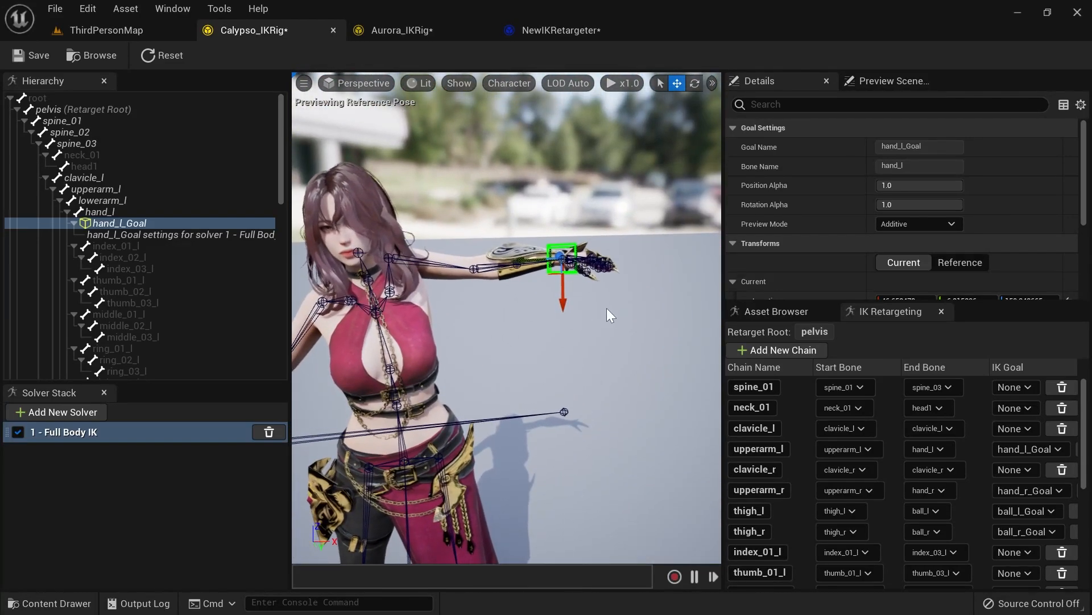
drag(562, 303, 569, 279)
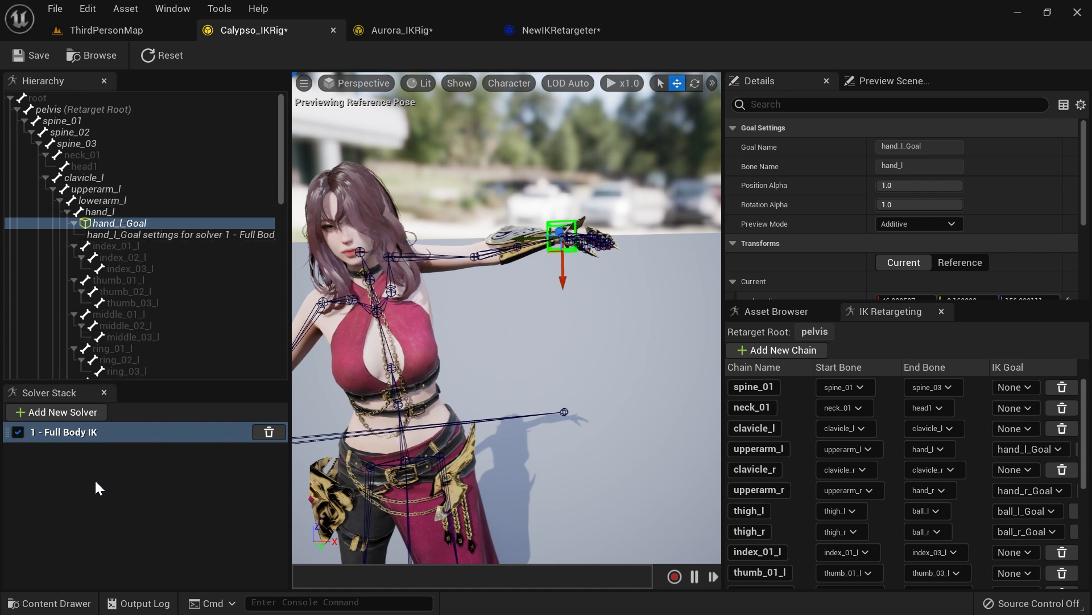
Step: Add Full Body IK bone settings to clavicle_l and set its Rotation Stiffness to 1.0
click(68, 436)
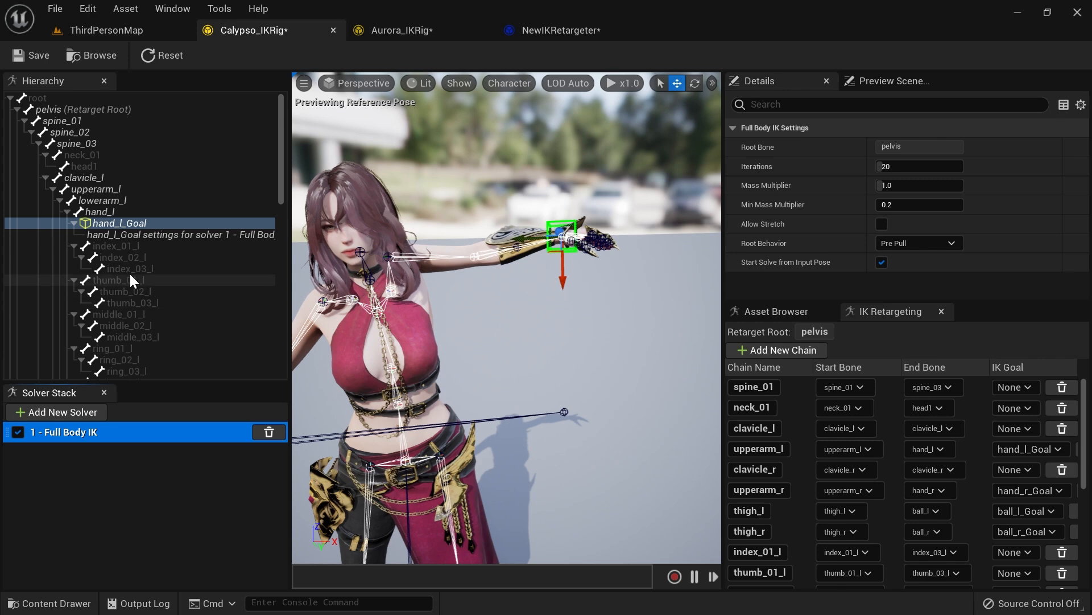
click(93, 179)
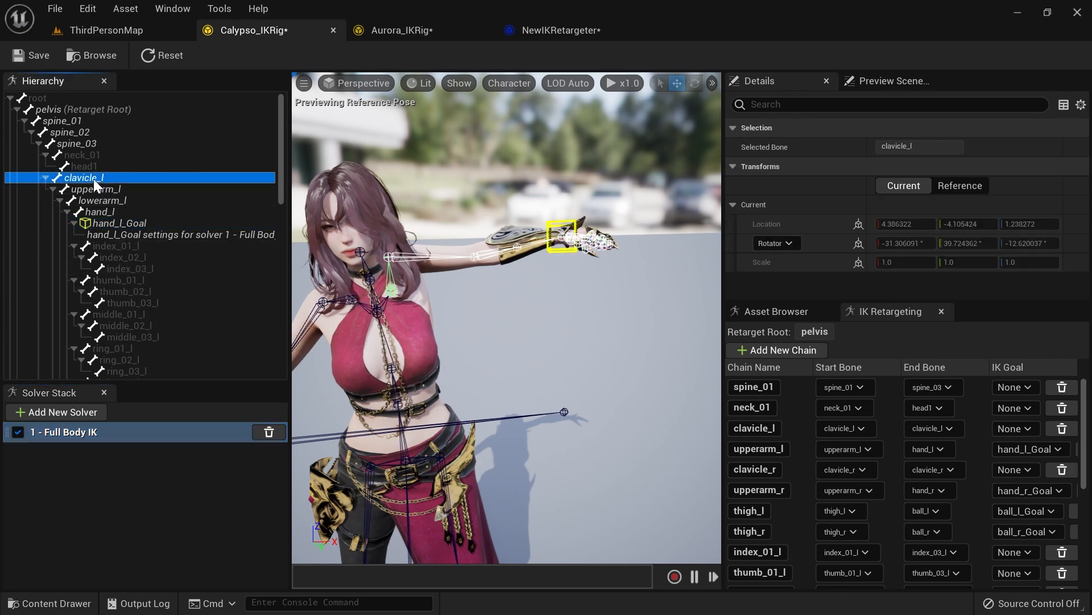
right_click(81, 179)
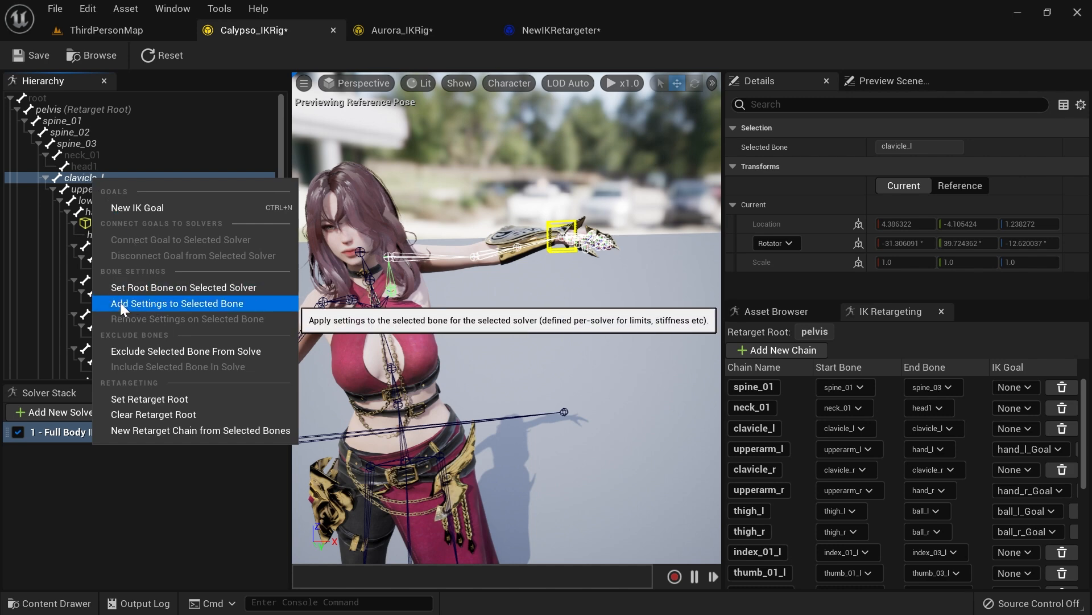
click(196, 303)
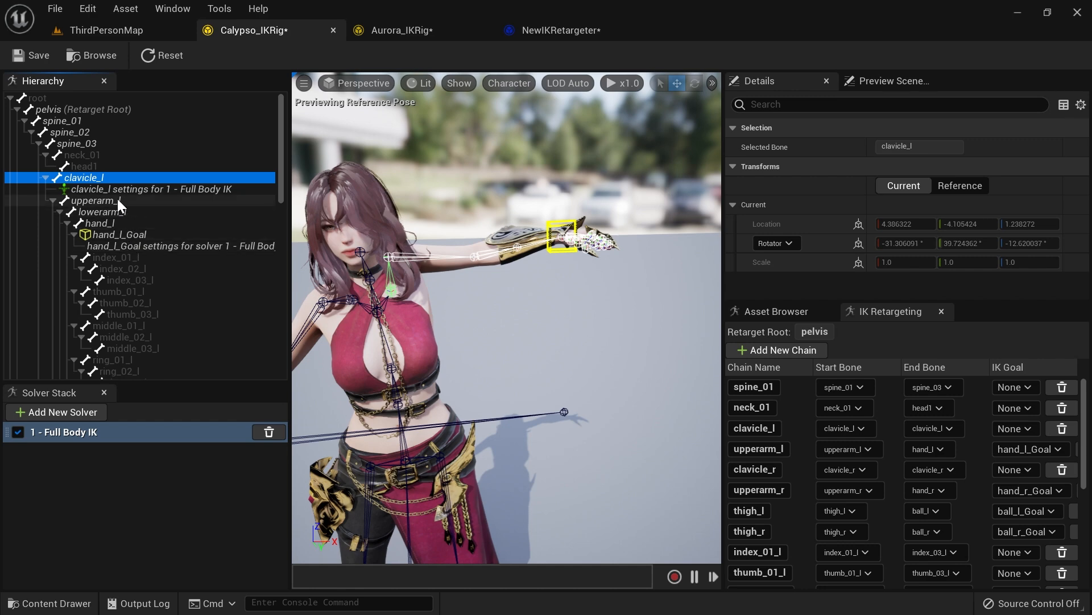
click(98, 190)
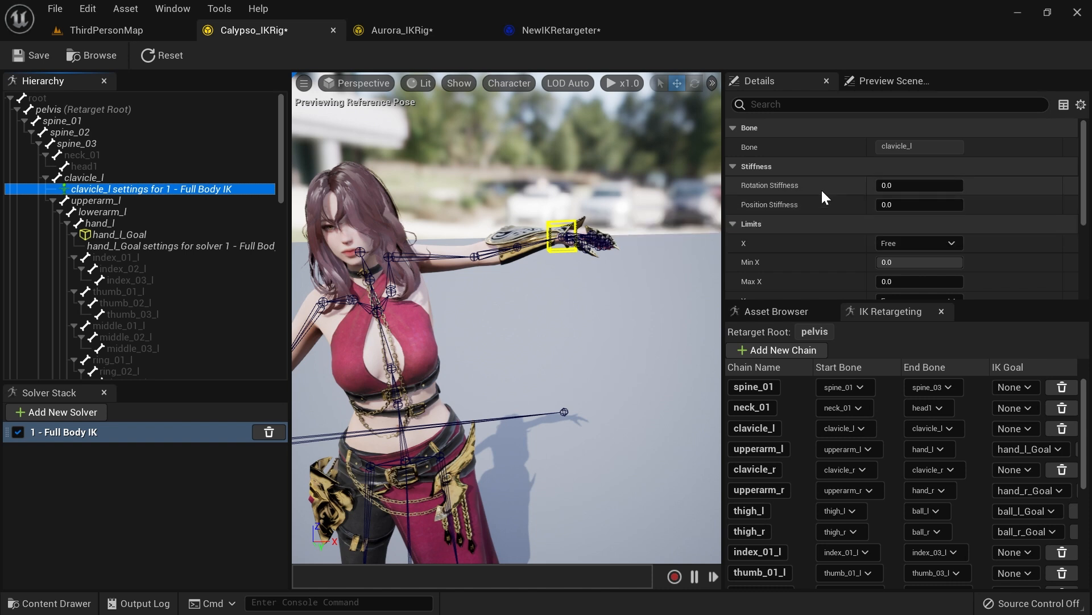
drag(886, 188, 915, 185)
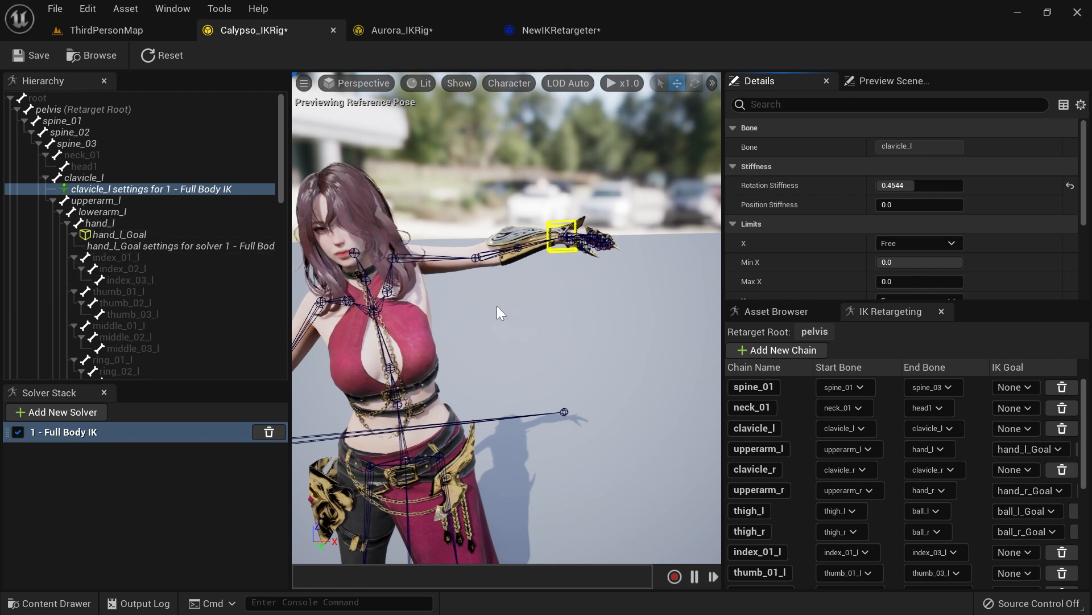
scroll(497, 306, up, 3)
scroll(367, 316, up, 4)
middle_drag(366, 315, 410, 314)
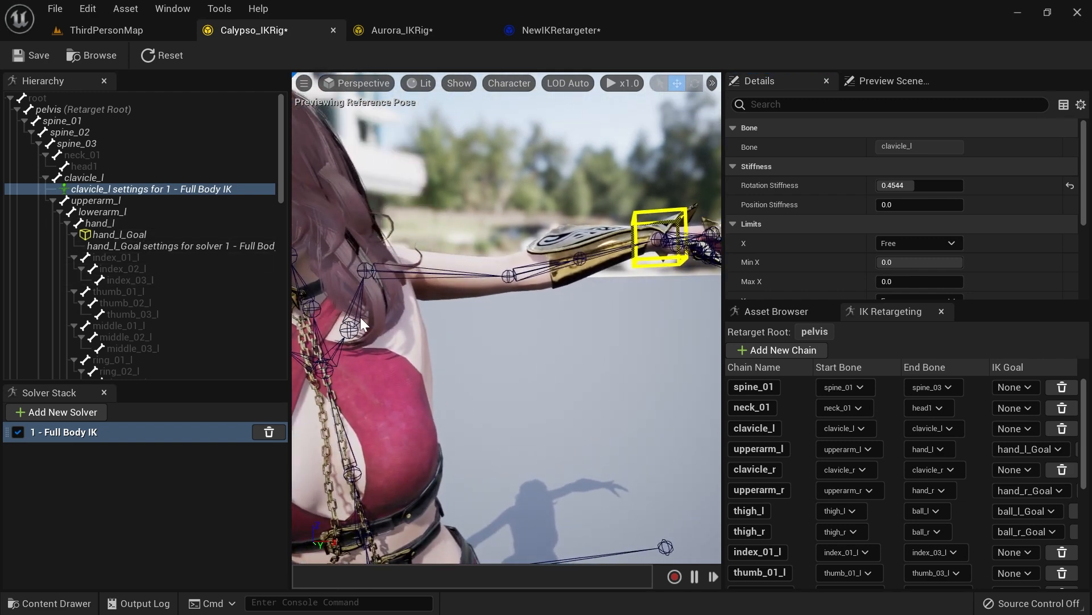
mouse_move(913, 186)
mouse_down()
mouse_move(967, 186)
mouse_move(900, 186)
mouse_up()
Step: Select the hand_l_Goal and move it again to test the arm with the stiffer clavicle
alt+drag(547, 318, 410, 307)
alt+drag(598, 344, 680, 304)
right_drag(463, 341, 524, 303)
click(148, 236)
drag(610, 312, 562, 270)
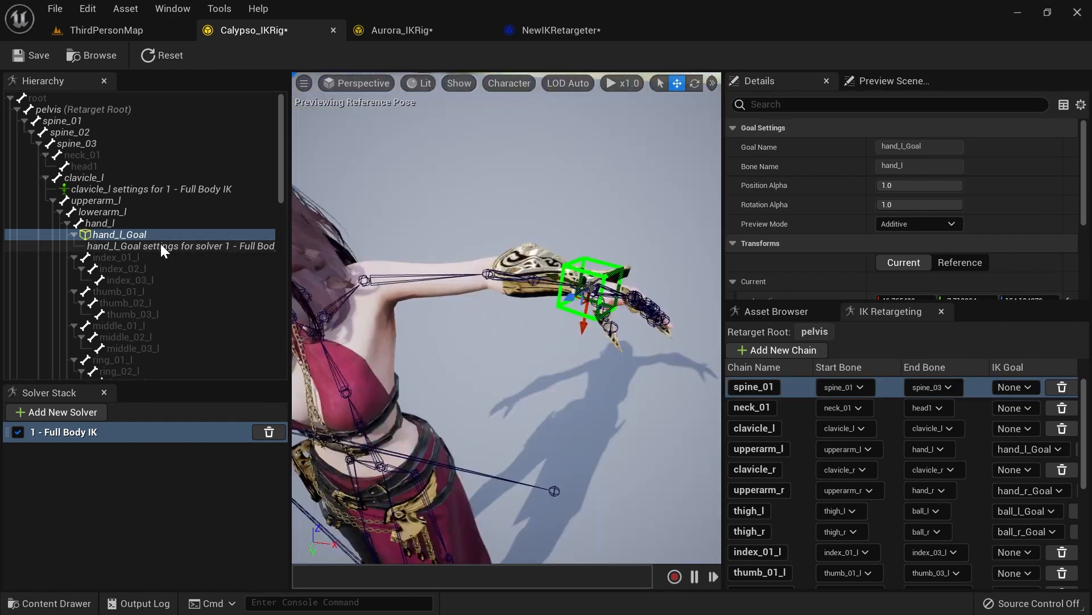
Step: Set the hand_l_Goal's Full Body IK Pull Chain Alpha to 0.0
click(155, 246)
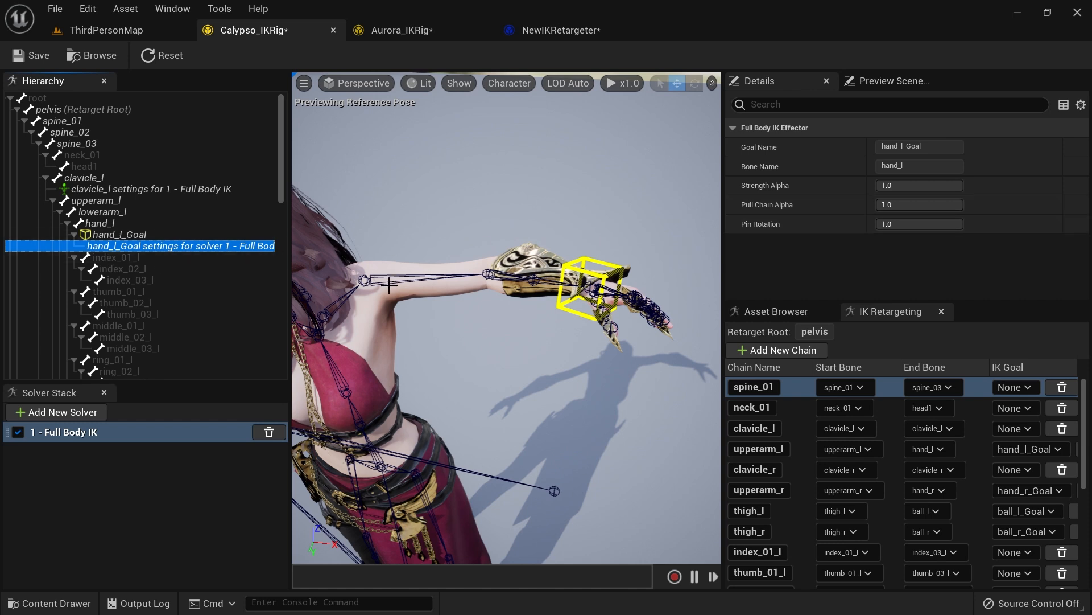
drag(951, 206, 870, 205)
mouse_move(463, 251)
right_down()
mouse_move(438, 208)
mouse_move(441, 250)
mouse_move(488, 279)
mouse_move(481, 252)
right_up()
key(w)
key(s)
key(w)
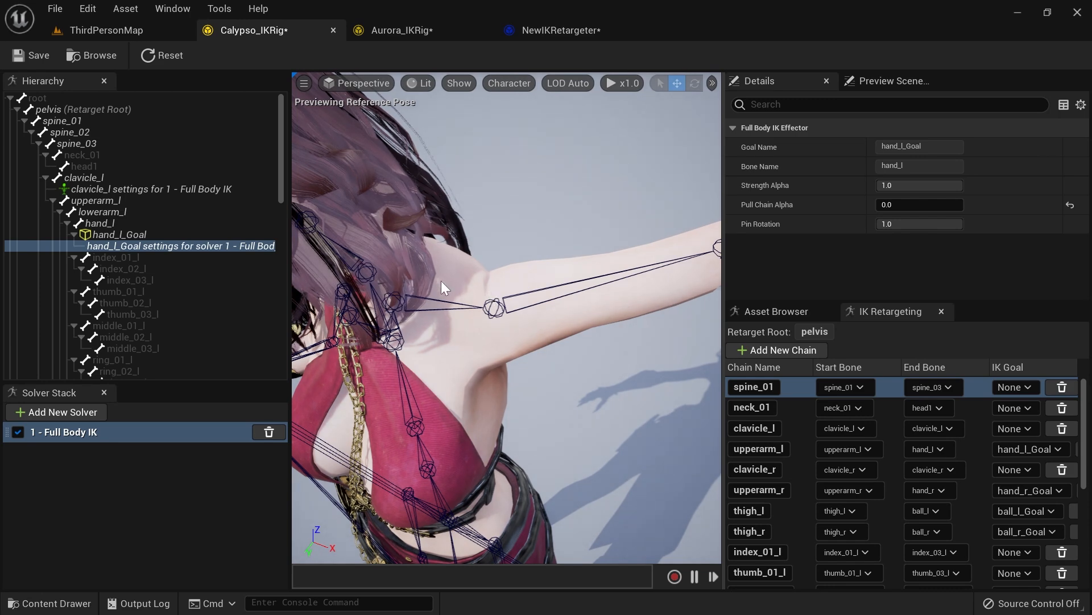
Step: Add Full Body IK bone settings to the lowerarm_l bone
click(196, 190)
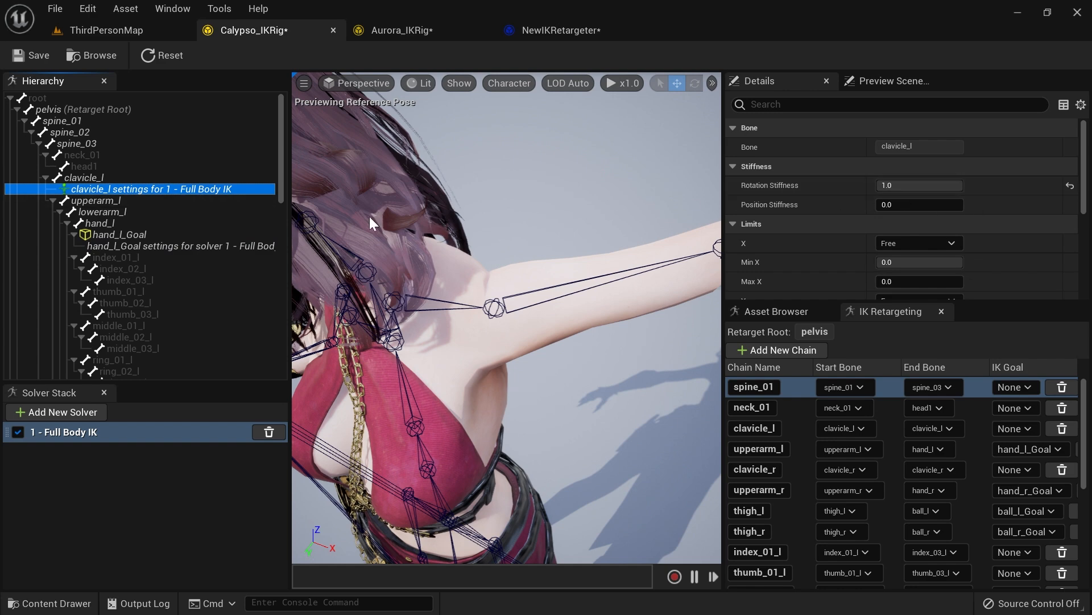
click(121, 213)
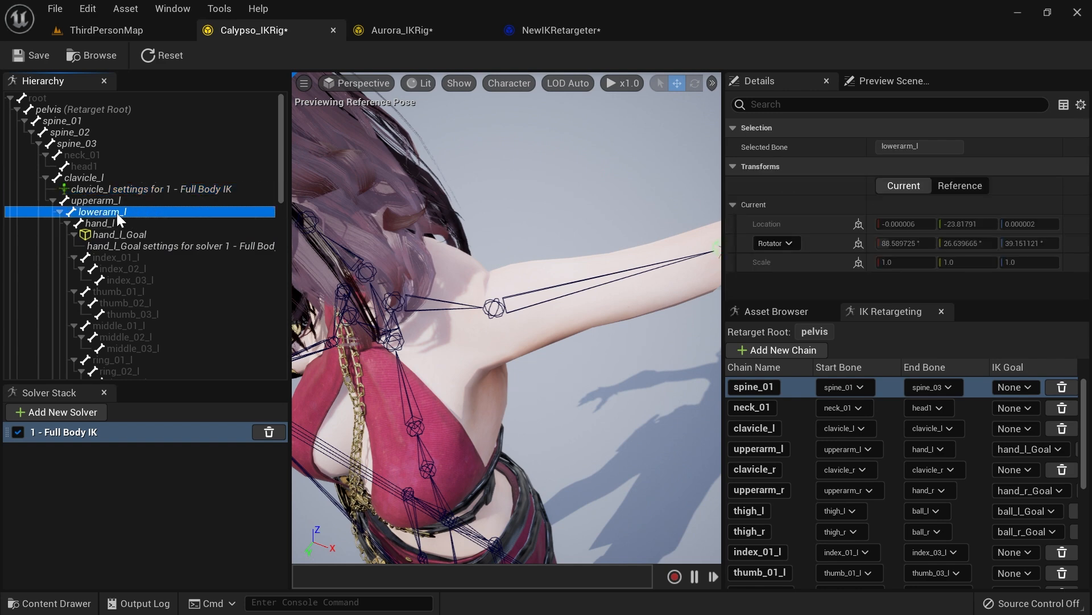
right_click(117, 213)
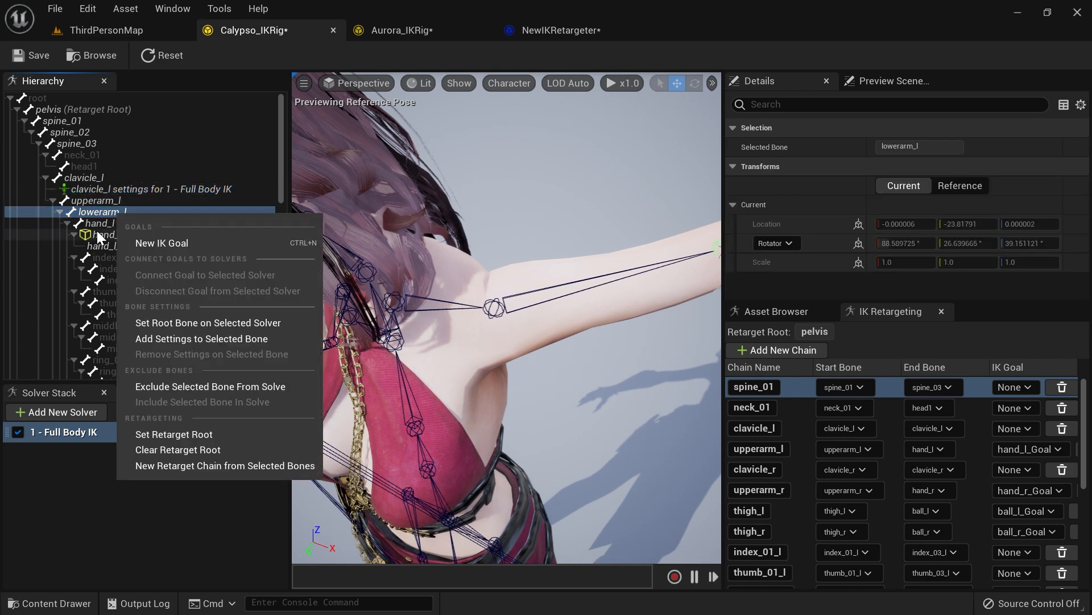
click(175, 341)
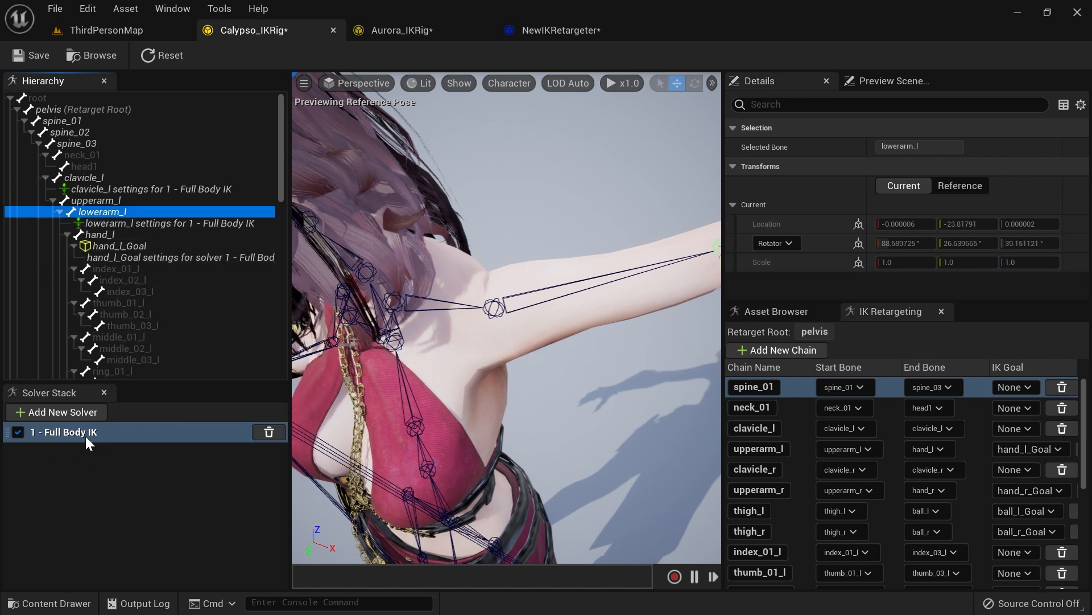
click(169, 224)
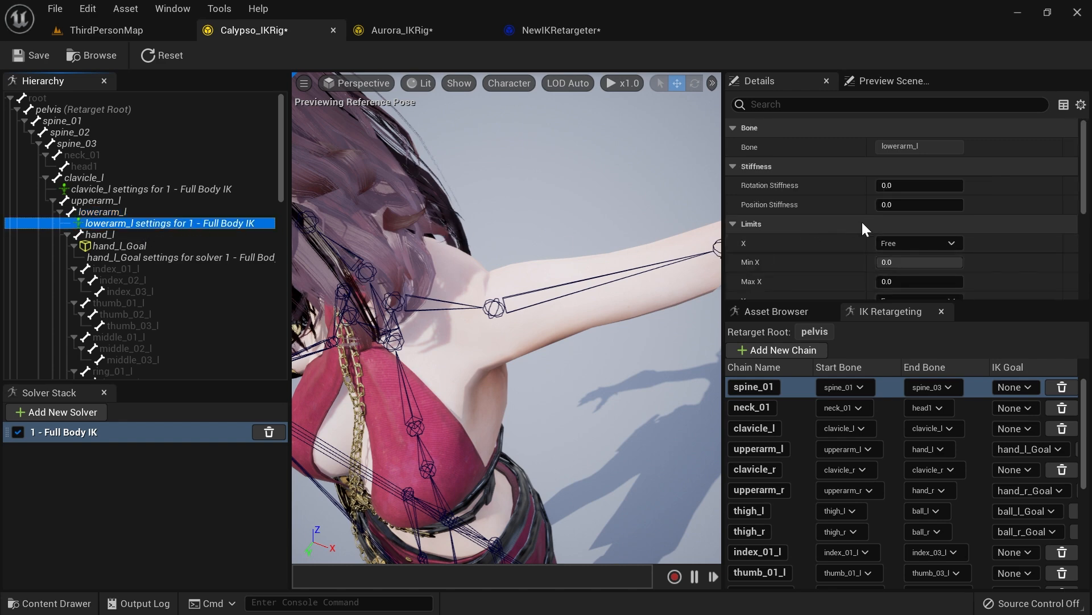
Step: Enable Use Preferred Angles for lowerarm_l with an X angle of 90
scroll(844, 222, down, 8)
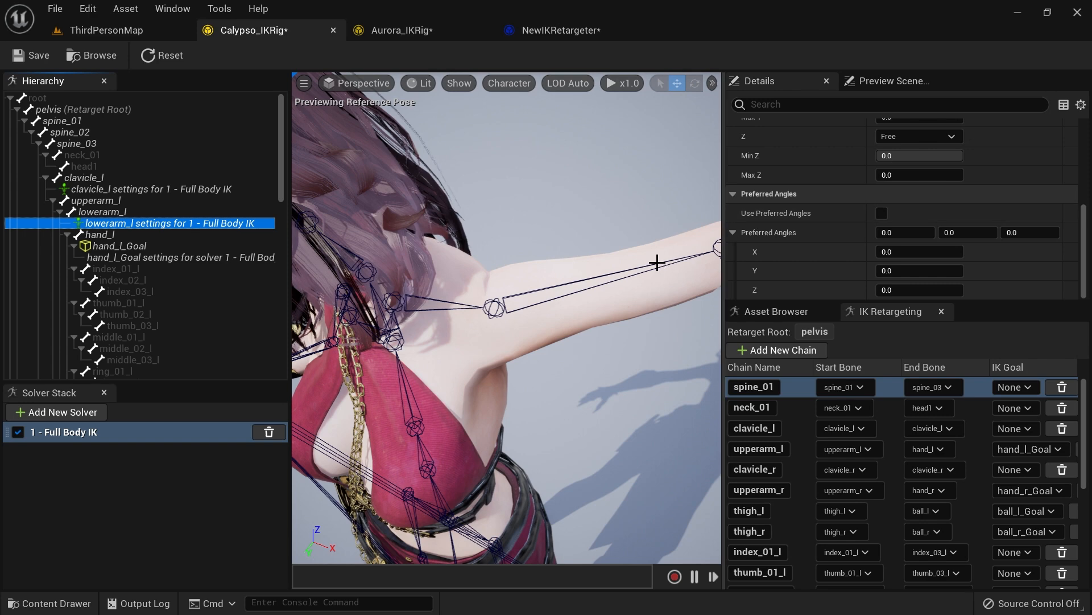
click(882, 213)
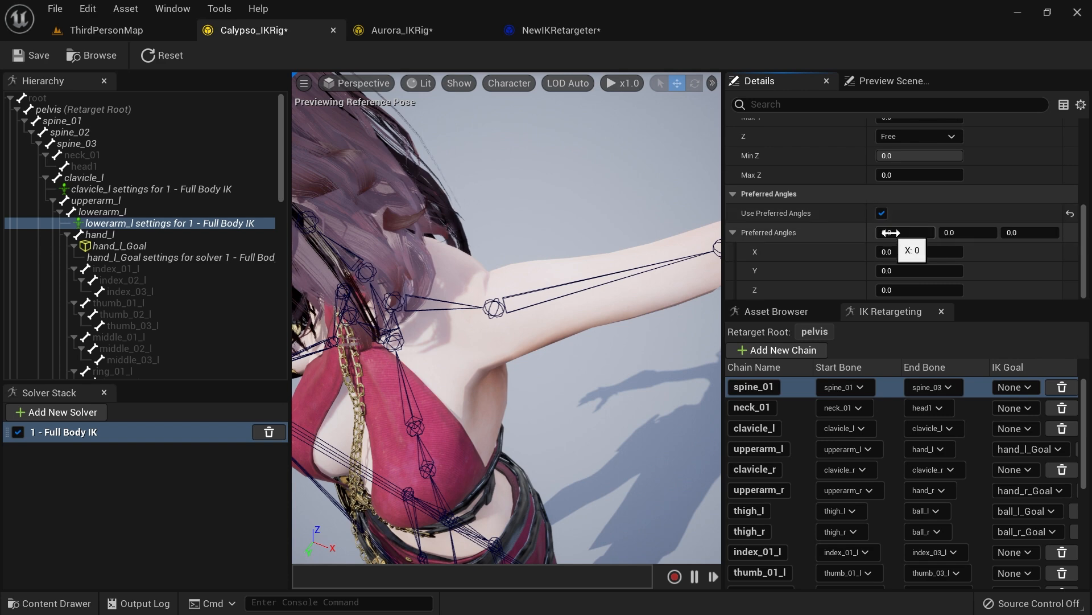
key(Return)
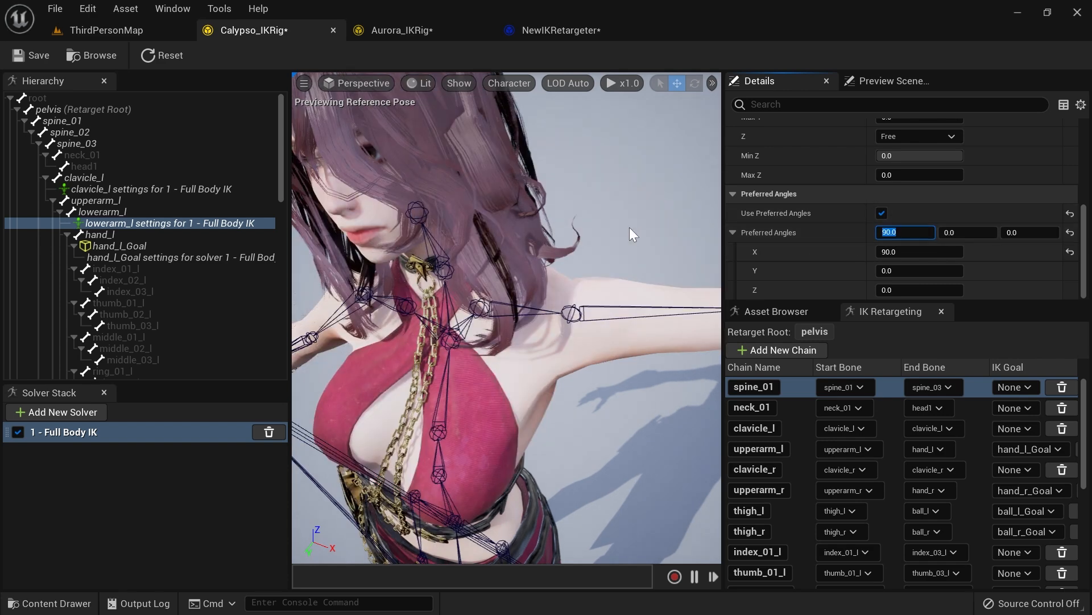
right_drag(507, 319, 672, 236)
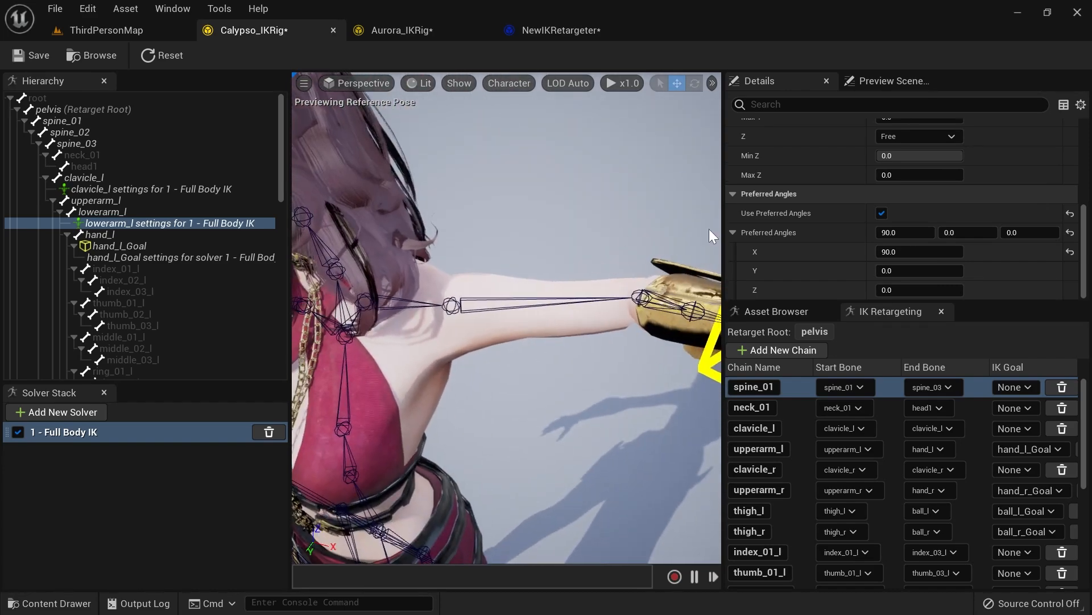
mouse_move(602, 231)
right_down()
mouse_move(612, 233)
mouse_move(602, 231)
right_up()
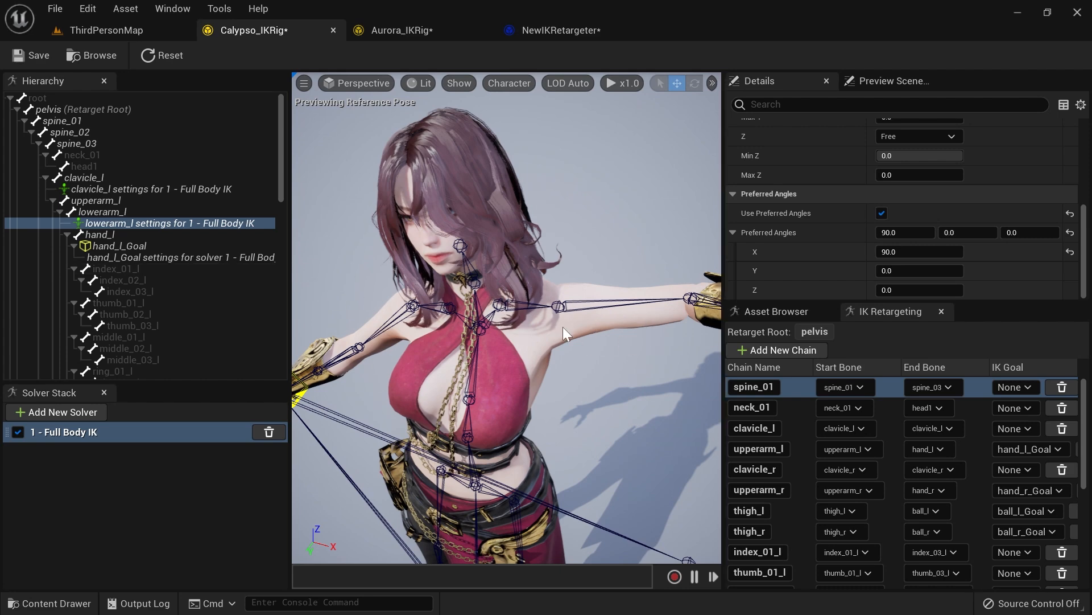
Step: Try setting lowerarm_l's preferred angles to 0 on X and 90 on Z
click(168, 261)
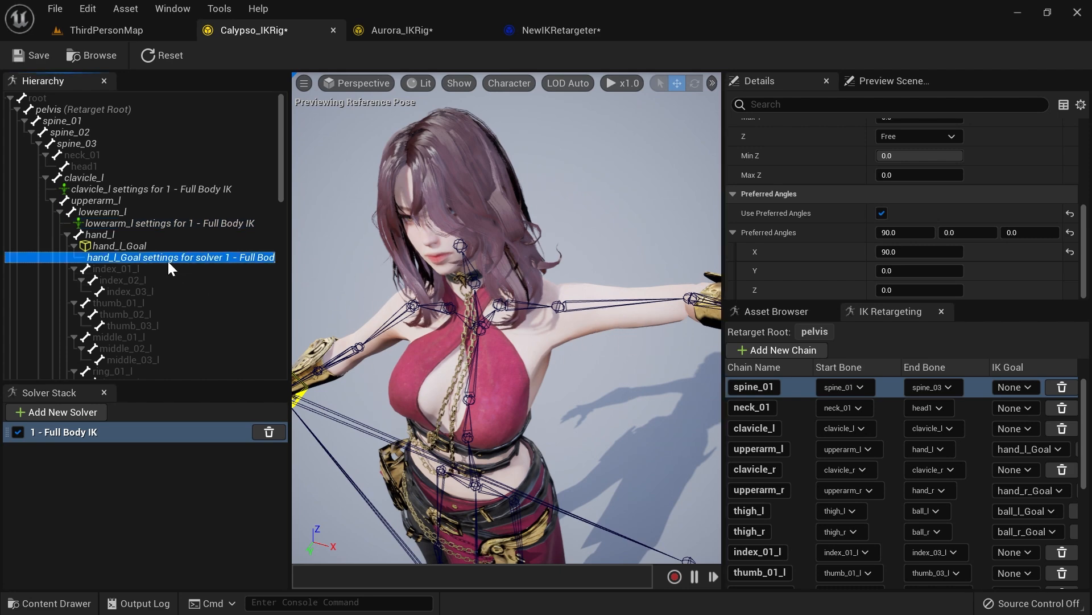
click(149, 249)
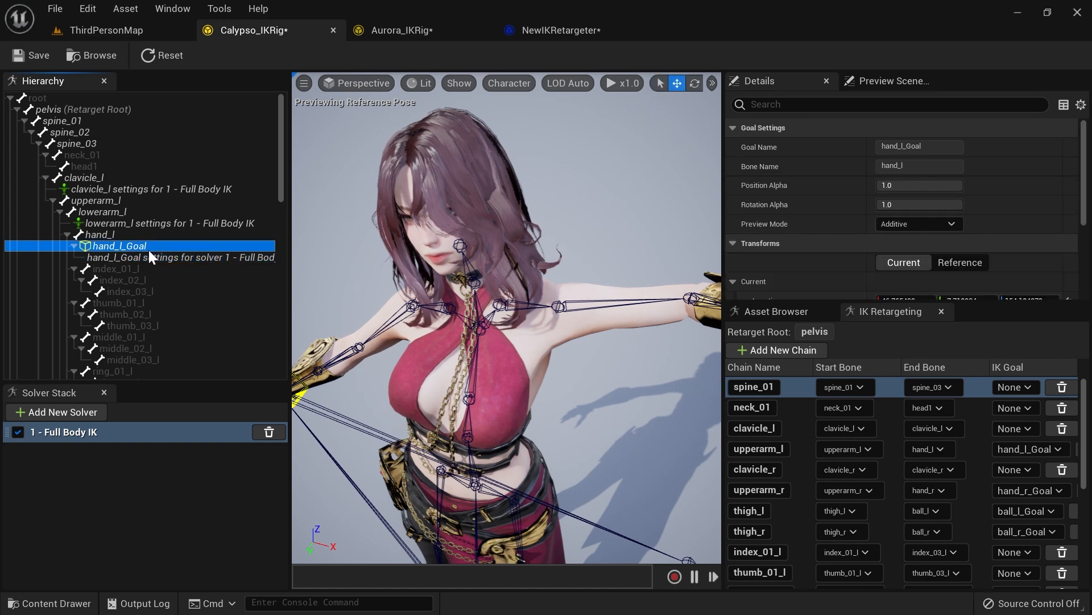
click(161, 227)
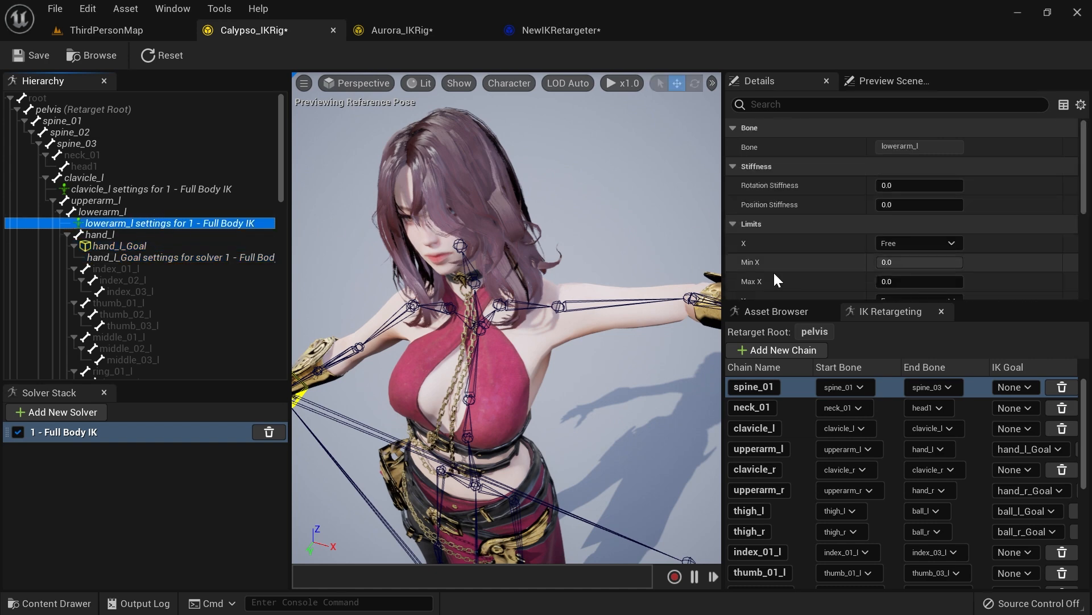
scroll(859, 241, down, 4)
click(905, 232)
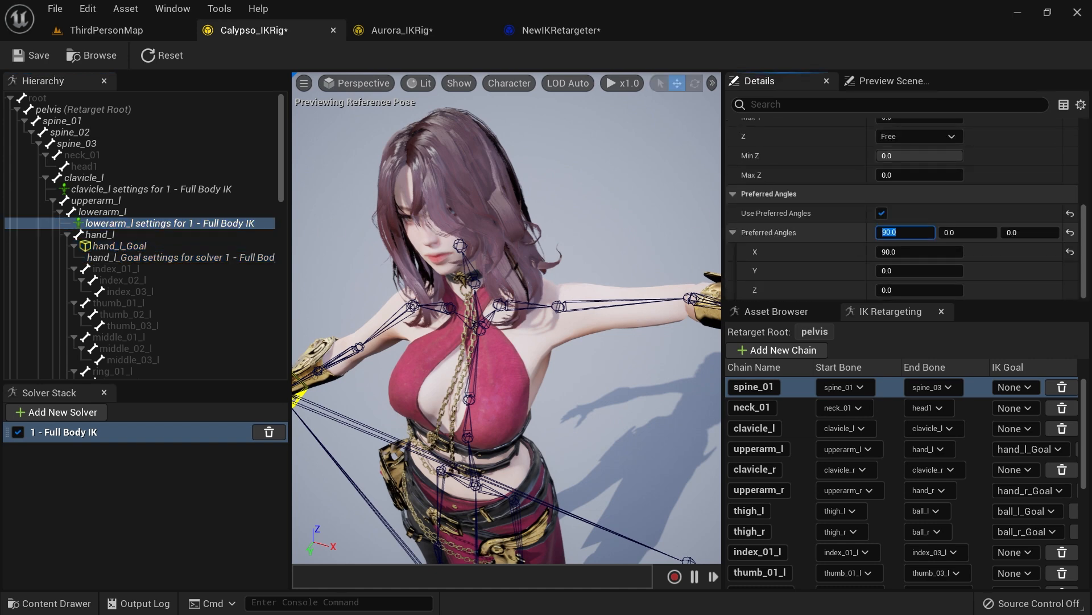
text(0)
key(Tab)
text(90)
key(Return)
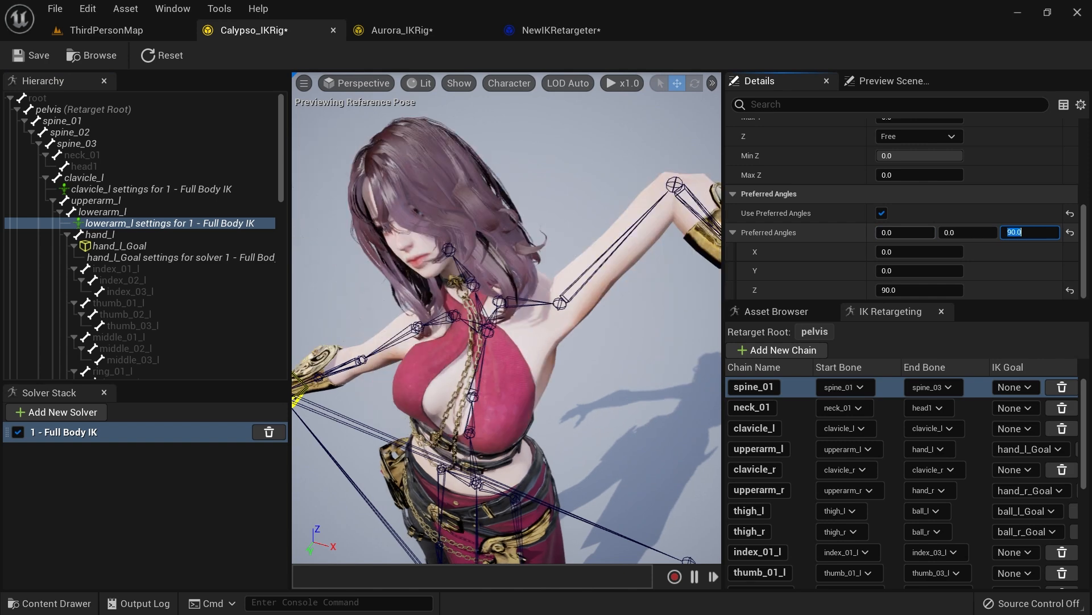
right_drag(546, 273, 642, 278)
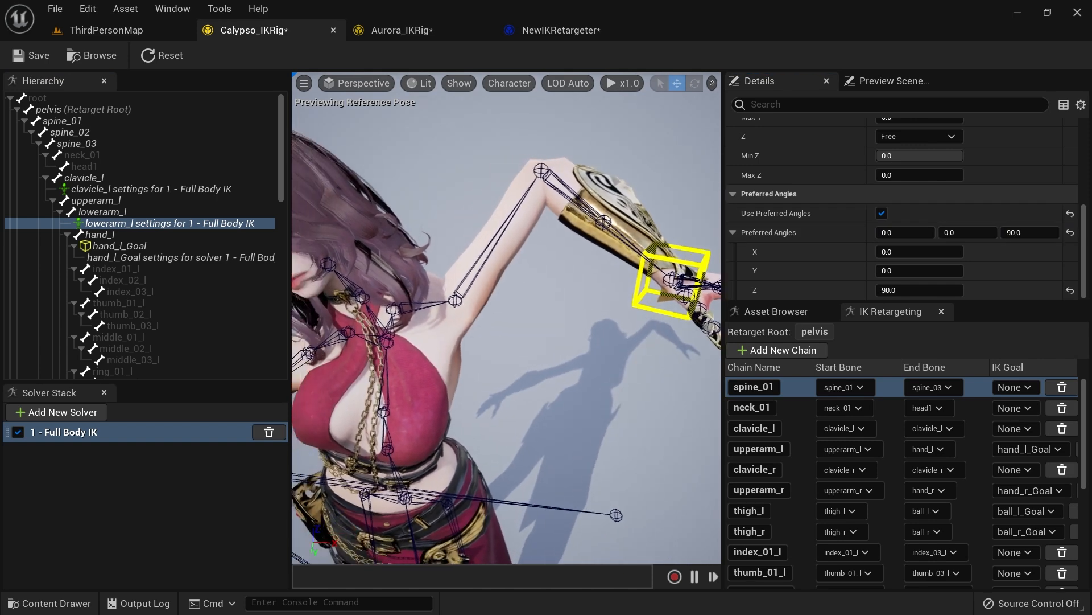
Step: Reset lowerarm_l's preferred angles to 90 on X and 0 on Z
text(0)
key(Return)
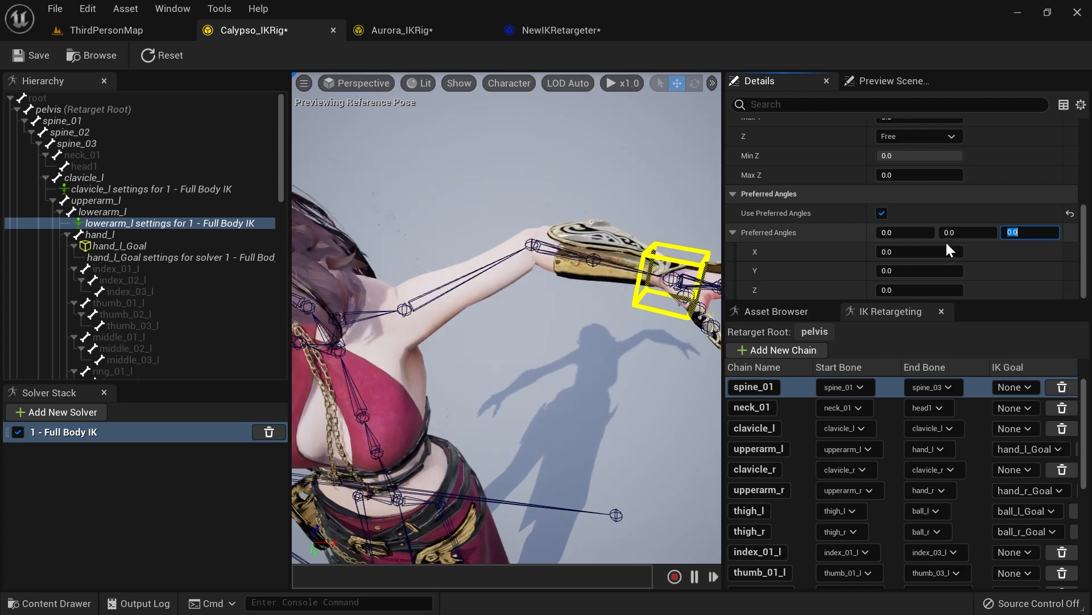
text(90)
key(Return)
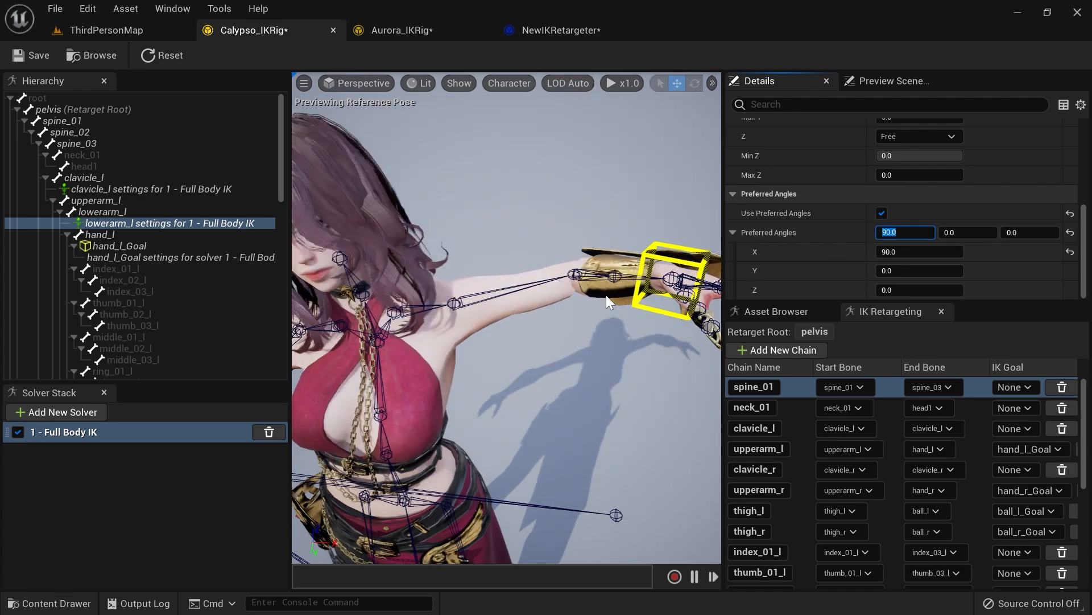
Step: Select the hand_l_Goal and move it in the viewport to test the elbow bending
right_drag(506, 318, 421, 318)
mouse_move(577, 320)
right_down()
mouse_move(543, 327)
mouse_move(577, 321)
right_up()
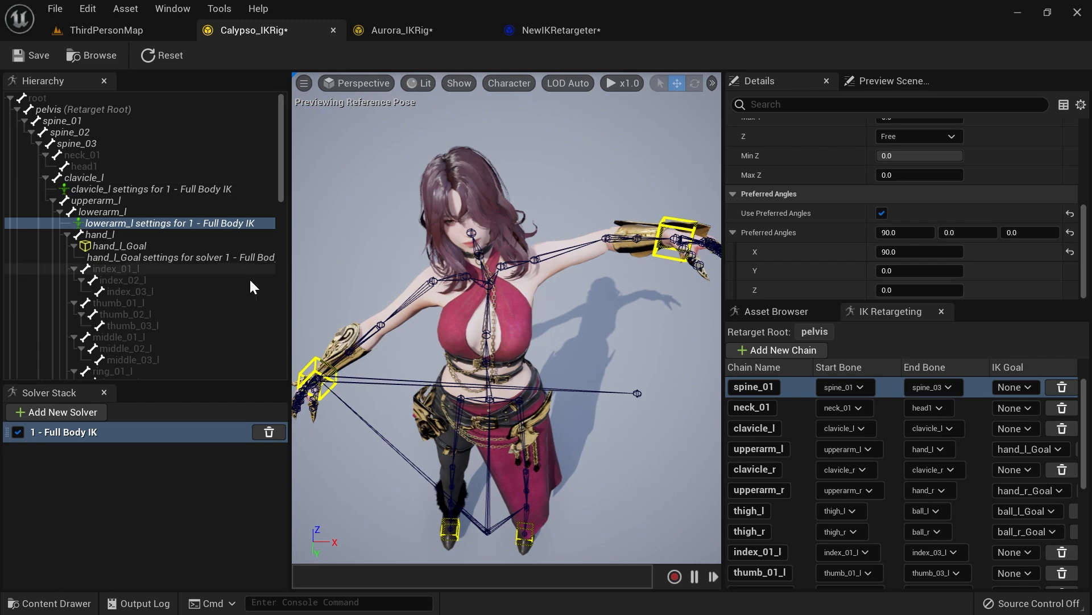
mouse_move(484, 286)
right_down()
mouse_move(520, 285)
mouse_move(504, 285)
right_up()
click(165, 244)
right_drag(430, 339, 448, 337)
drag(548, 247, 557, 295)
drag(545, 239, 598, 277)
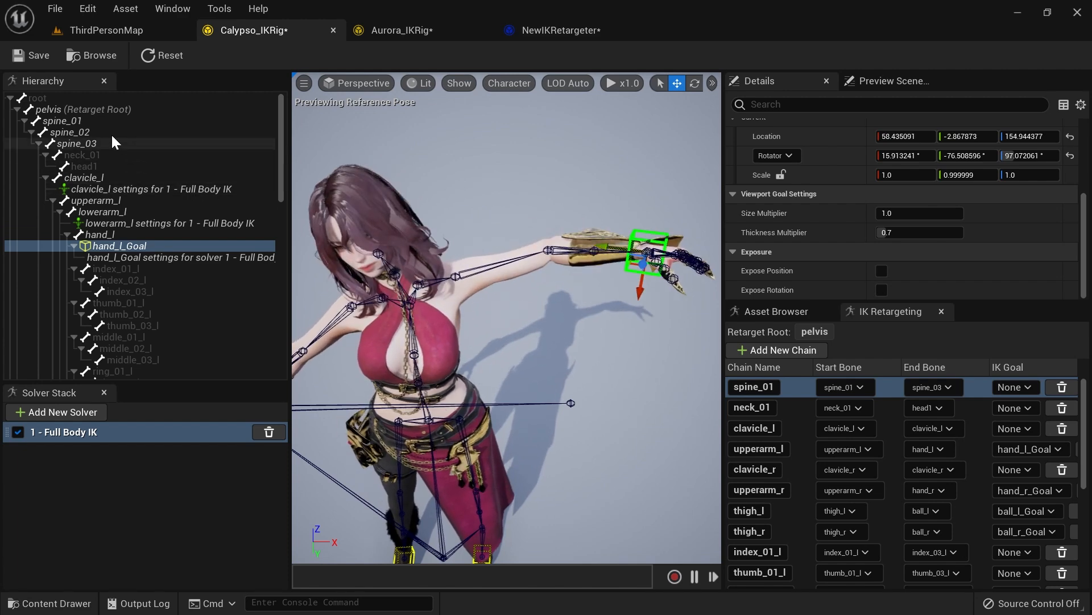
Step: Add Full Body IK bone settings to spine_01, spine_02 and spine_03 together
click(76, 123)
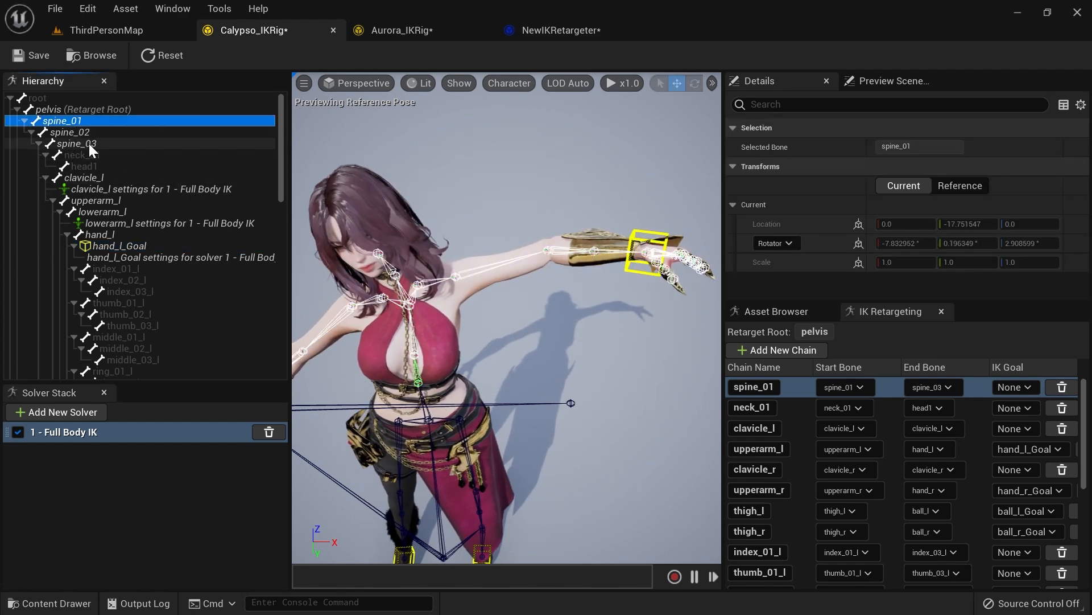
shift+click(80, 143)
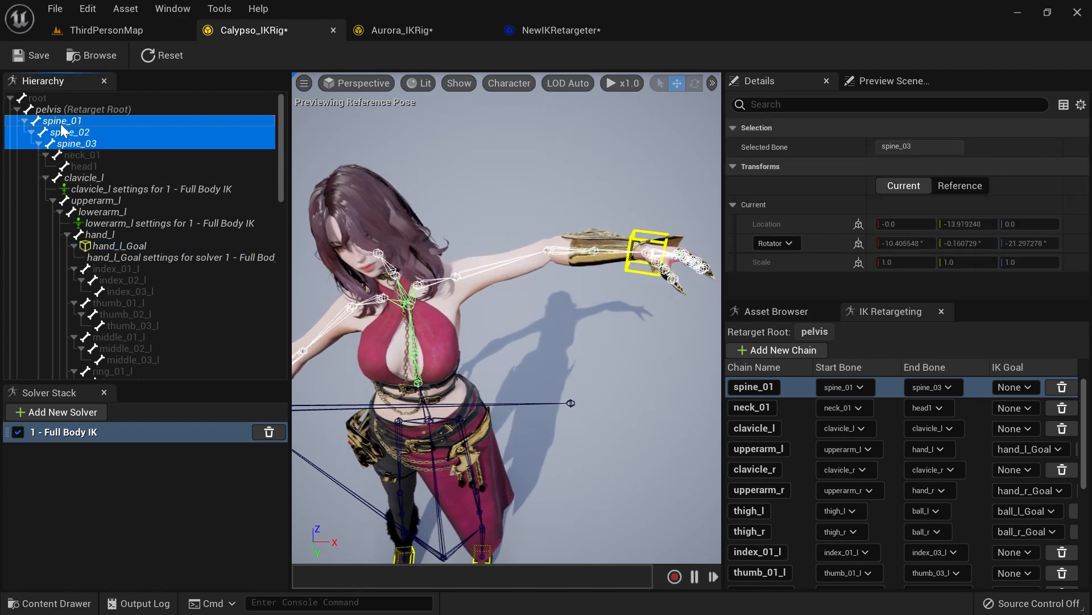
right_click(69, 128)
click(138, 248)
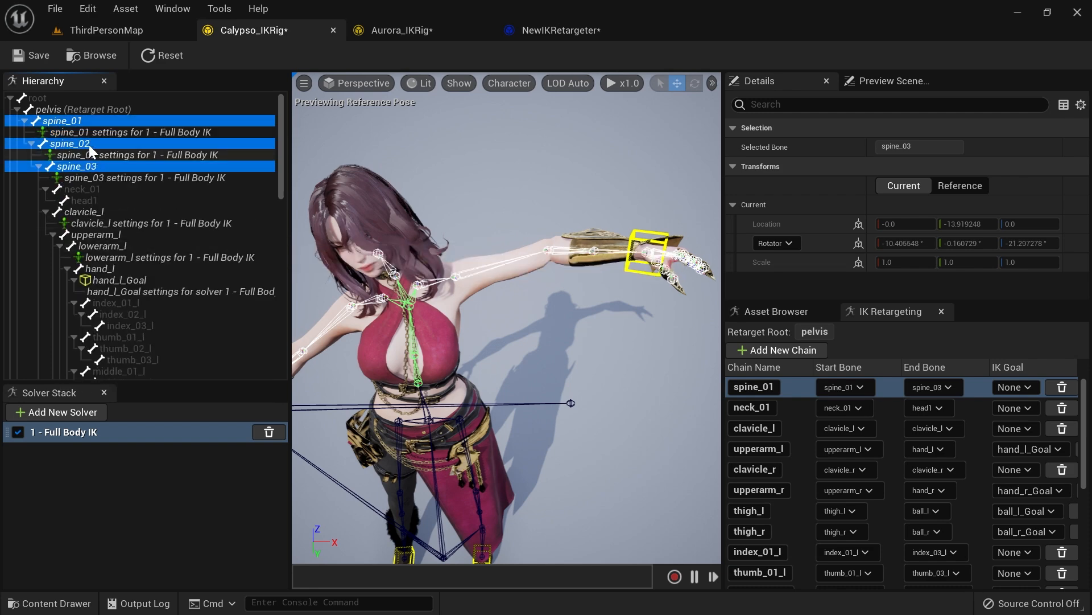
Step: Set the Rotation Stiffness of the spine_01, spine_02 and spine_03 settings to 1.0
click(101, 134)
click(891, 184)
text(1)
key(Return)
click(156, 155)
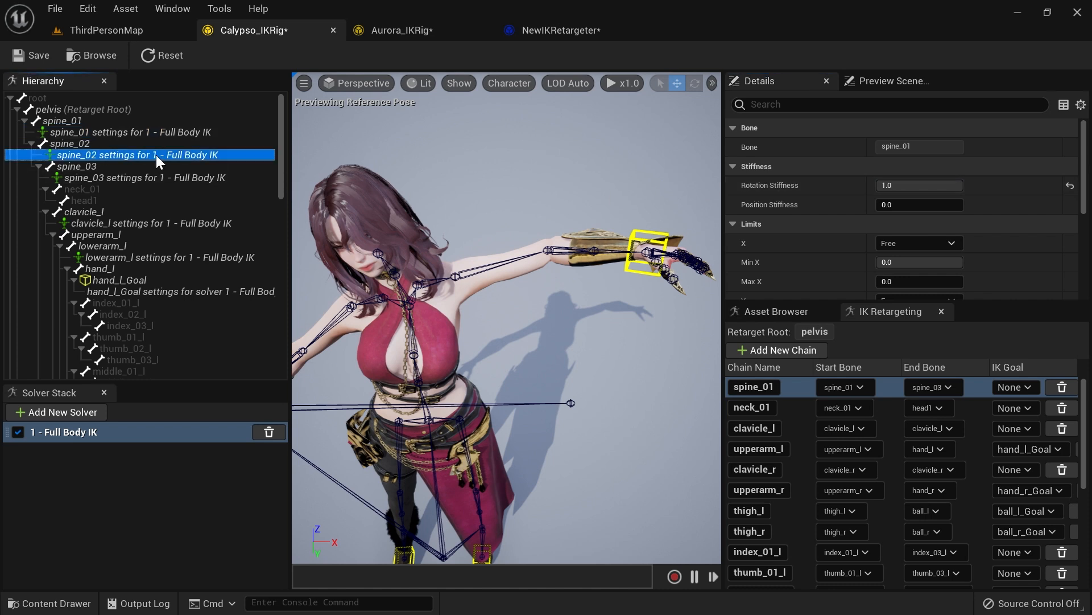
drag(892, 186, 999, 190)
click(189, 181)
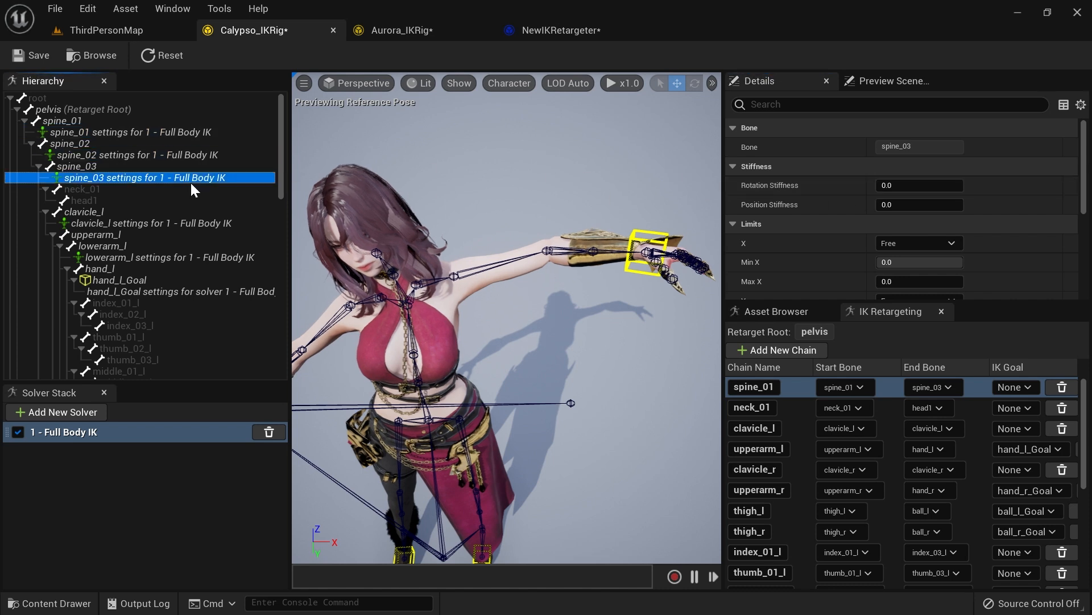
drag(883, 185, 979, 188)
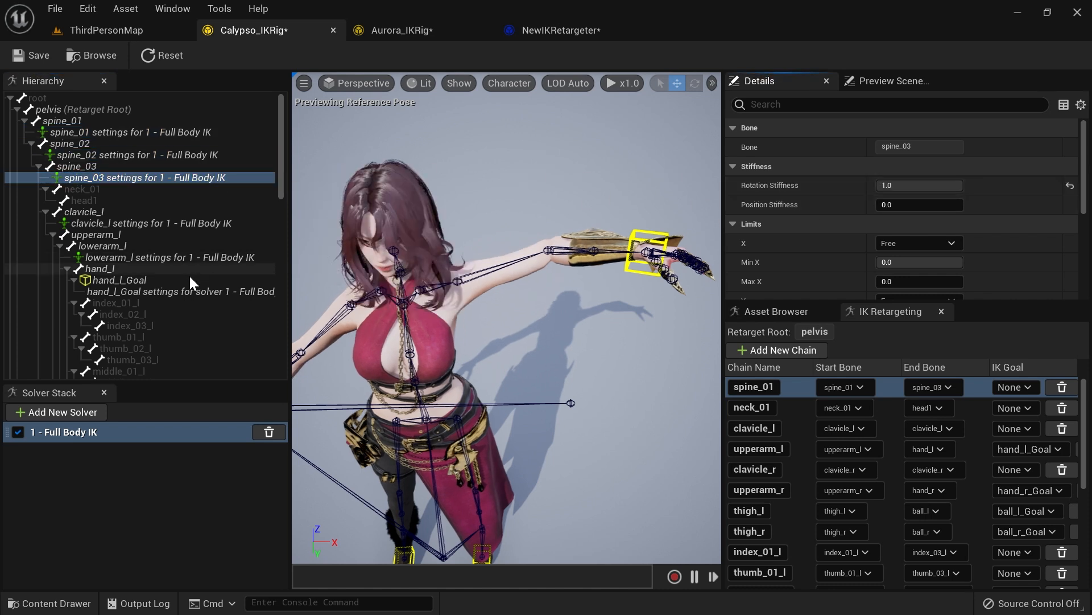
Step: Move the hand_l_Goal around in the viewport to test how the stiffened spine responds
click(152, 281)
right_drag(586, 269, 628, 232)
drag(571, 234, 631, 258)
scroll(808, 211, down, 4)
scroll(808, 211, up, 4)
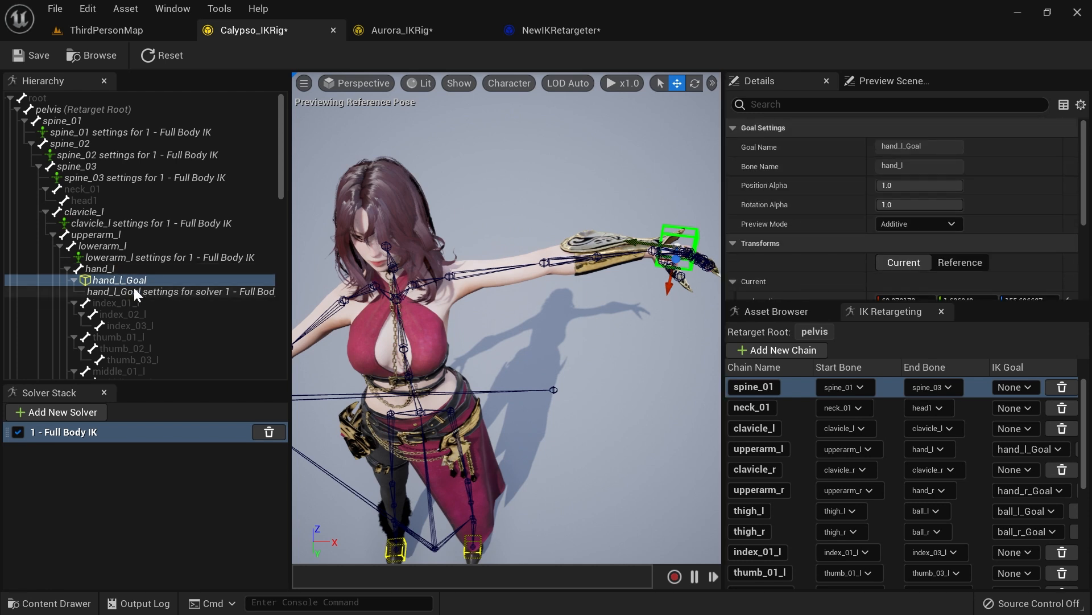
Step: Add bone settings to clavicle_r and set its Rotation Stiffness to 1.0
scroll(132, 255, down, 8)
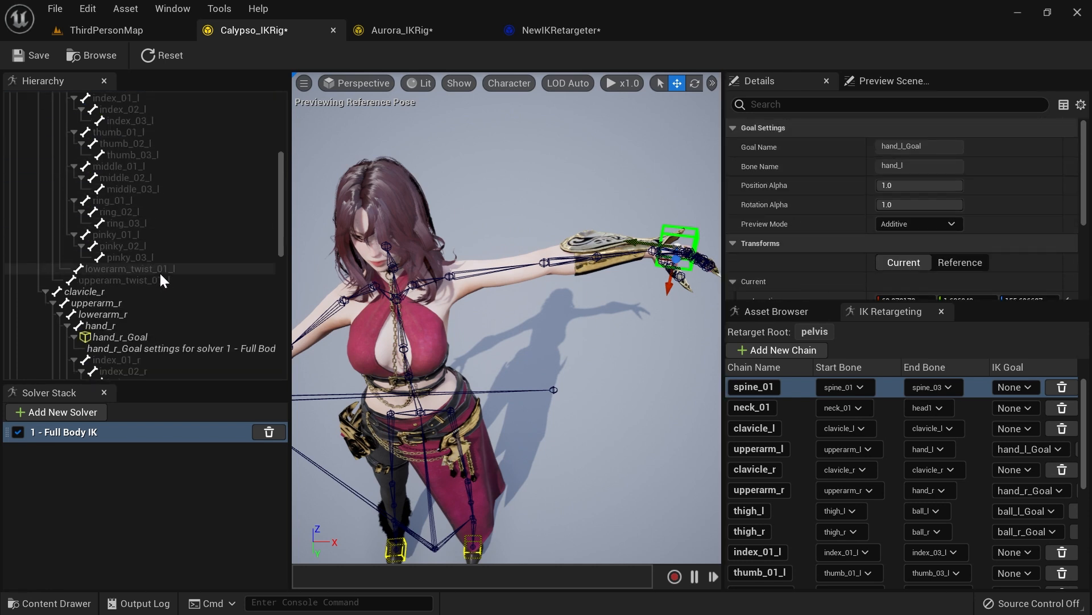
click(97, 248)
right_click(98, 247)
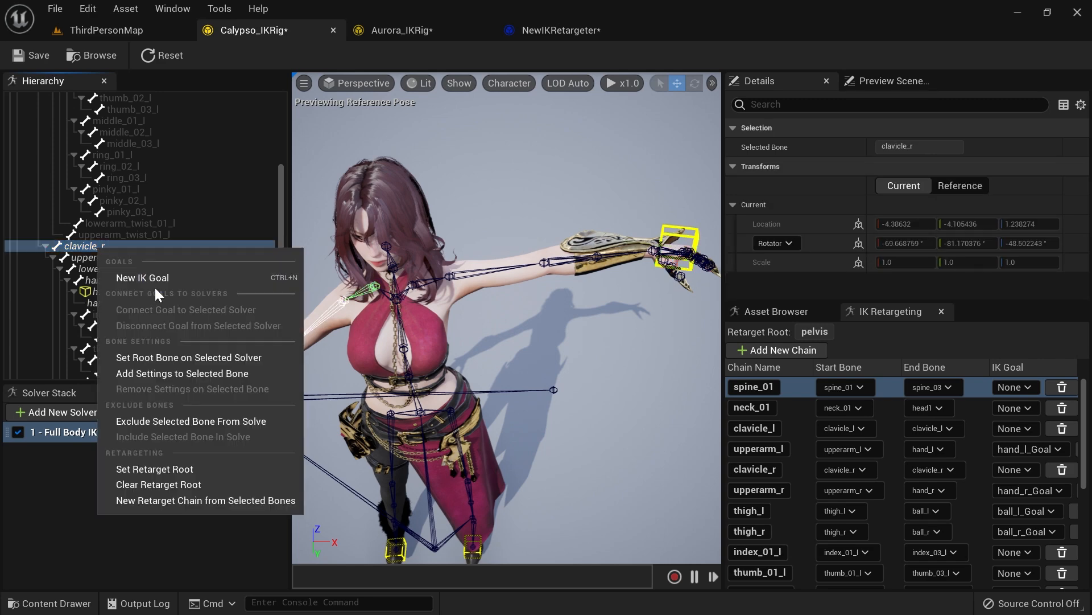
click(183, 371)
click(170, 258)
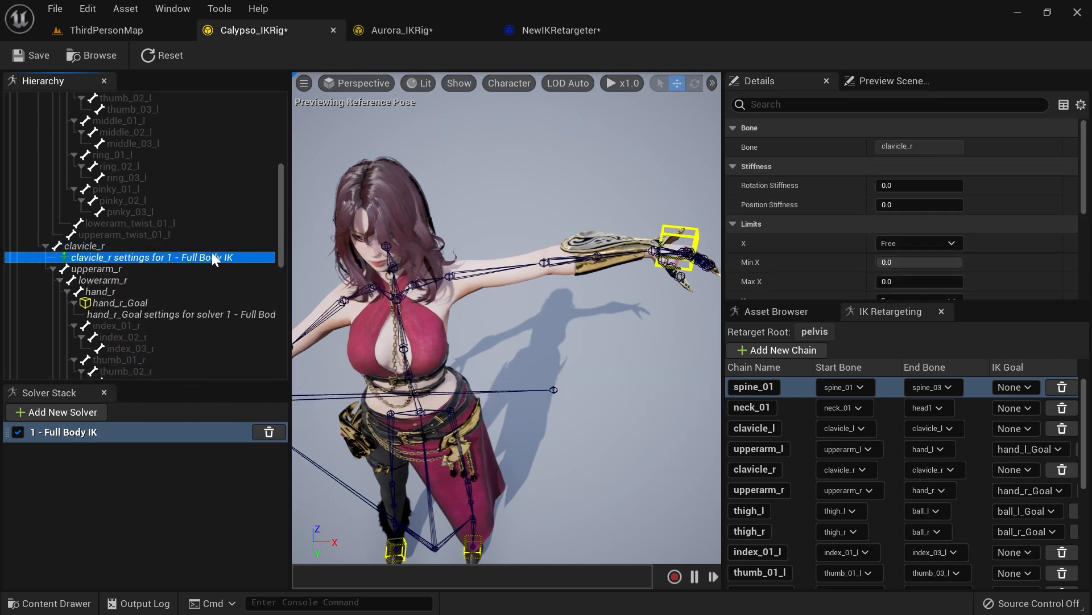
drag(903, 183, 939, 183)
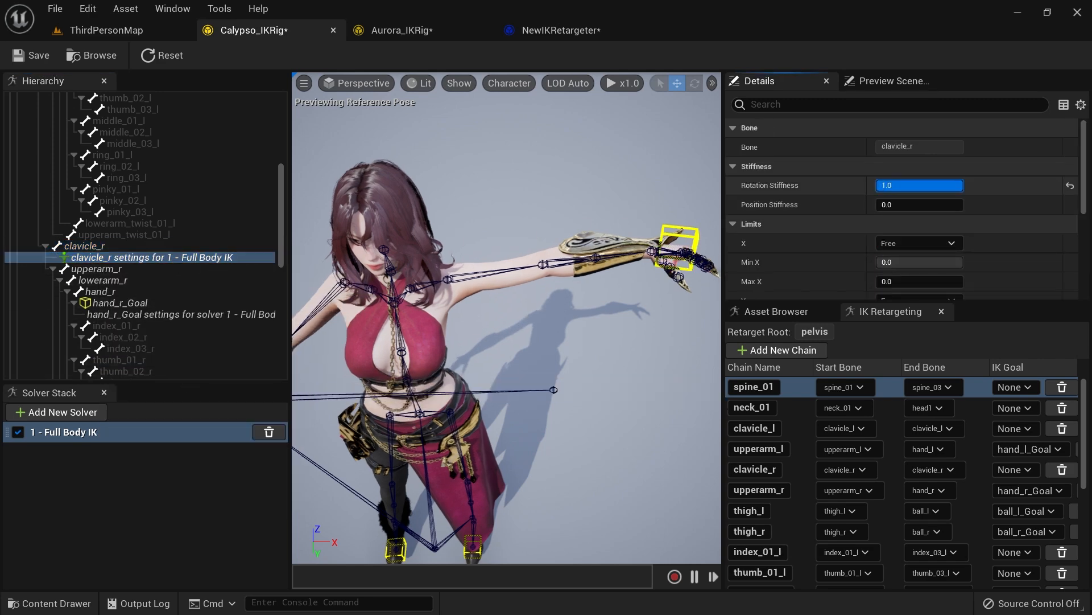
Step: Add Full Body IK bone settings to lowerarm_r
right_drag(546, 273, 380, 310)
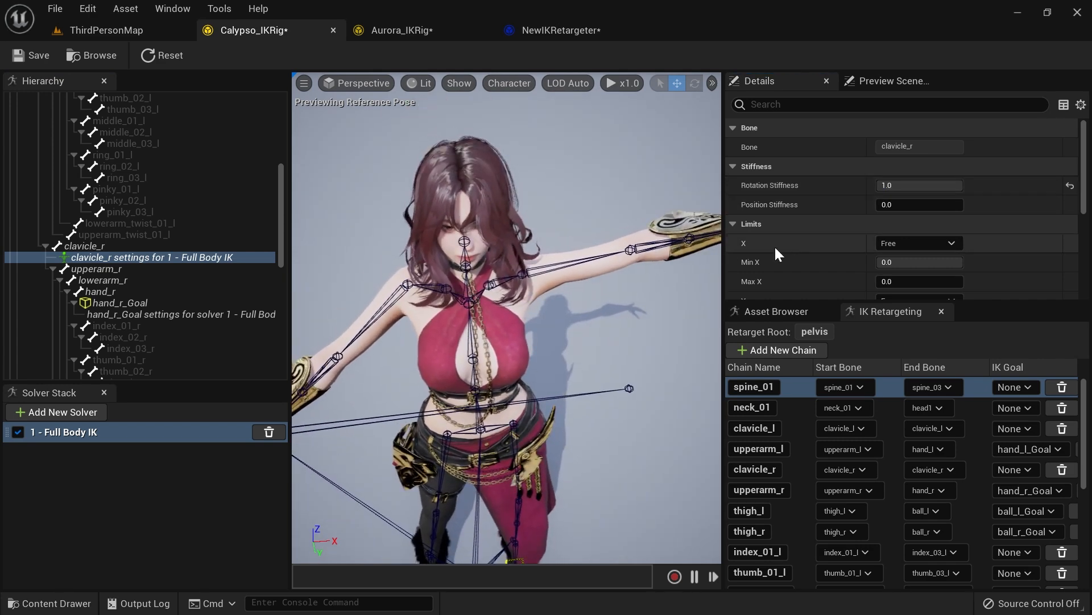
click(116, 281)
right_click(115, 279)
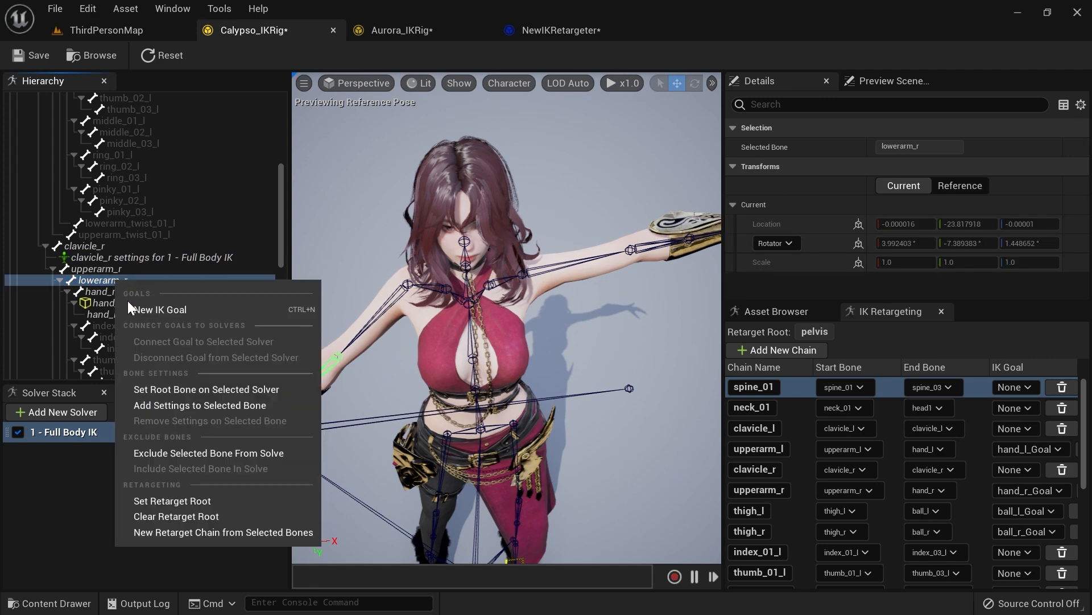
click(195, 401)
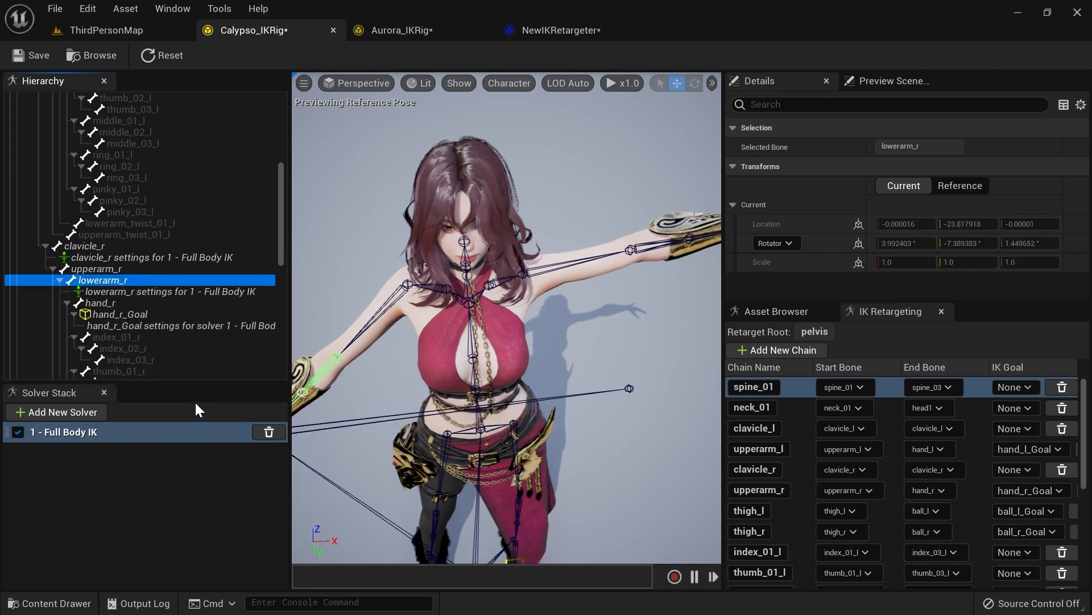
Step: Enable Use Preferred Angles for lowerarm_r with an X angle of 90, matching lowerarm_l
click(174, 292)
scroll(163, 222, up, 5)
click(183, 120)
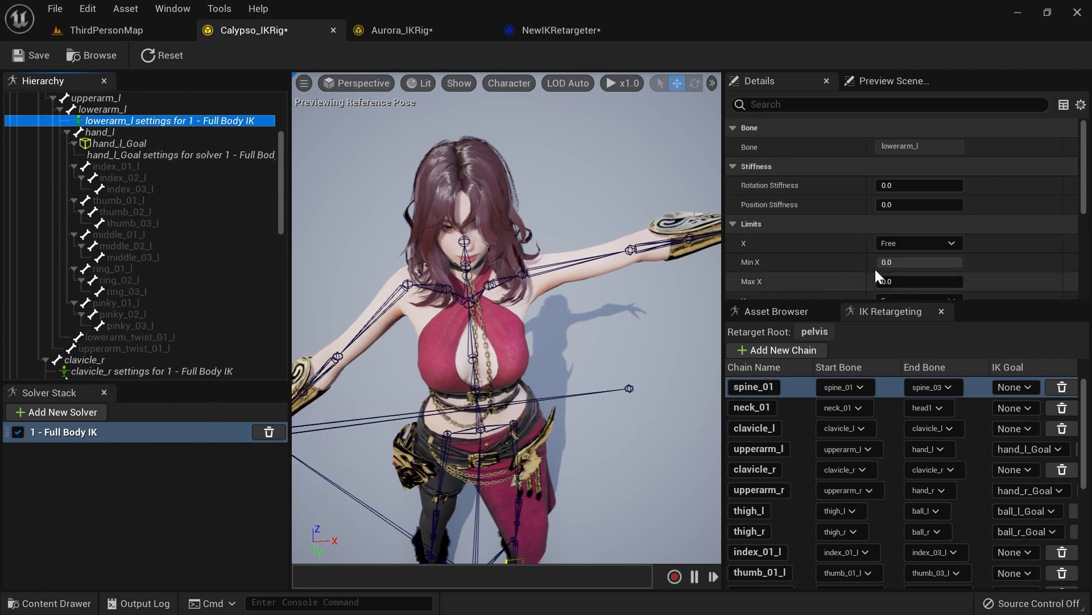
scroll(845, 280, down, 6)
scroll(158, 328, down, 2)
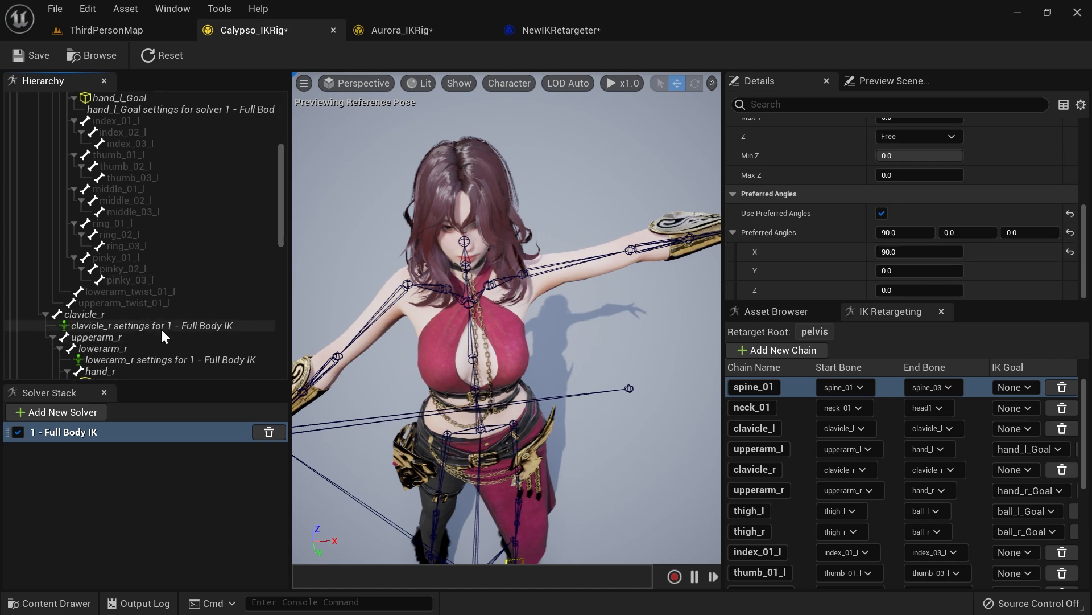
scroll(167, 325, down, 1)
click(178, 337)
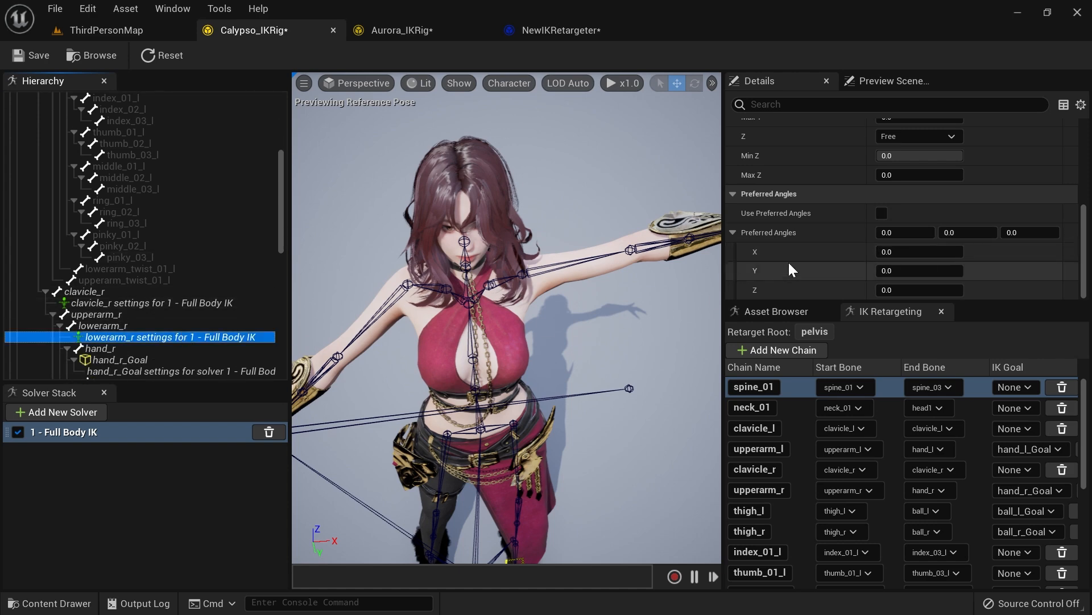
click(882, 213)
click(888, 232)
text(90)
key(Return)
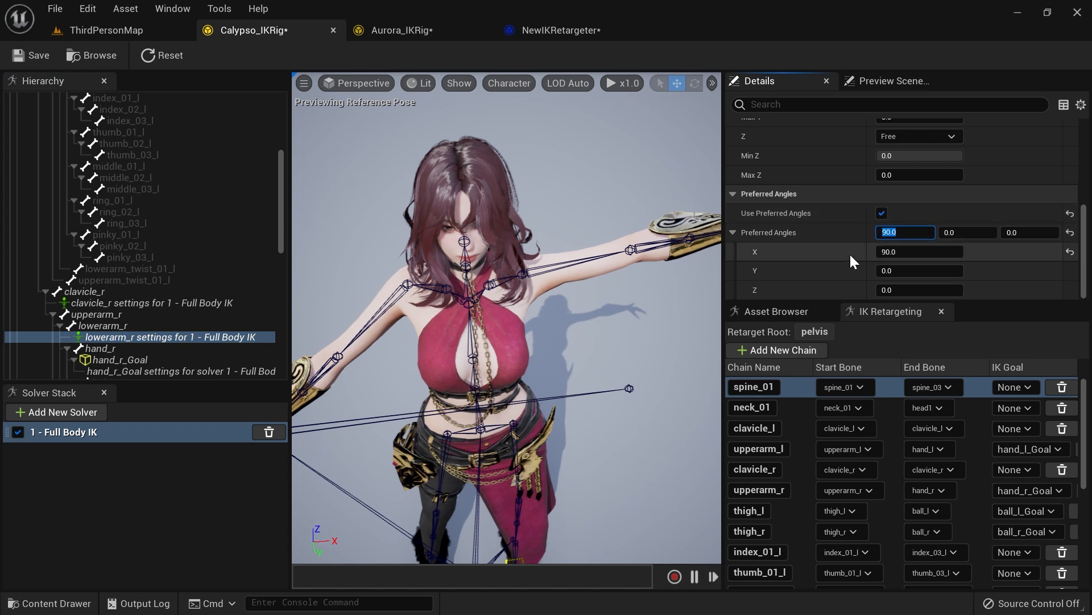
Step: Set the hand_r_Goal's Pull Chain Alpha to 0
scroll(146, 323, down, 1)
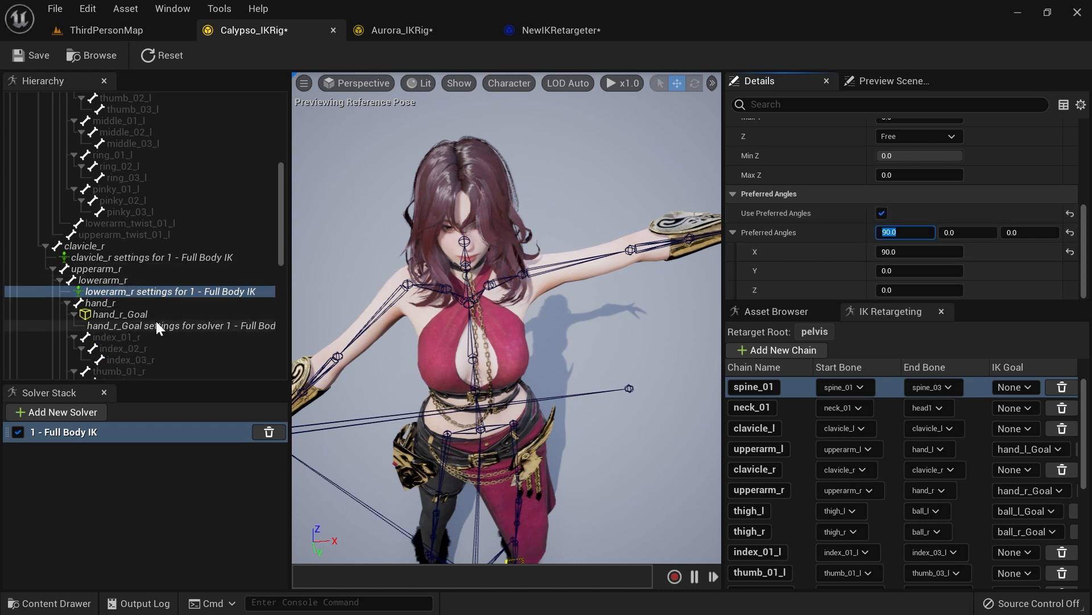
click(157, 326)
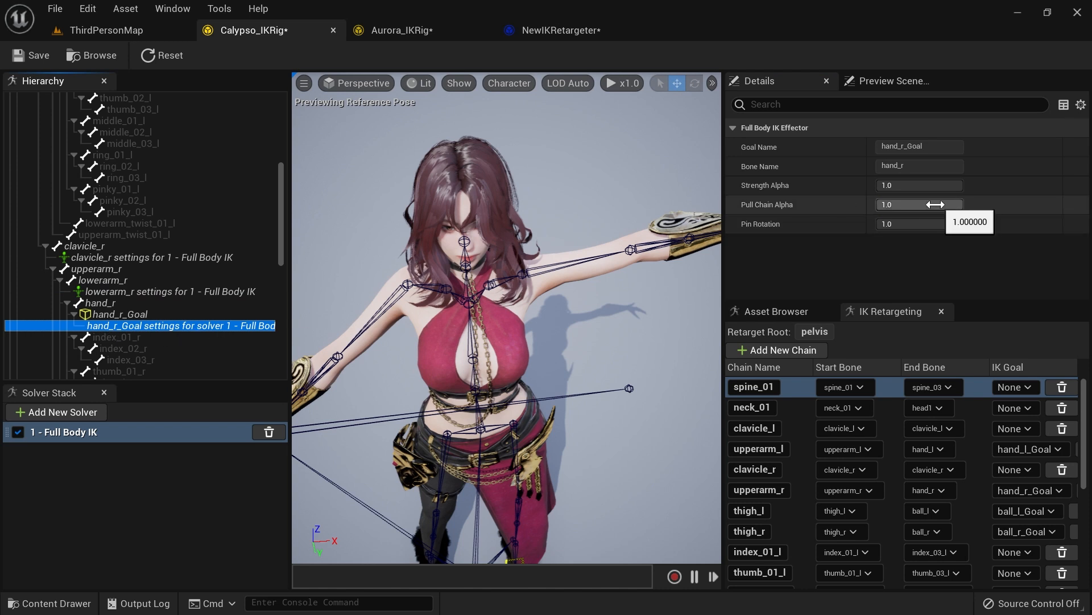
drag(916, 210, 882, 209)
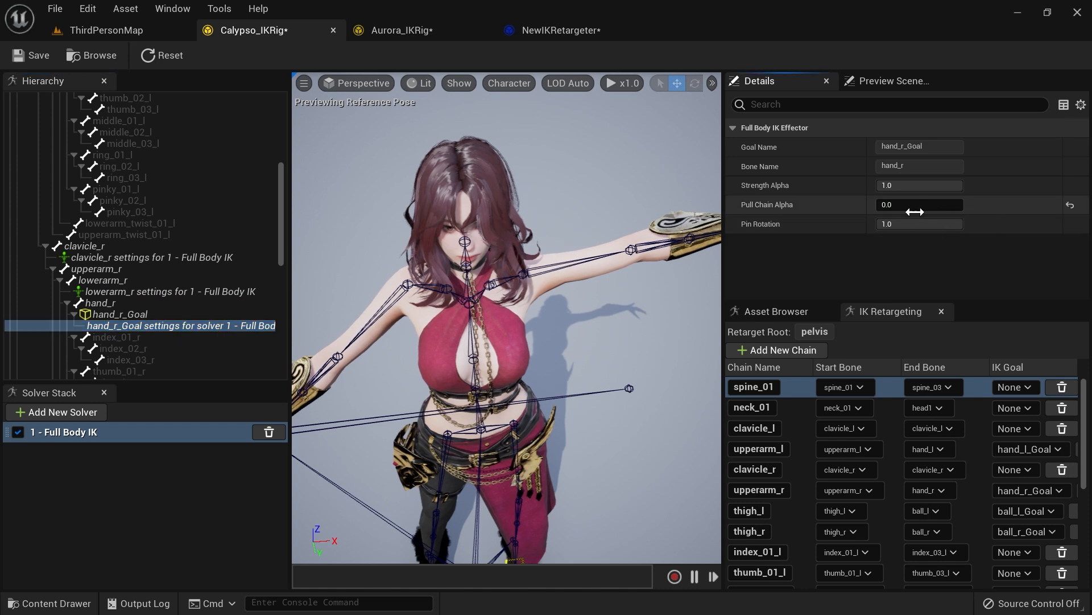
Step: Review the hierarchy and save the Calypso IK Rig
scroll(151, 262, down, 9)
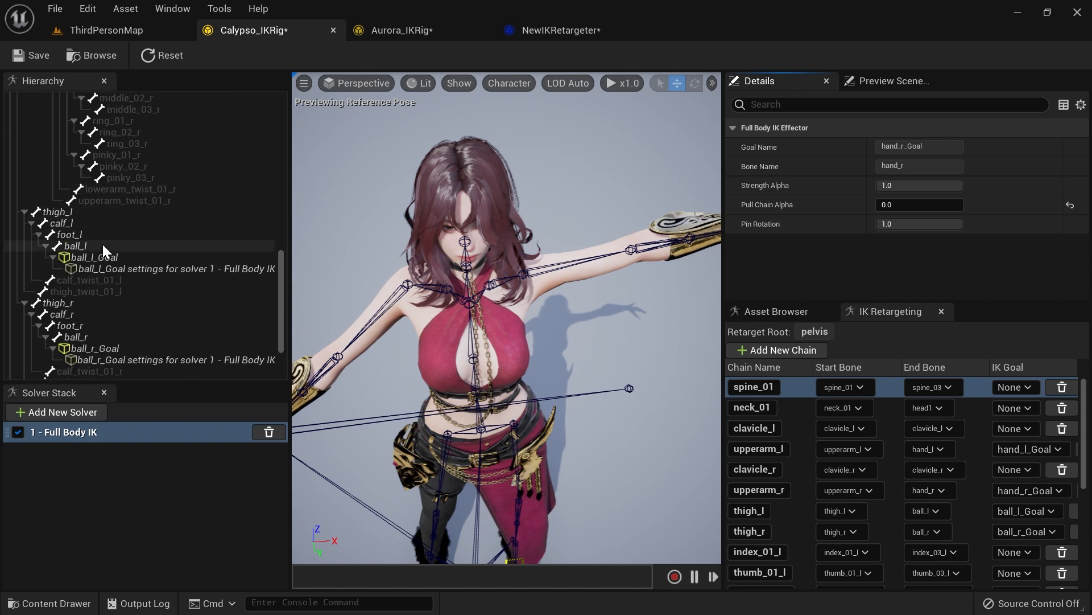
scroll(132, 268, down, 3)
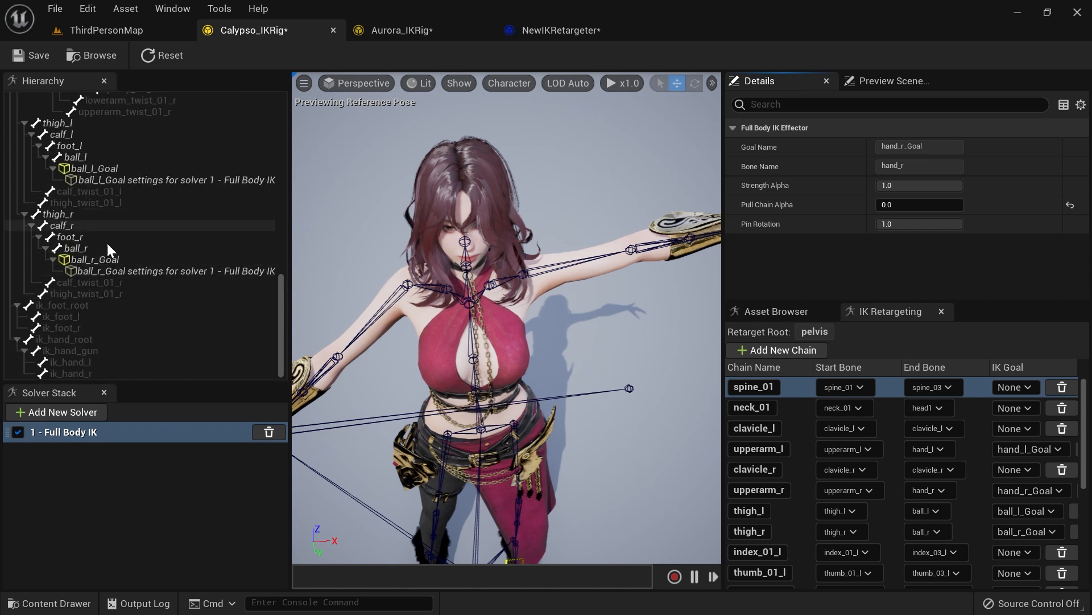
scroll(142, 261, up, 15)
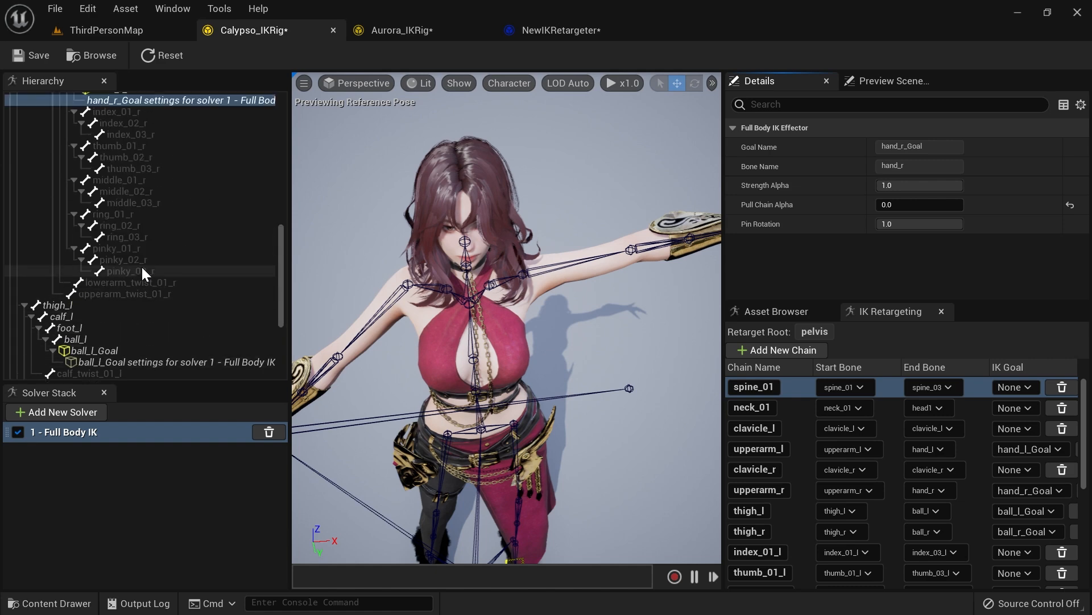
scroll(141, 264, up, 4)
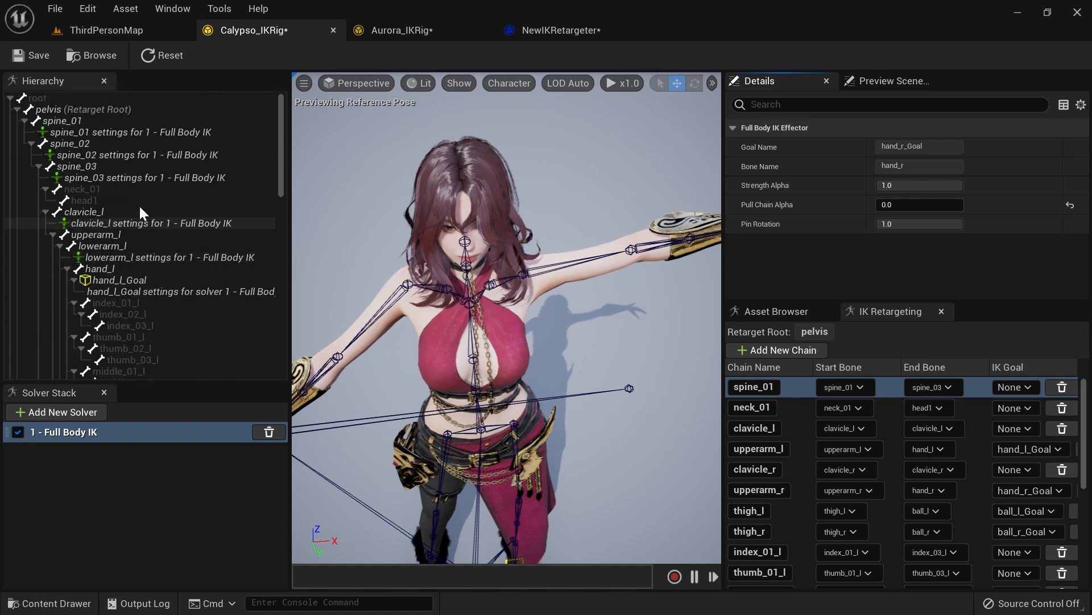
click(37, 56)
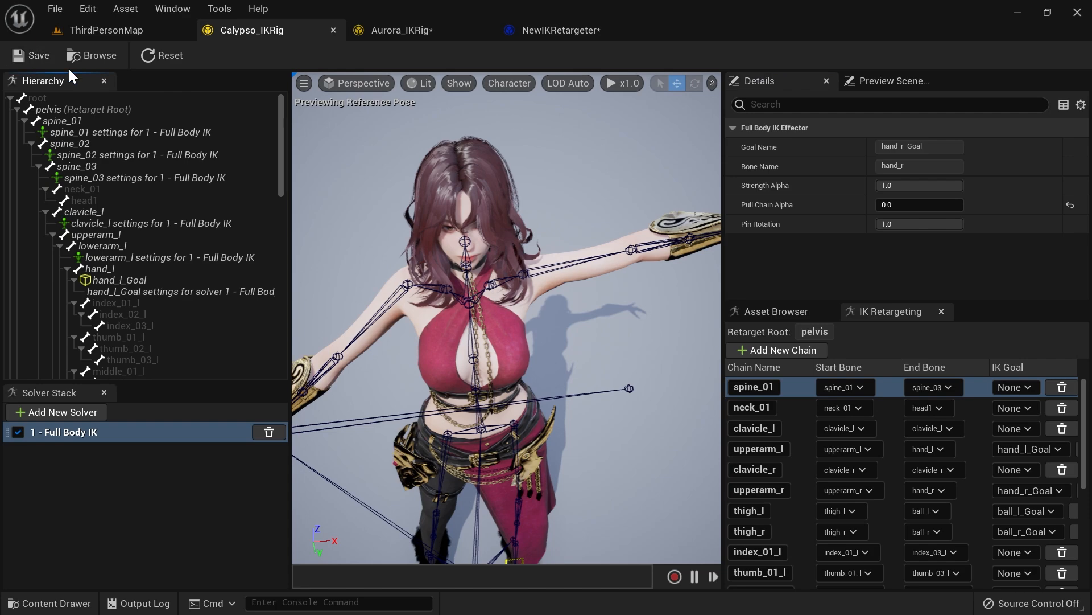
Step: Reset the rig's preview state in the viewport
scroll(512, 285, down, 3)
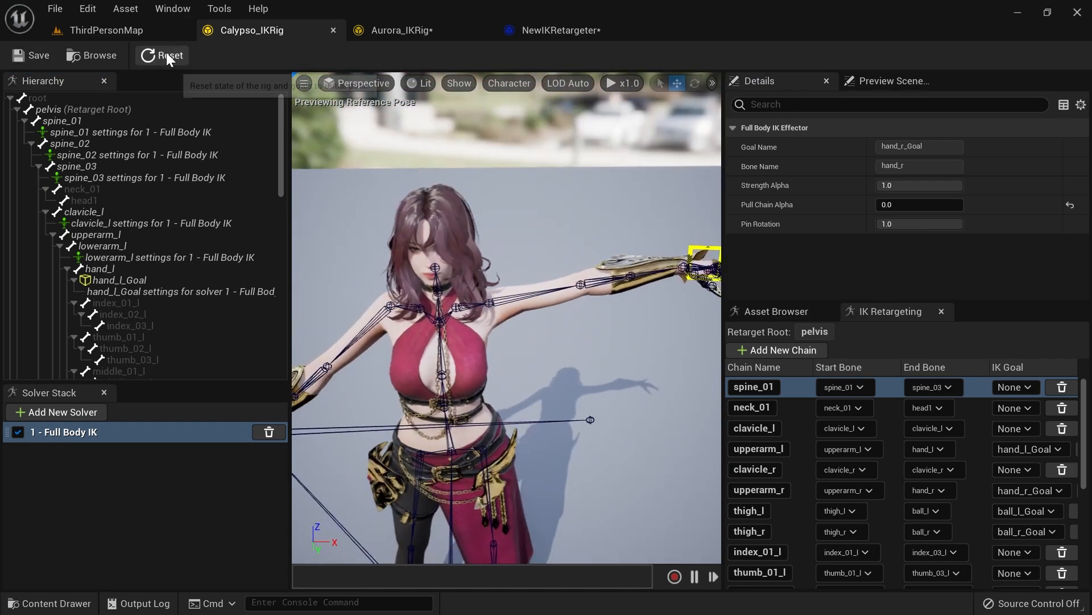
click(162, 55)
scroll(507, 319, down, 4)
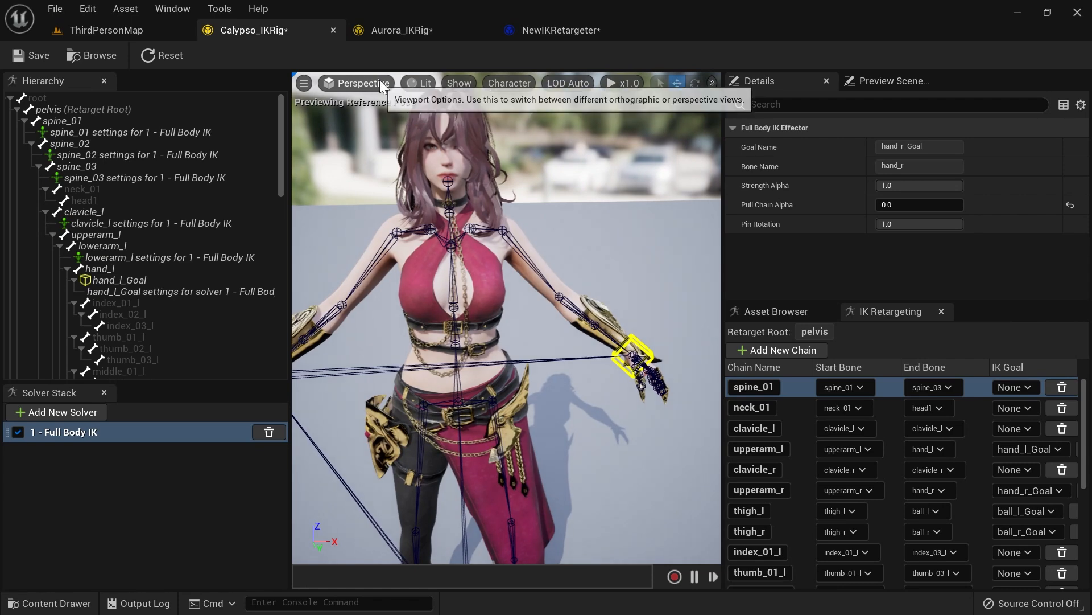
Step: Switch to the Aurora IK Rig and add bone settings to spine_01 through spine_03
click(388, 28)
scroll(166, 254, up, 10)
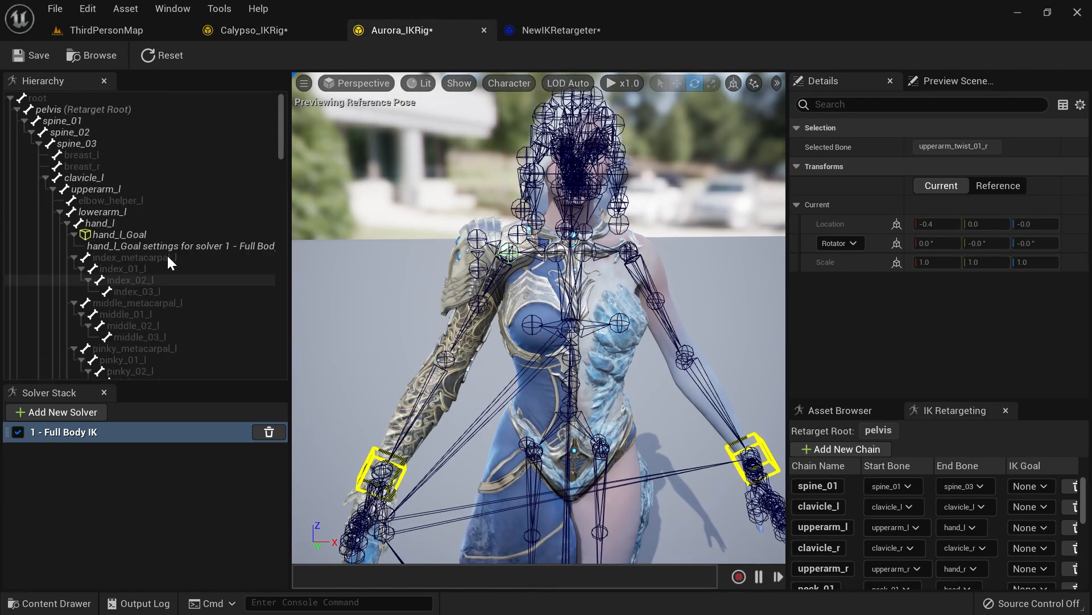
click(96, 122)
shift+click(94, 143)
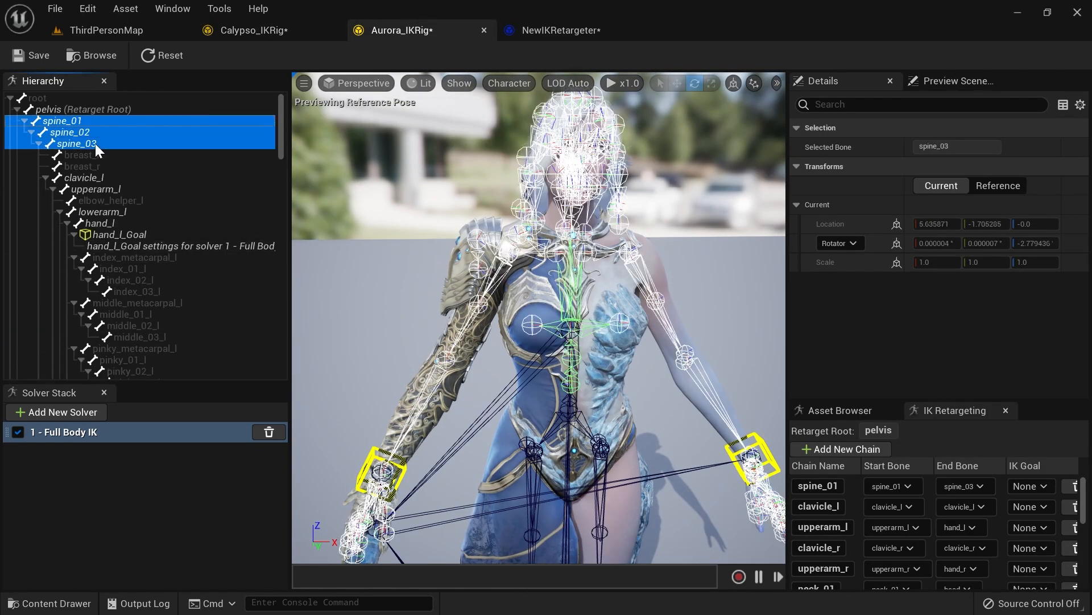
right_click(67, 121)
click(142, 247)
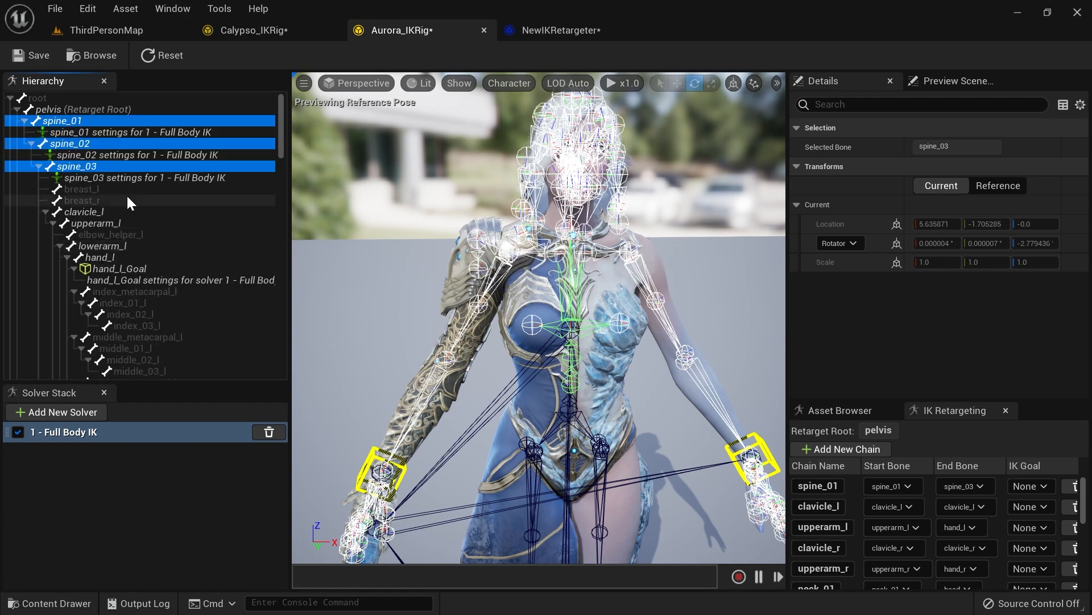
Step: Set the Rotation Stiffness of Aurora's spine bone settings to 1.0
click(149, 134)
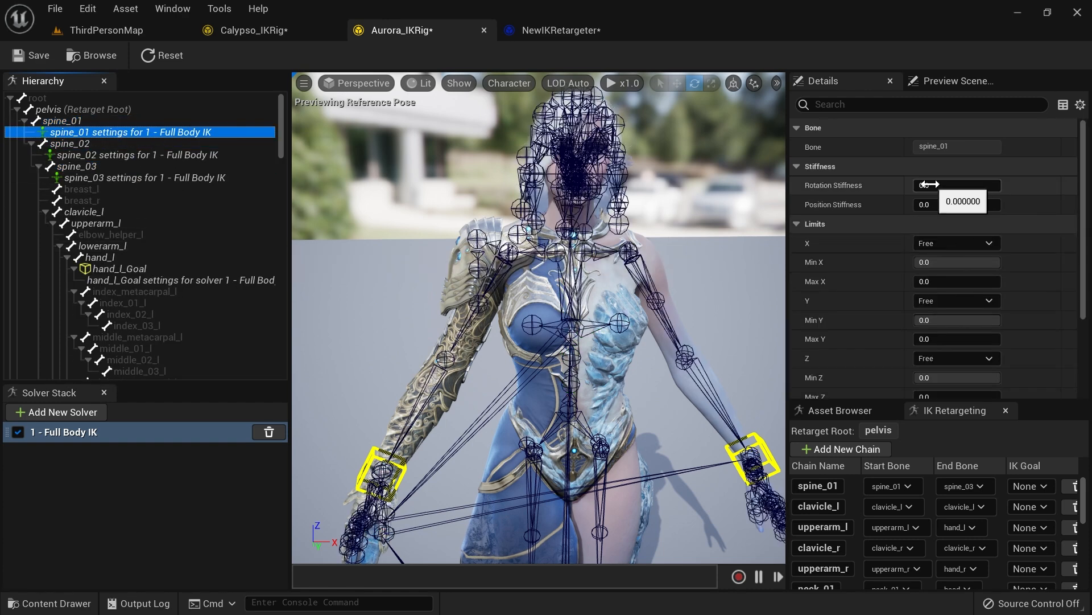
click(239, 155)
click(955, 185)
click(245, 178)
drag(945, 185, 1017, 185)
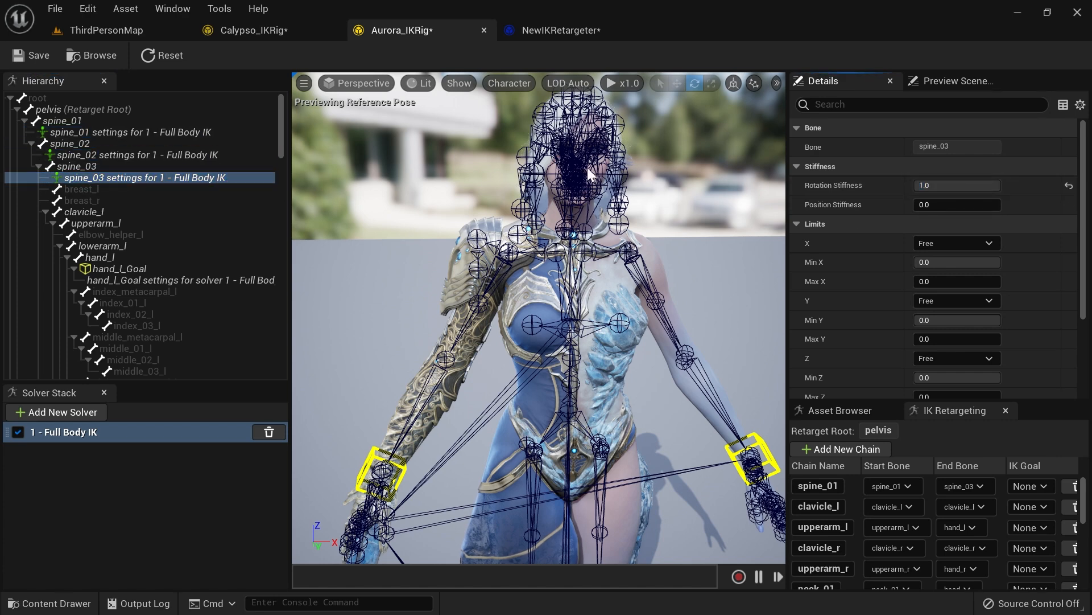
Step: Add bone settings to Aurora's clavicle_l and set its Rotation Stiffness to 1.0
click(96, 213)
right_click(96, 213)
click(190, 336)
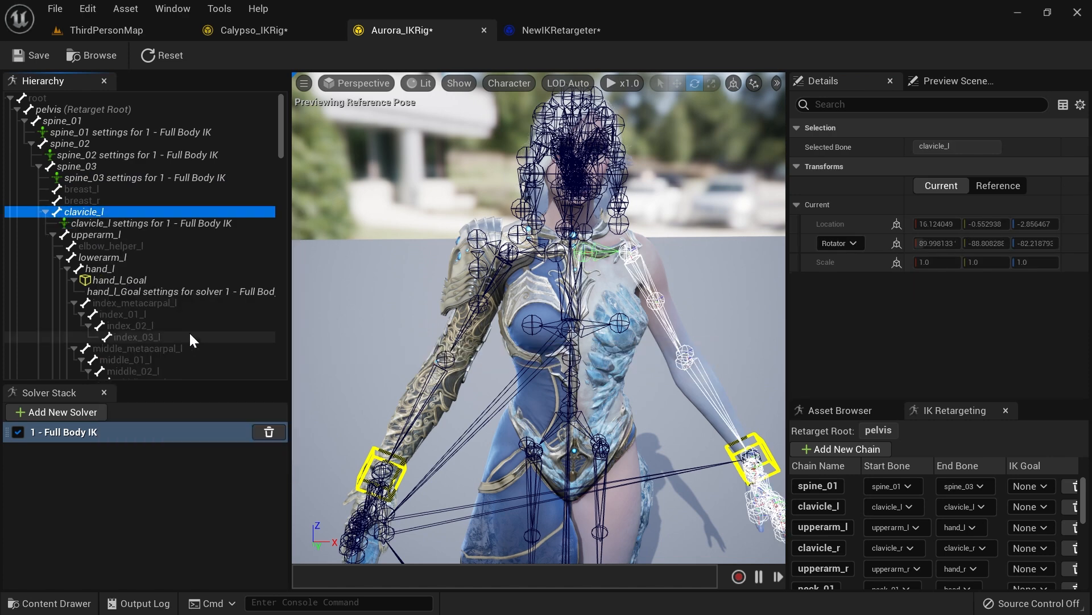
click(171, 223)
drag(929, 186, 1015, 185)
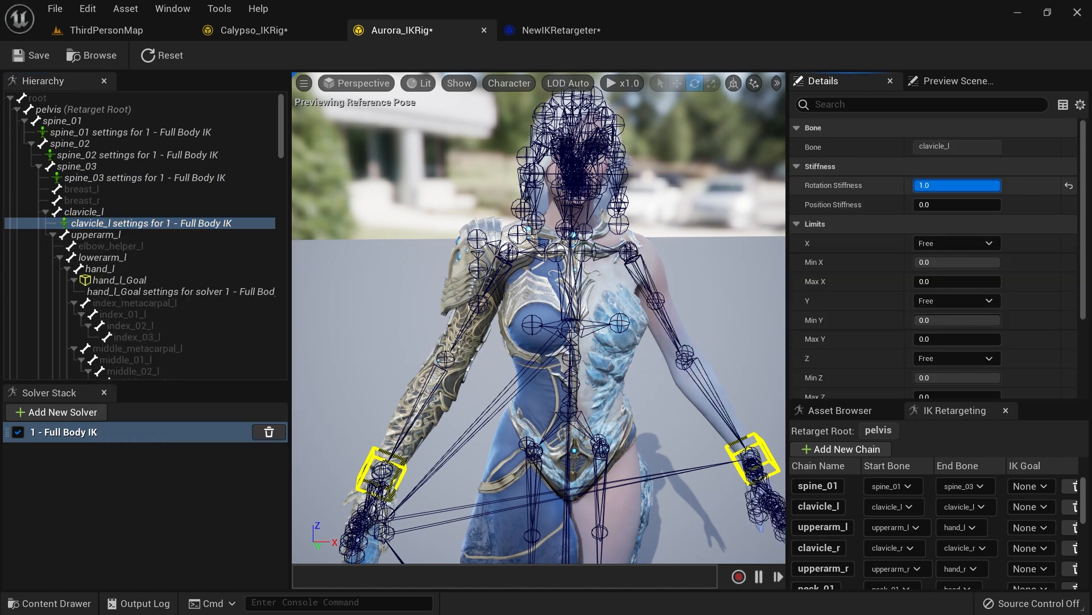
Step: Add bone settings to Aurora's lowerarm_l, enable Use Preferred Angles and set its X preferred angle to 90
click(119, 259)
right_click(118, 259)
click(187, 382)
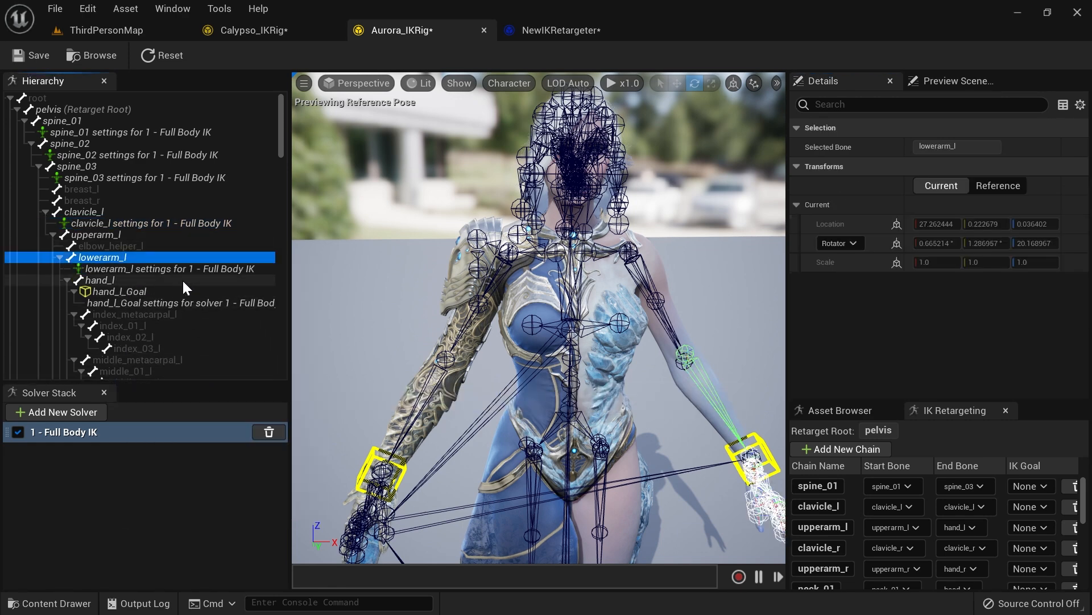
click(228, 269)
scroll(869, 367, down, 5)
click(919, 312)
click(928, 331)
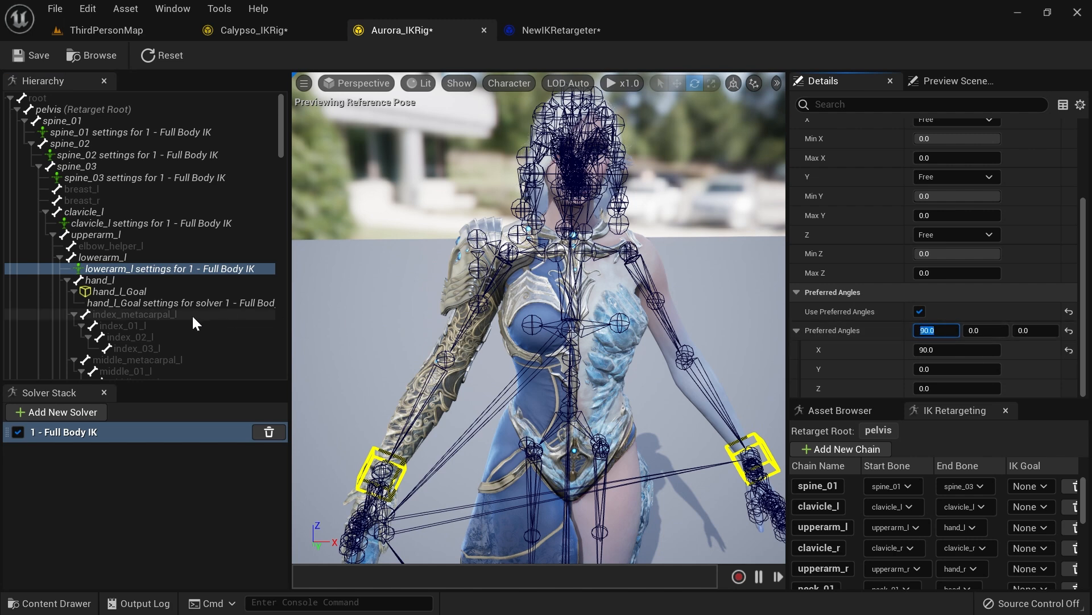
Step: Set the Pull Chain Alpha of the hand_l_Goal settings to 0
click(141, 303)
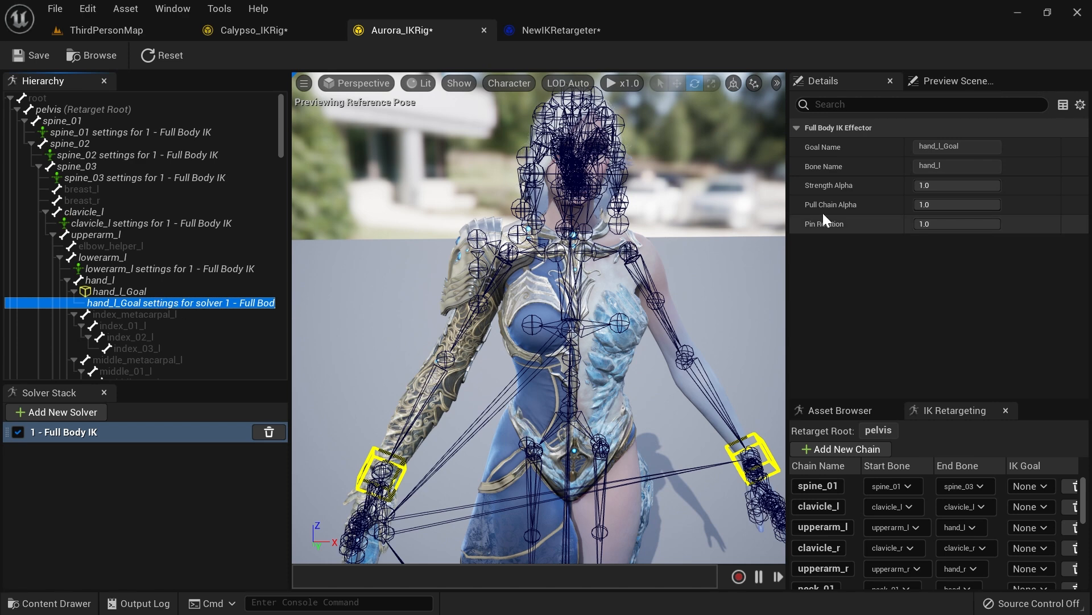
click(958, 205)
text(0)
key(Return)
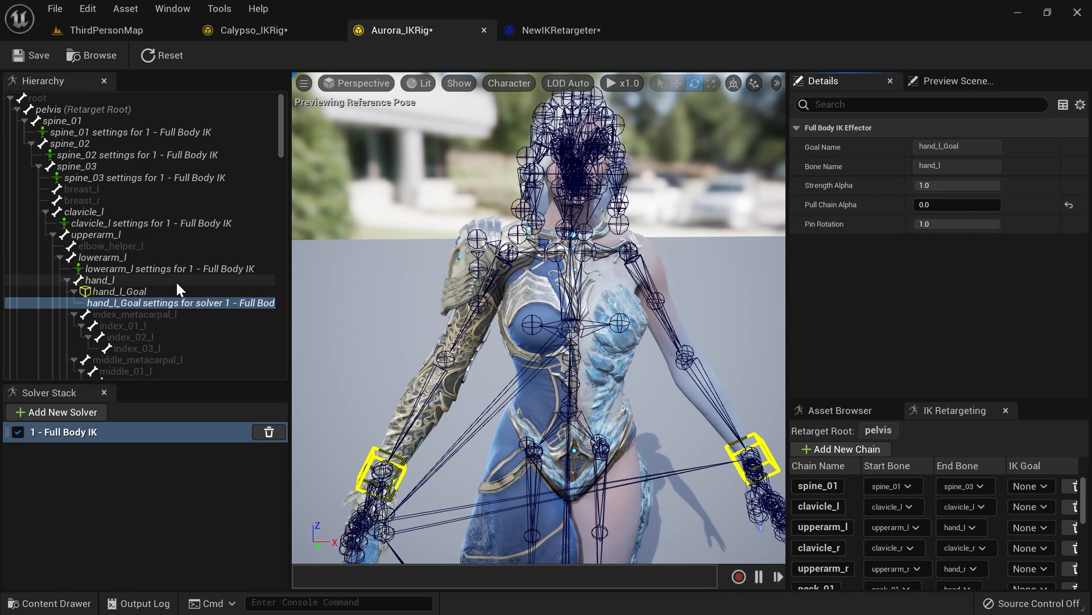
Step: Add bone settings to clavicle_r and set its Rotation Stiffness to 1.0
scroll(167, 292, down, 9)
scroll(166, 295, down, 2)
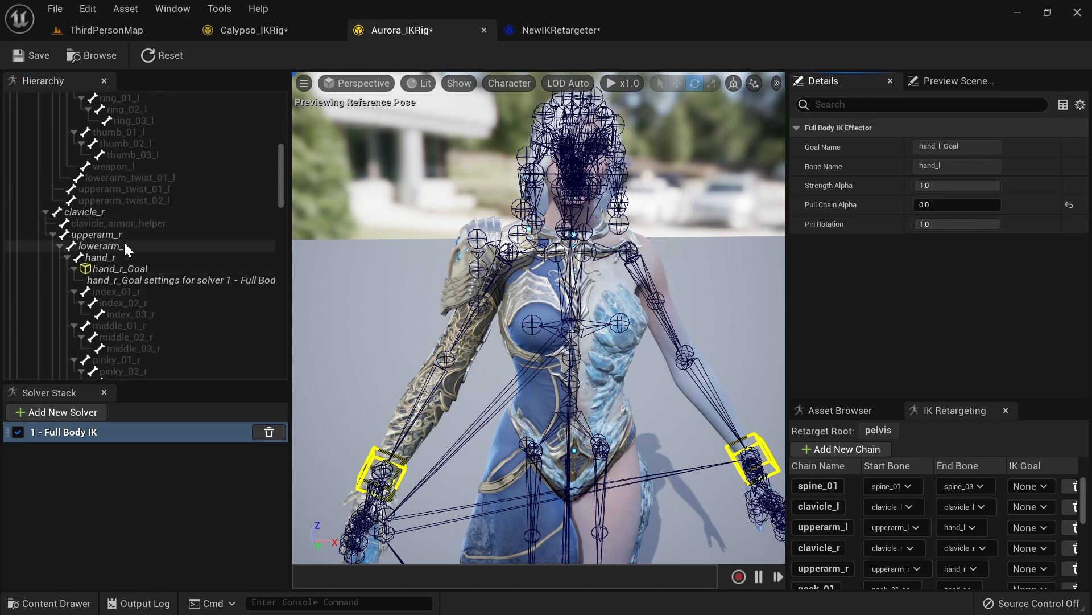
right_click(101, 214)
click(184, 340)
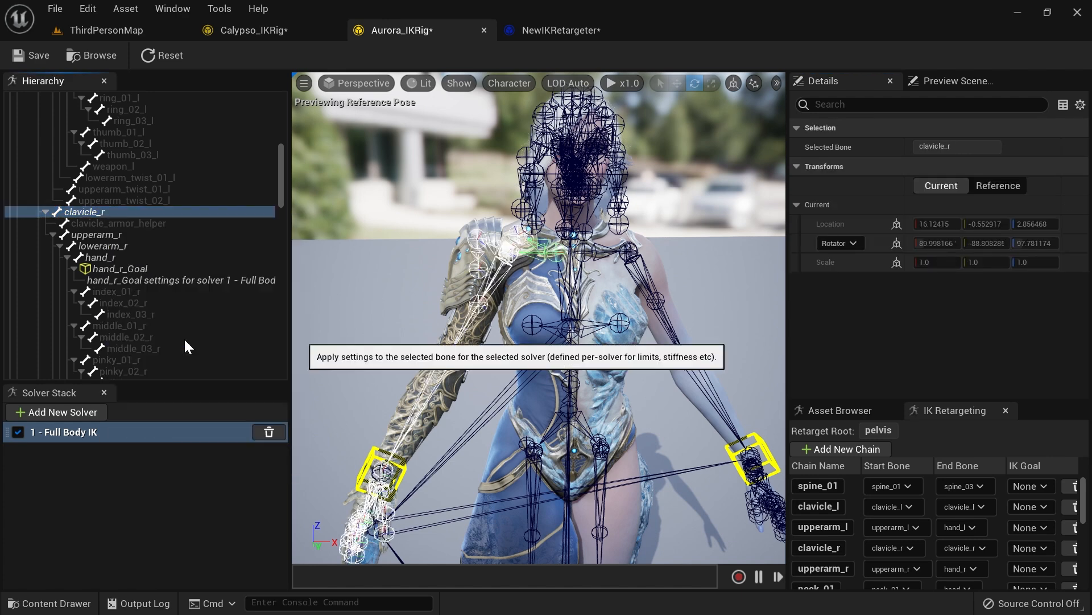
click(153, 224)
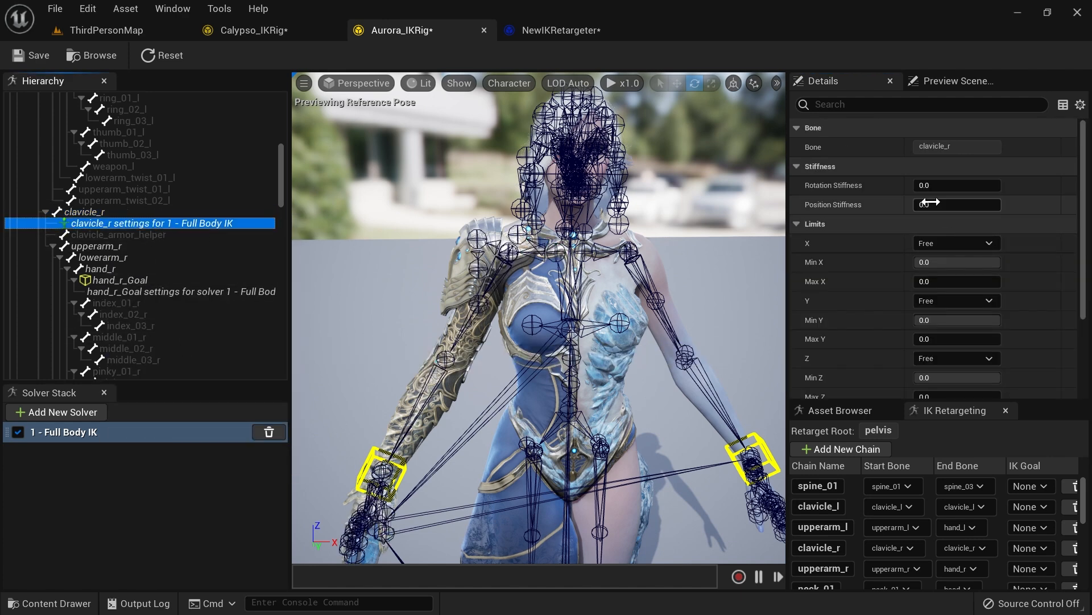
click(954, 186)
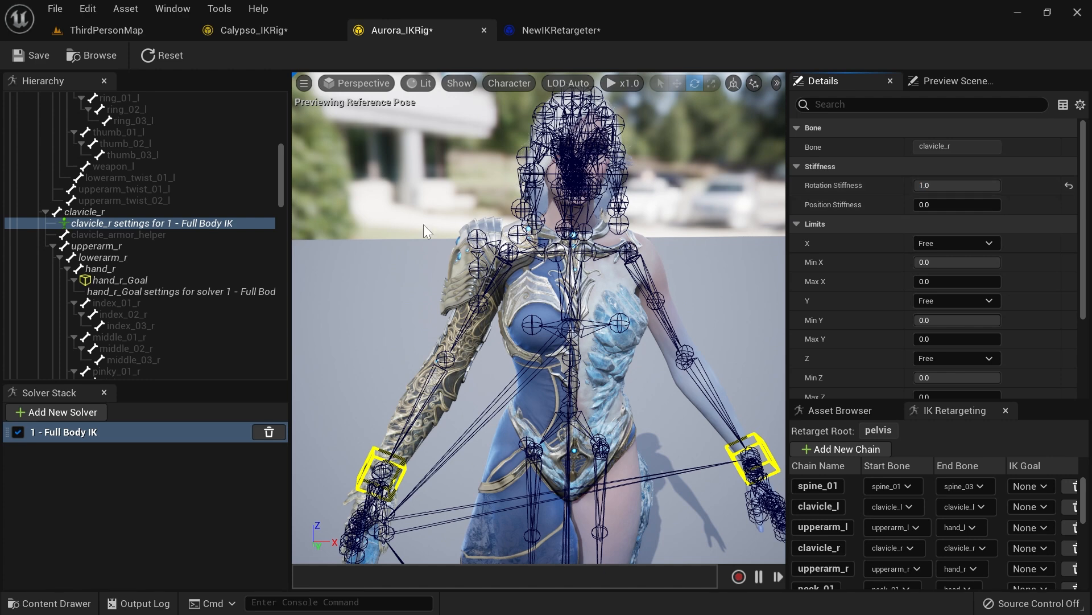
Step: Add bone settings to lowerarm_r and enable its Use Preferred Angles option
click(115, 247)
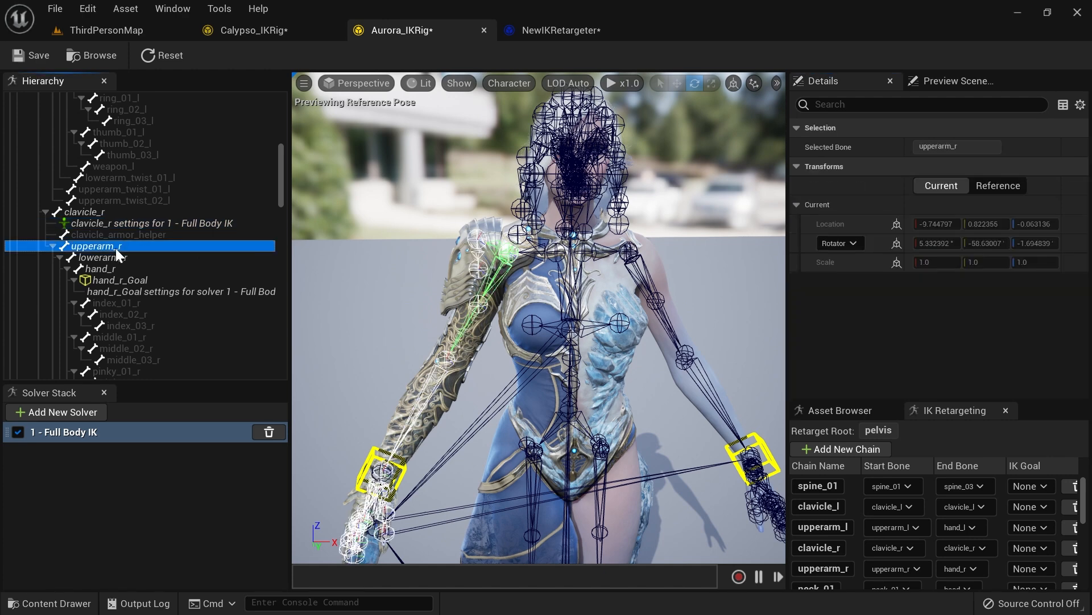
right_click(117, 257)
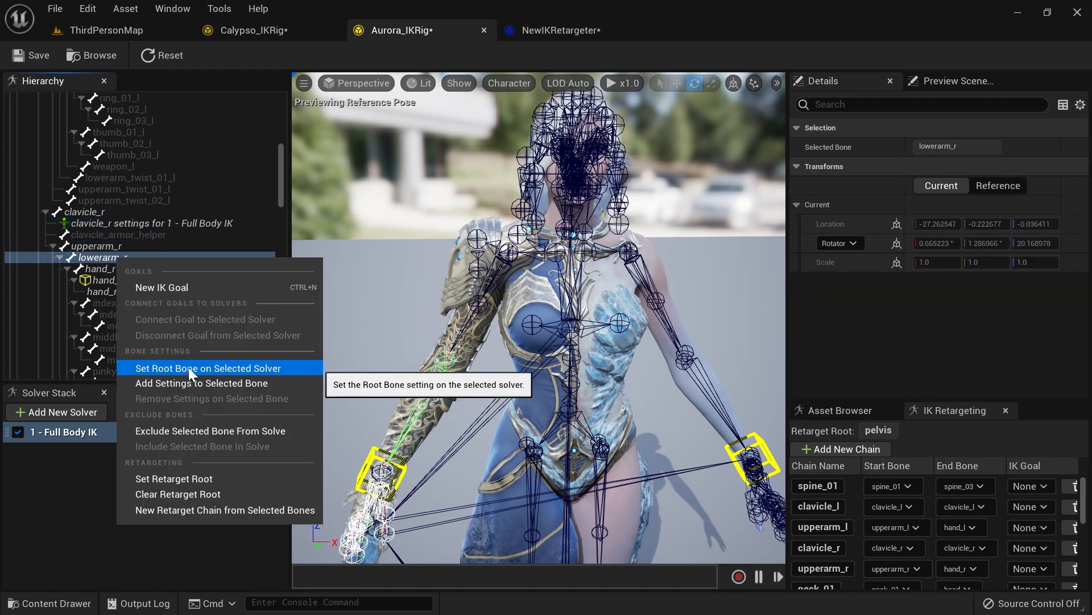
click(196, 382)
click(187, 268)
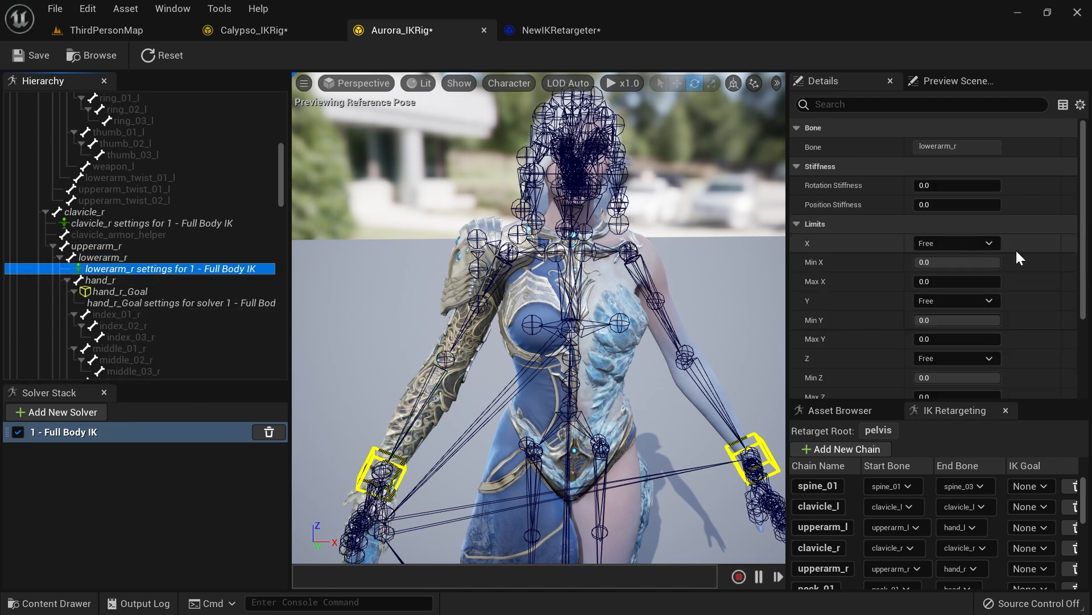
scroll(1043, 239, down, 5)
click(919, 311)
click(929, 330)
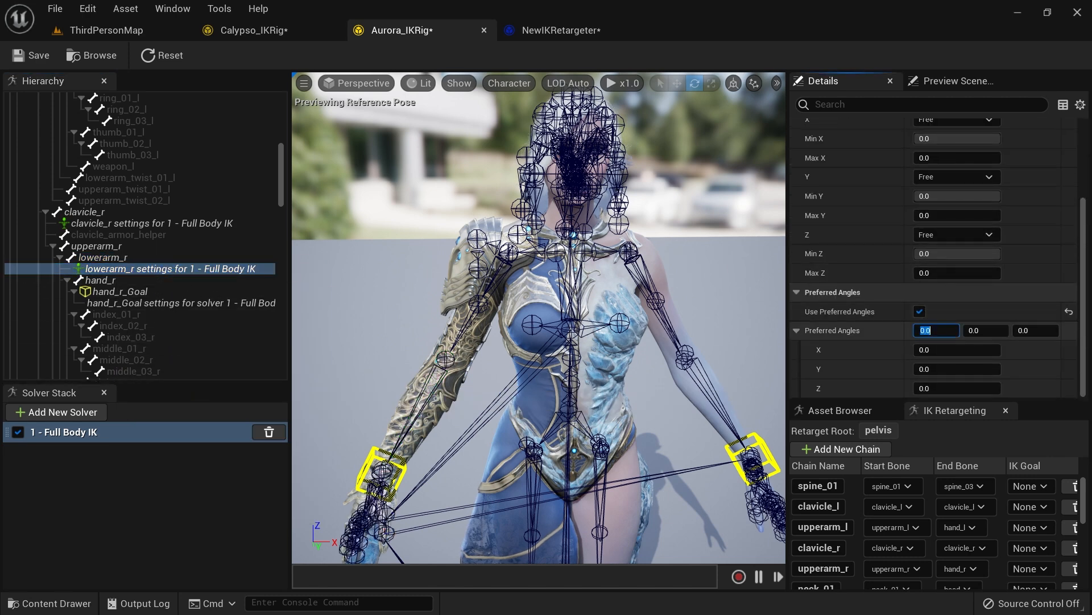
Step: Set the Pull Chain Alpha of the hand_r_Goal settings to 0
click(155, 304)
mouse_move(949, 208)
mouse_down()
mouse_move(928, 209)
mouse_move(949, 209)
mouse_up()
scroll(187, 311, down, 3)
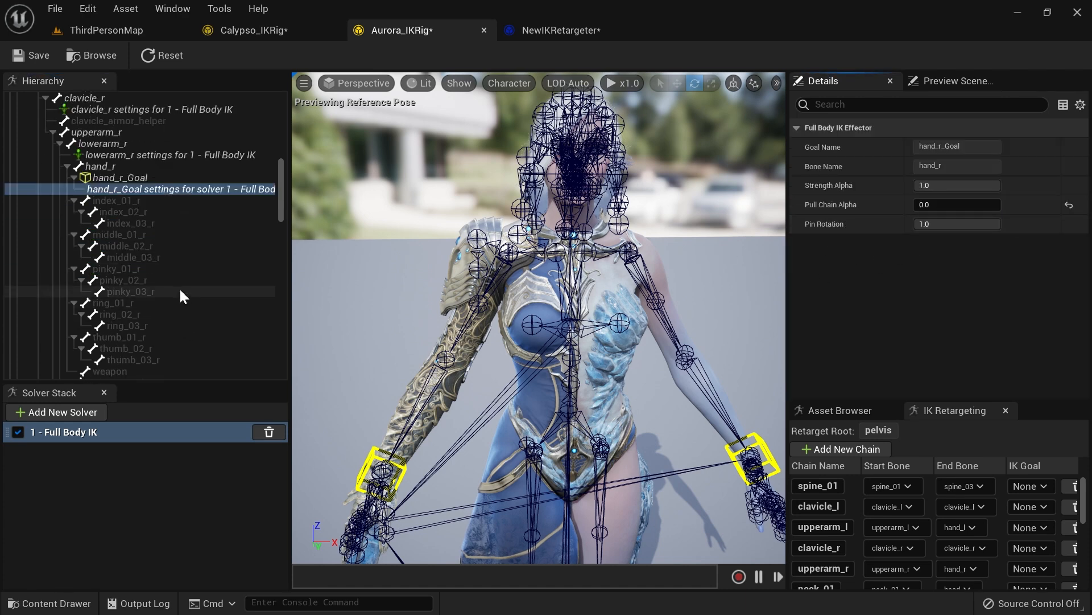
scroll(181, 285, down, 15)
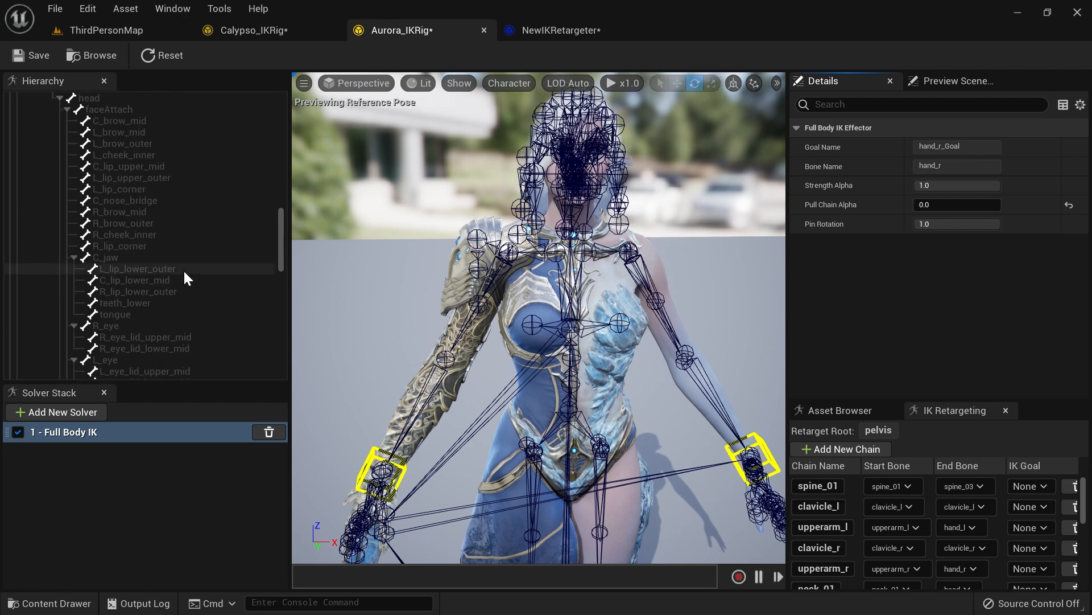
scroll(185, 267, up, 15)
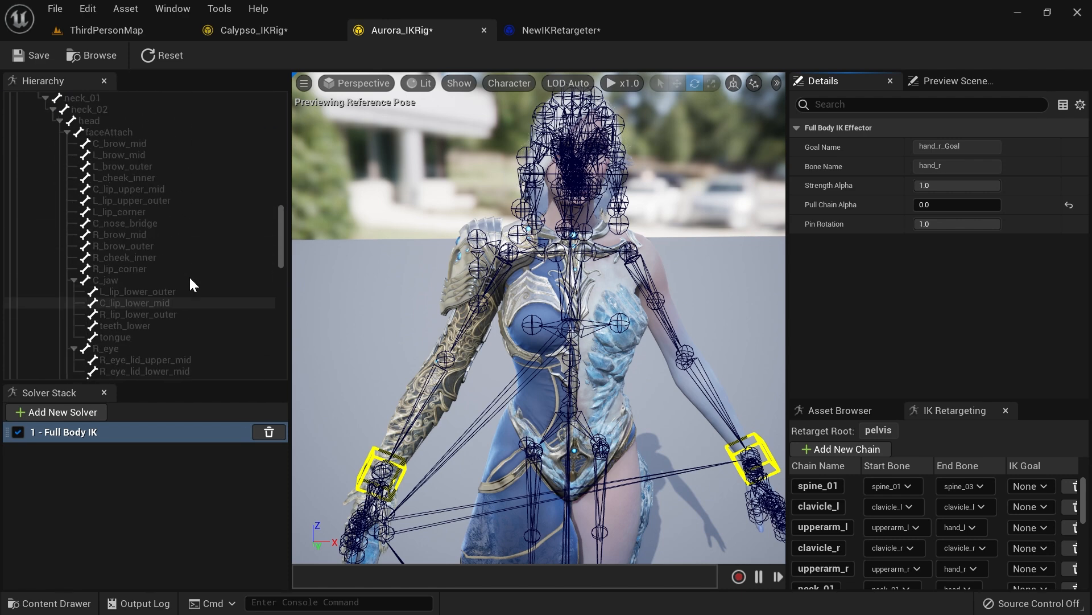
scroll(189, 275, up, 4)
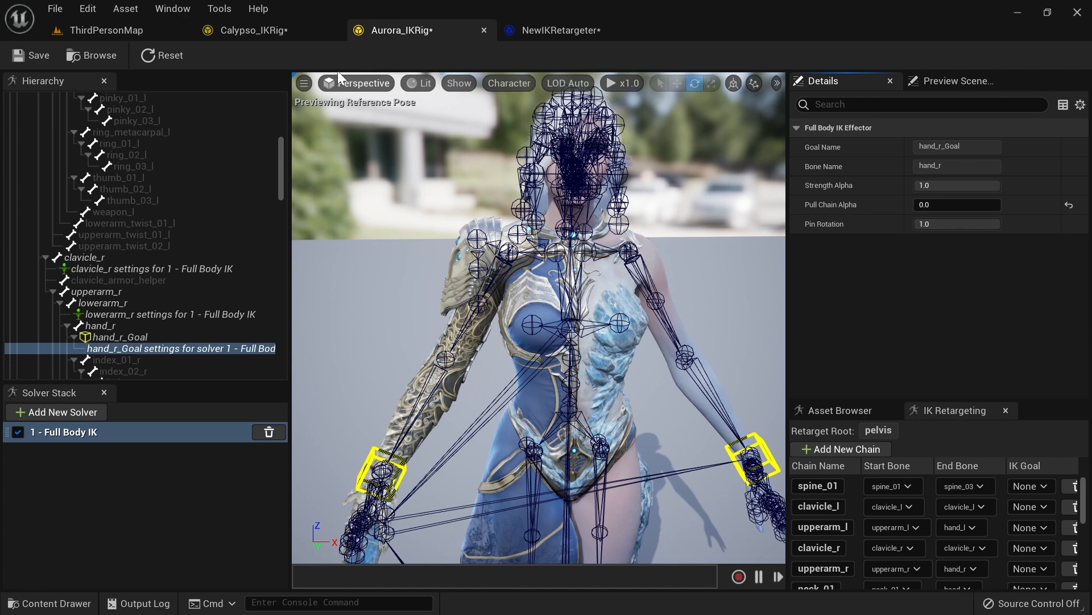
click(555, 31)
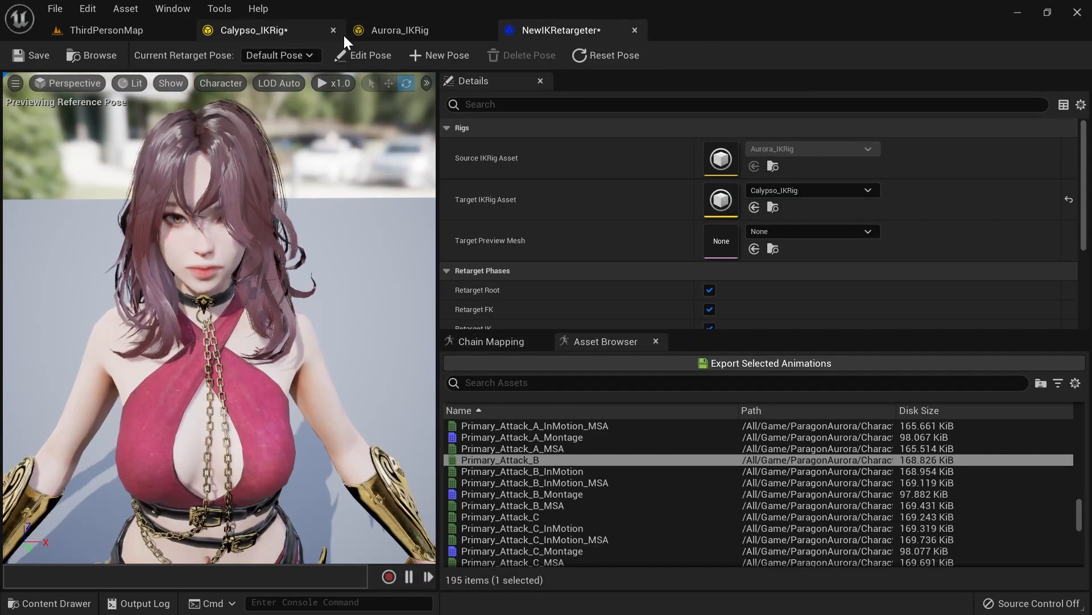
click(384, 30)
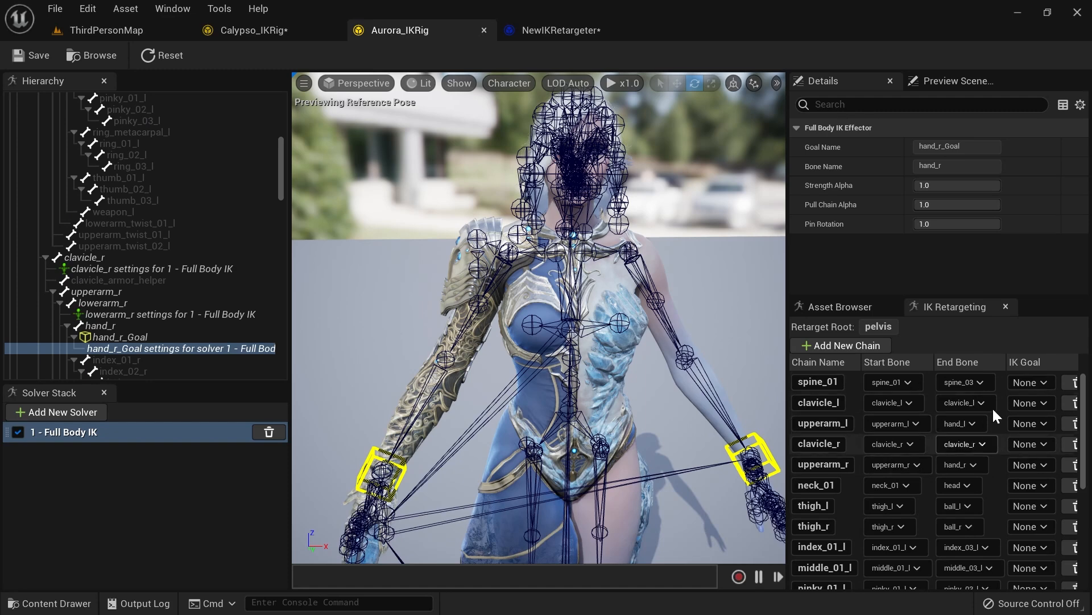
Step: Assign IK goals to chains: hand_l_Goal to upperarm_l, hand_r_Goal to upperarm_r, ball_l_Goal to thigh_l, ball_r_Goal to thigh_r
click(1035, 428)
click(1051, 471)
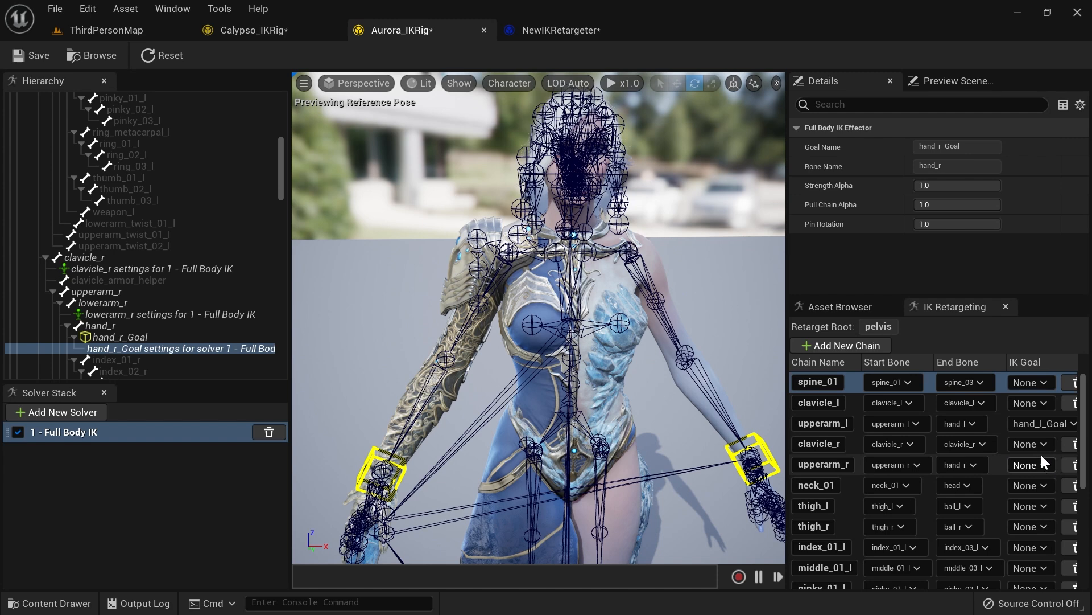
click(1036, 466)
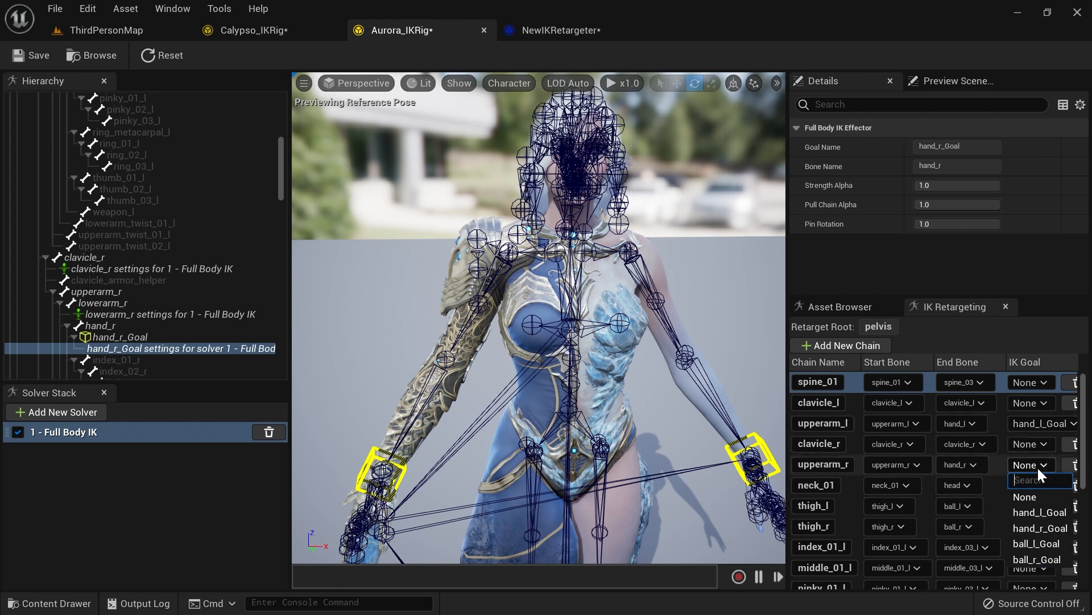
click(1047, 526)
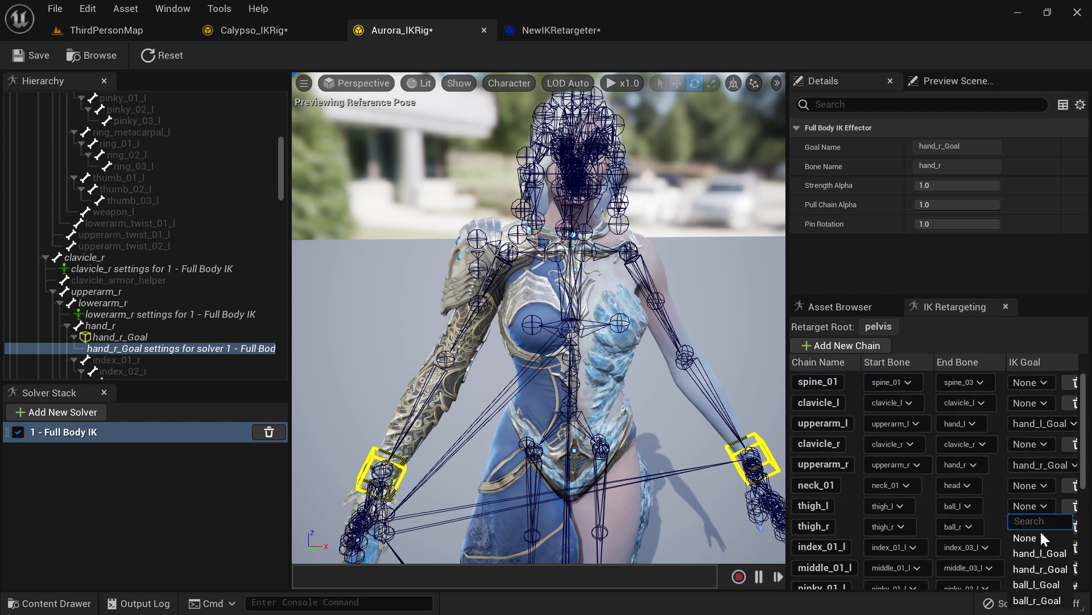
click(1046, 585)
click(1032, 527)
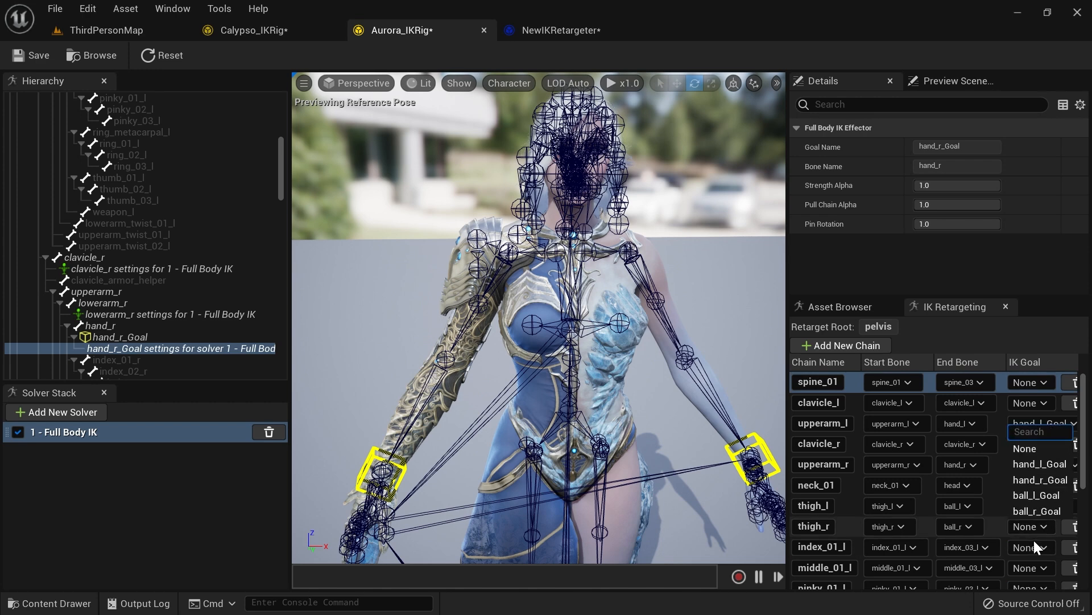
click(1043, 511)
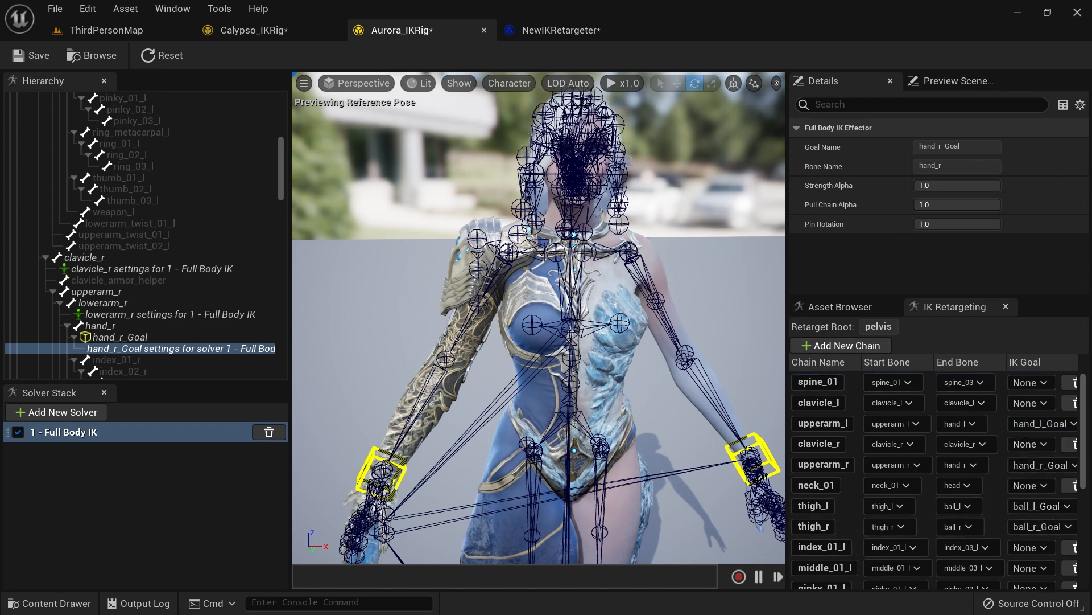
Step: Switch to the IK Retargeter and preview the Primary_Attack_B animation on both characters
click(566, 29)
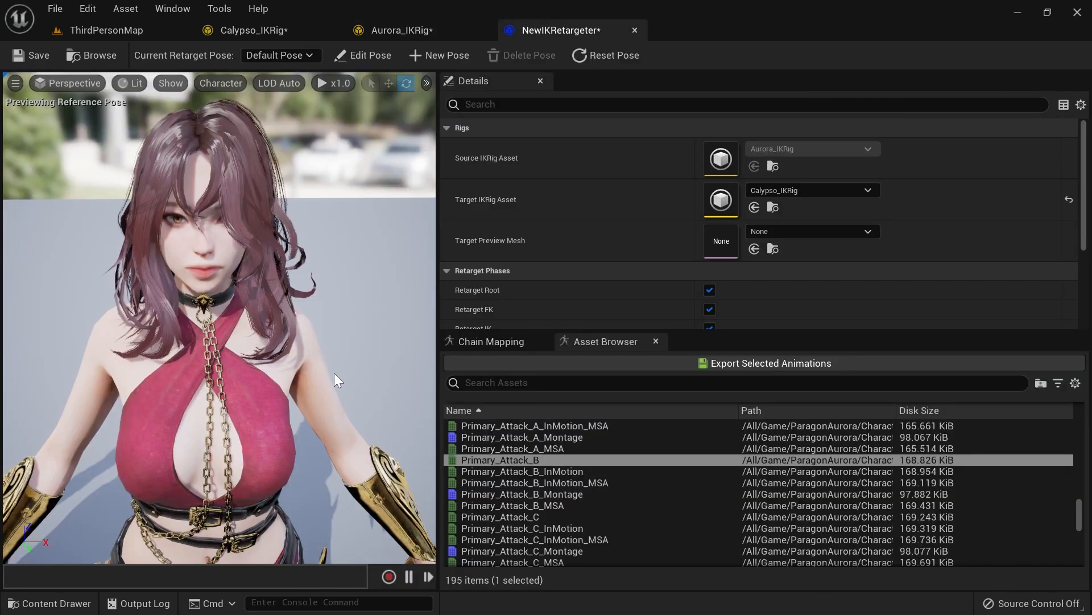
key(s)
mouse_move(341, 373)
right_down()
mouse_move(333, 415)
mouse_move(330, 381)
right_up()
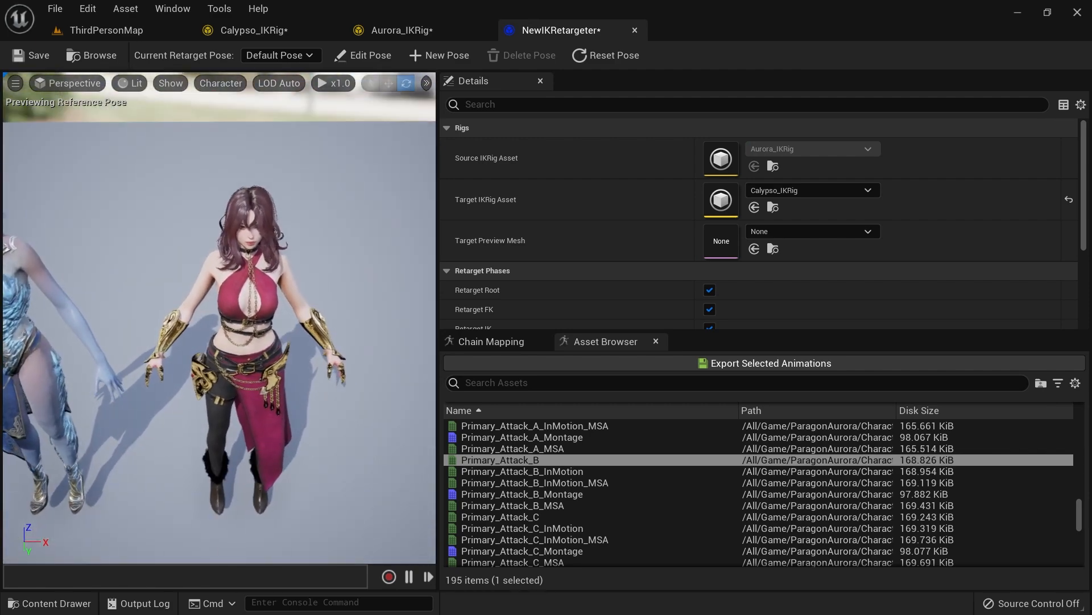
click(514, 458)
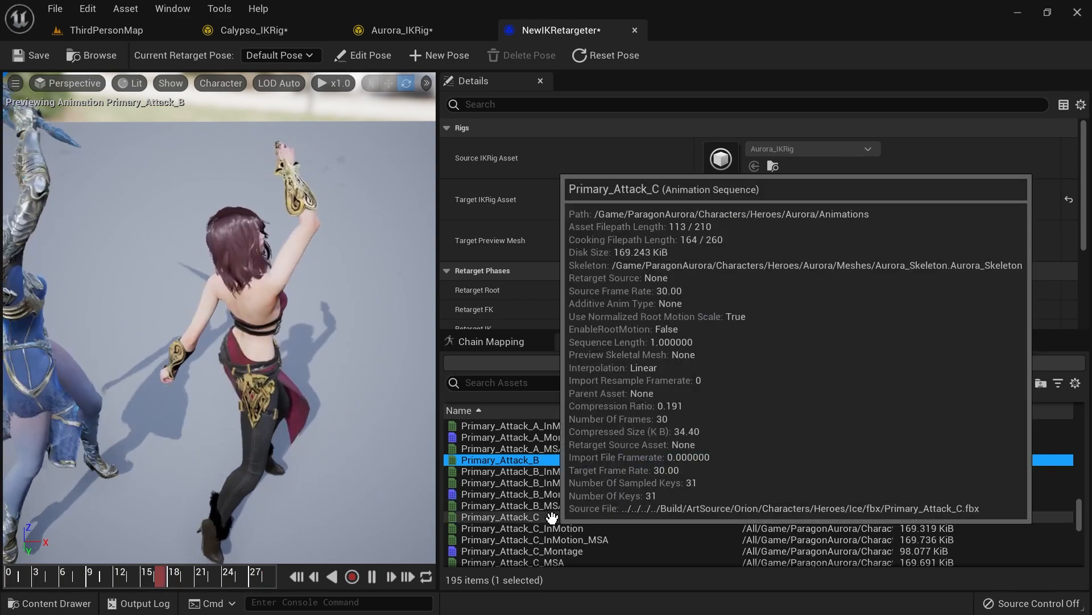
Step: Preview the Primary_Attack_C animation and scrub through its timeline
click(554, 516)
drag(12, 578, 132, 575)
right_drag(219, 319, 310, 279)
Step: Find and play the Jog_Fwd animation in the retargeter preview
scroll(529, 460, down, 10)
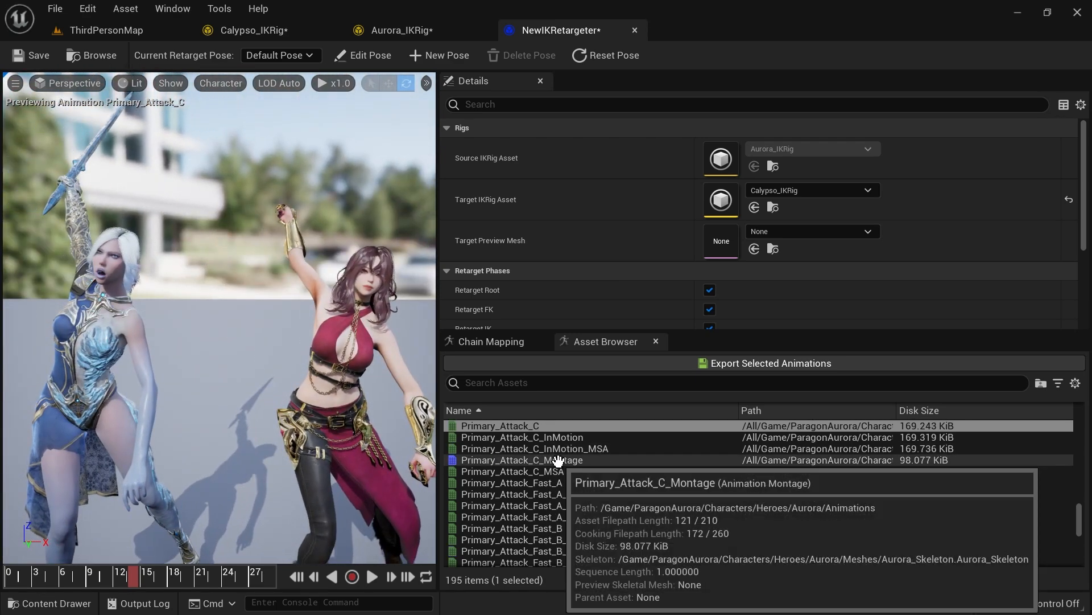
scroll(572, 448, down, 4)
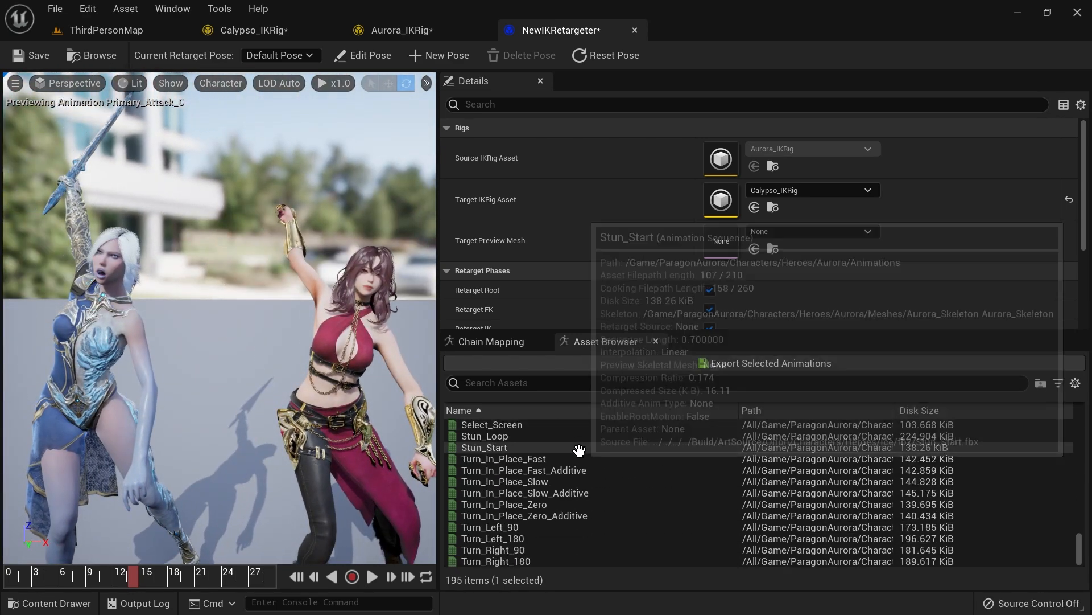
scroll(580, 518, up, 20)
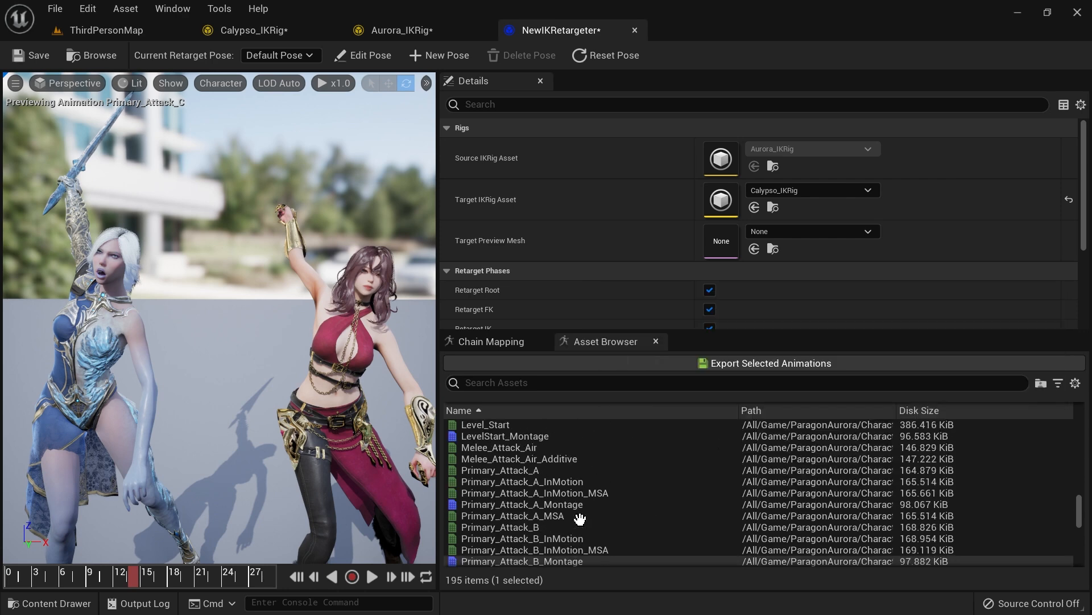
click(540, 493)
scroll(535, 489, down, 3)
click(533, 515)
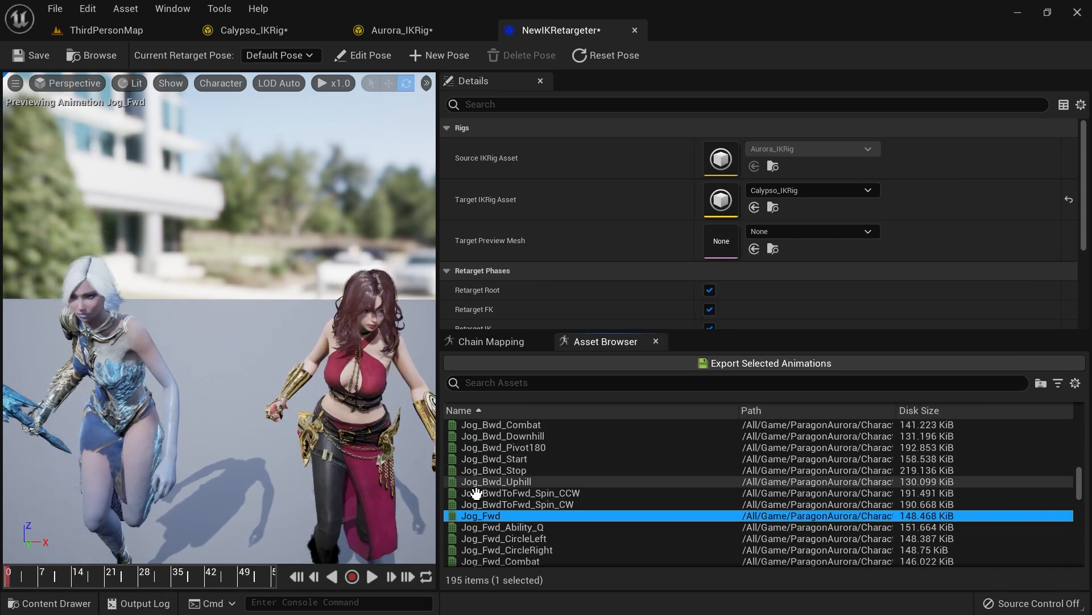
click(372, 576)
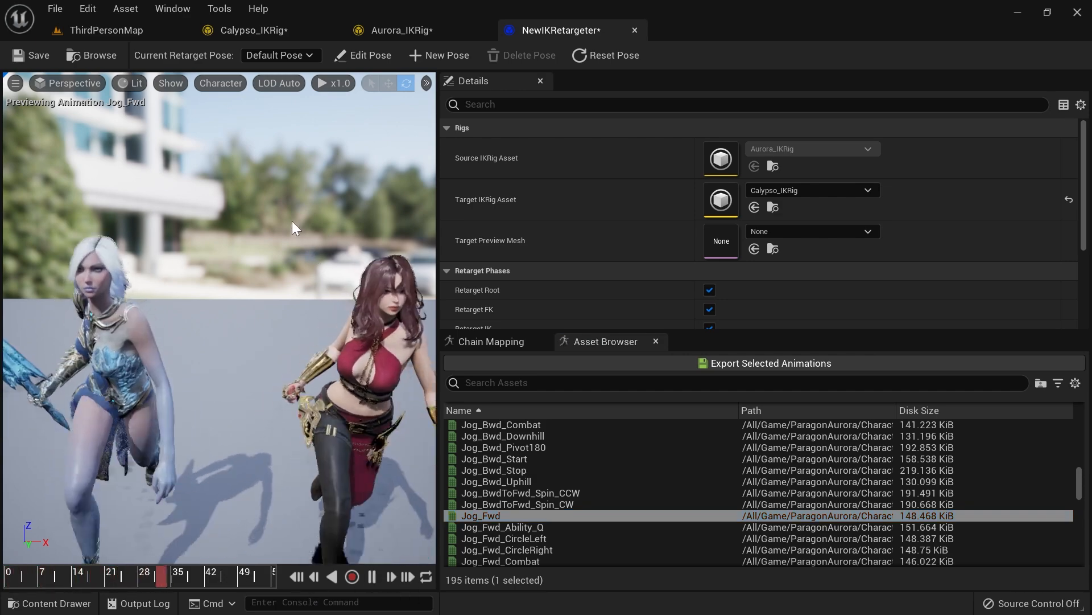
Step: Slow the preview playback speed to x0.25 and inspect the jog from behind
click(333, 83)
click(348, 126)
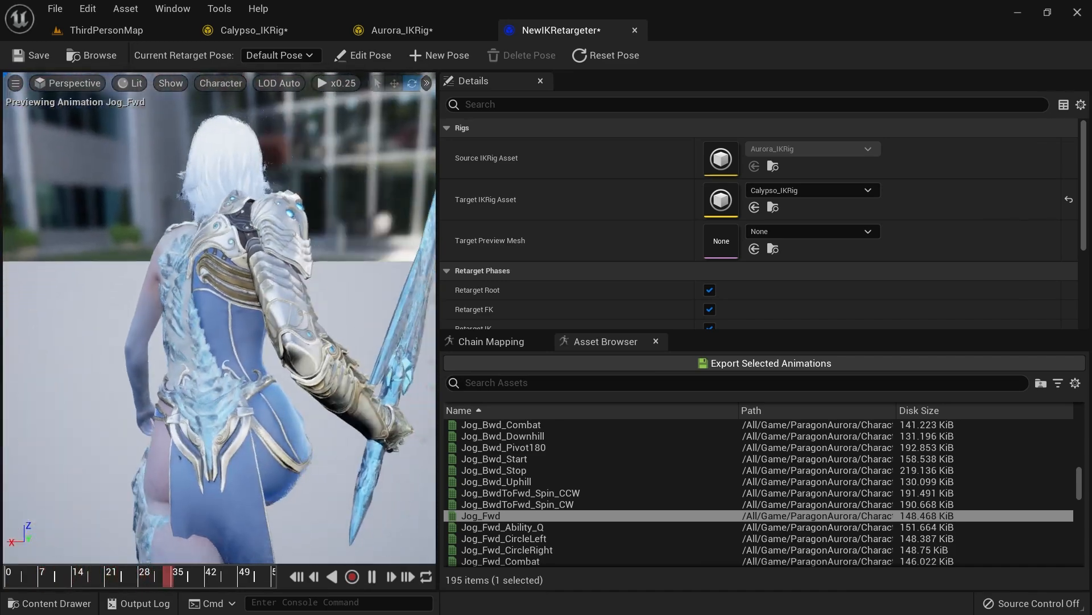
right_drag(46, 387, 5, 393)
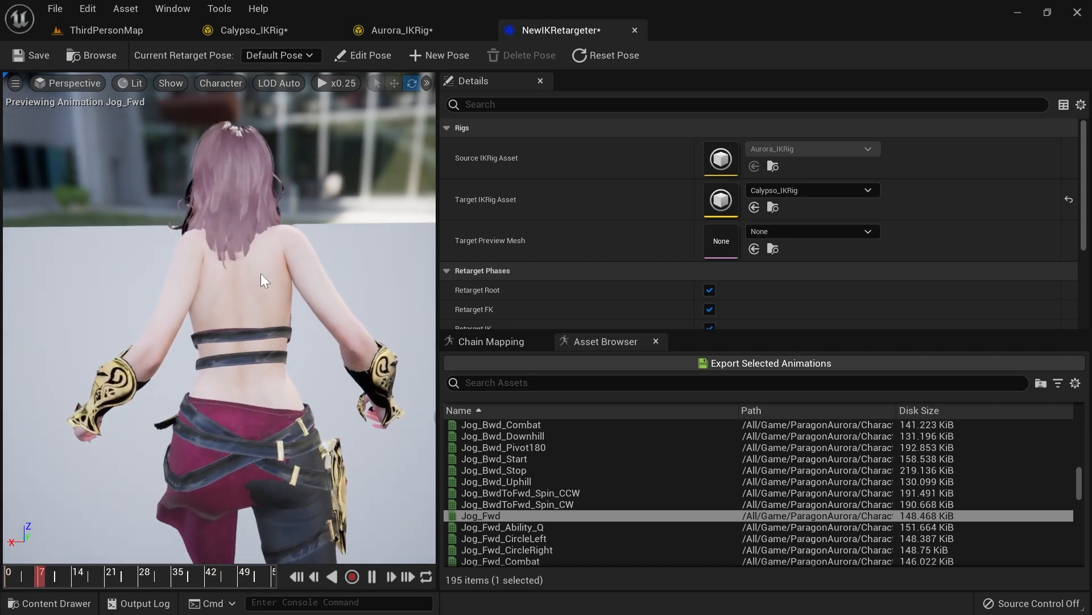
Step: Set the clavicle_l chain's FK Rotation Alpha to about 0.17 in the chain mapping
click(500, 341)
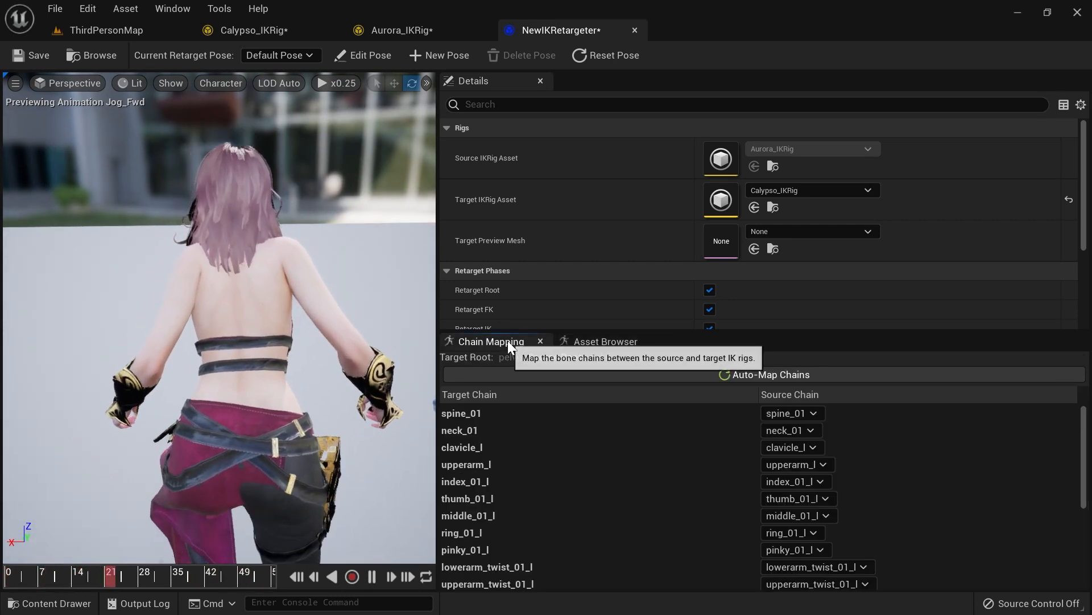
click(504, 451)
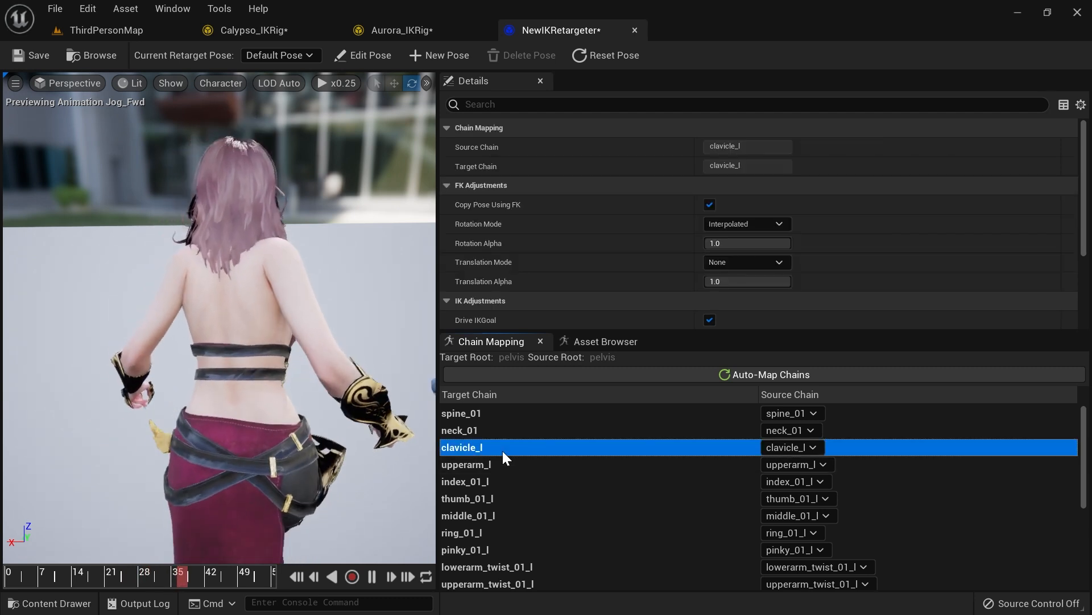
click(740, 243)
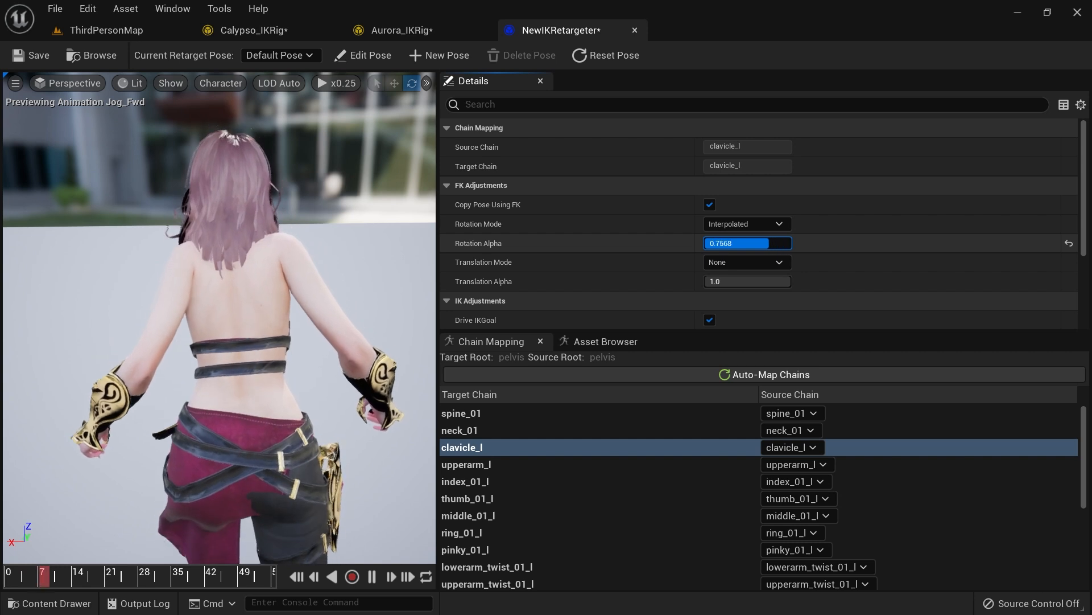
drag(782, 243, 792, 243)
click(510, 342)
click(466, 450)
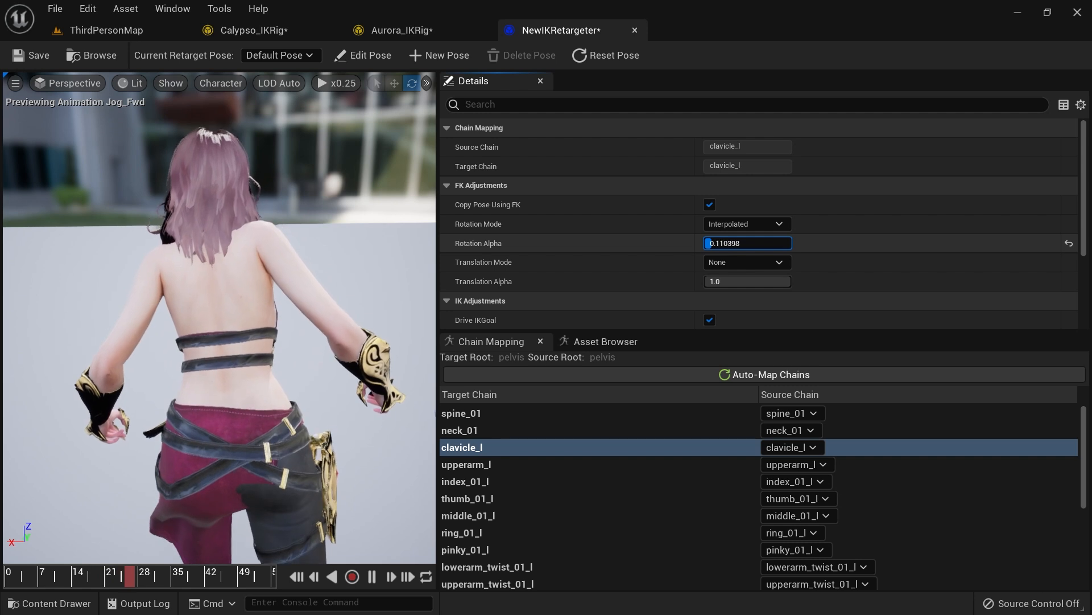
drag(725, 243, 751, 244)
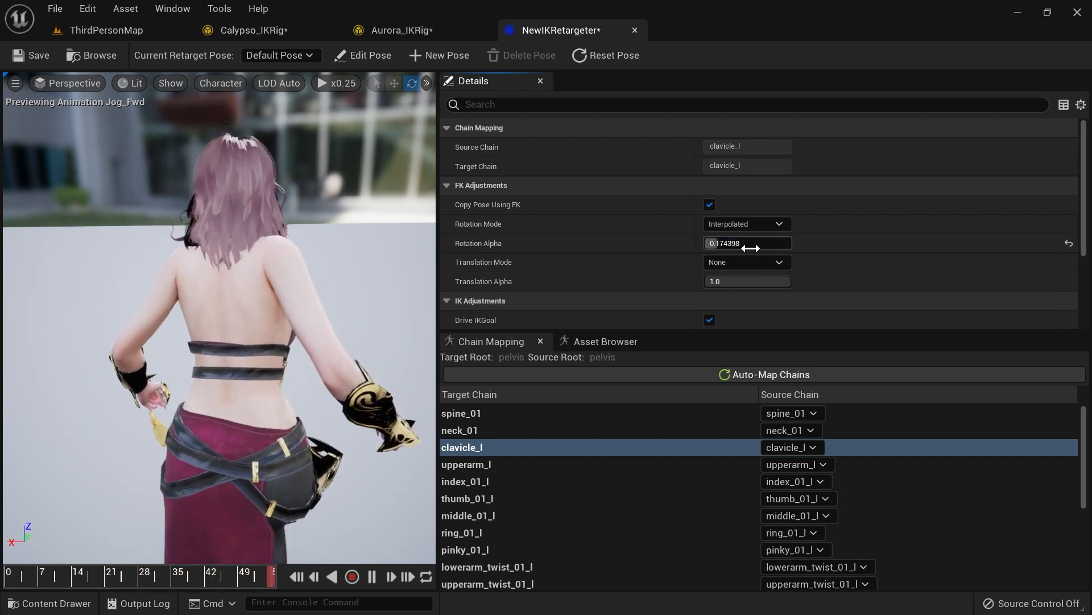
Step: Set the clavicle_r chain's FK Rotation Alpha to about 0.43
scroll(483, 470, down, 3)
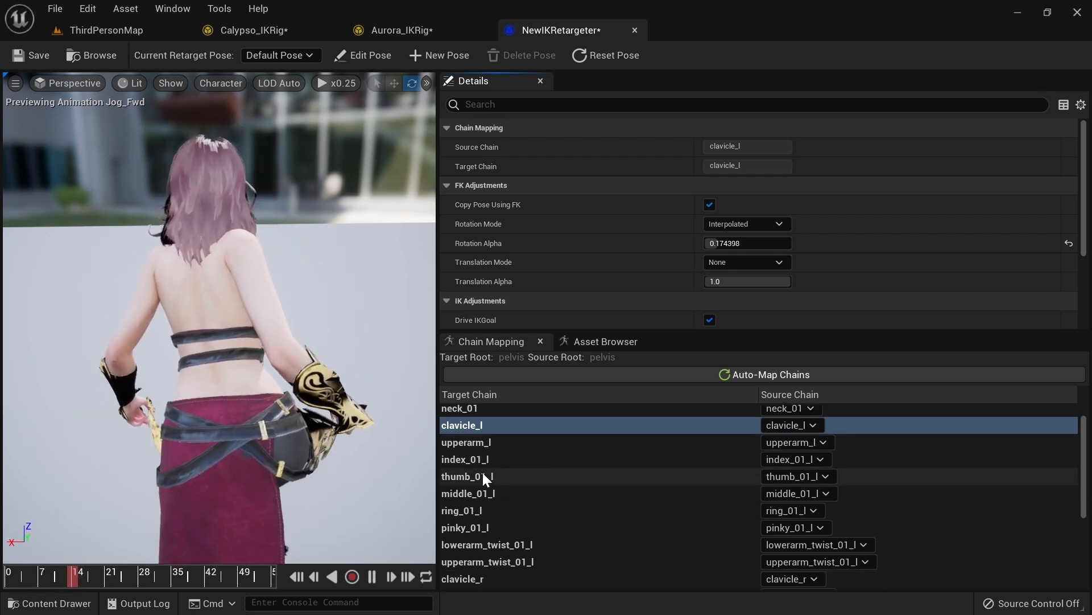
click(486, 555)
drag(720, 243, 743, 243)
right_drag(319, 296, 114, 236)
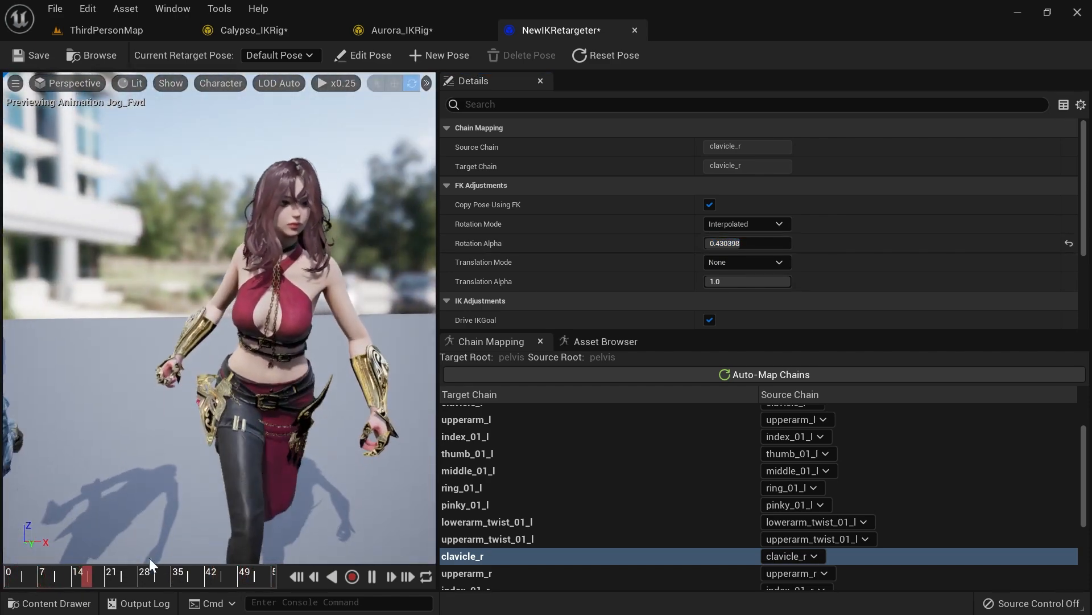
Step: Restore the preview playback speed to x1.0 and preview the Jog_Left animation
click(336, 83)
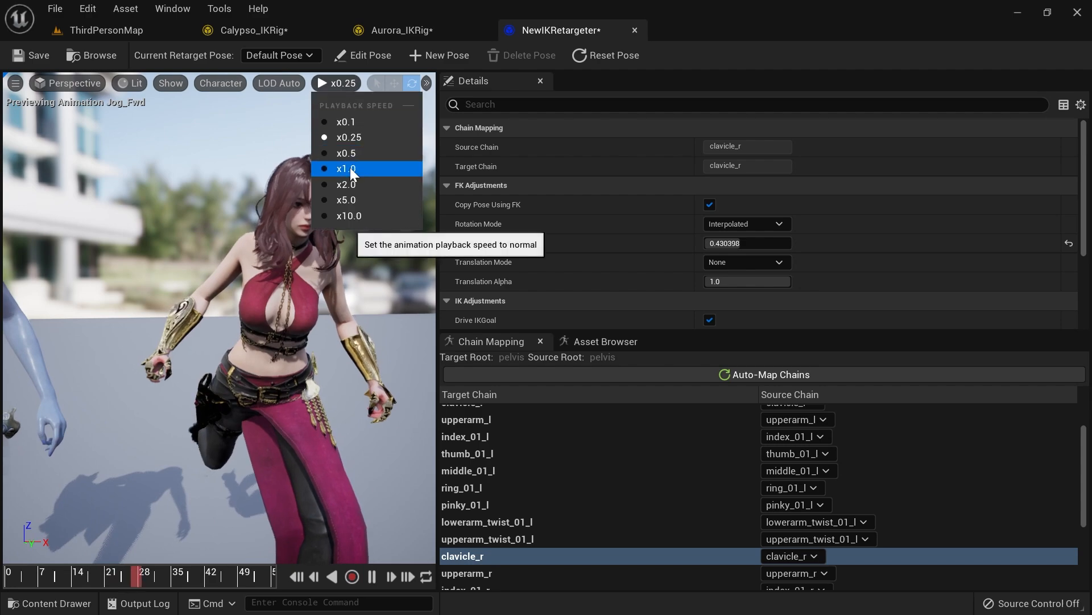
click(350, 168)
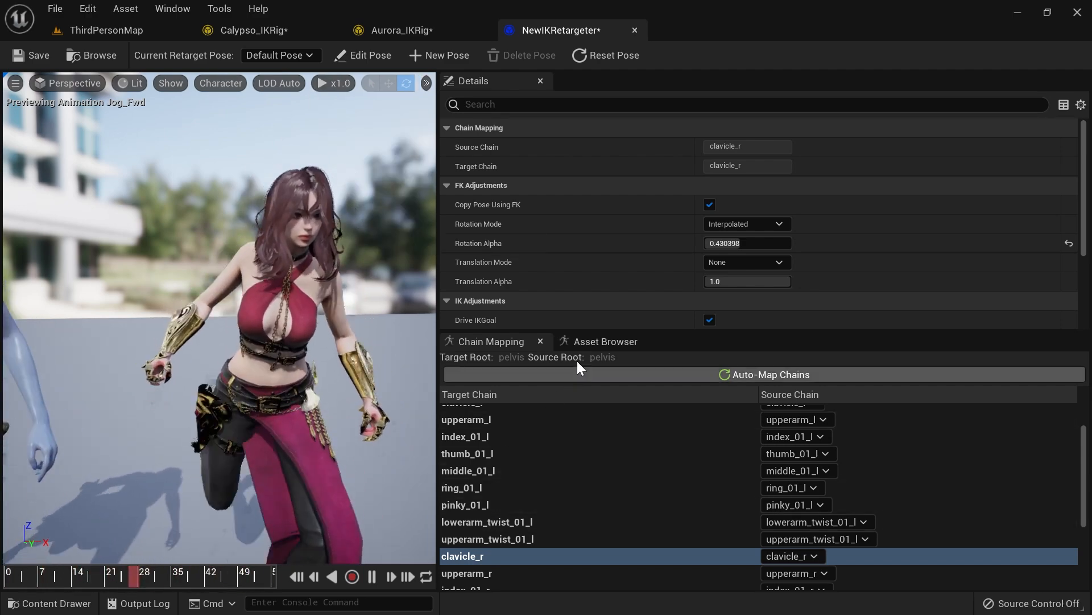
click(592, 341)
scroll(512, 490, down, 5)
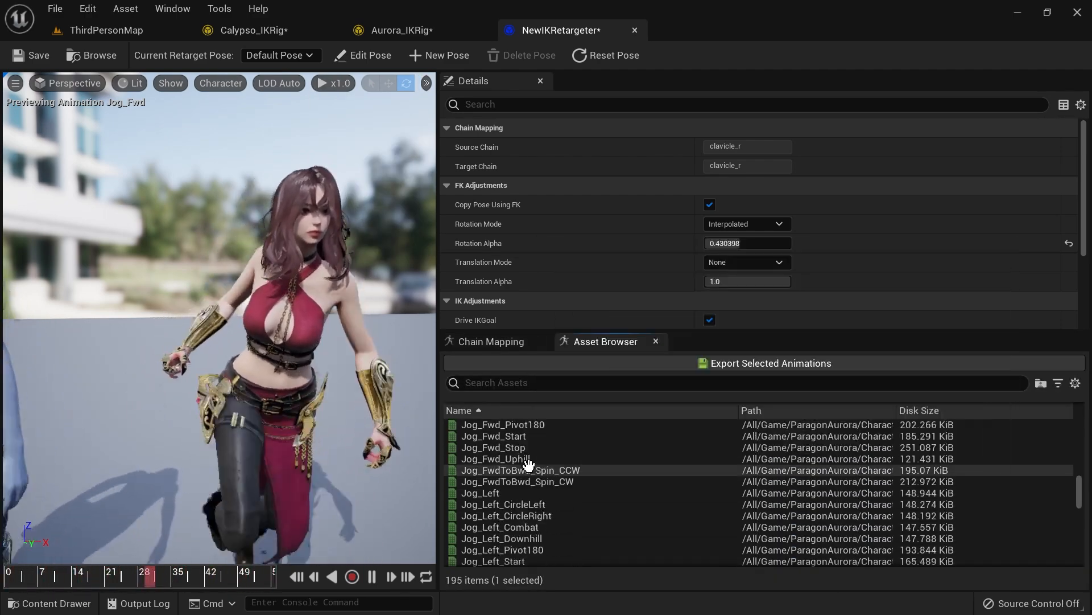
click(491, 493)
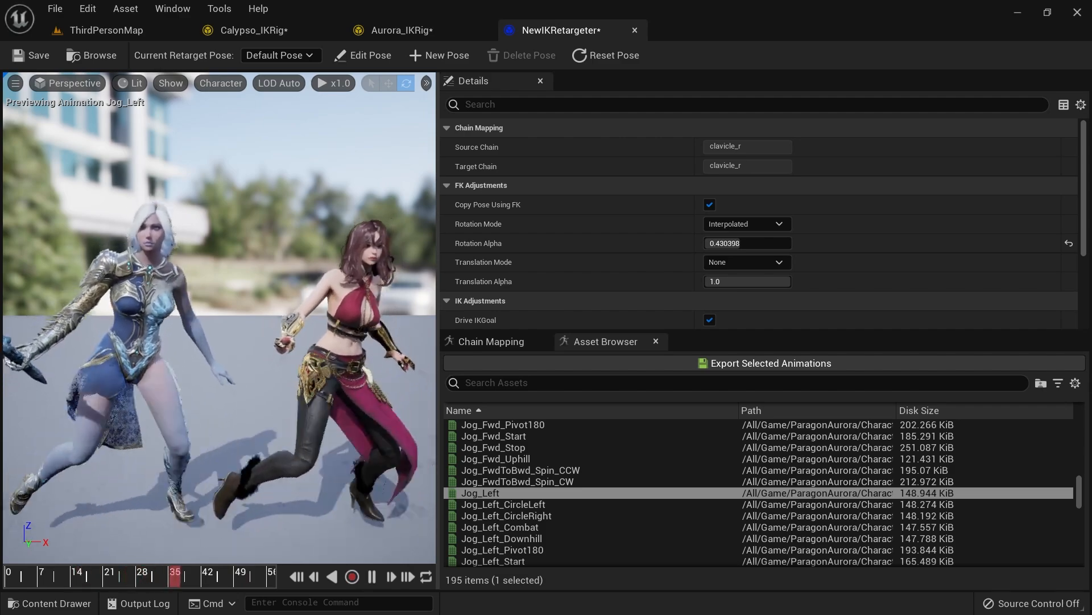
Step: Find and preview the Jump_Land animation on both characters
scroll(539, 476, down, 5)
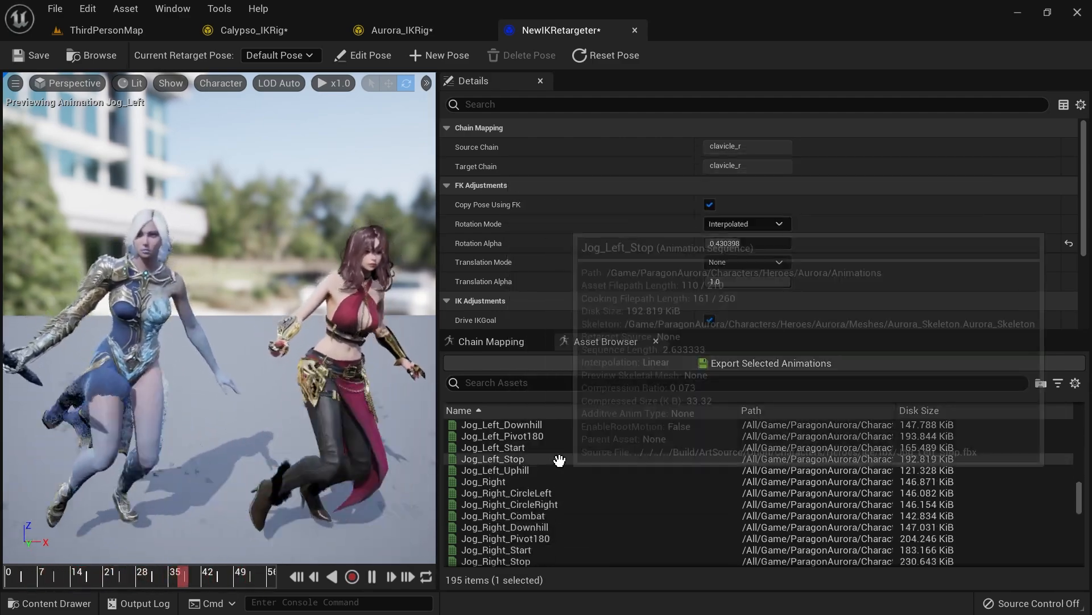
scroll(539, 476, down, 6)
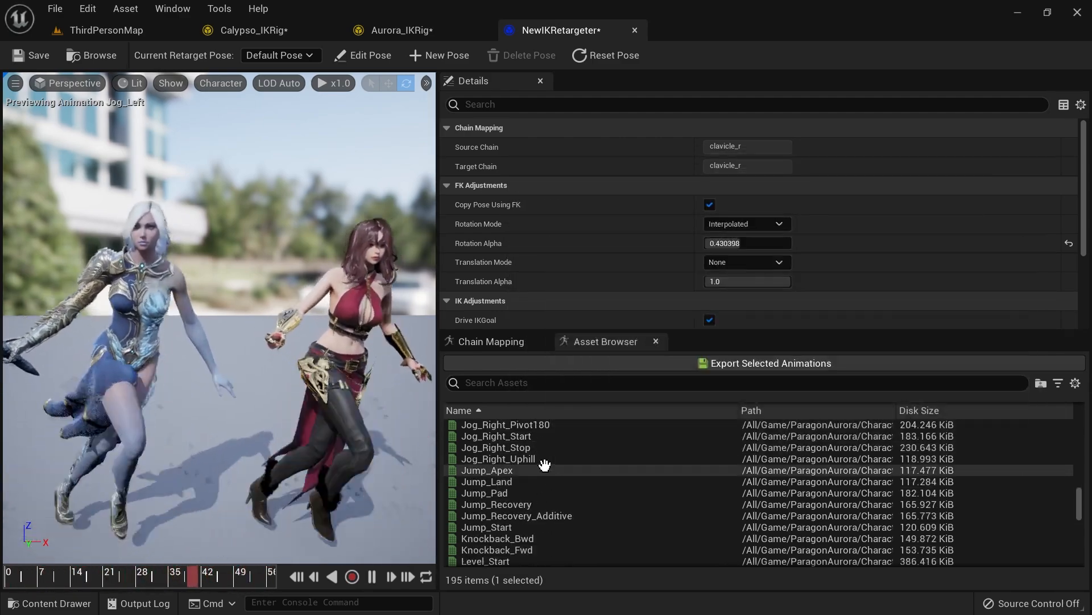
click(565, 459)
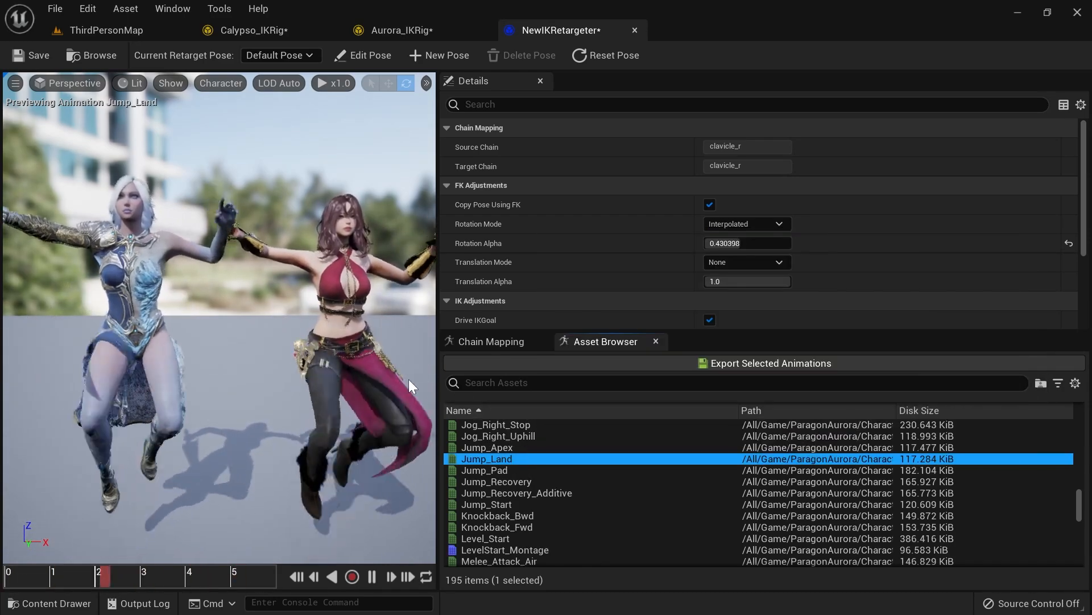
Step: Preview the Primary_Attack_A animation, pause it and inspect a frame from another angle
scroll(580, 461, down, 3)
scroll(575, 453, down, 1)
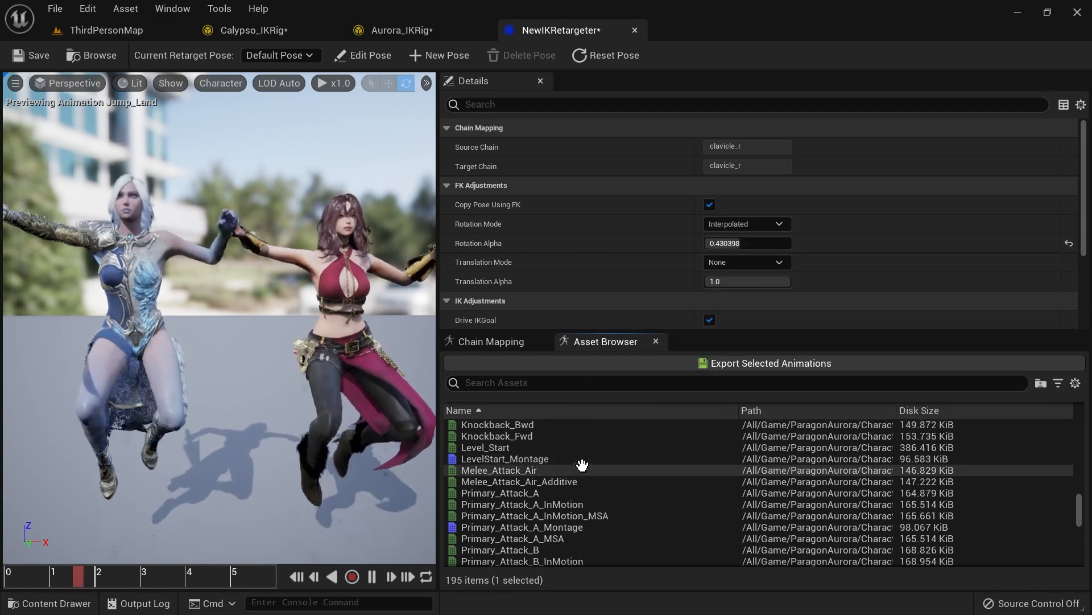
click(552, 493)
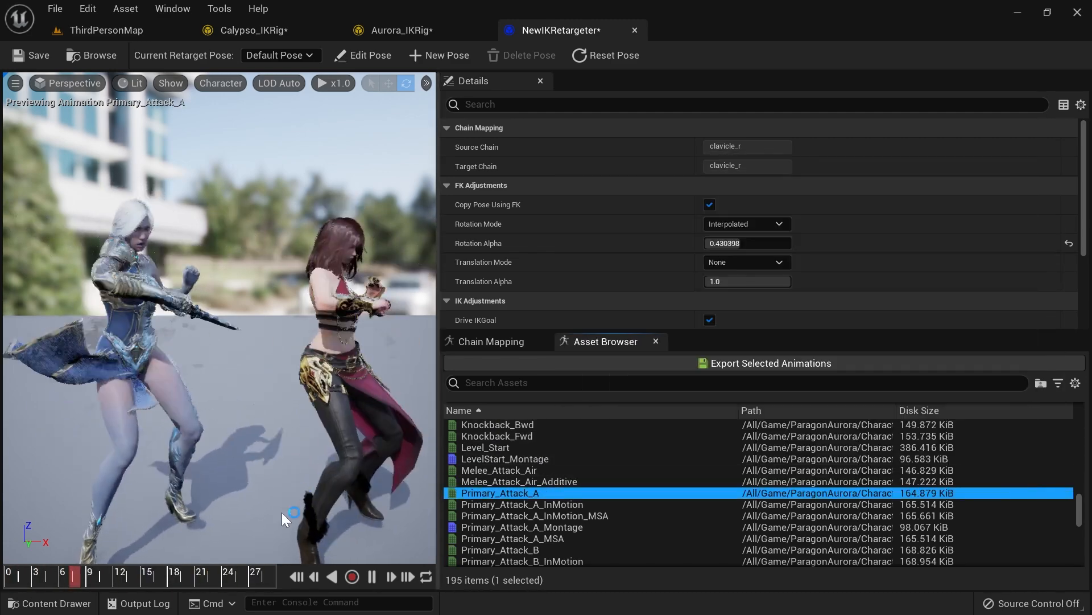
click(190, 572)
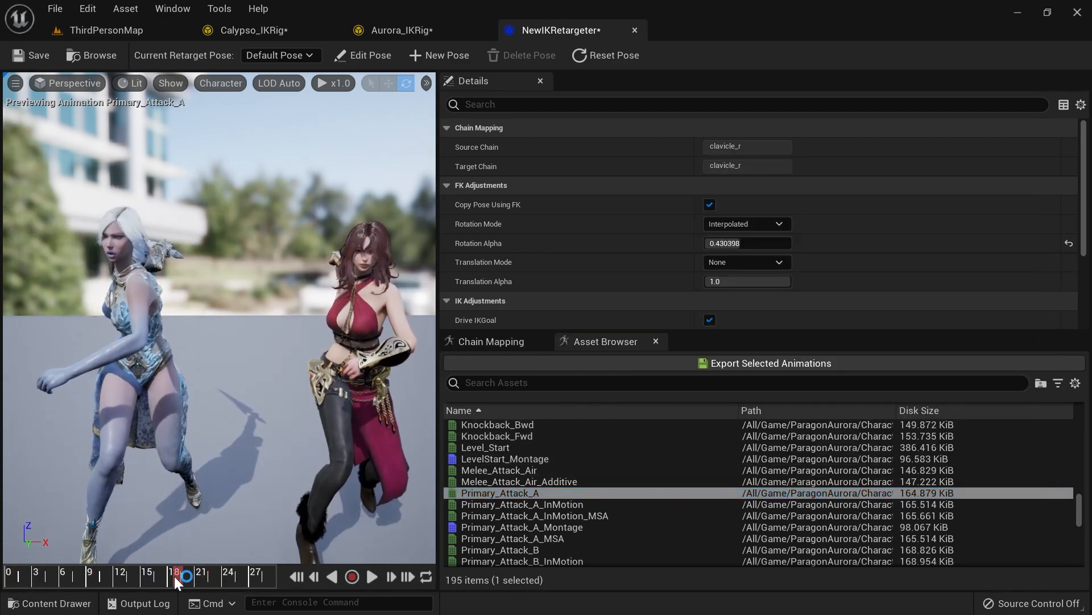
drag(158, 576, 162, 576)
drag(277, 444, 251, 387)
right_drag(250, 387, 302, 428)
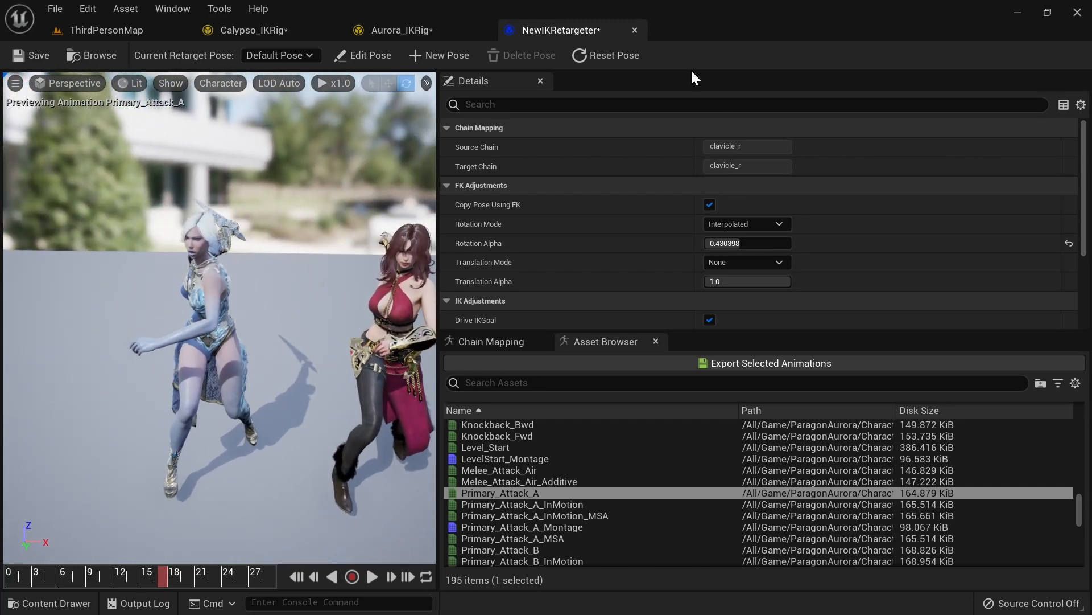
Step: Export the selected Primary_Attack_A animation as a retargeted asset into the Ik-Retarget folder
click(768, 366)
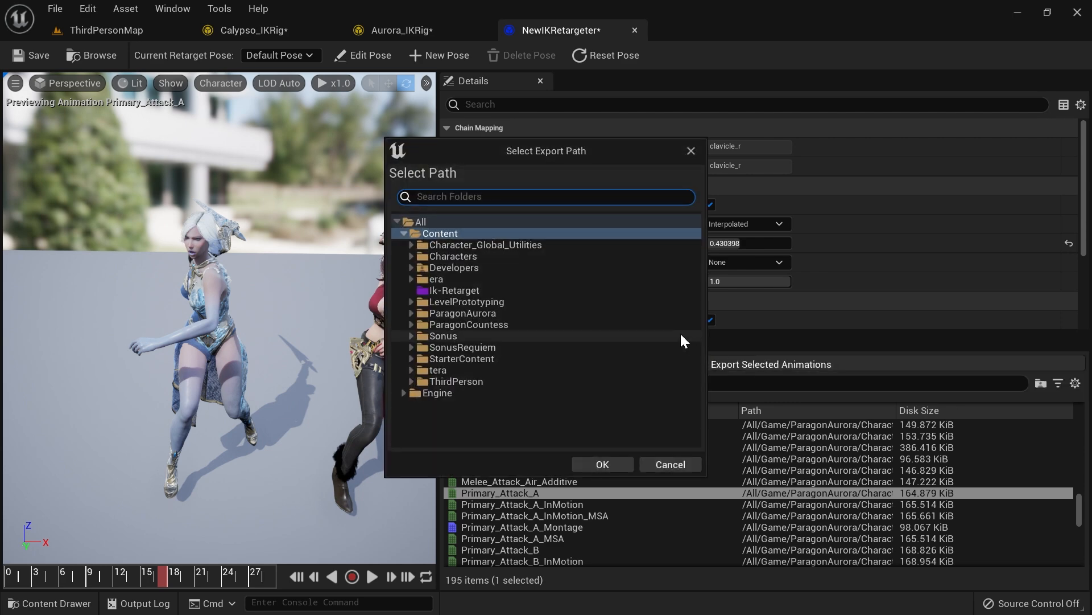
click(478, 288)
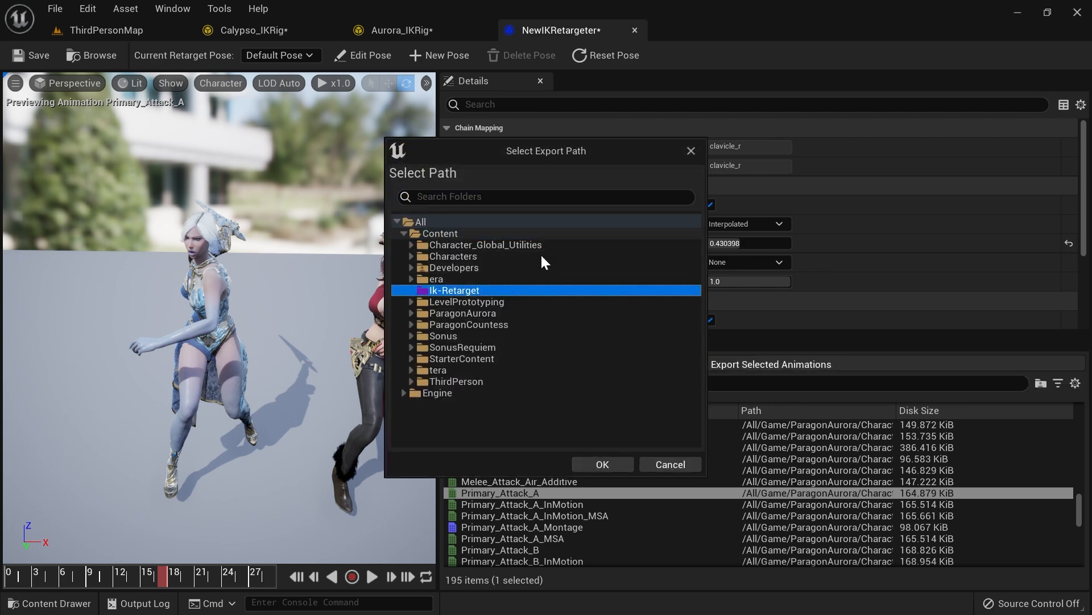
click(603, 465)
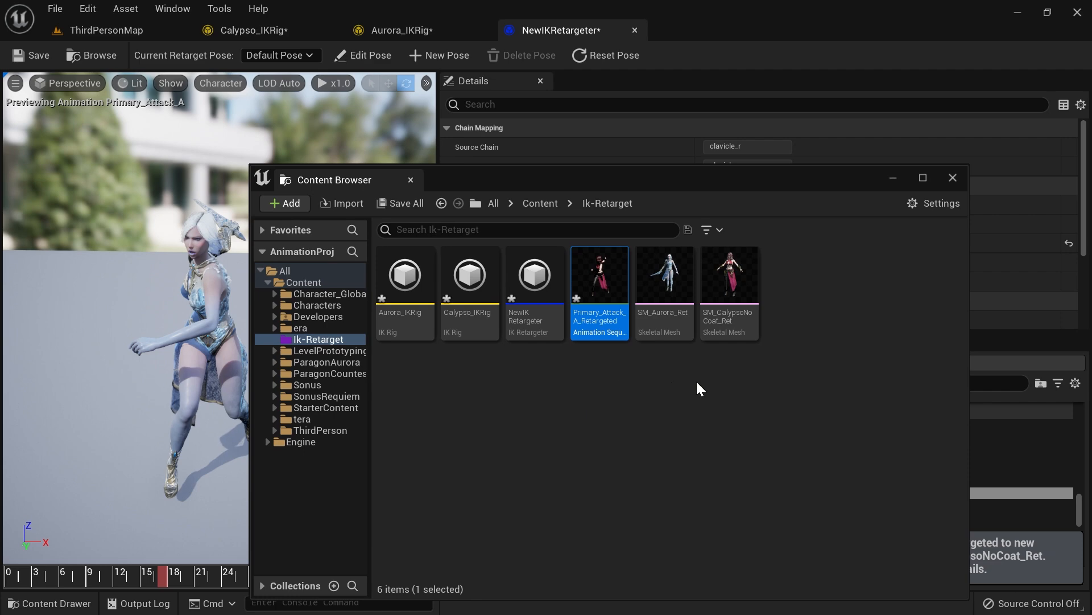
drag(779, 183, 591, 173)
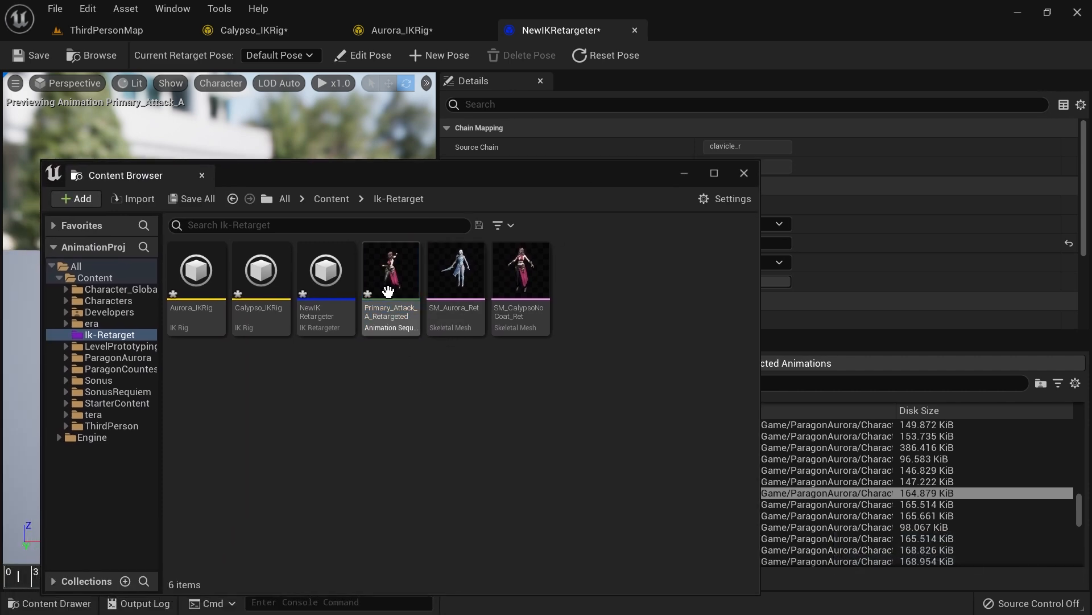
click(744, 173)
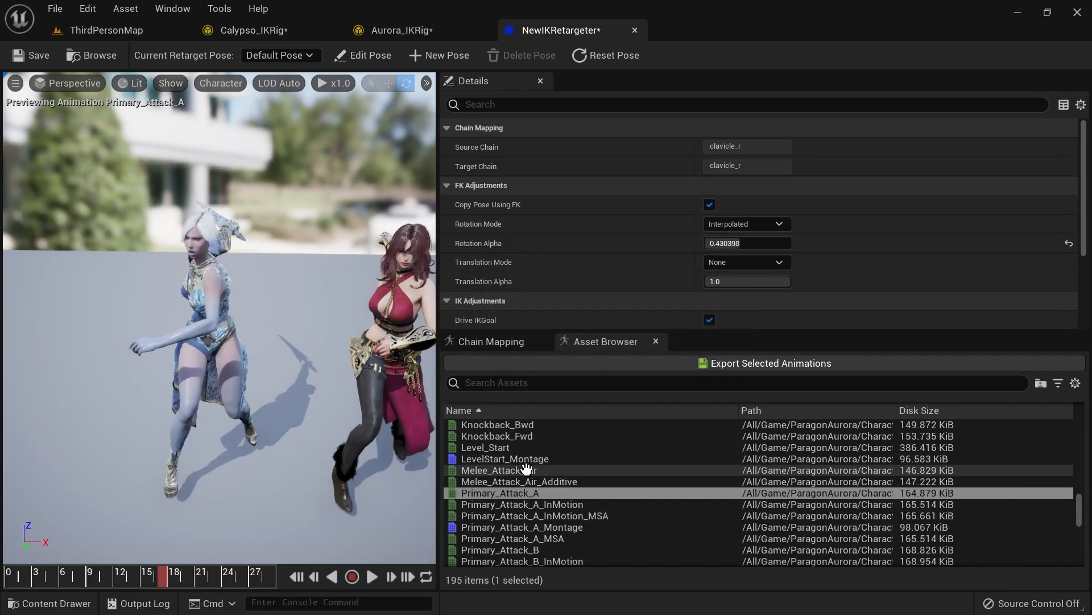
Step: Select Primary_Attack_A_InMotion through Primary_Attack_B_InMotion_MSA and export them to the Ik-Retarget folder
scroll(525, 467, down, 2)
shift+click(540, 527)
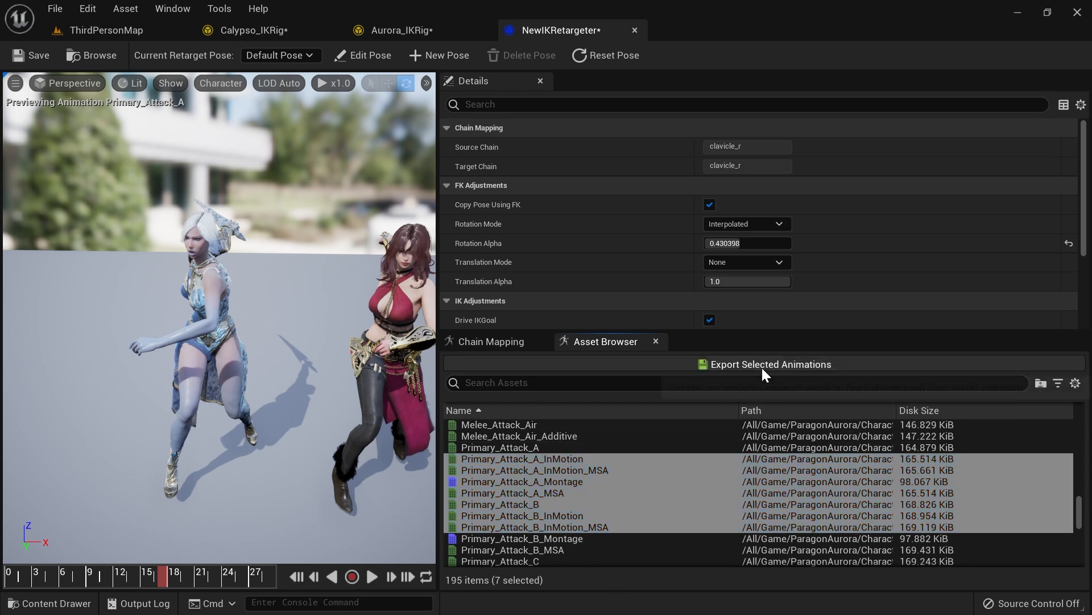
click(762, 369)
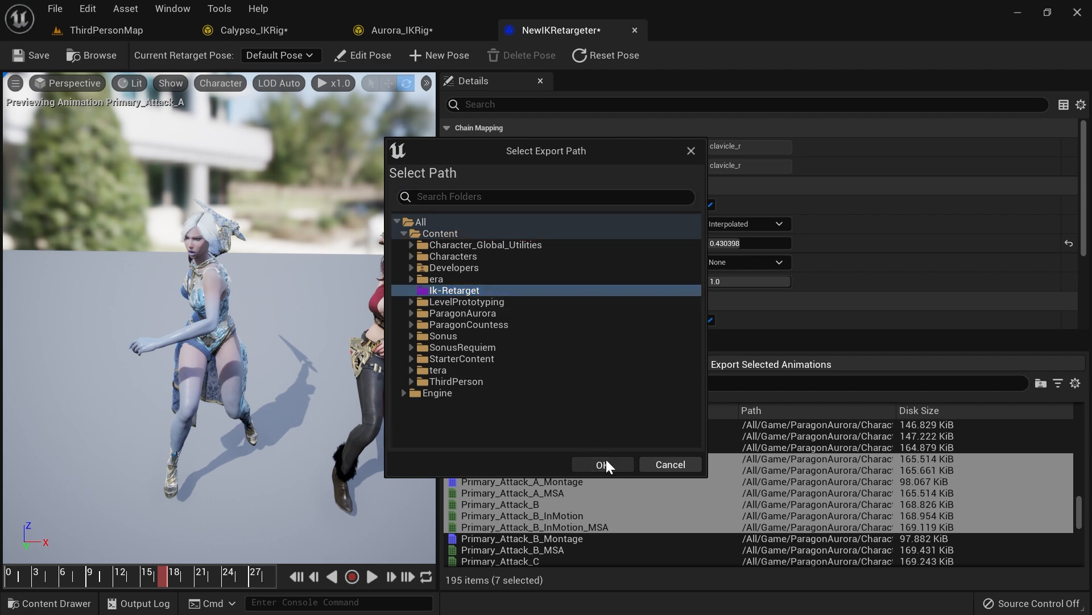
click(603, 464)
Step: Open Primary_Attack_A_InMotion_MSA_Retargeted and scrub through it in the animation editor
double_click(392, 278)
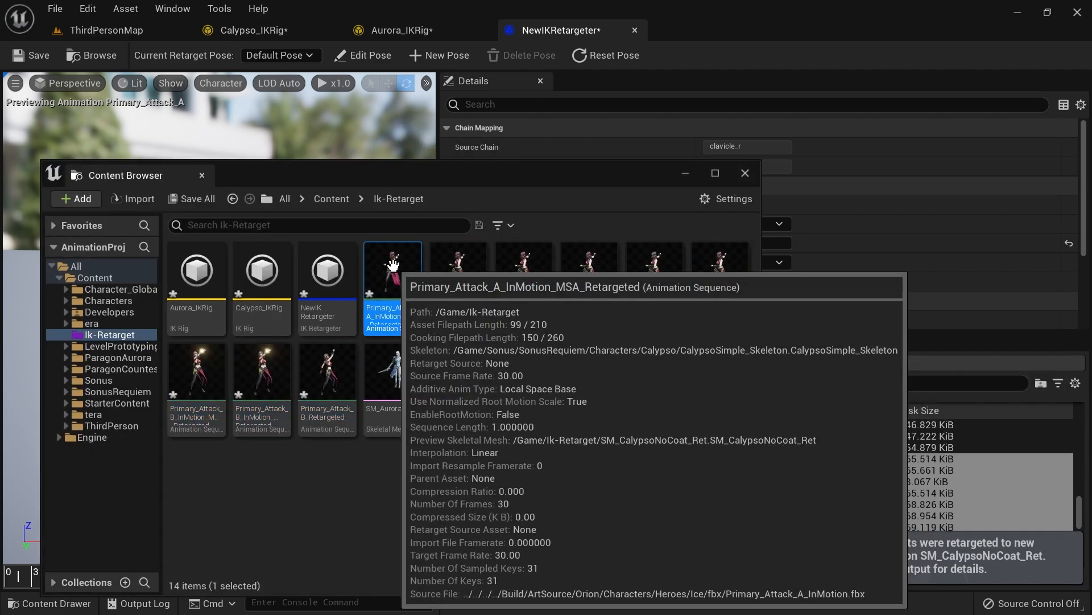
click(685, 172)
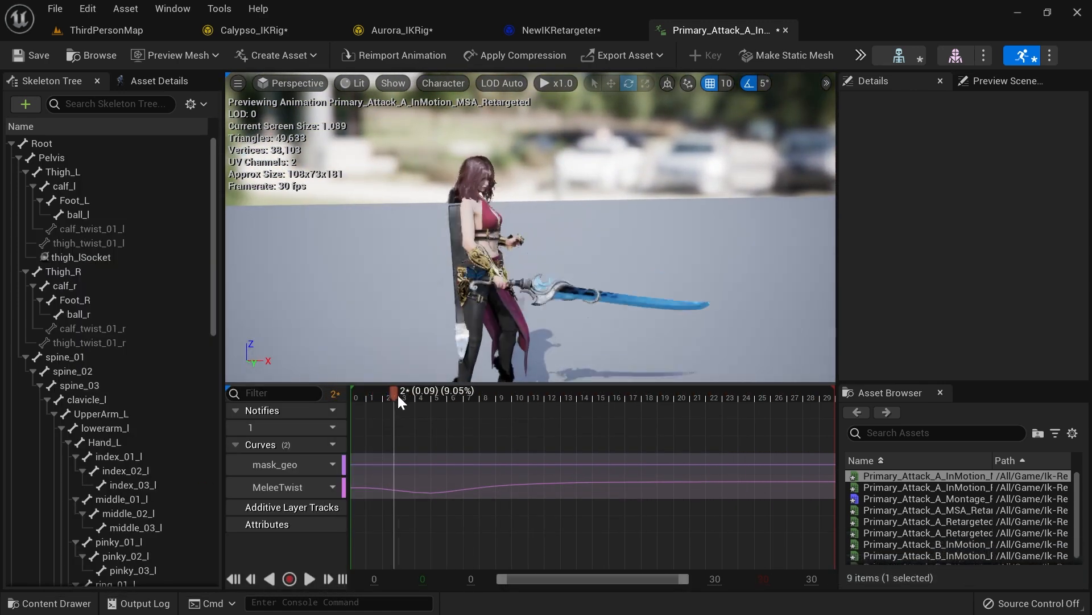
drag(477, 390, 561, 392)
right_drag(531, 239, 530, 271)
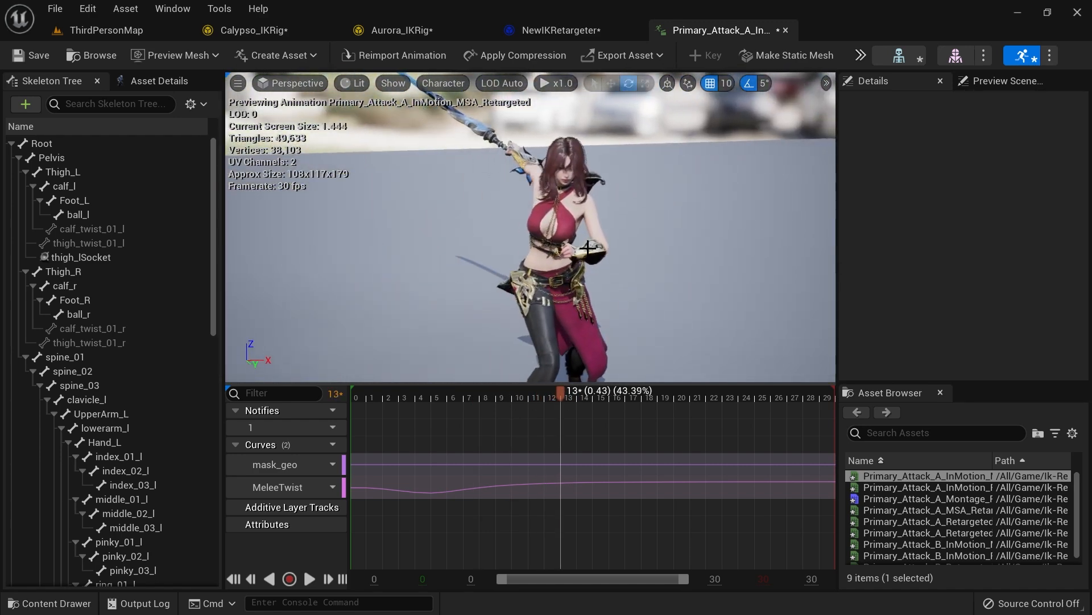
Step: Place the Primary_Attack_A_InMotion_MSA_Retargeted animation into the ThirdPersonMap level and move it beside the other characters
click(91, 55)
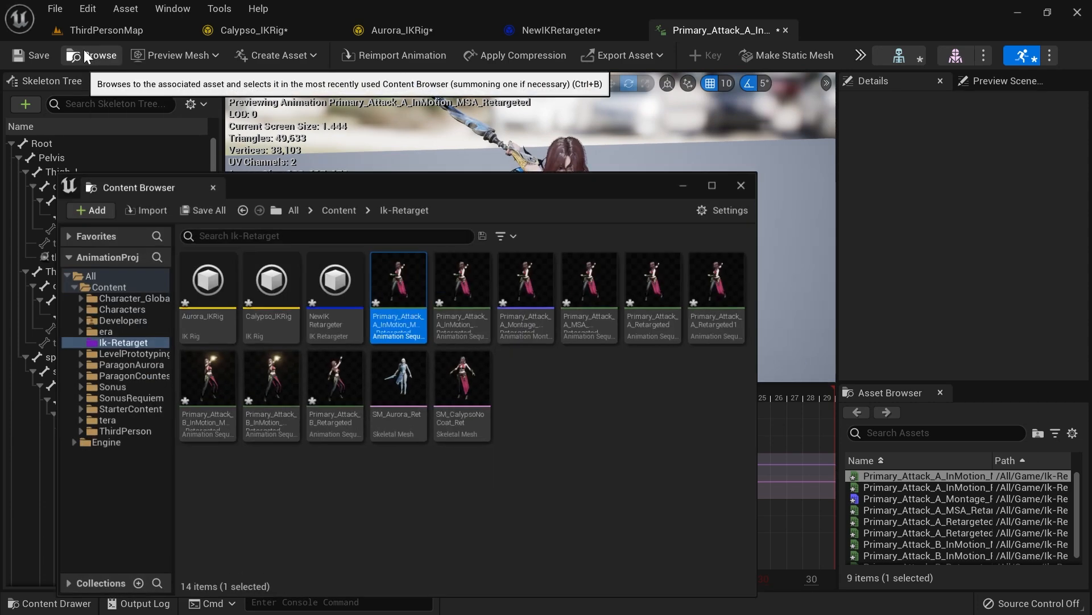
drag(367, 291, 252, 112)
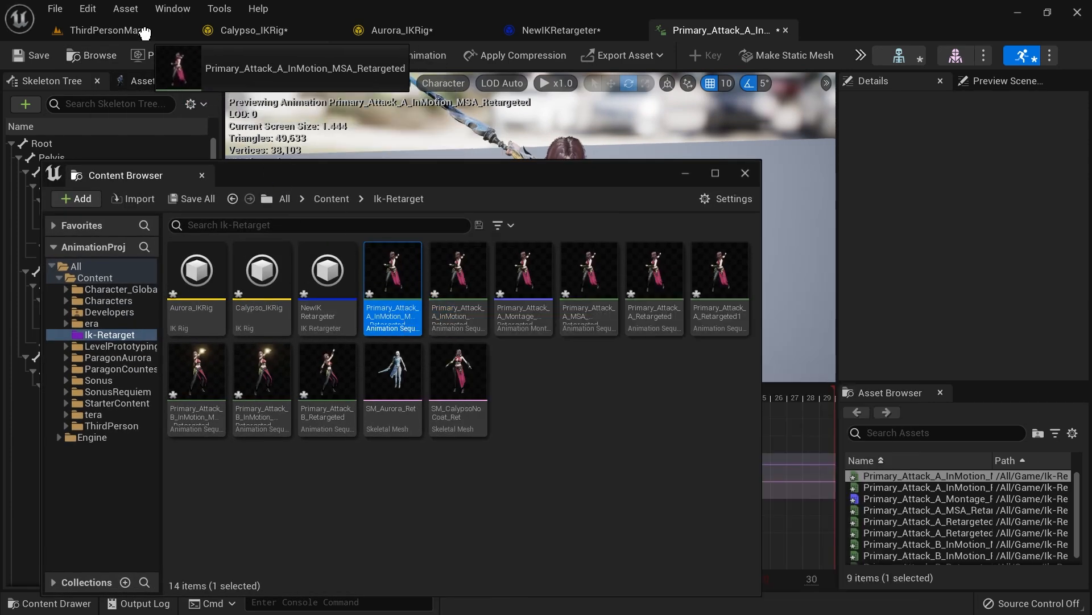
drag(145, 33, 162, 38)
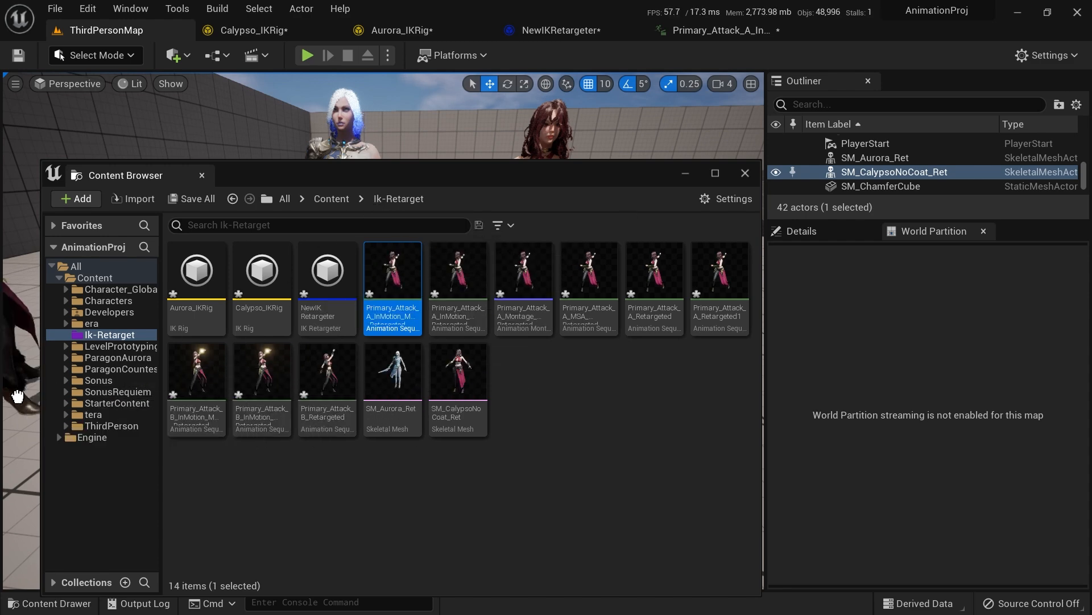
click(744, 173)
right_drag(426, 261, 370, 267)
key(e)
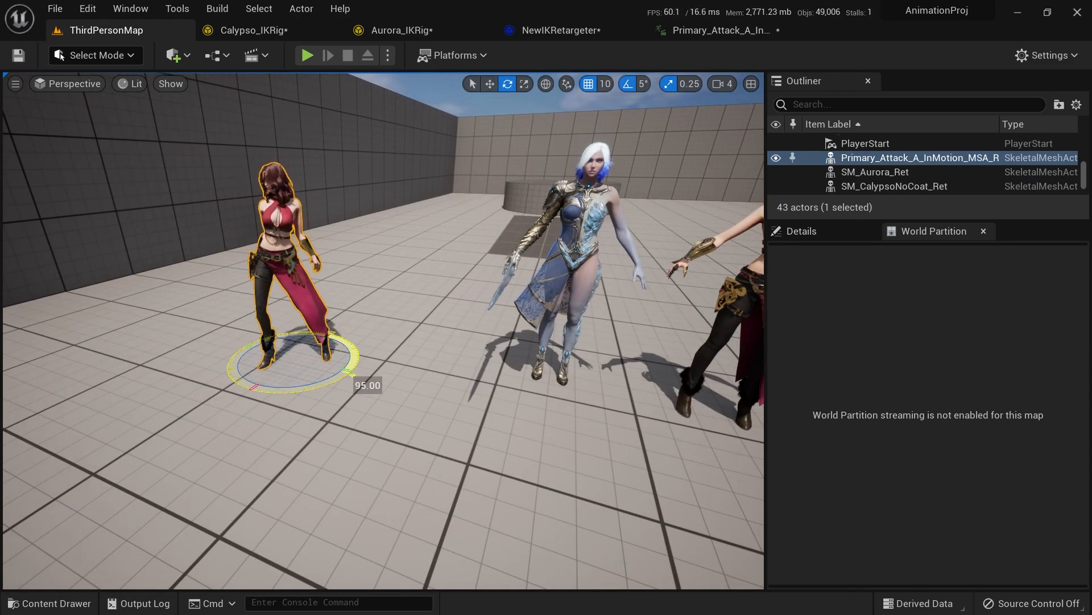
key(w)
right_drag(323, 379, 319, 76)
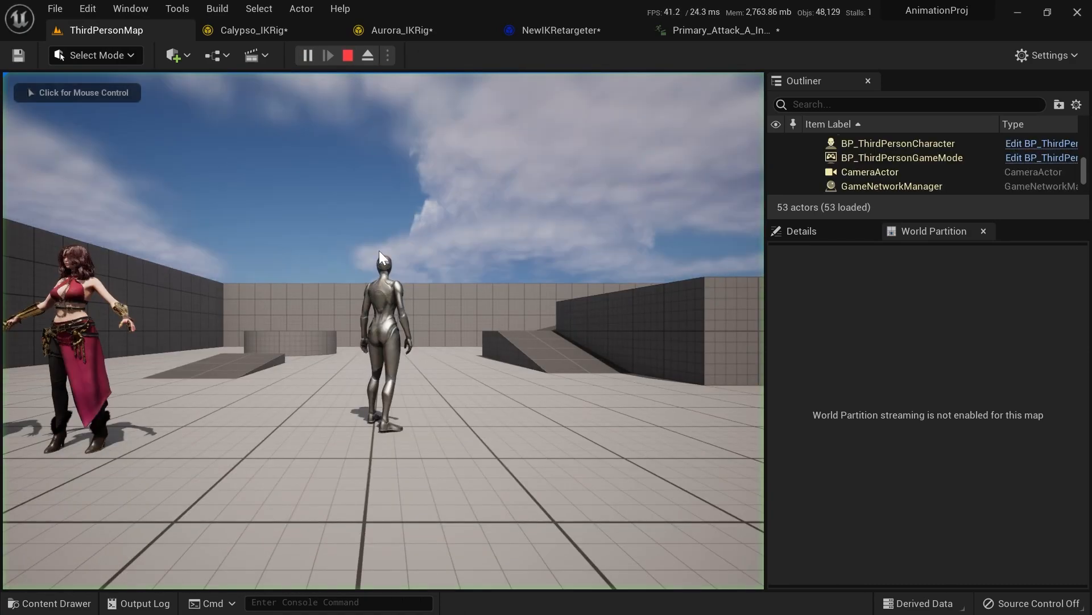
Step: Play the level and walk the character around to view the placed animations
click(378, 251)
key(w)
key(a)
key(w)
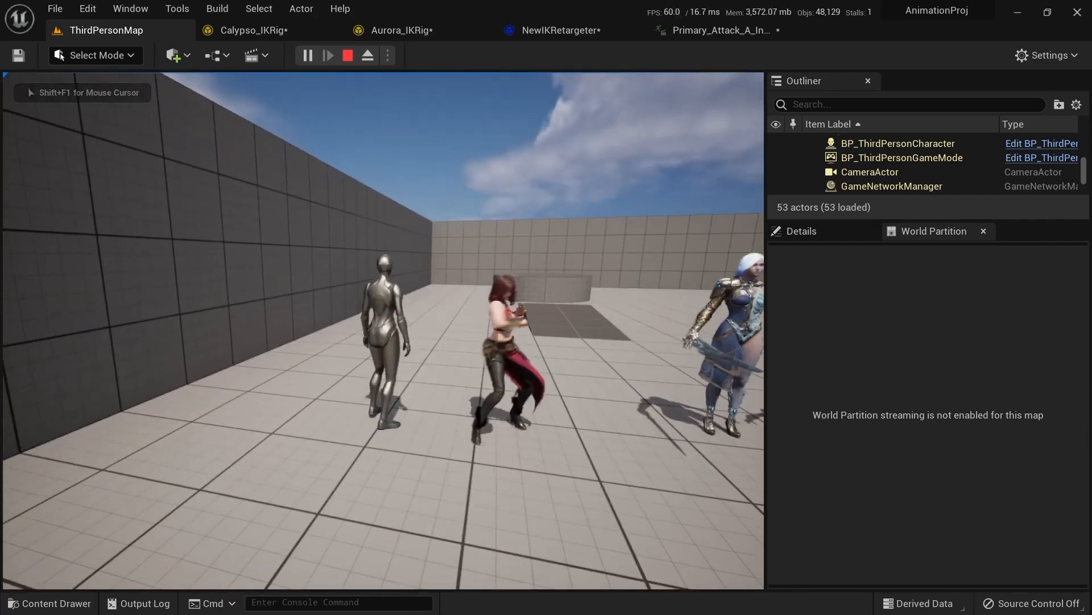
key(w)
key(d)
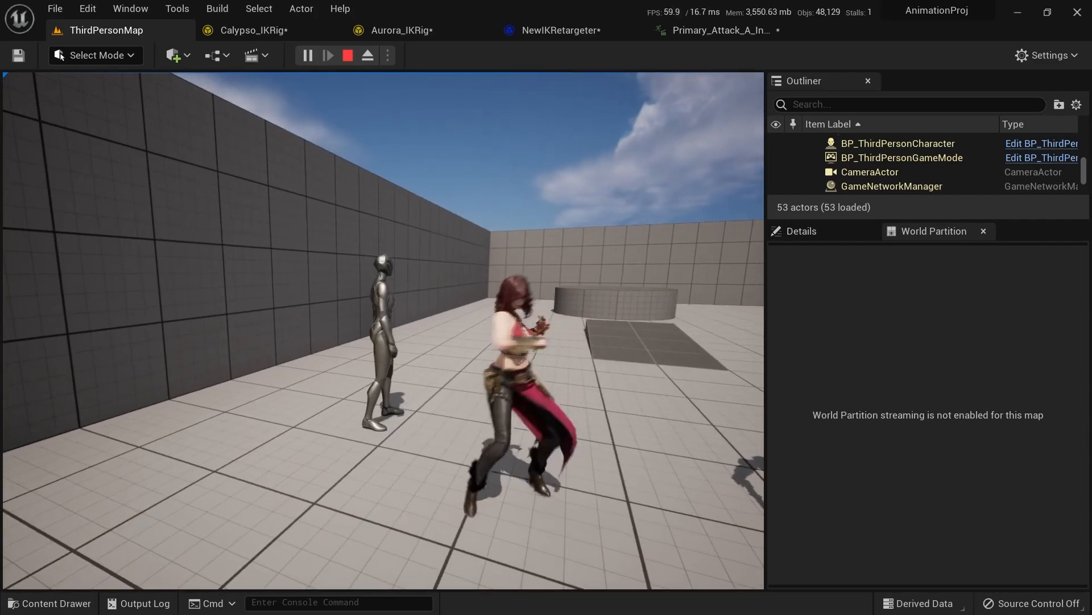
Step: Stop playing the level and preview the retargeted attack animation from a wider angle in the animation editor
key(Escape)
click(539, 340)
click(691, 34)
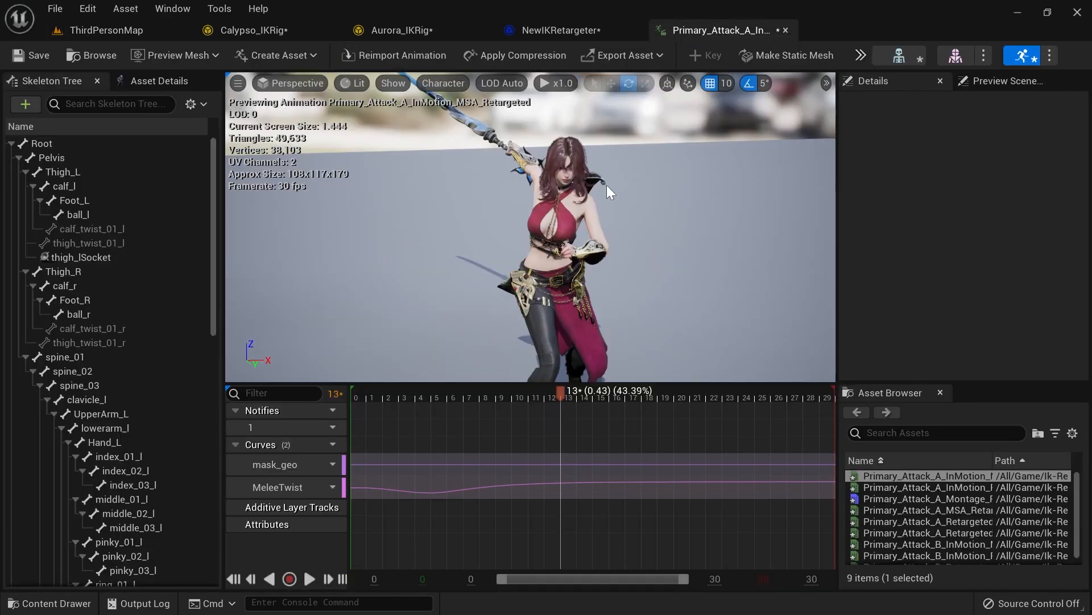
scroll(681, 254, down, 5)
right_drag(682, 254, 693, 258)
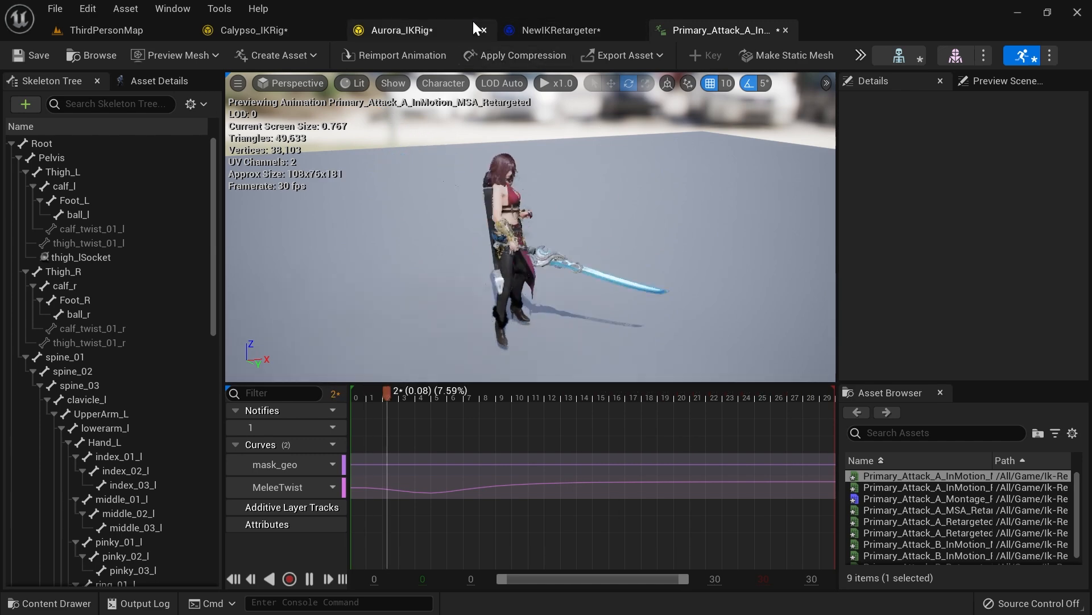
click(569, 29)
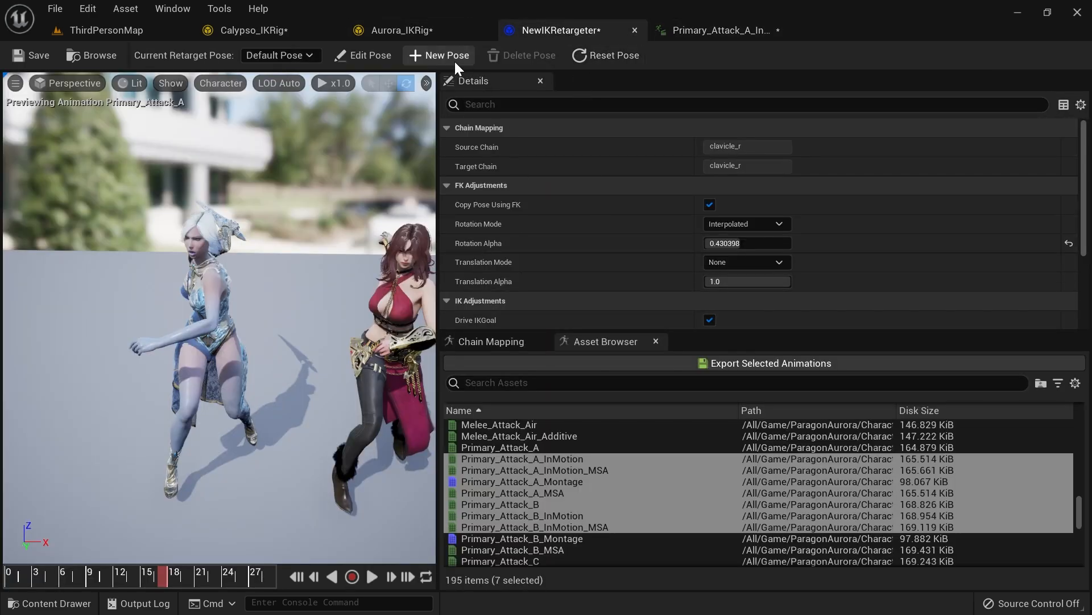
click(313, 33)
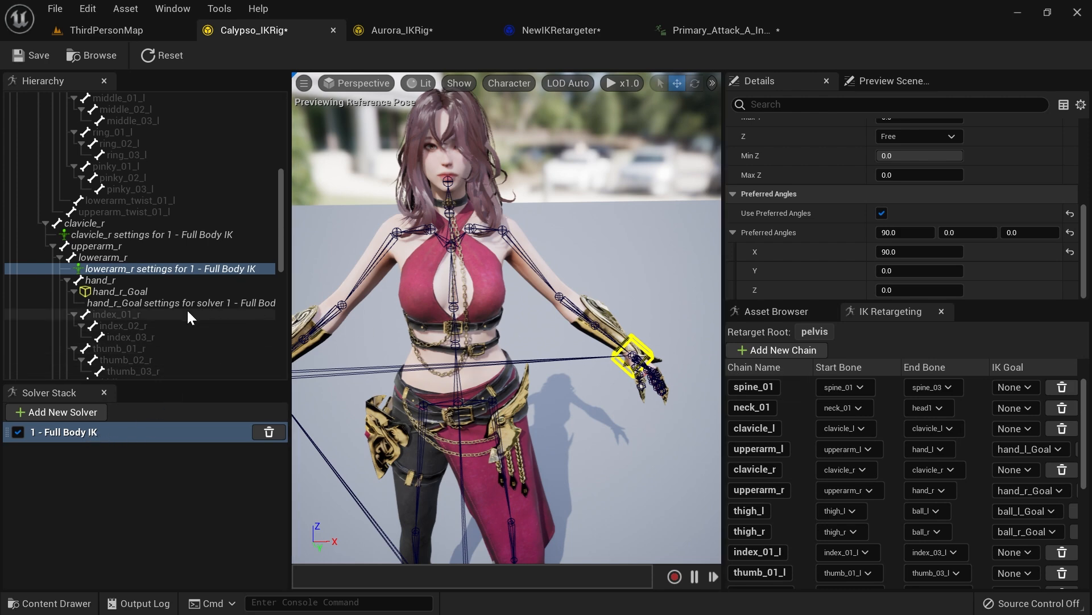
click(777, 315)
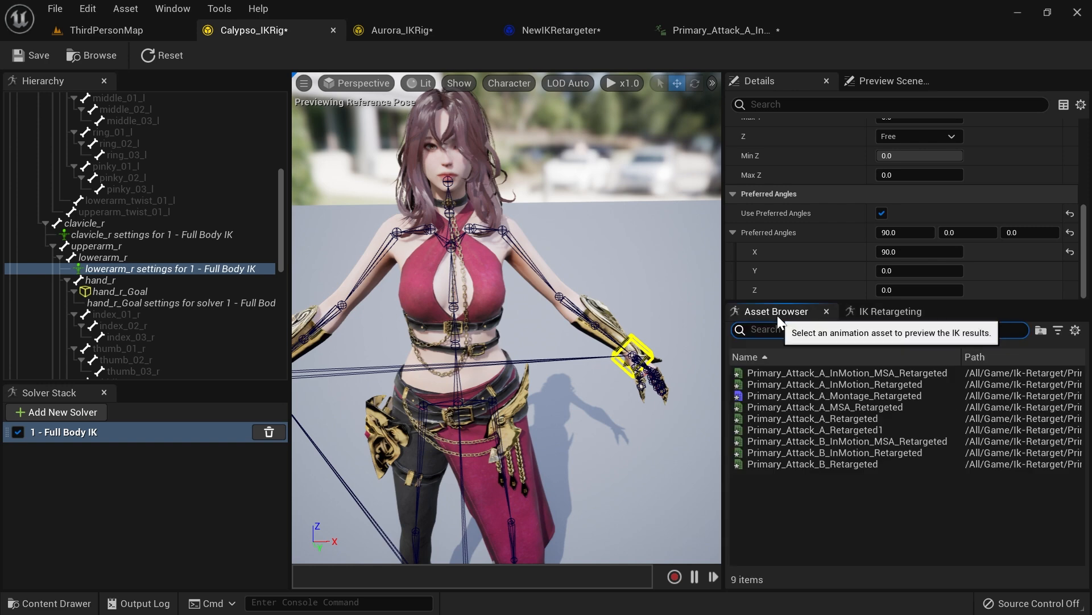
click(100, 414)
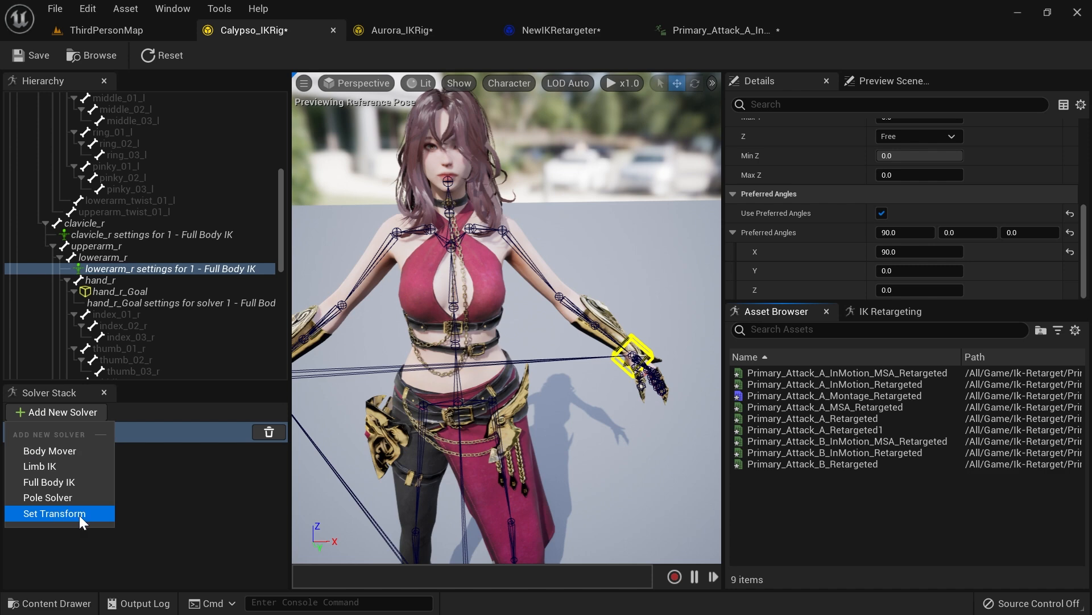
click(175, 497)
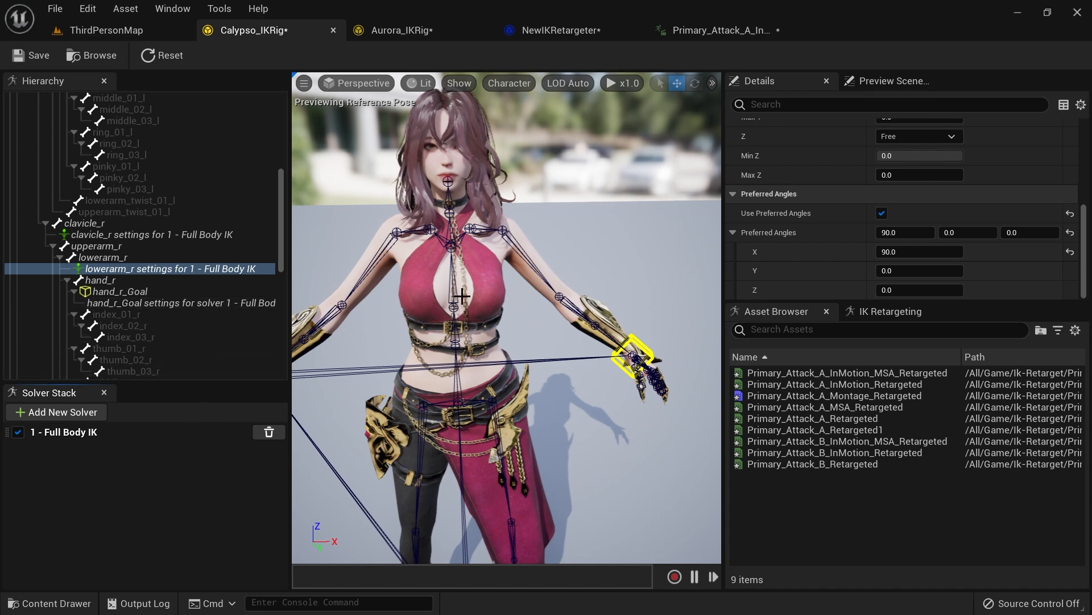
click(722, 31)
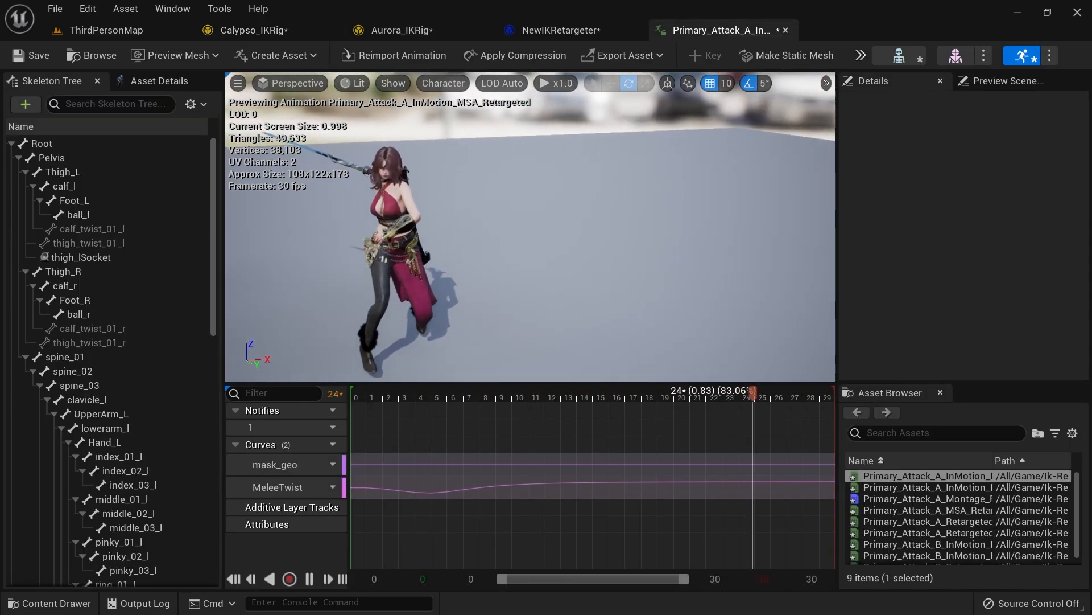